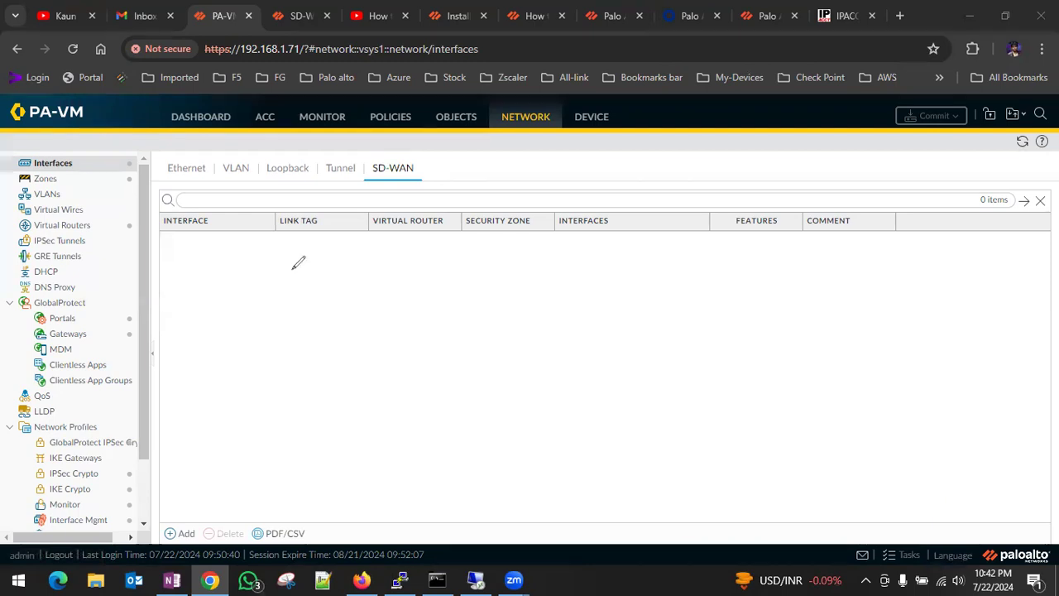
Annotate the screen with a freehand red diagram linking three circled sites to a central box.
mouse_move(241, 244)
left_mouse_down()
mouse_move(263, 250)
mouse_move(213, 235)
left_mouse_up()
left_click_drag(658, 220, 581, 220)
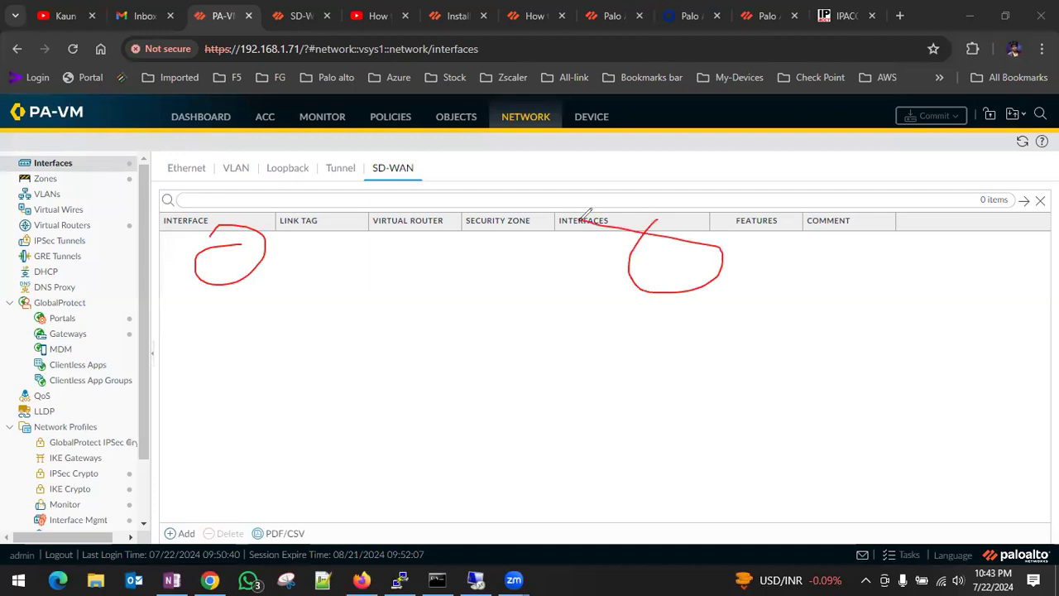
mouse_move(506, 362)
left_mouse_down()
mouse_move(349, 369)
mouse_move(387, 422)
mouse_move(498, 374)
left_mouse_up()
mouse_move(280, 322)
left_mouse_down()
mouse_move(300, 318)
mouse_move(255, 328)
left_mouse_up()
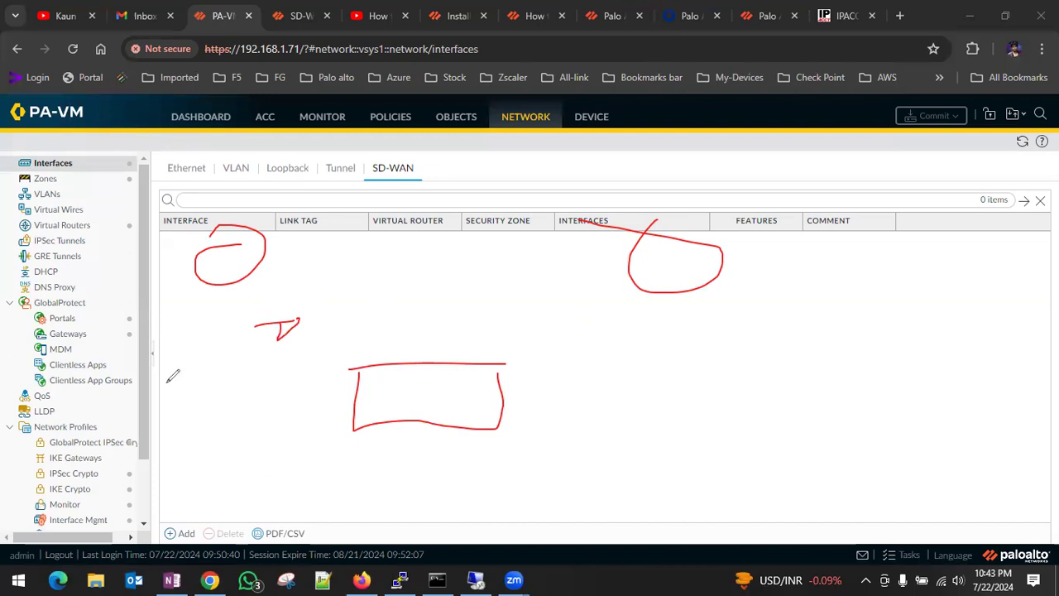
mouse_move(243, 254)
left_mouse_down()
mouse_move(287, 329)
mouse_move(468, 409)
mouse_move(468, 385)
left_mouse_up()
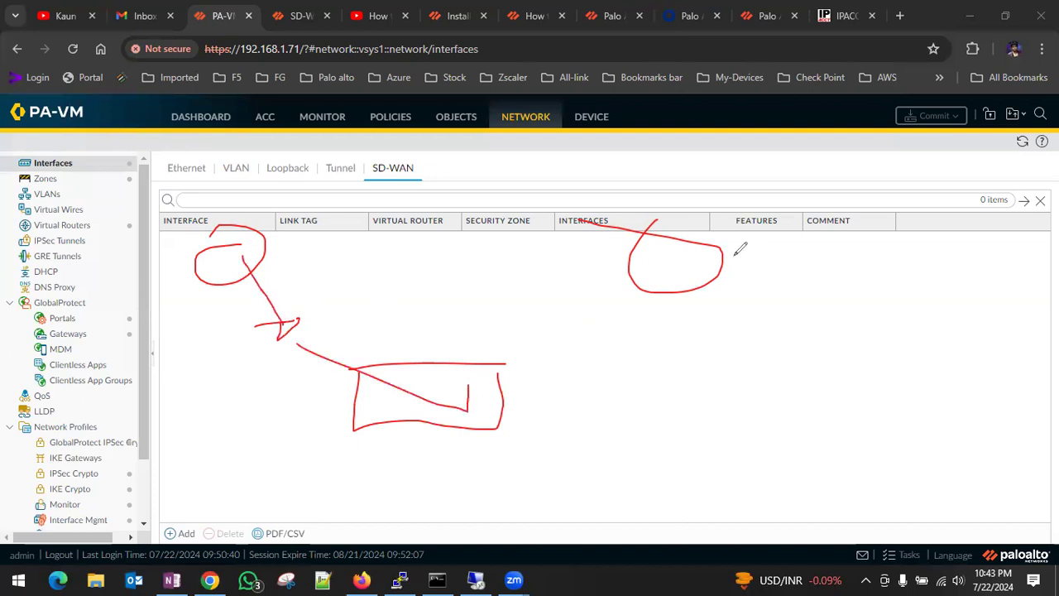
left_click_drag(613, 294, 580, 318)
left_click_drag(672, 286, 428, 382)
mouse_move(396, 255)
left_mouse_down()
mouse_move(418, 278)
mouse_move(392, 250)
left_mouse_up()
left_click_drag(391, 261, 457, 275)
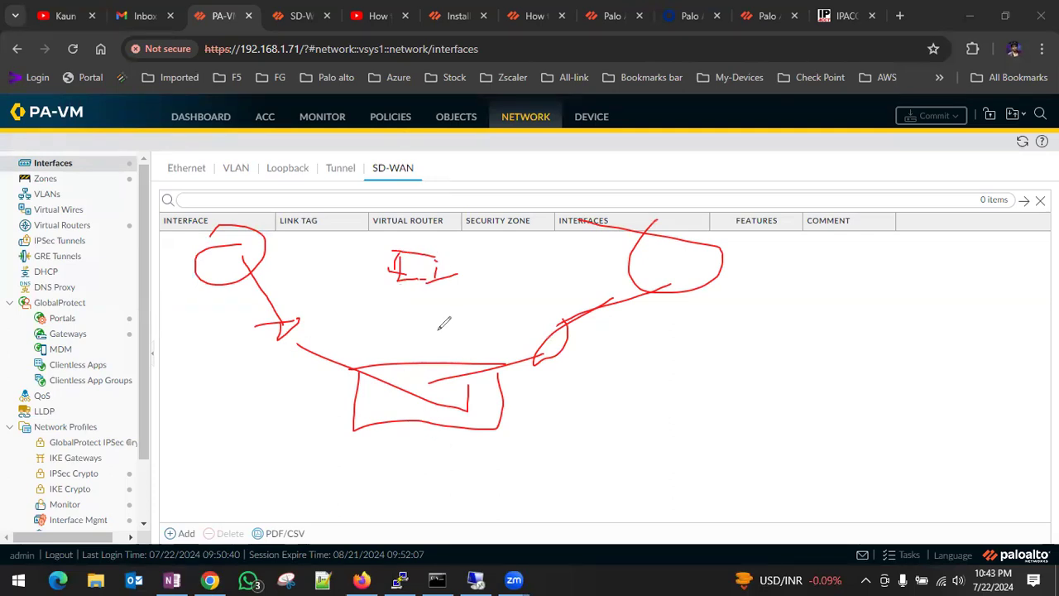
mouse_move(314, 275)
left_mouse_down()
mouse_move(288, 303)
mouse_move(298, 289)
left_mouse_up()
left_click_drag(701, 310, 765, 315)
mouse_move(524, 397)
left_mouse_down()
mouse_move(781, 450)
mouse_move(991, 291)
left_mouse_up()
mouse_move(951, 257)
left_mouse_down()
mouse_move(964, 312)
mouse_move(909, 255)
left_mouse_up()
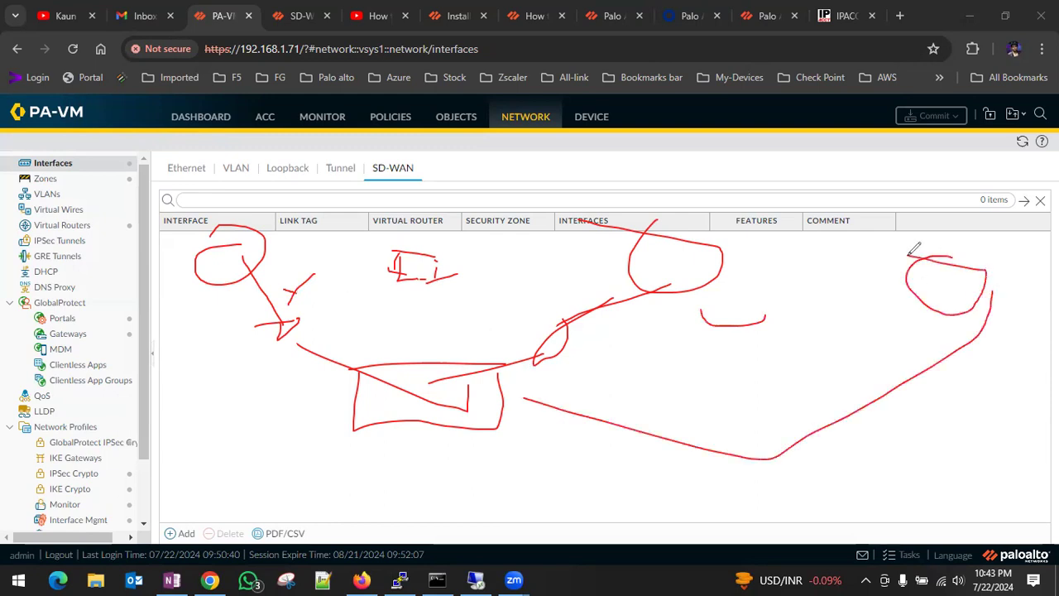
Add extra link lines, crossed-out paths, tick marks and handwritten numbers to the freehand network diagram.
left_click_drag(203, 304, 217, 296)
left_click_drag(952, 286, 951, 308)
left_click_drag(250, 308, 284, 286)
left_click_drag(268, 335, 340, 315)
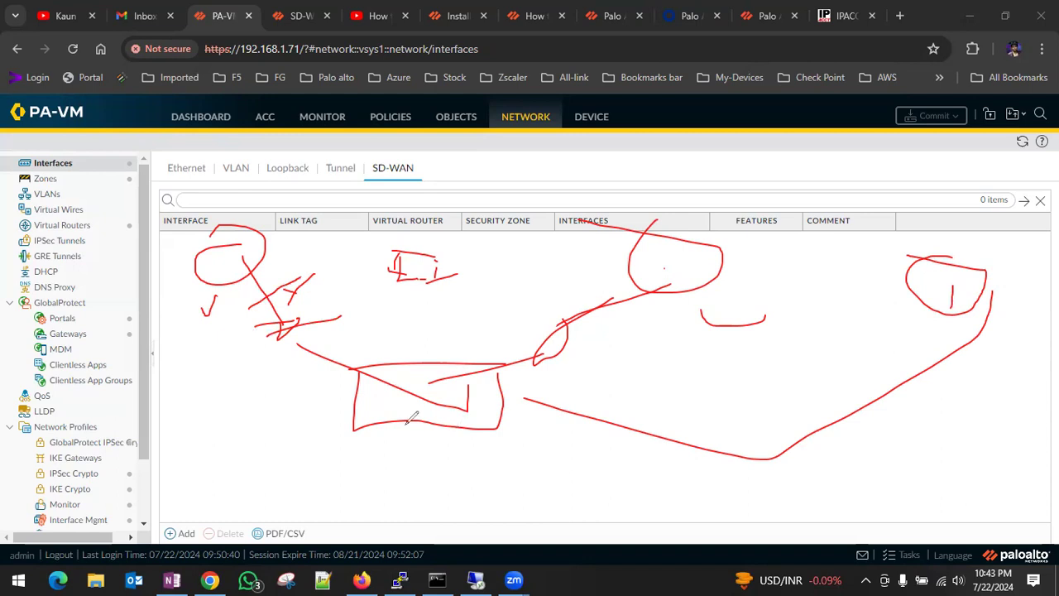
left_click_drag(453, 464, 185, 272)
left_click_drag(504, 404, 680, 284)
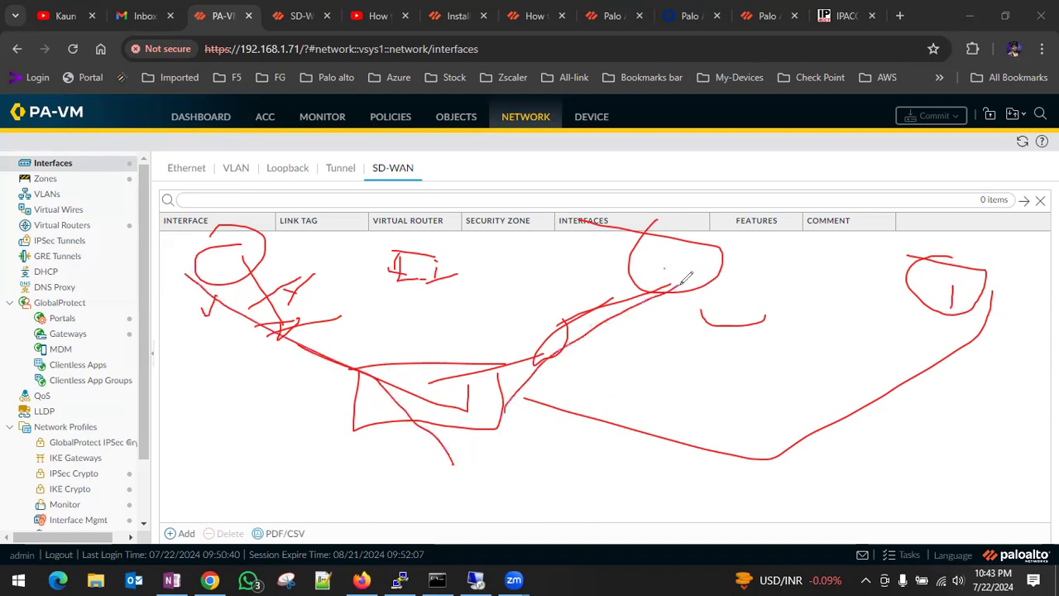
left_click_drag(581, 423, 969, 307)
mouse_move(436, 305)
left_mouse_down()
mouse_move(453, 324)
mouse_move(422, 358)
left_mouse_up()
left_click_drag(478, 308, 494, 301)
mouse_move(759, 275)
left_mouse_down()
mouse_move(770, 297)
mouse_move(786, 284)
left_mouse_up()
mouse_move(941, 273)
left_mouse_down()
mouse_move(927, 314)
mouse_move(924, 299)
left_mouse_up()
mouse_move(940, 273)
left_mouse_down()
mouse_move(963, 265)
mouse_move(982, 283)
left_mouse_up()
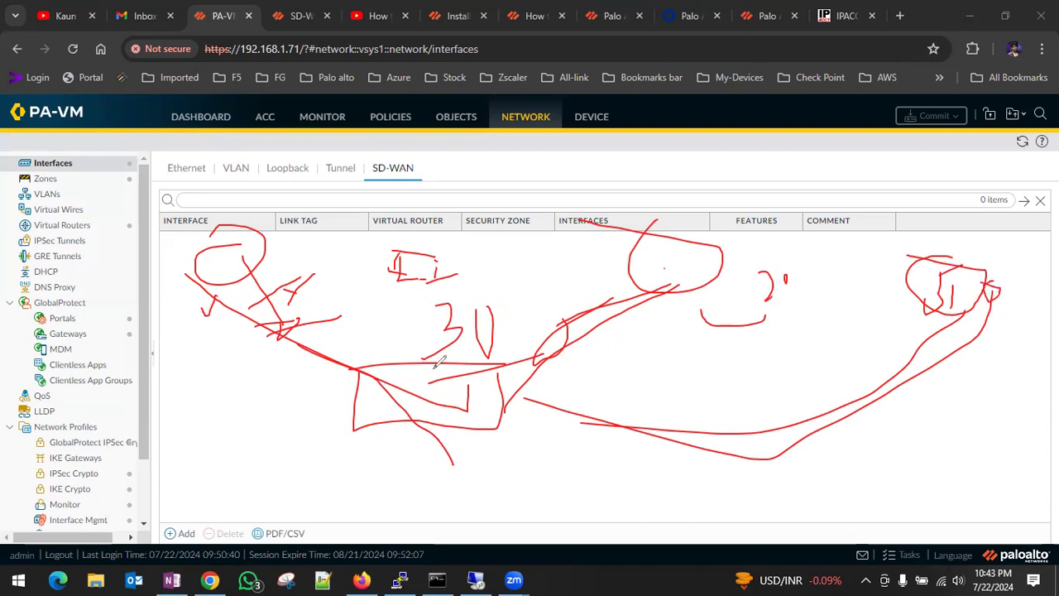
mouse_move(267, 374)
left_mouse_down()
mouse_move(898, 364)
mouse_move(493, 339)
left_mouse_up()
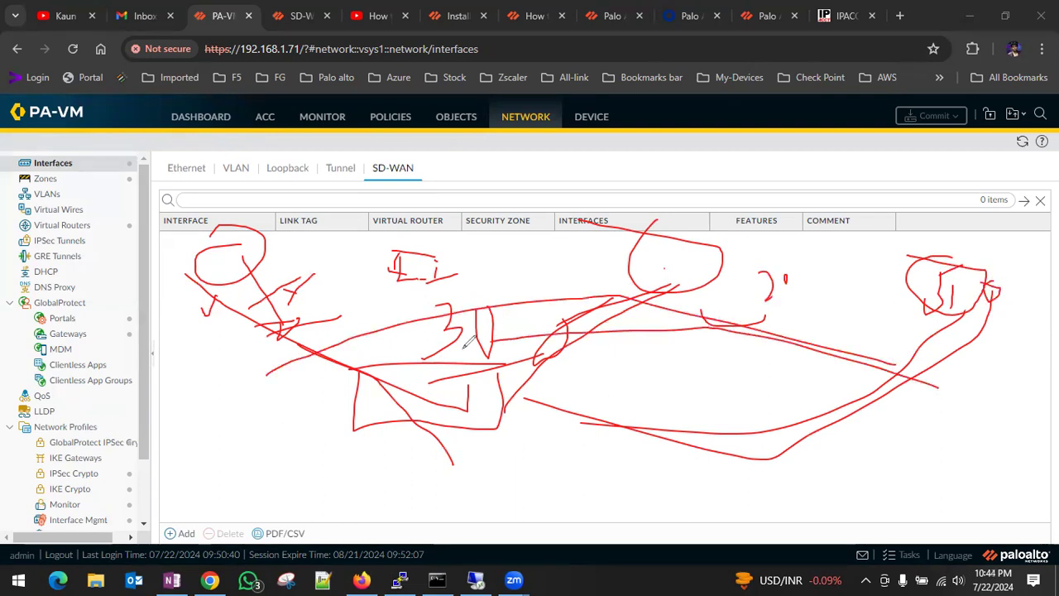
left_click_drag(245, 414, 299, 345)
left_click_drag(282, 412, 304, 357)
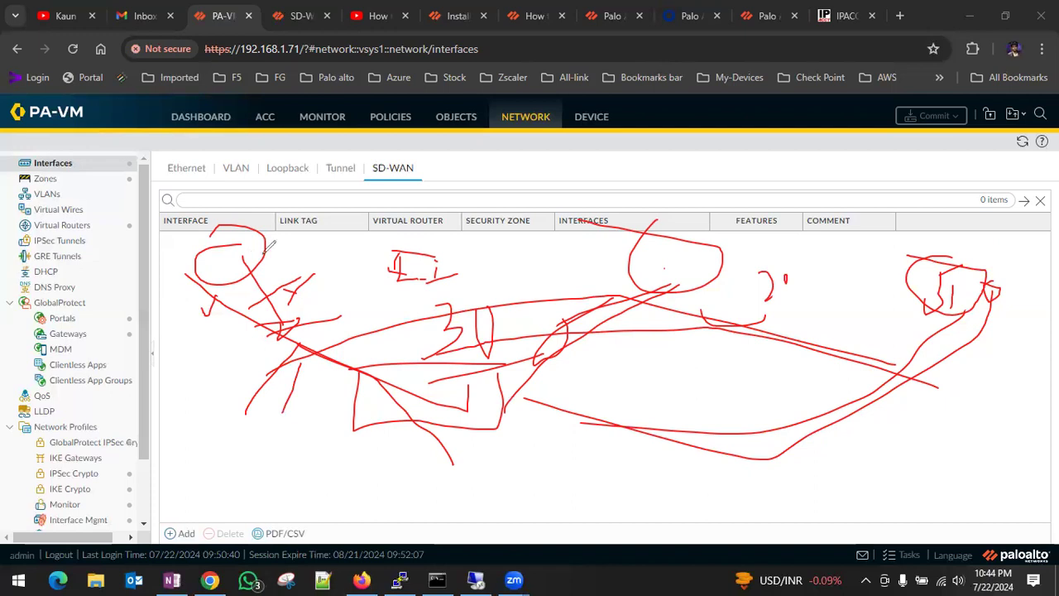
left_click(450, 496)
left_click_drag(451, 495, 407, 376)
left_click_drag(464, 496, 424, 386)
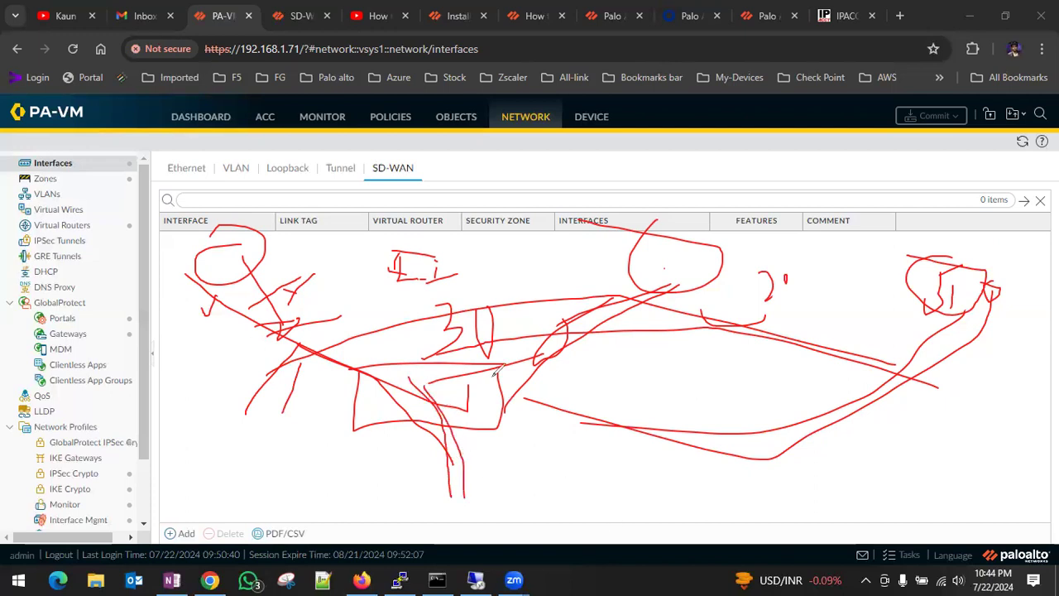
Clear all freehand annotations from the screen.
key("ctrl+a")
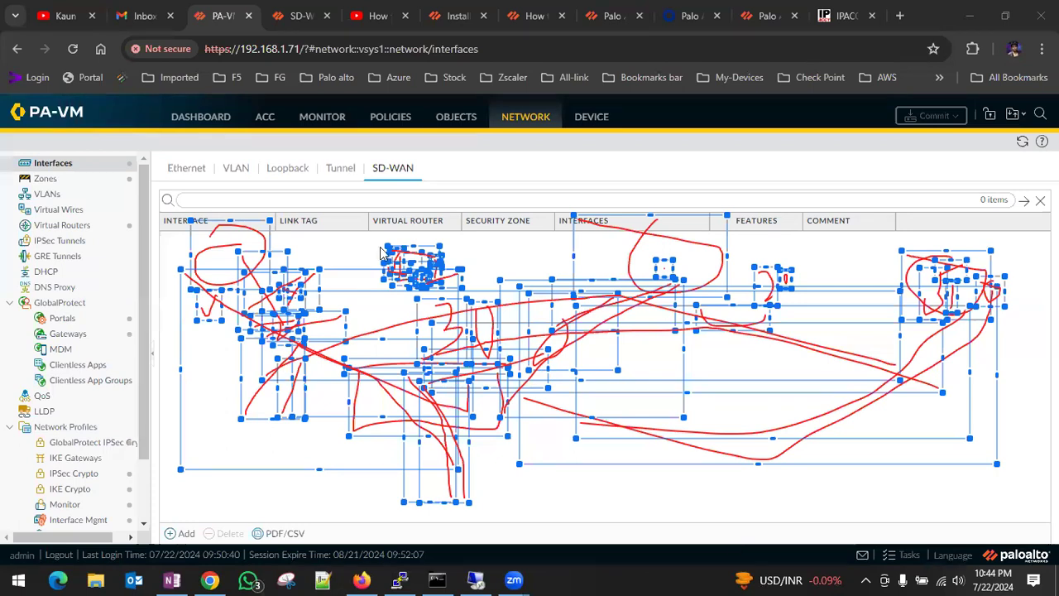
left_click(234, 259)
key("ctrl+a")
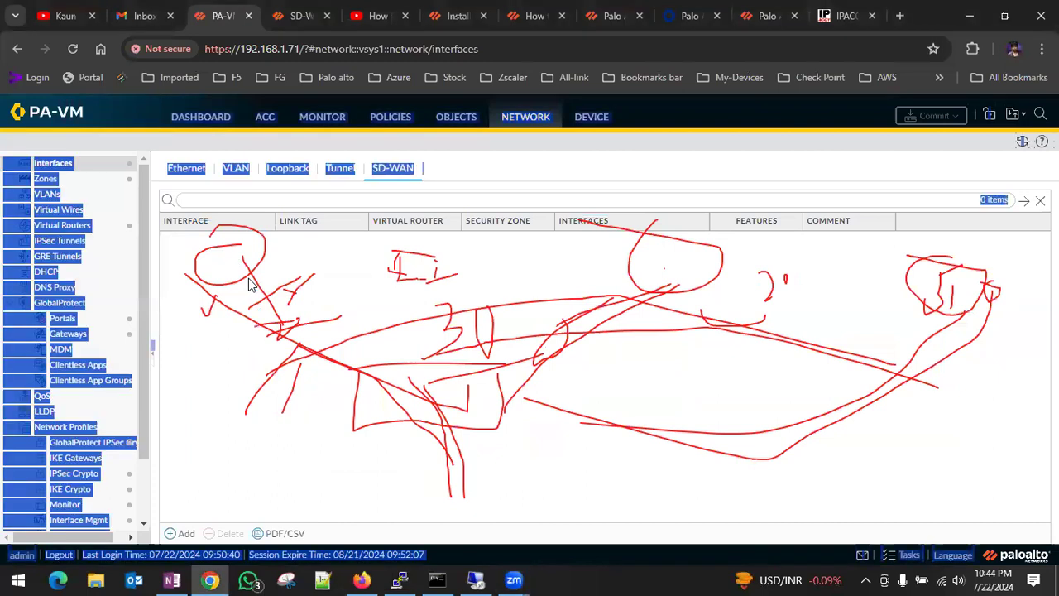
left_click(743, 542)
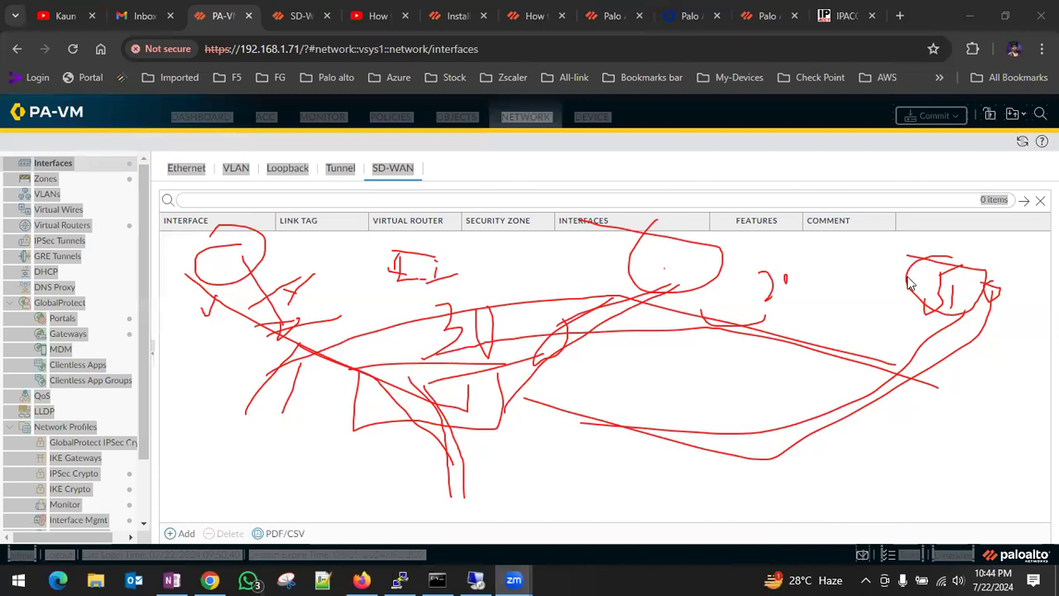
left_click(763, 138)
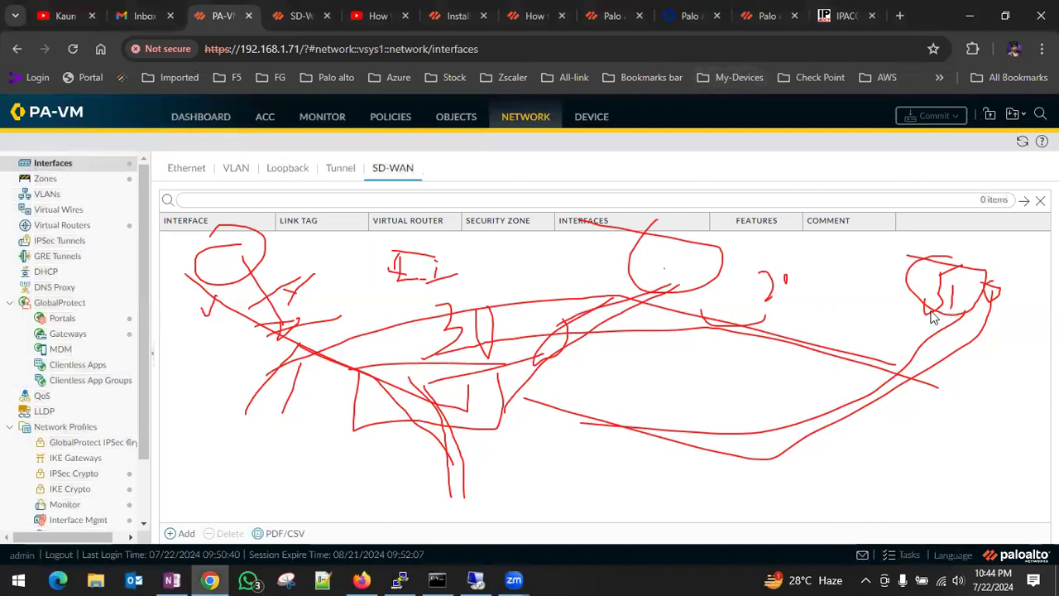
left_click(764, 540)
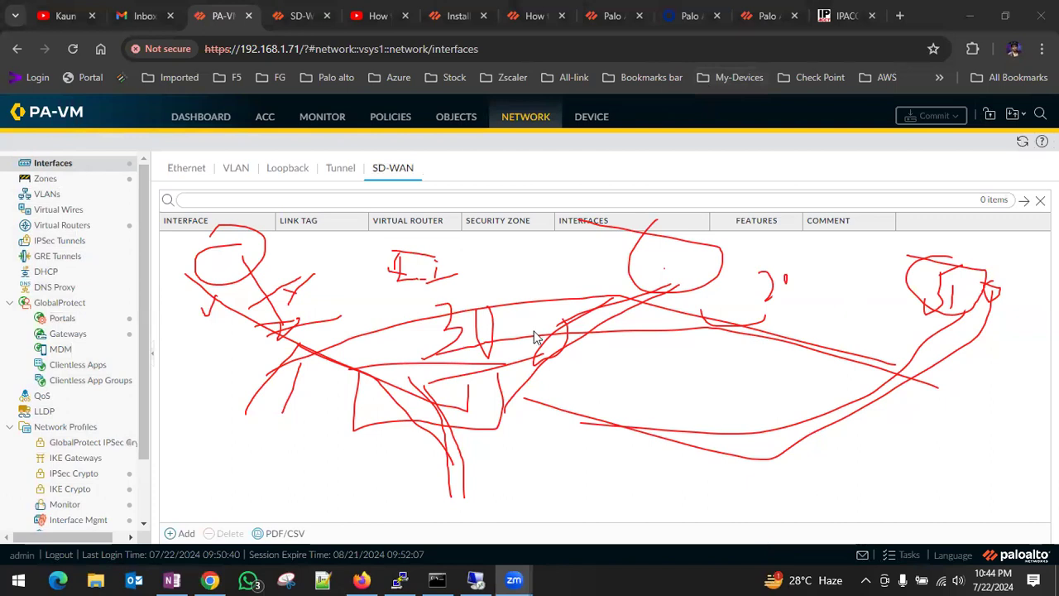
left_click(637, 288)
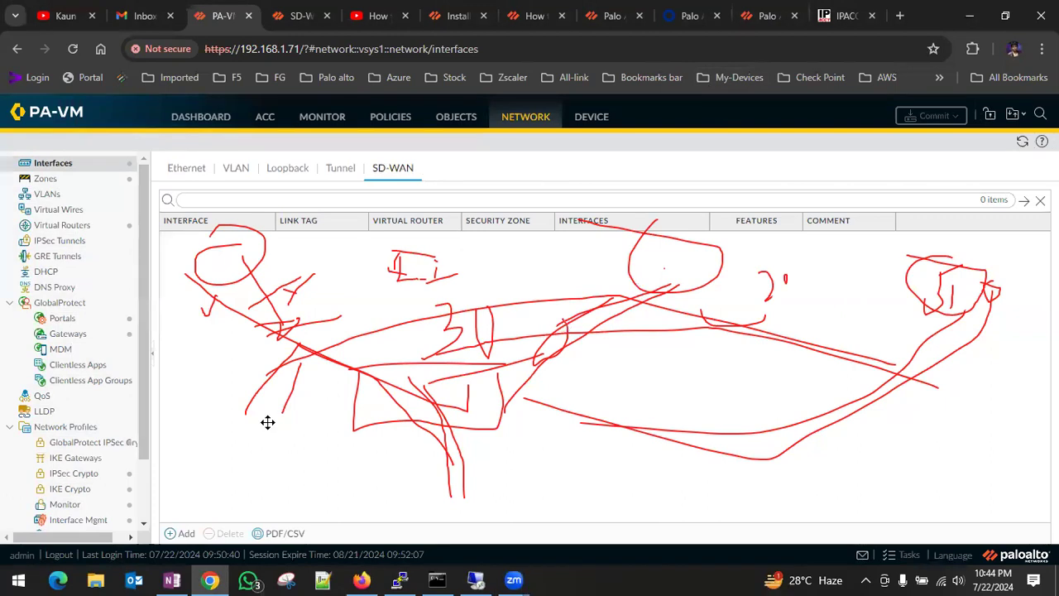
left_click(377, 385)
key("Delete")
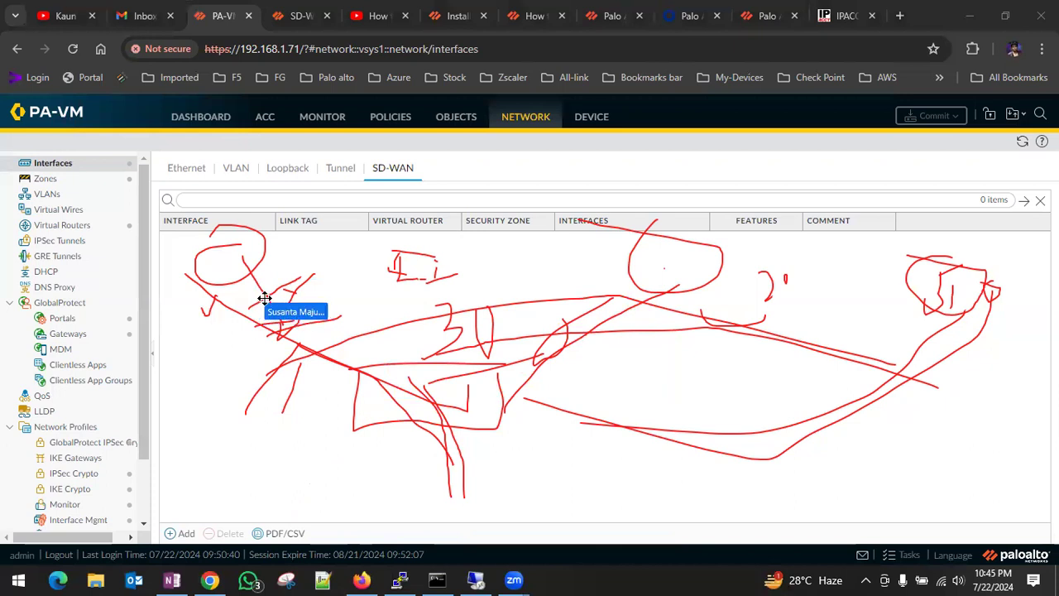
left_click(282, 326)
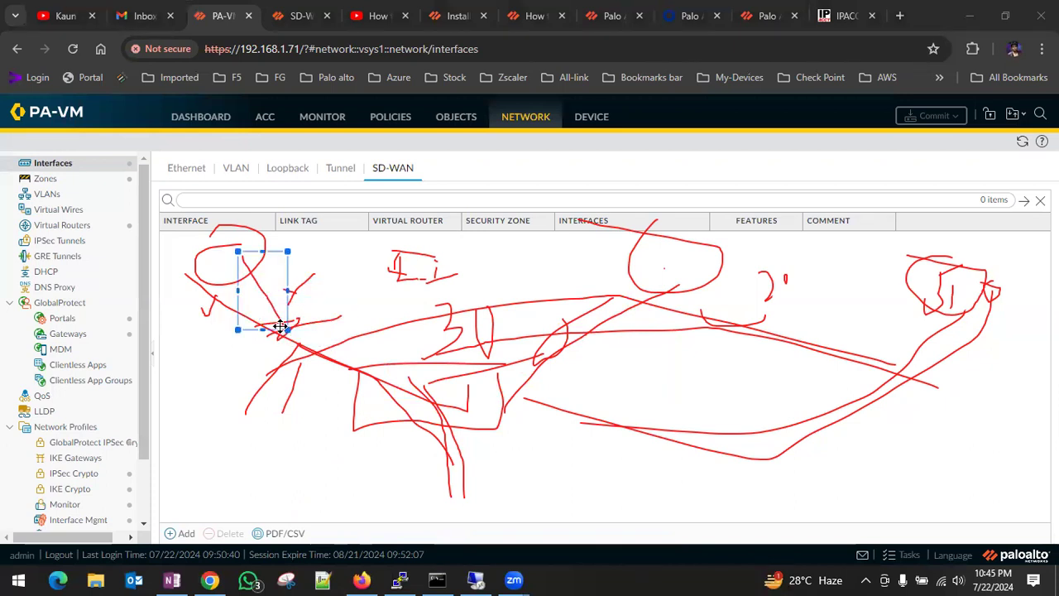
key("ctrl+a")
key("Delete")
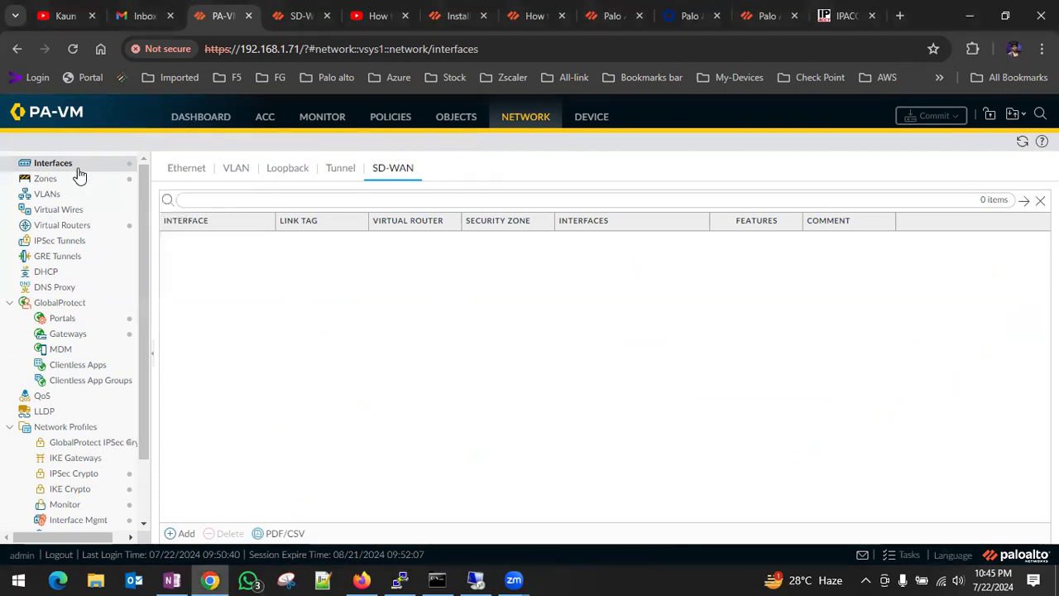
Review the firewall's Ethernet interfaces and the default virtual router's IPv4 static routes without changing them, ending on the dashboard.
left_click(512, 124)
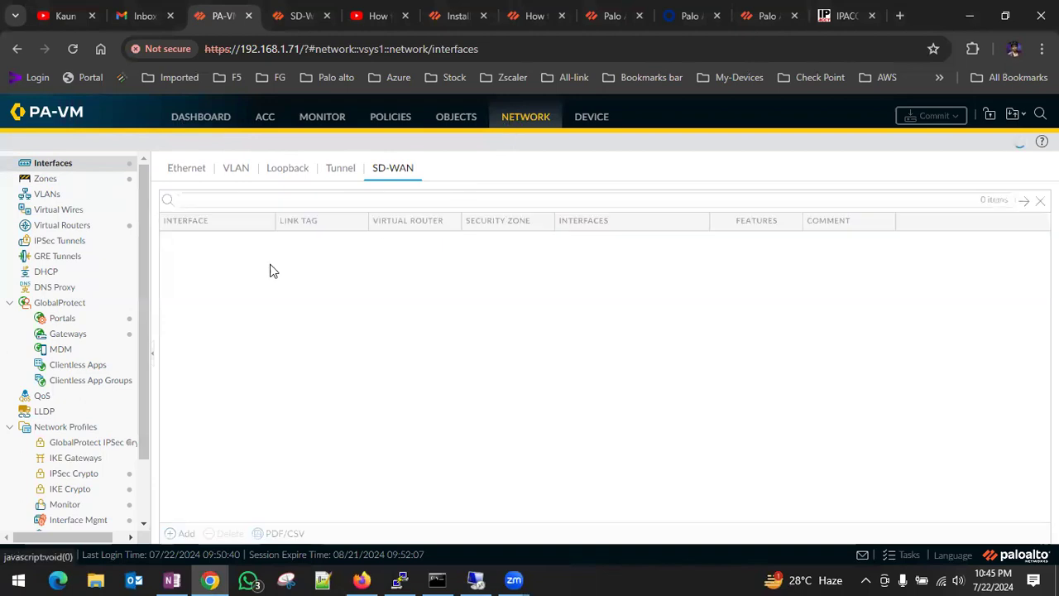
left_click(174, 169)
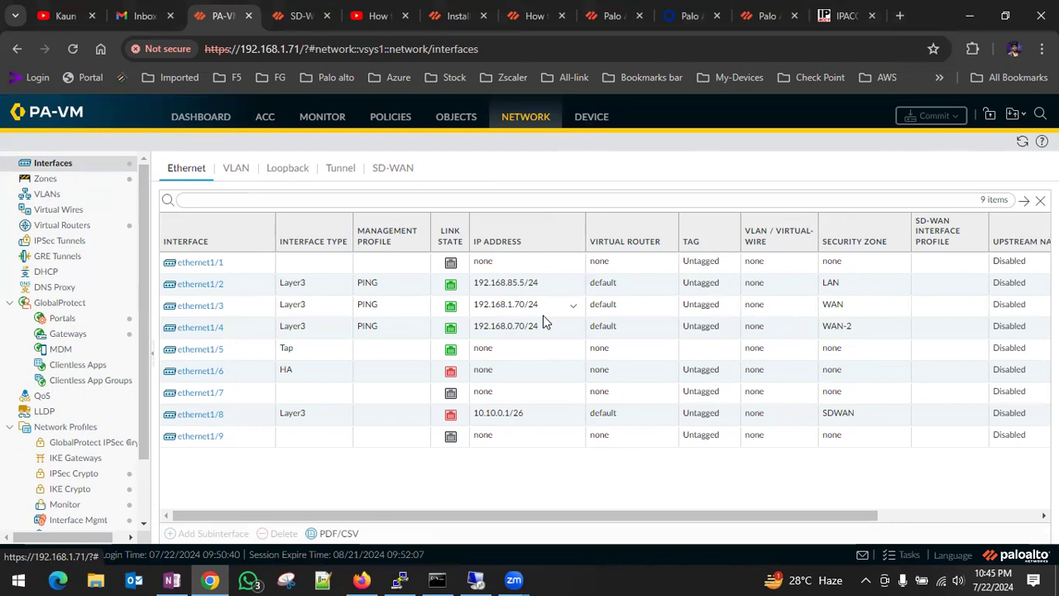
left_click(63, 225)
left_click(192, 205)
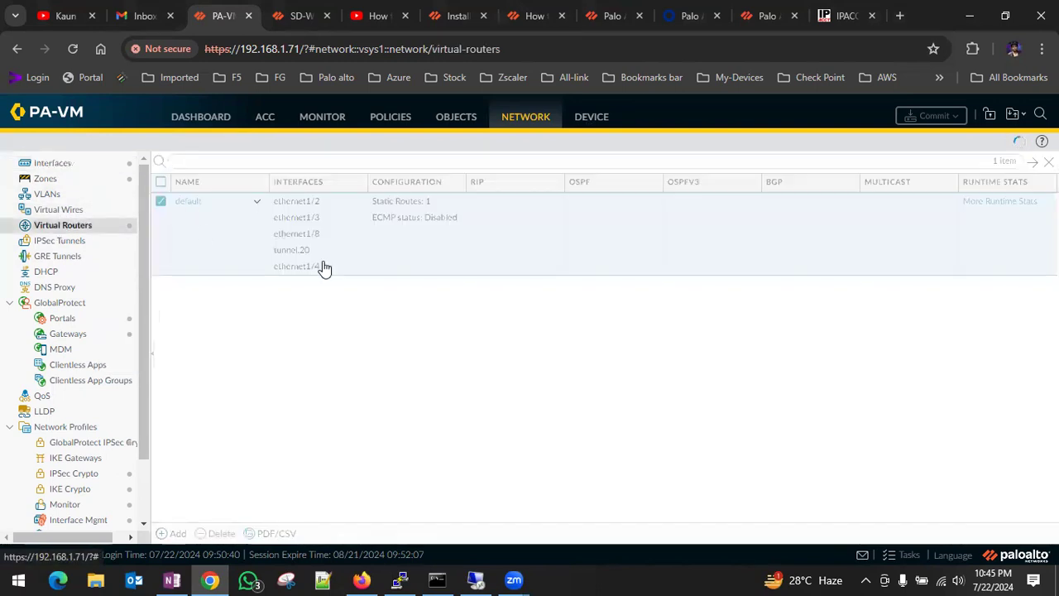
left_click(255, 195)
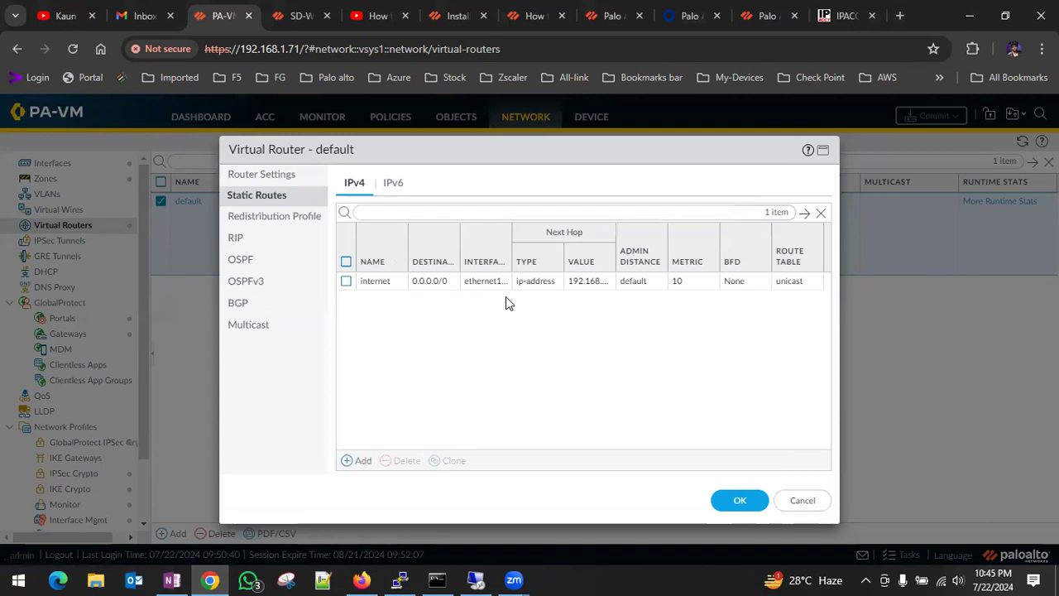
left_click(802, 501)
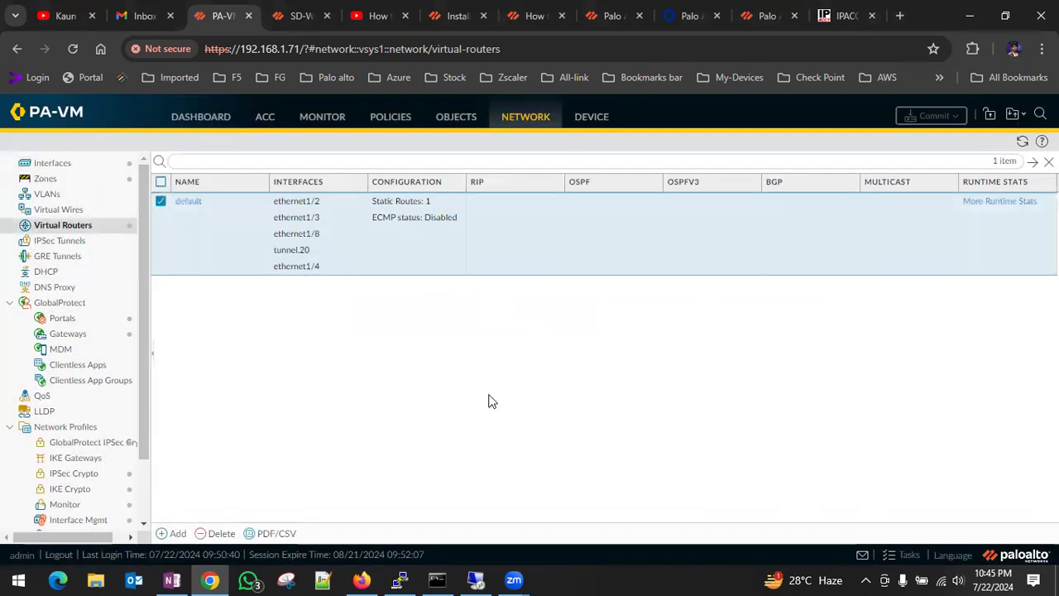
left_click(51, 163)
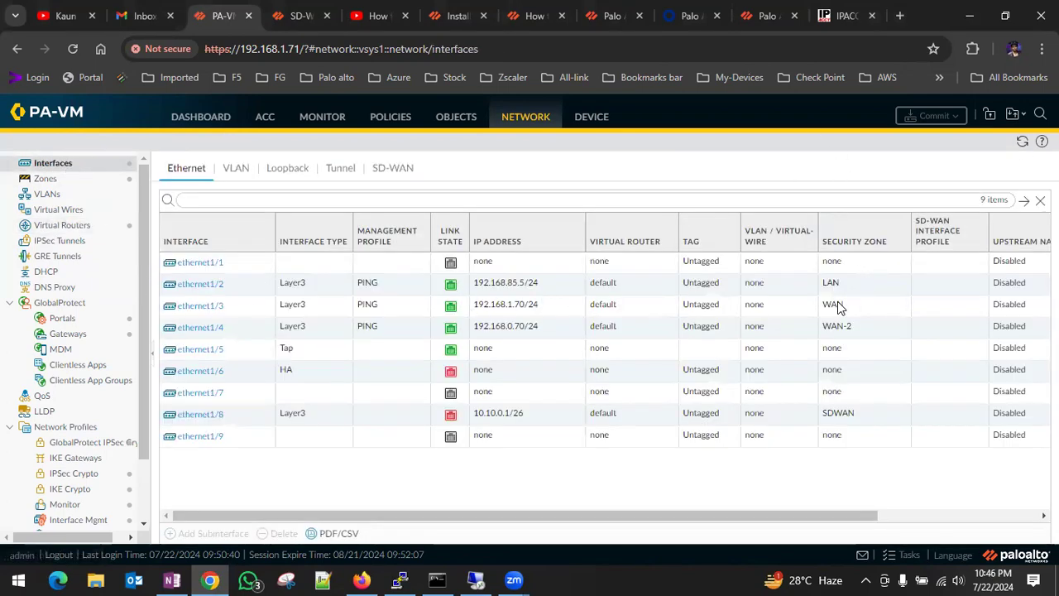
left_click(220, 121)
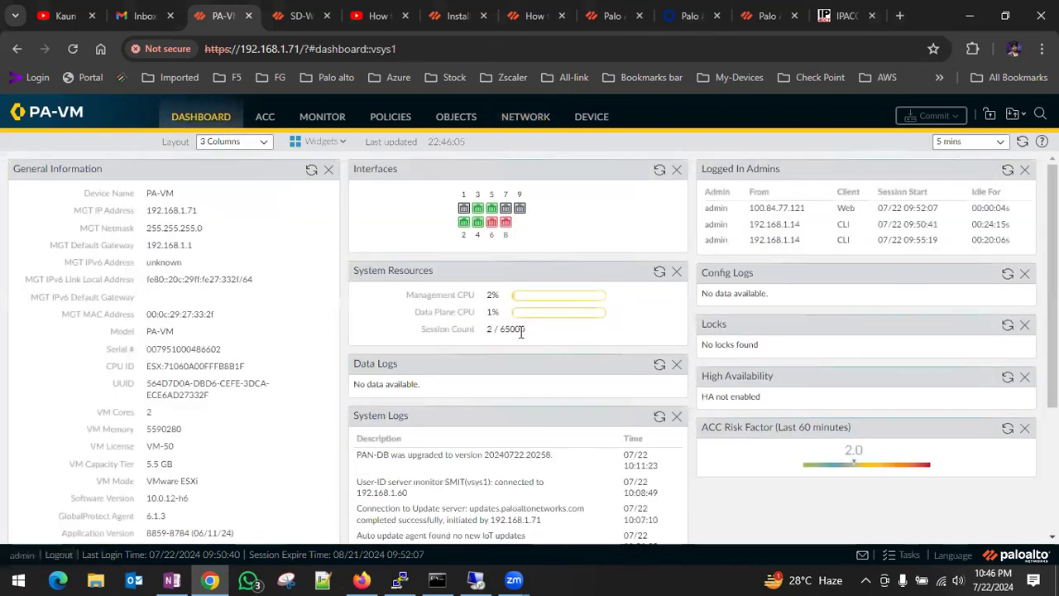
Switch to VMware Workstation on the remote desktop and unlock the LDAP-Old-192.168.1.60 virtual machine with the administrator account password.
left_click(474, 579)
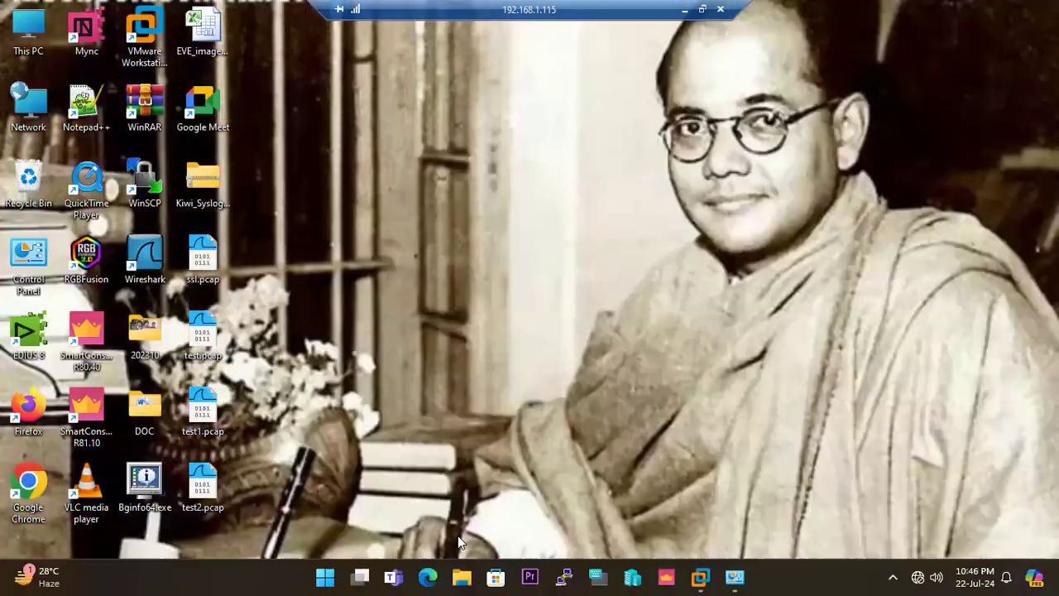
mouse_move(700, 577)
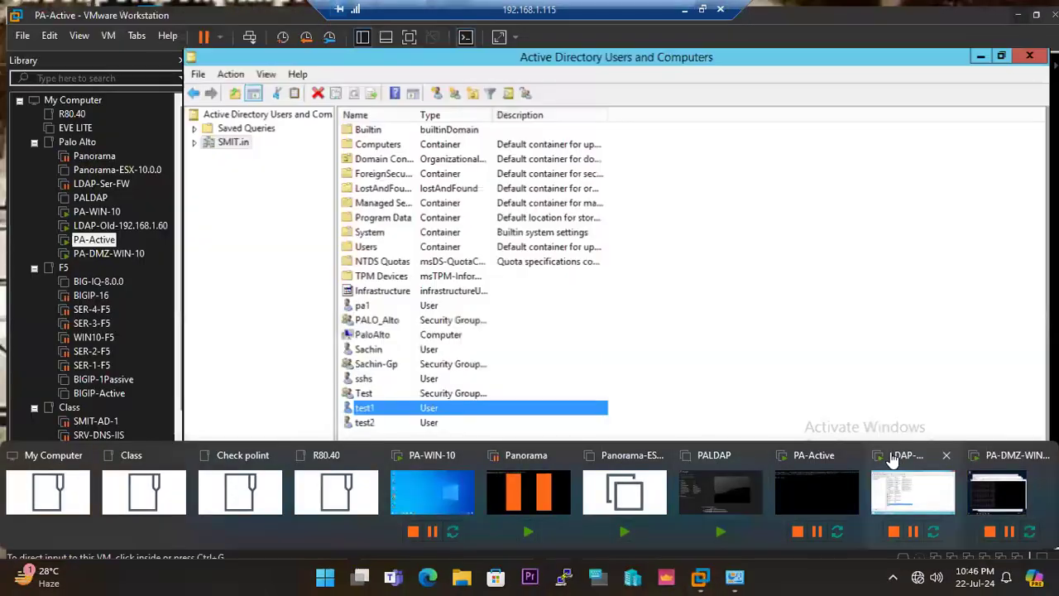
left_click(881, 464)
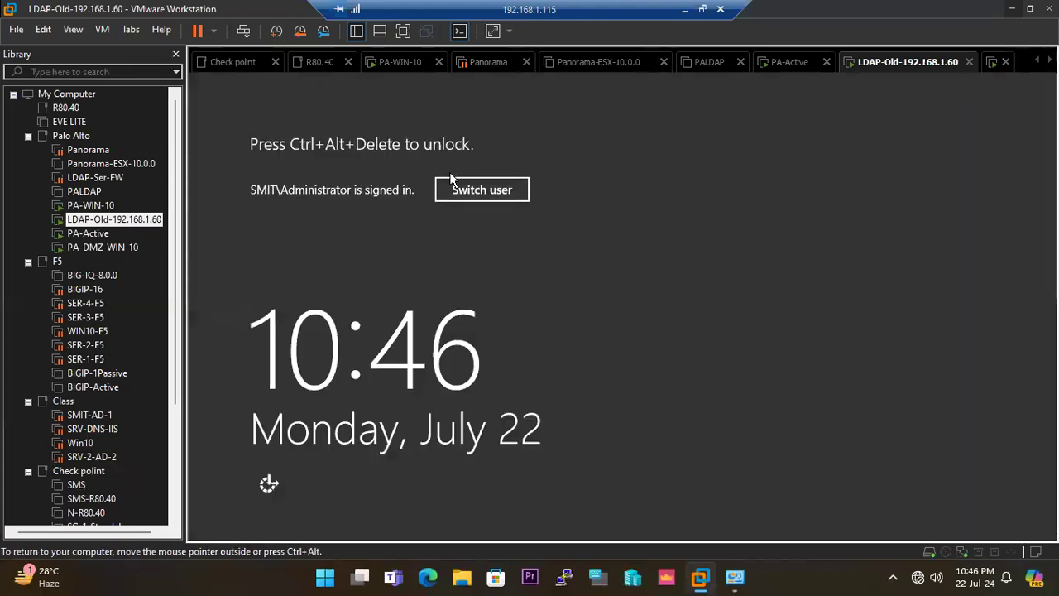
left_click(244, 31)
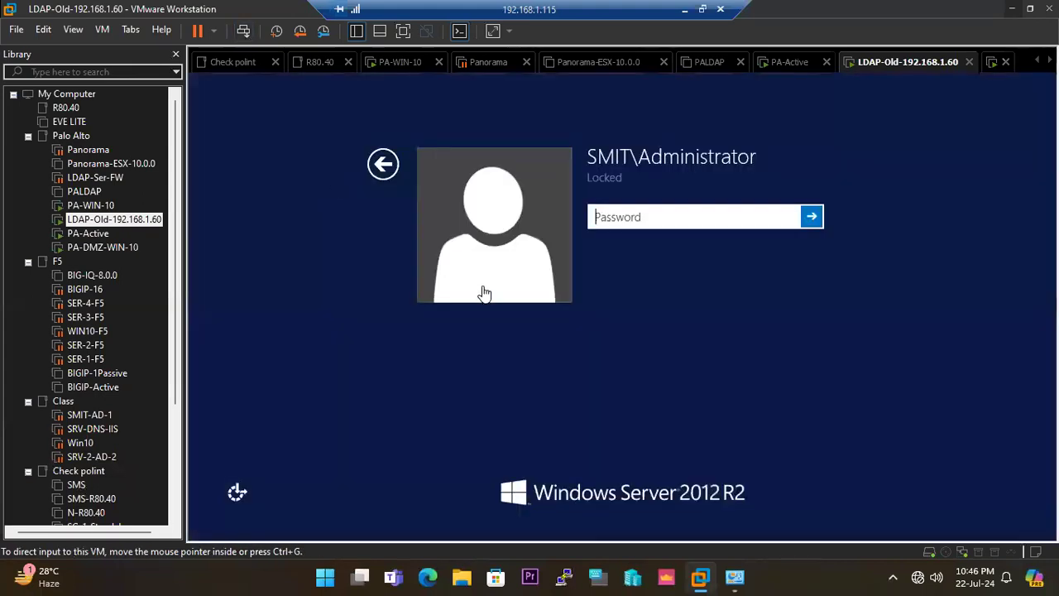
left_click(619, 221)
type("*********")
key("Return")
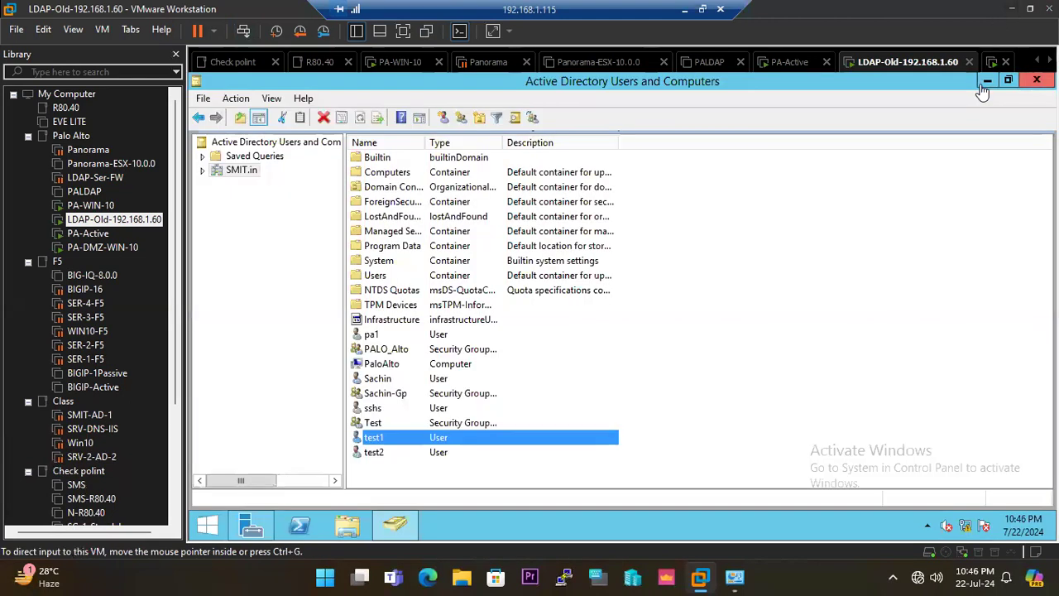
Minimize the Active Directory Users and Computers window and launch a Command Prompt on the server.
left_click(987, 80)
left_click(207, 524)
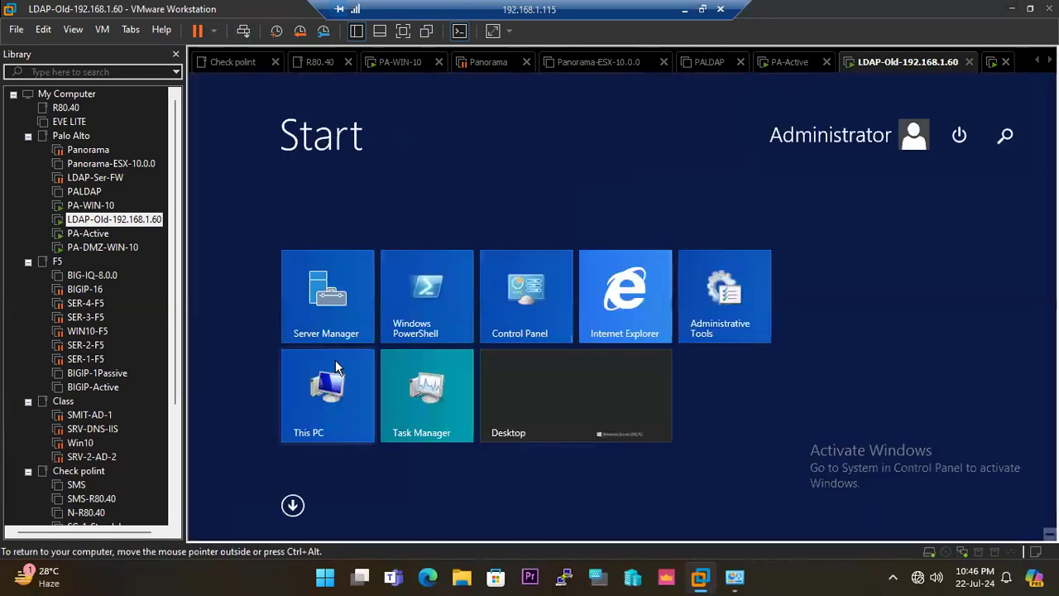
type("cmd")
key("Return")
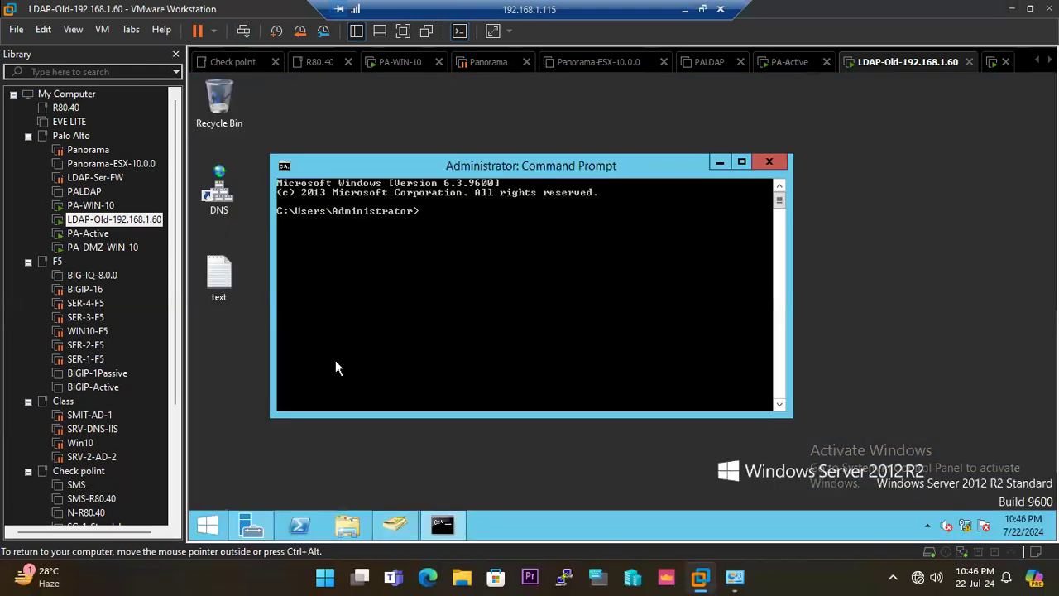
Run a continuous ping to 8.8.8.8 with the command "ping 8.8.8.8 -t".
type("ping 8.8.8.8 ")
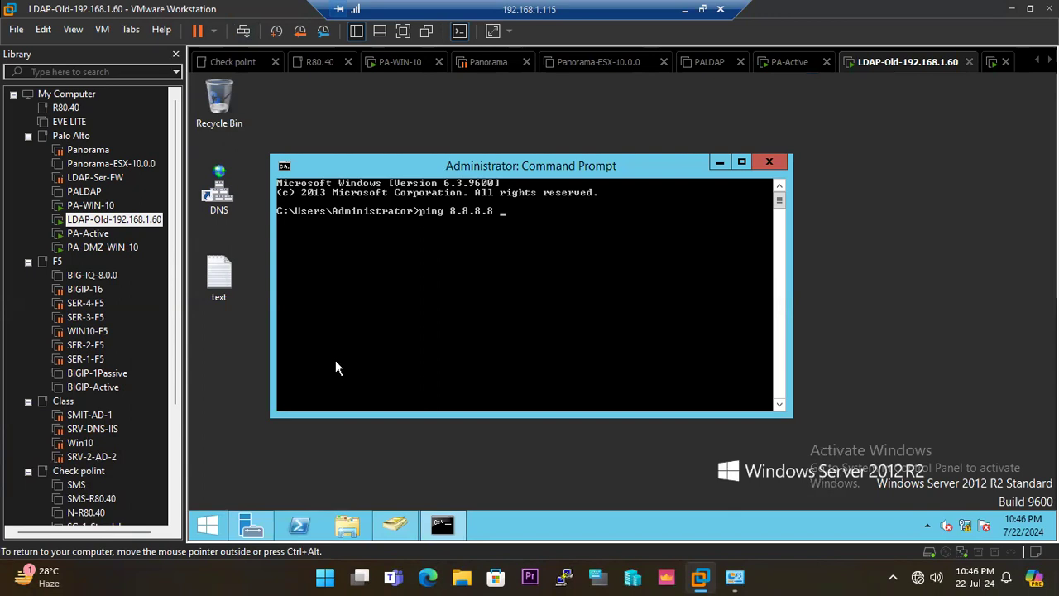
type("-t")
key("Return")
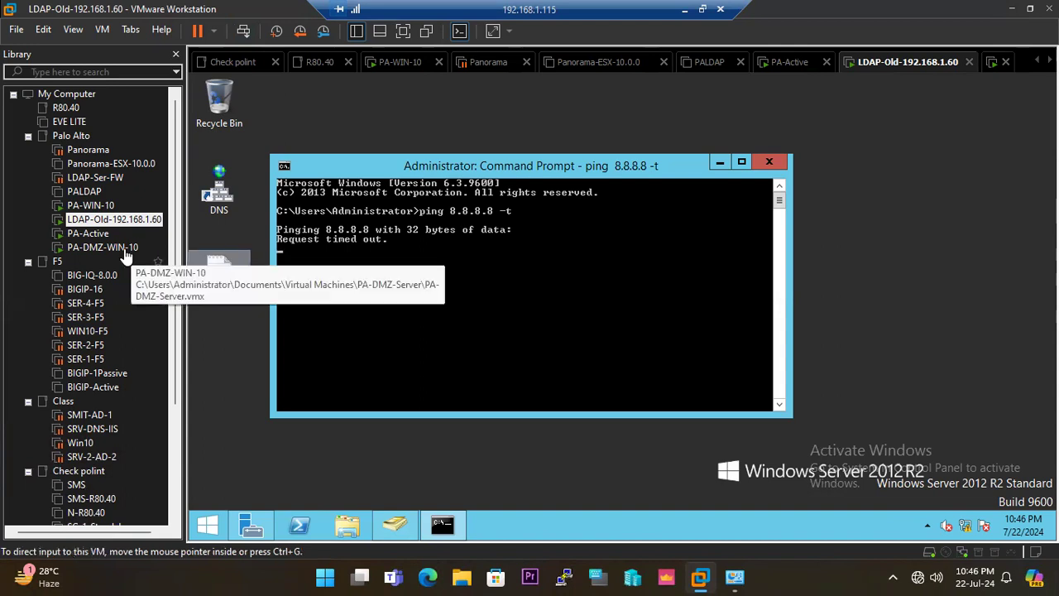
Resume the suspended LDAP-Ser-FW virtual machine and switch to PA-WIN-10.
left_click(97, 181)
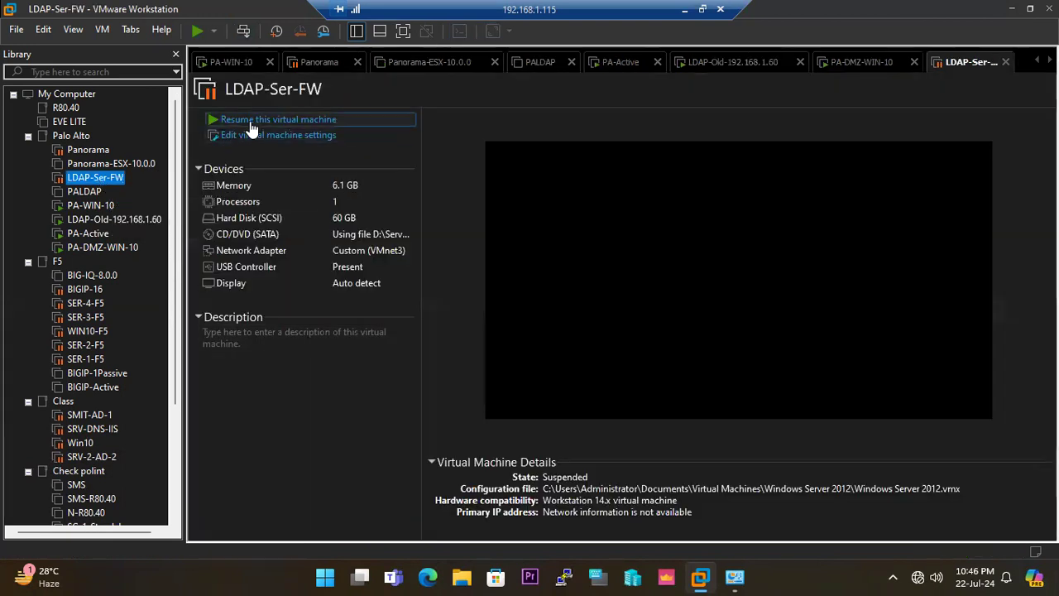
left_click(247, 114)
left_click(105, 206)
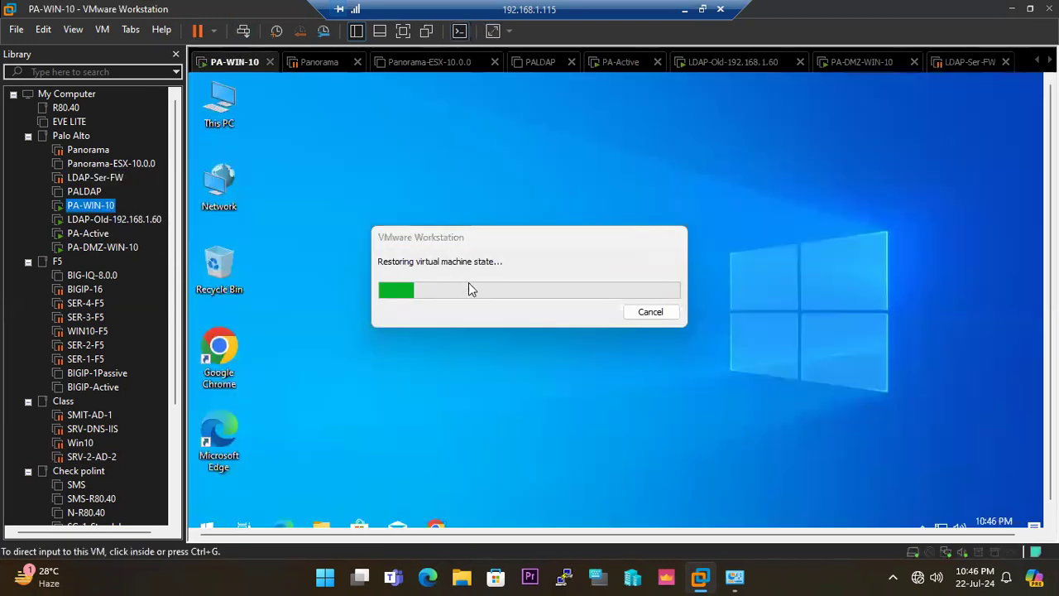
Launch a Command Prompt on PA-WIN-10 and run a continuous ping with "ping 8.8.8.8 -t".
left_click(395, 380)
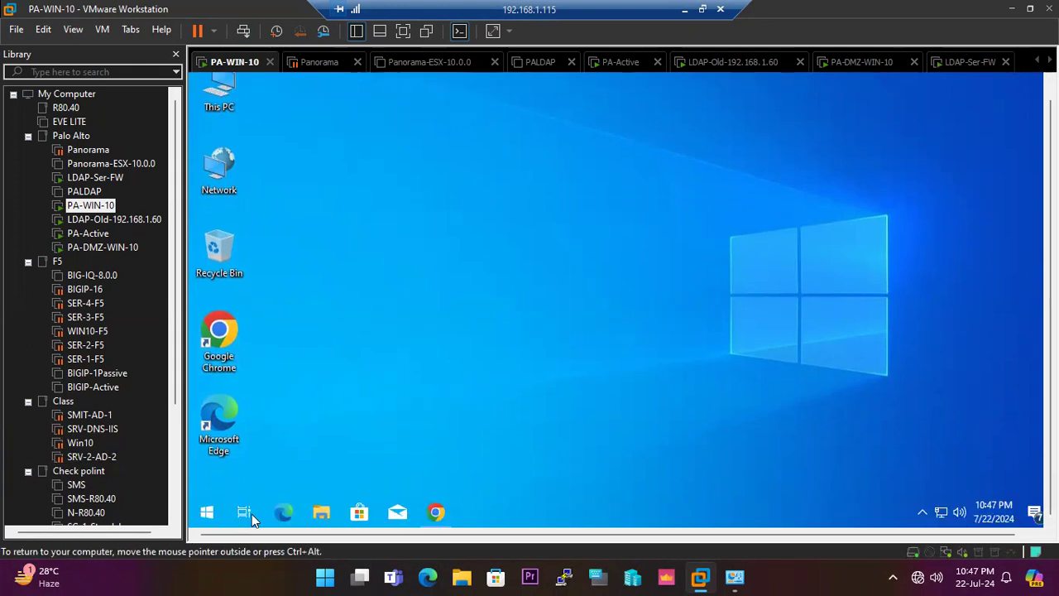
key("super")
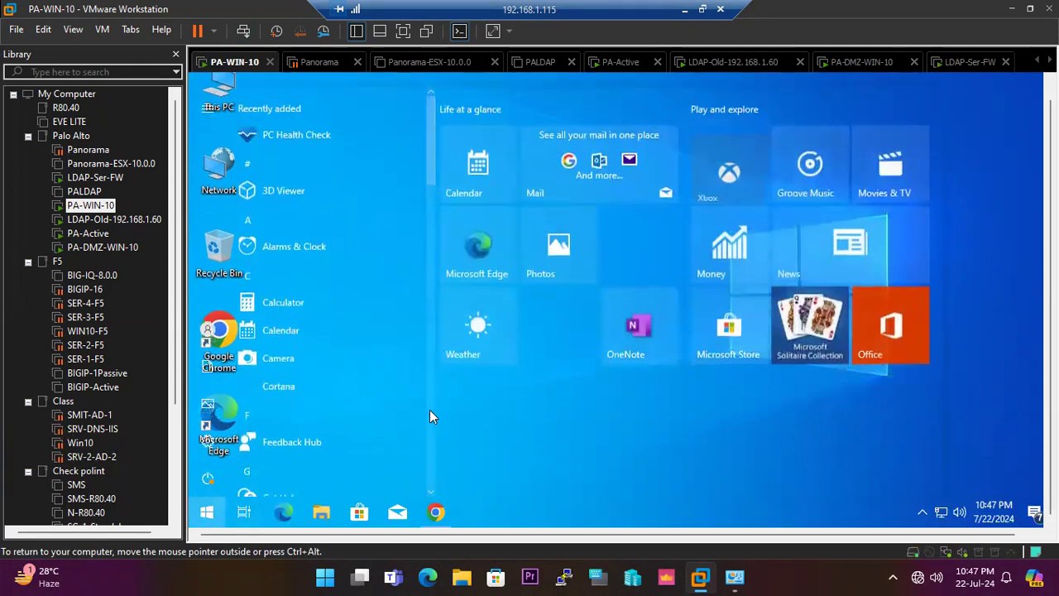
type("cmd")
key("Return")
type("ping 8.8.8.8 -t")
key("Return")
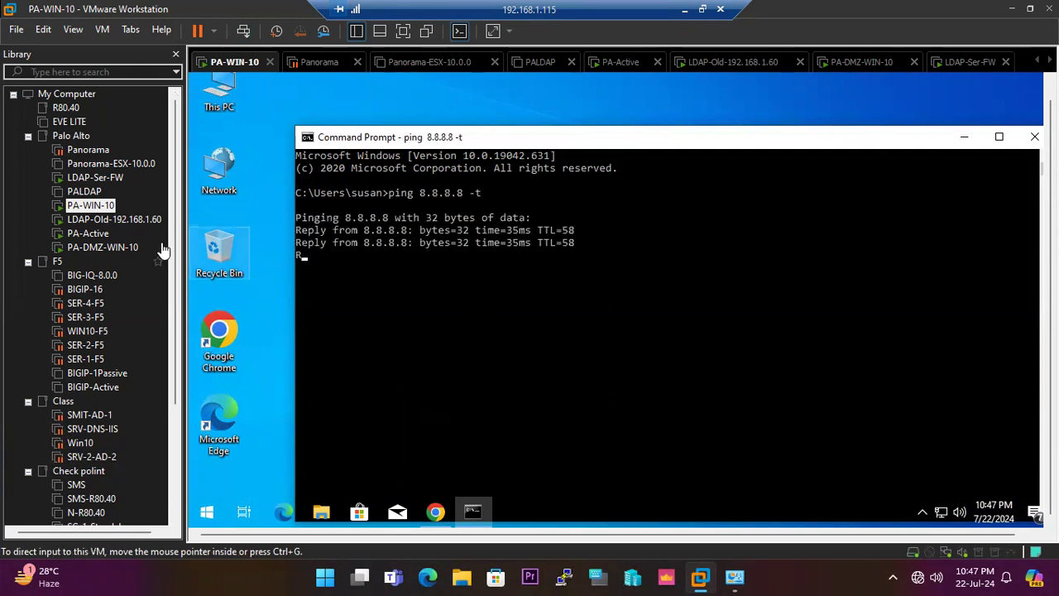
Launch a Command Prompt on LDAP-Ser-FW and run a continuous ping with "ping 9.9.9.9 -t".
left_click(95, 177)
left_click(517, 266)
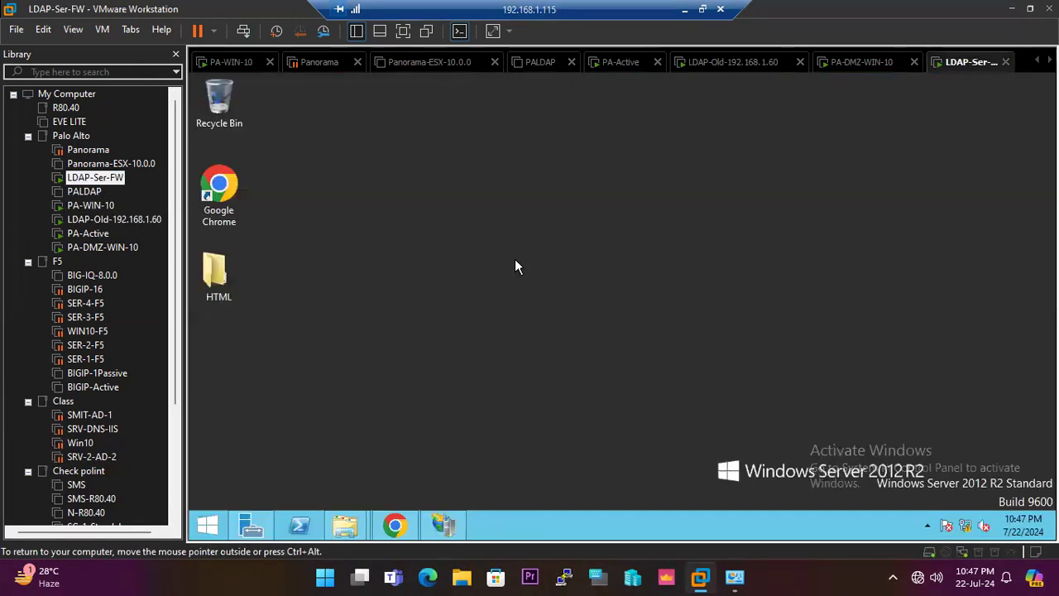
left_click(208, 525)
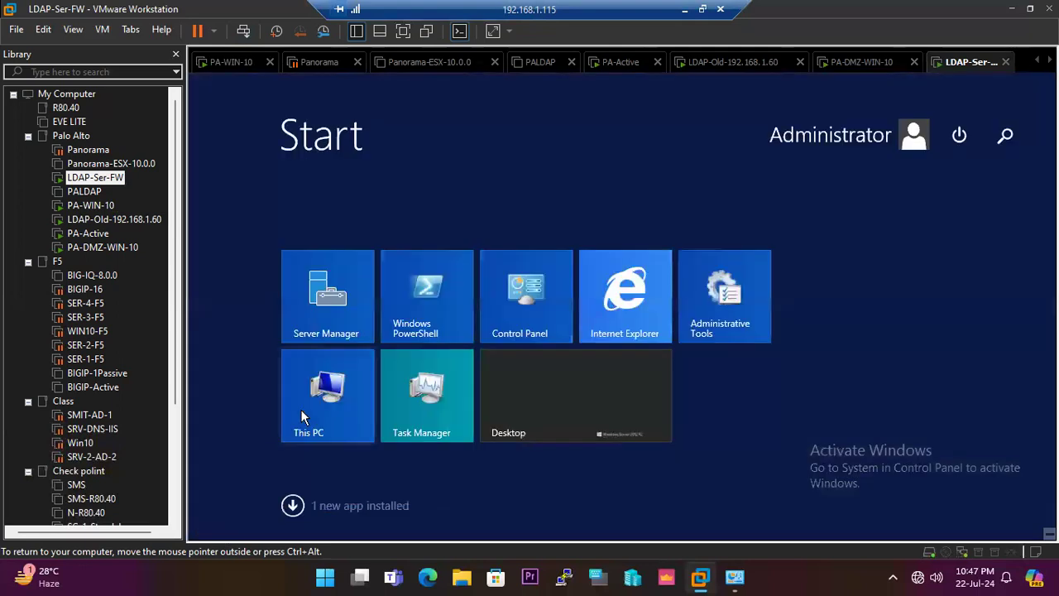
type("c")
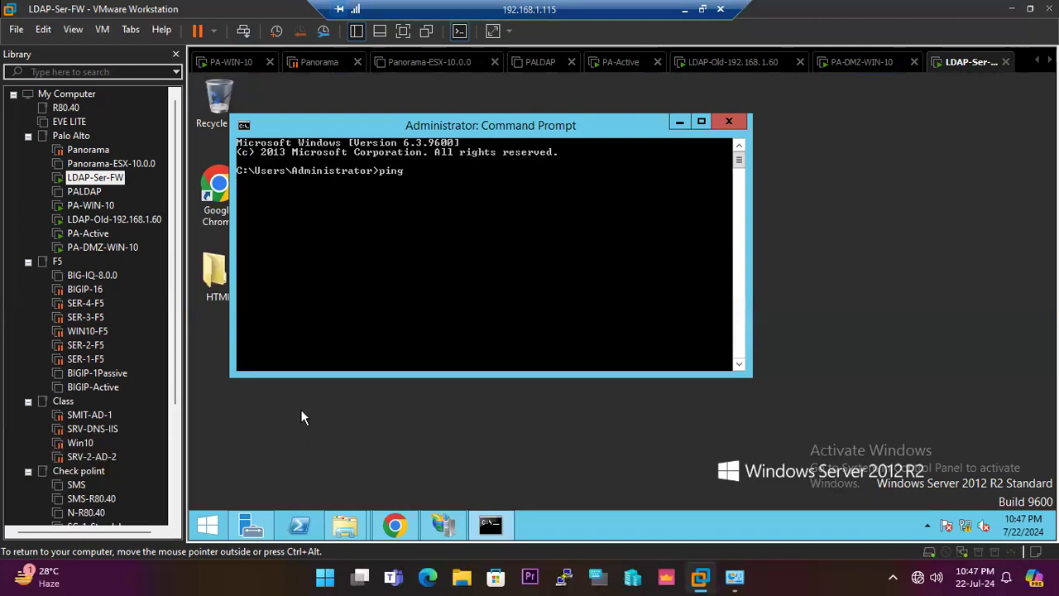
type(".8.8")
key("BackSpace")
key("BackSpace")
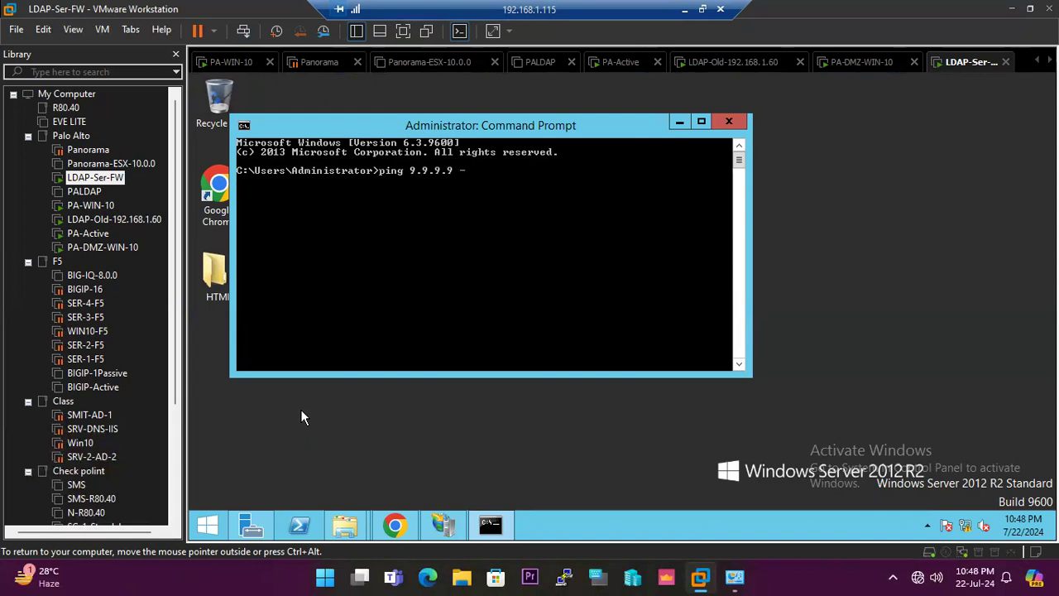
type("t")
key("Return")
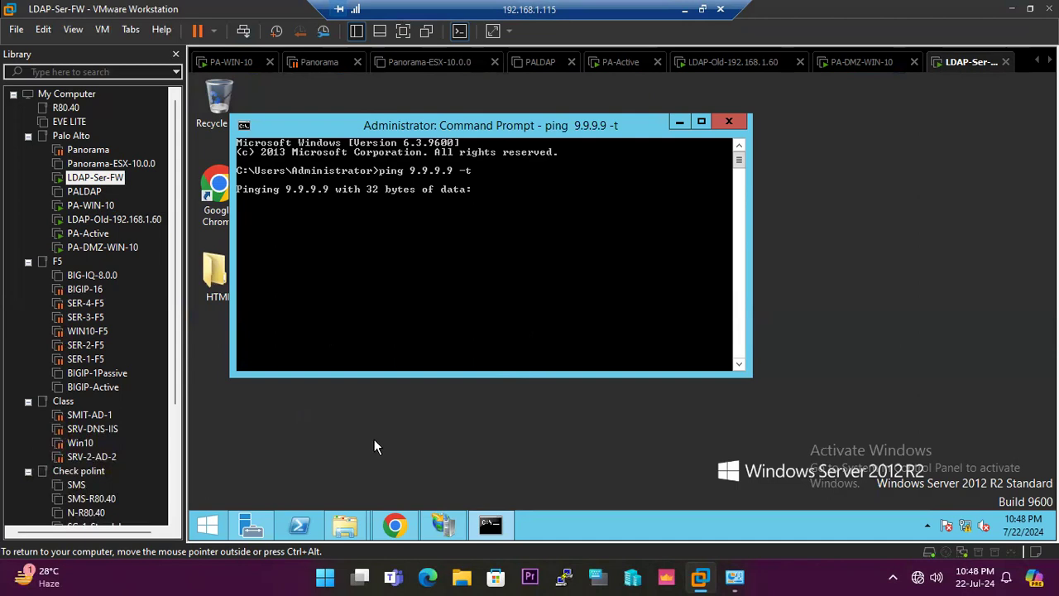
Compare the running pings on PA-WIN-10 and LDAP-Ser-FW, and bring up Server Manager and the Start screen on LDAP-Ser-FW.
left_click(90, 205)
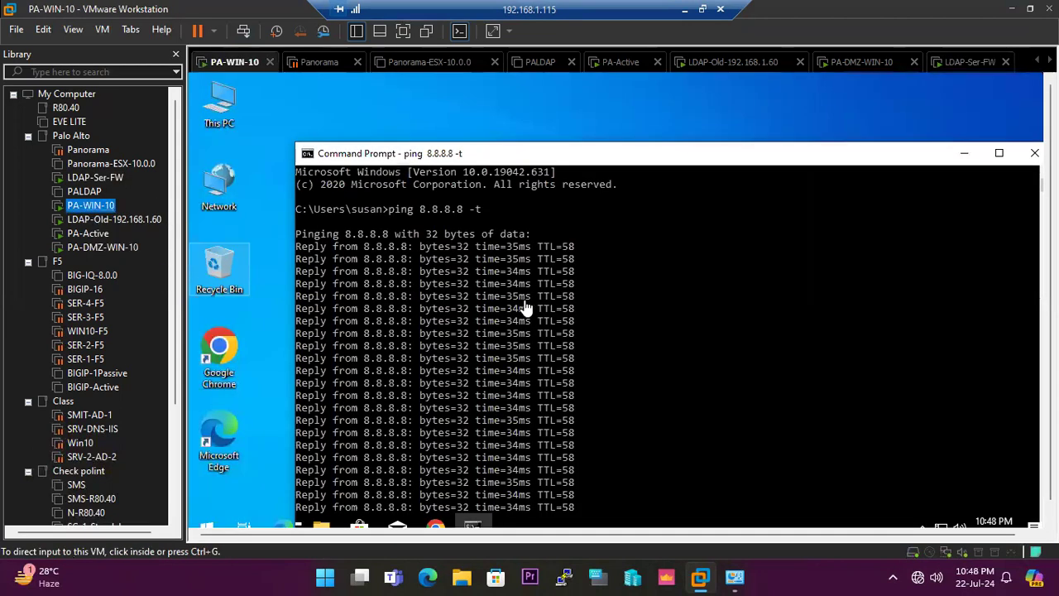
left_click(127, 182)
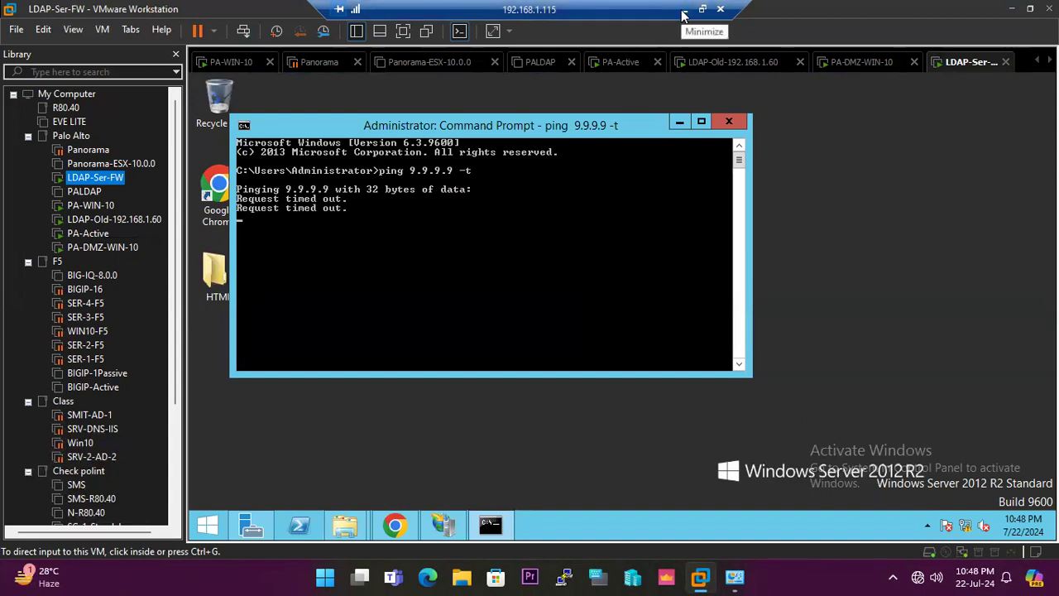
left_click(966, 531)
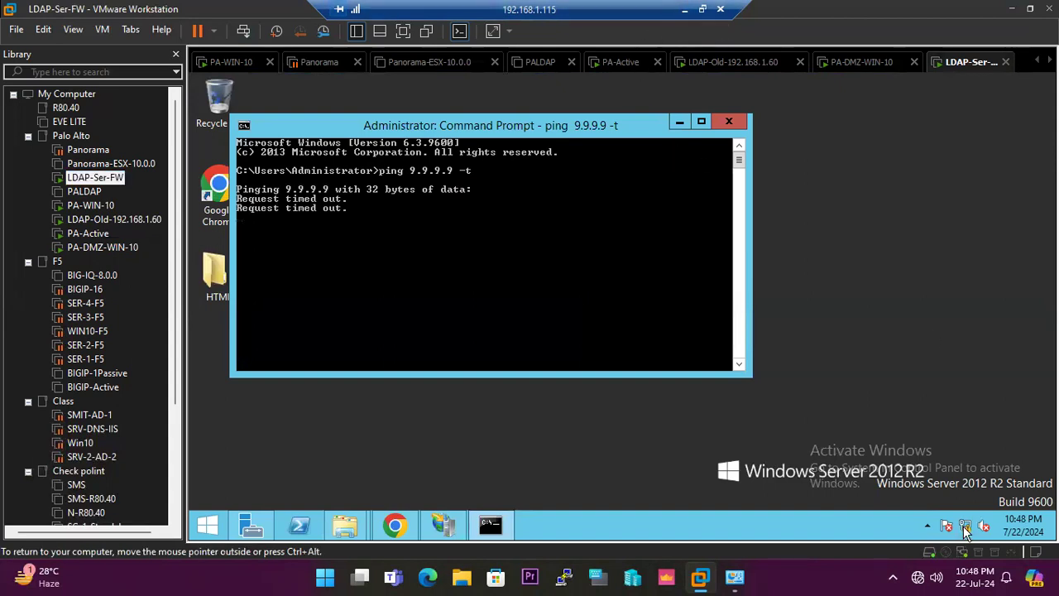
left_click(253, 528)
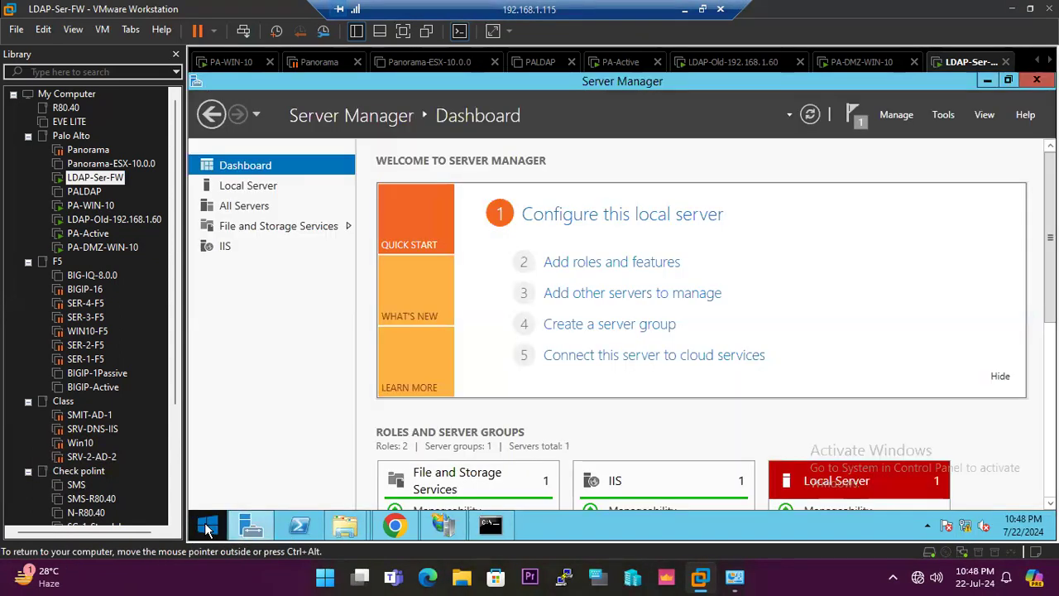
left_click(207, 528)
Check which virtual network the LDAP-Old-192.168.1.60 network adapter uses and close its settings without changes.
left_click(130, 222)
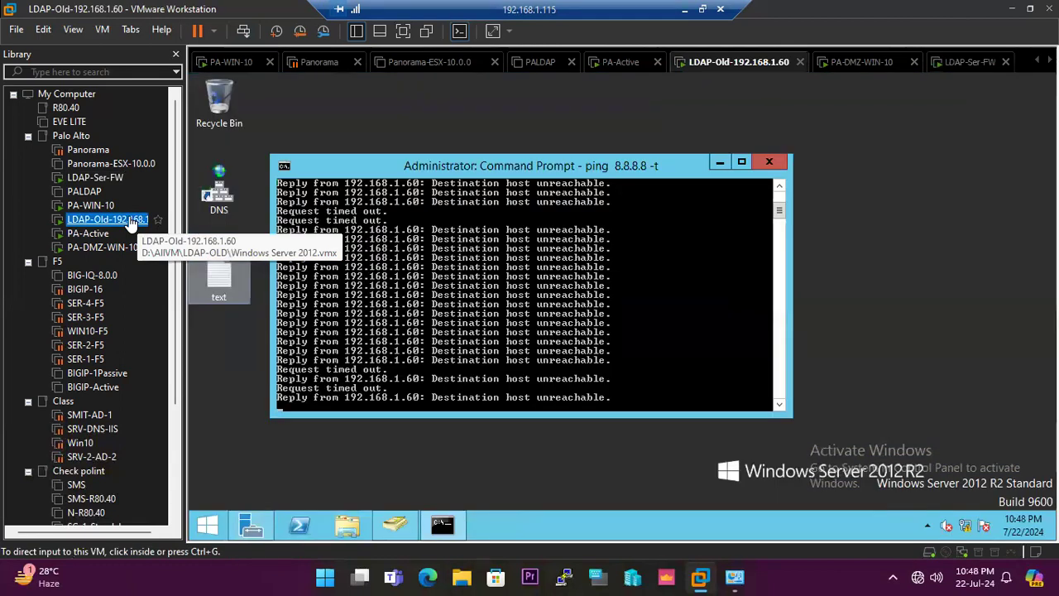
right_click(968, 550)
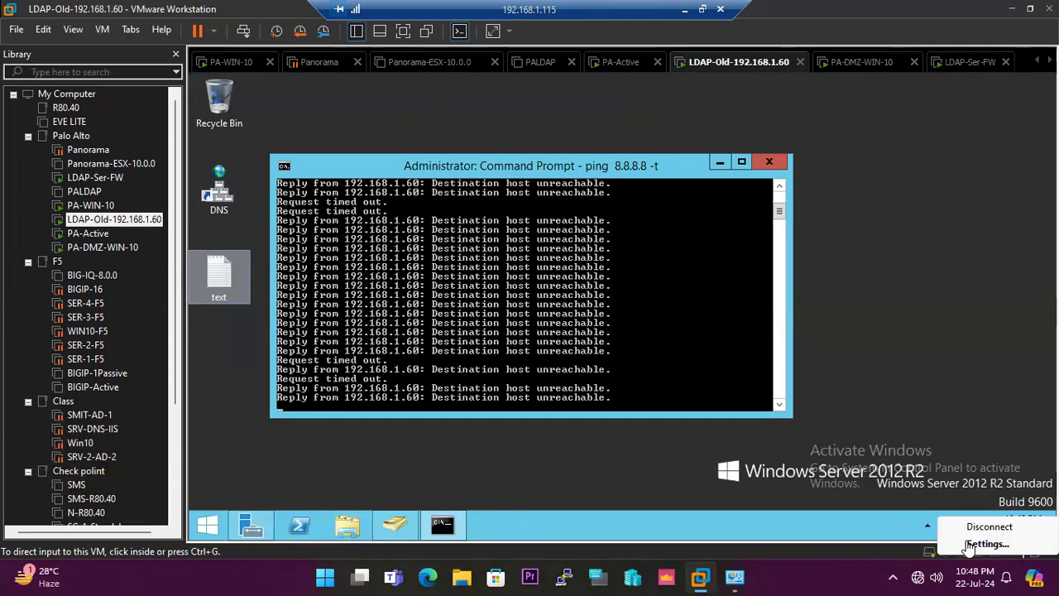
left_click(972, 544)
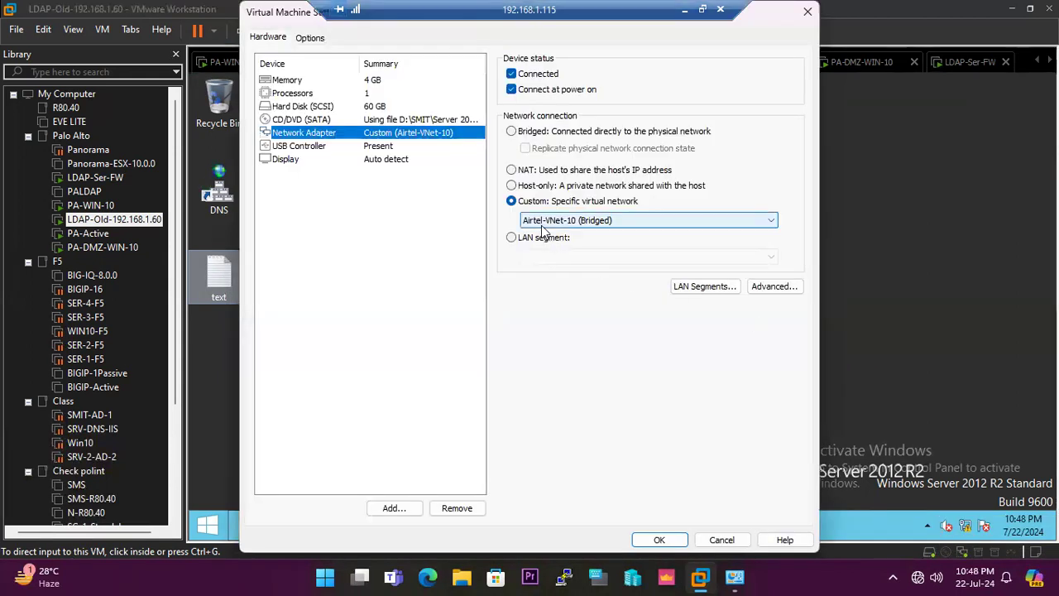
left_click(721, 539)
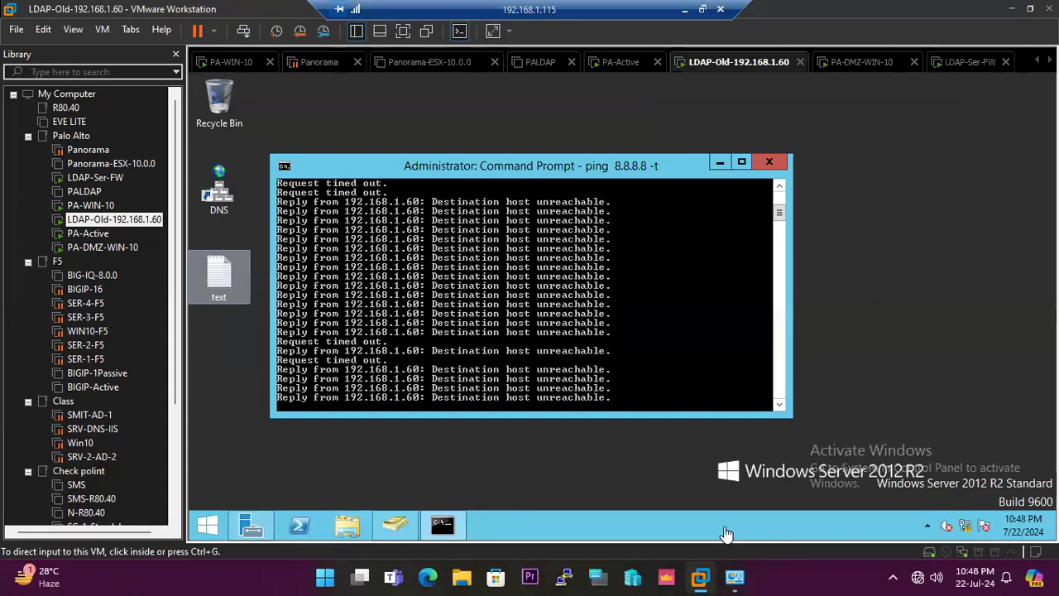
Glance at the PA-Active console, return to LDAP-Ser-FW, and minimize its This PC and Server Manager windows.
left_click(97, 237)
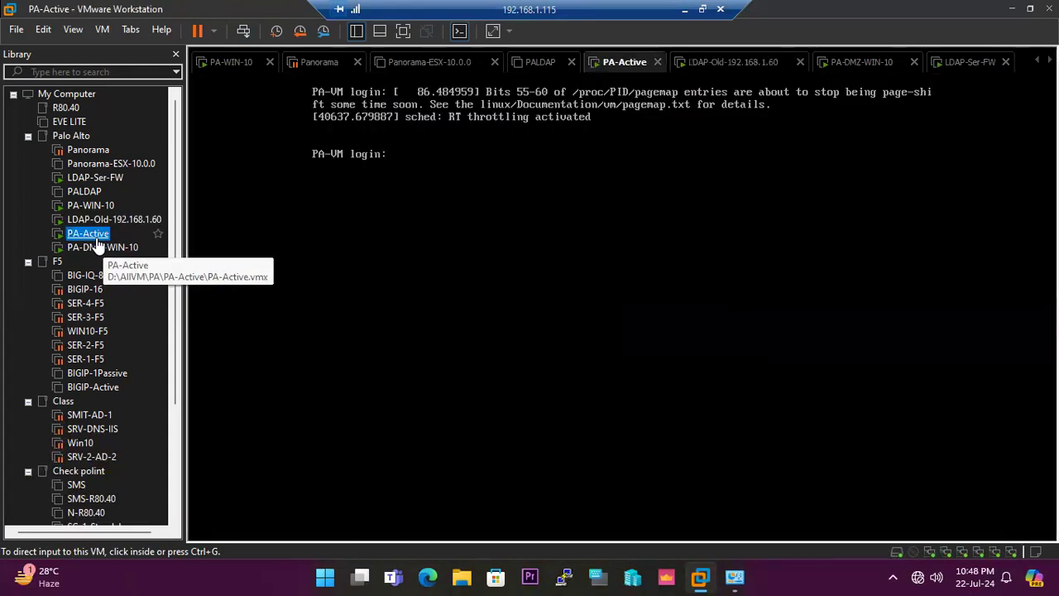
left_click(95, 177)
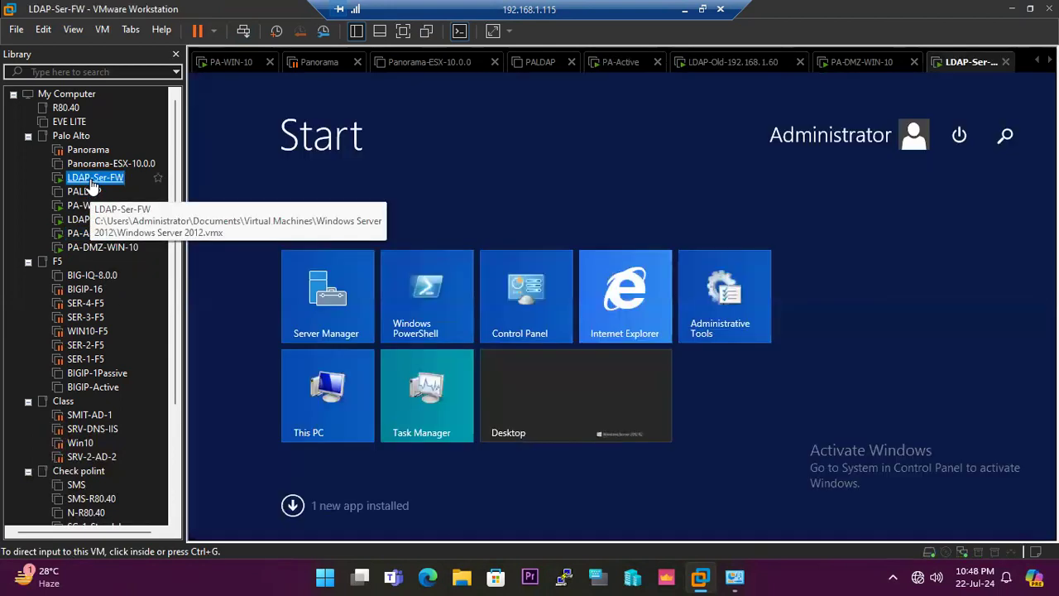
left_click(293, 507)
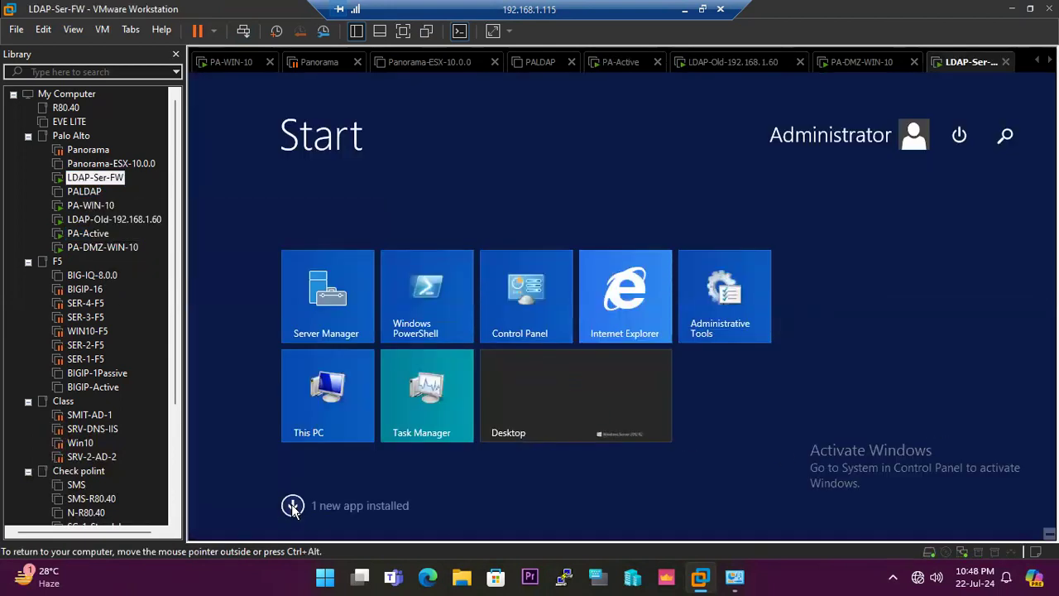
left_click(343, 392)
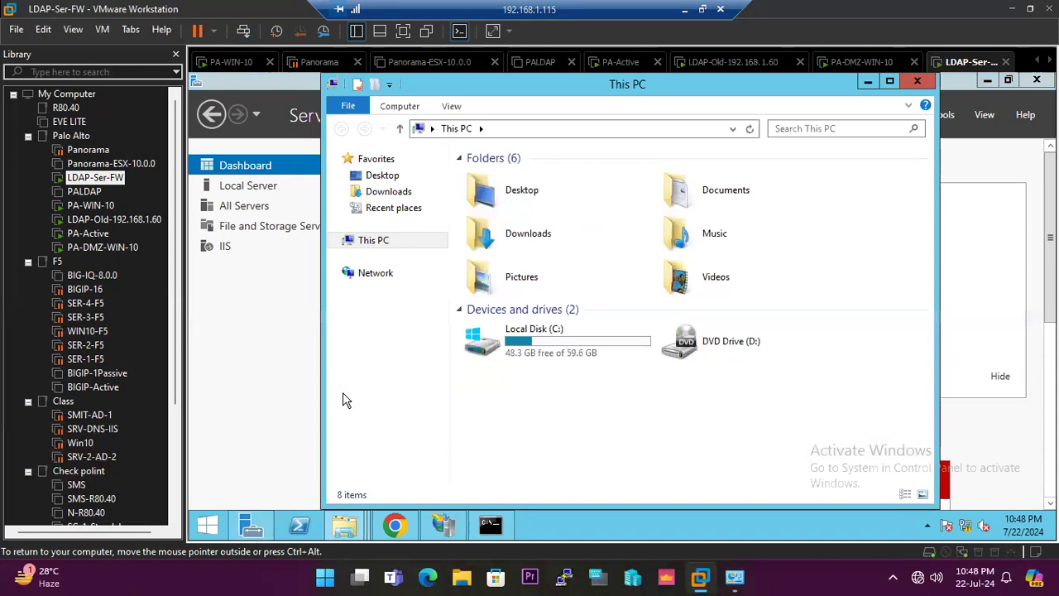
left_click(868, 81)
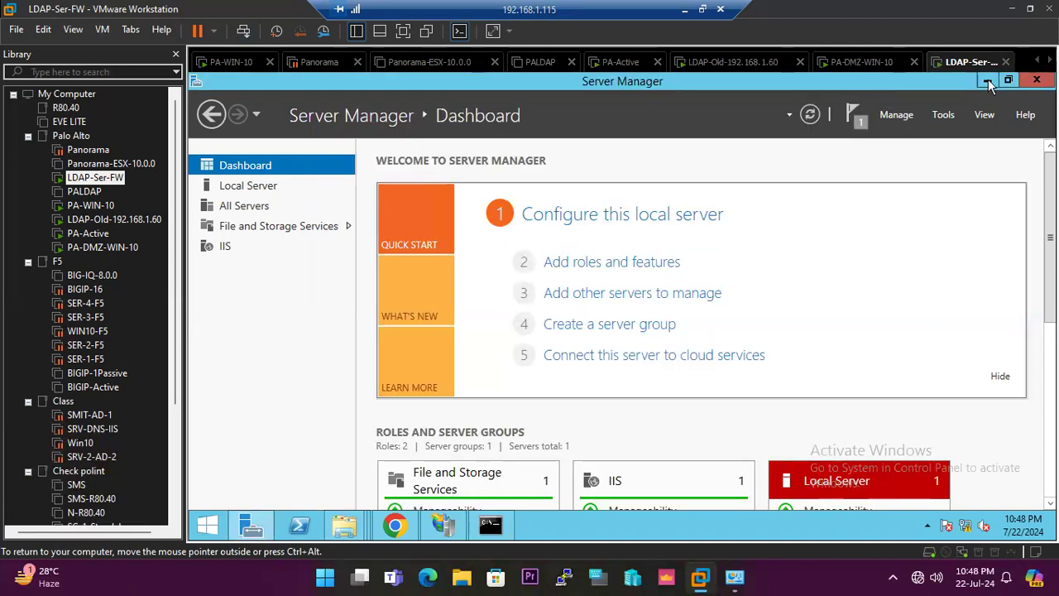
left_click(987, 80)
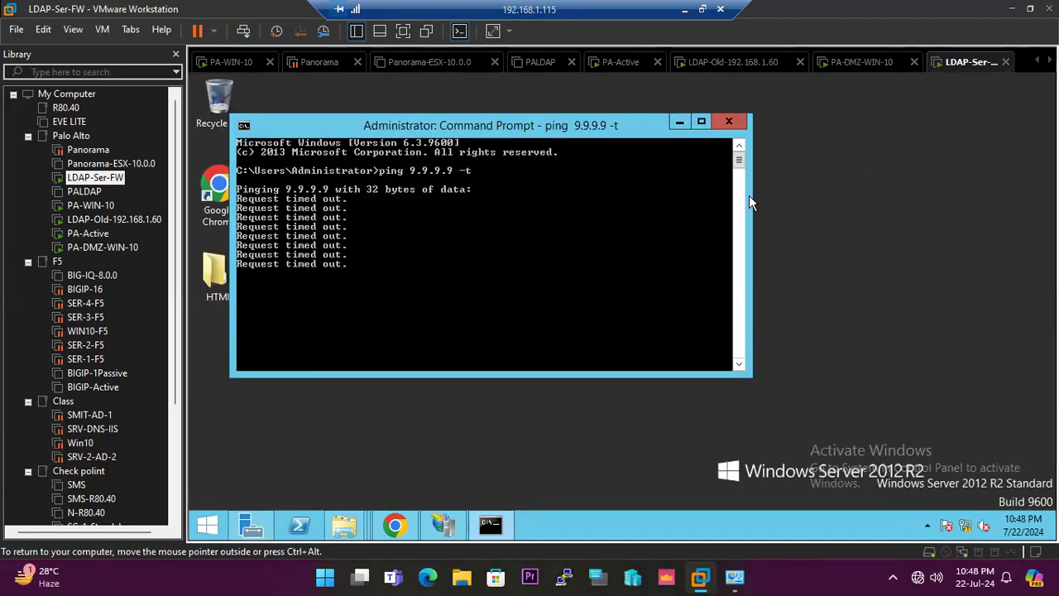
Check which virtual network the LDAP-Ser-FW network adapter uses and cancel its settings without changes.
right_click(961, 551)
left_click(988, 542)
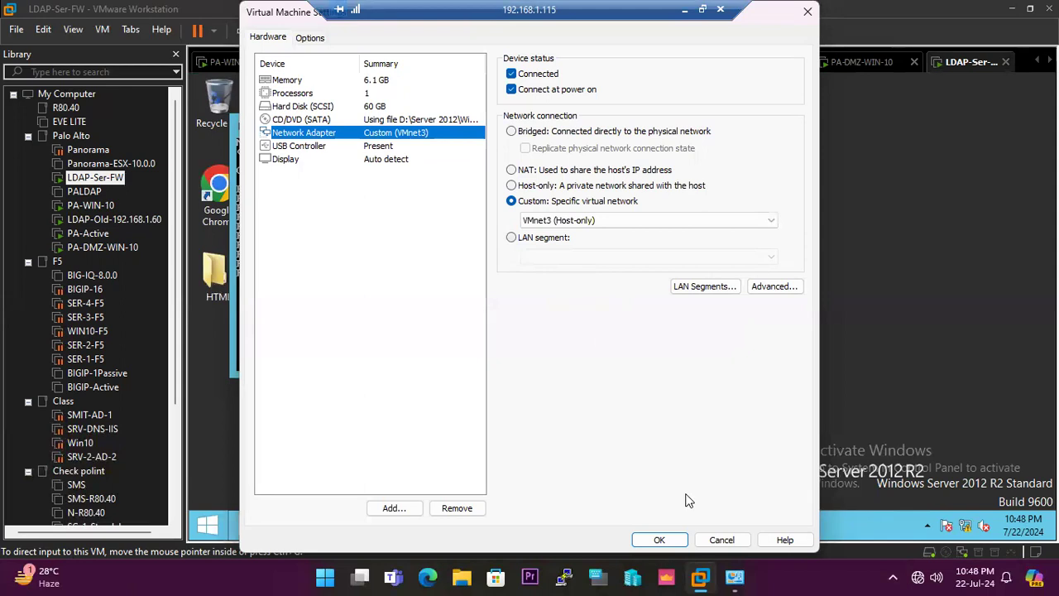
left_click(722, 539)
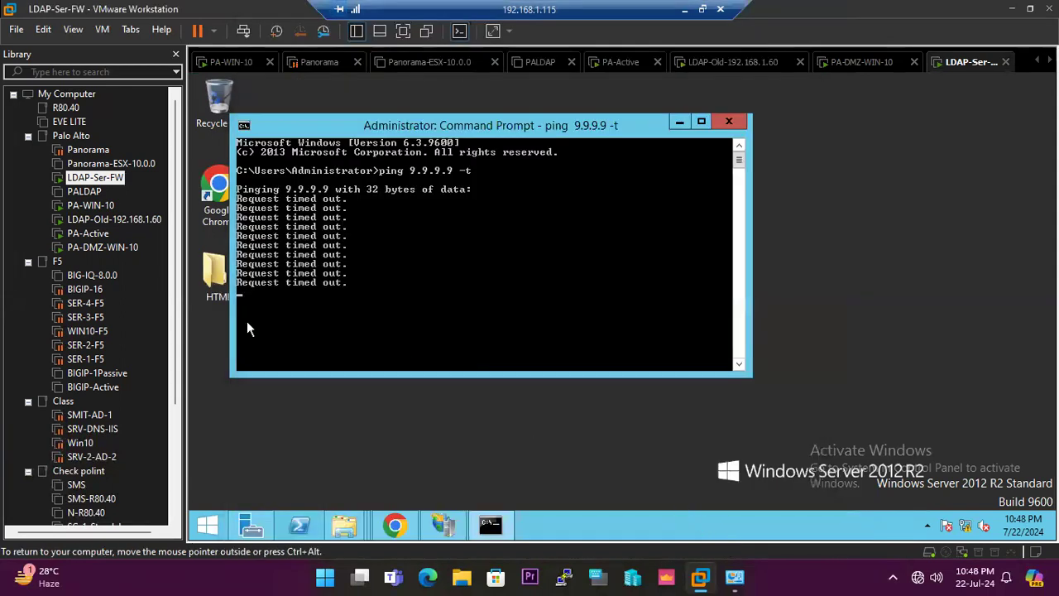
Switch to the PA-DMZ-WIN-10 virtual machine and examine its running ping to 10.0.0.10.
left_click(98, 250)
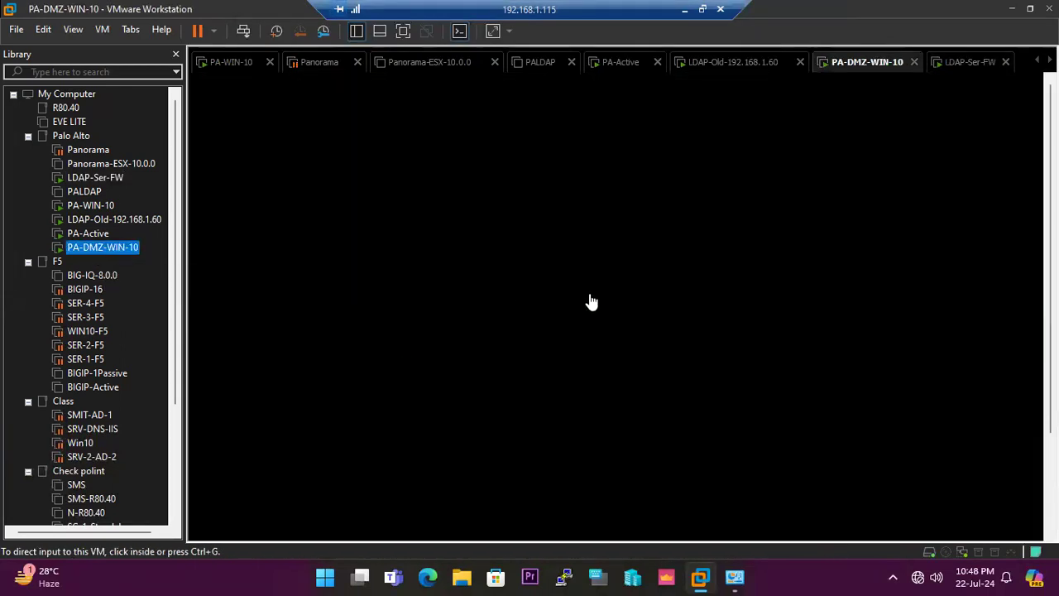
left_click(590, 296)
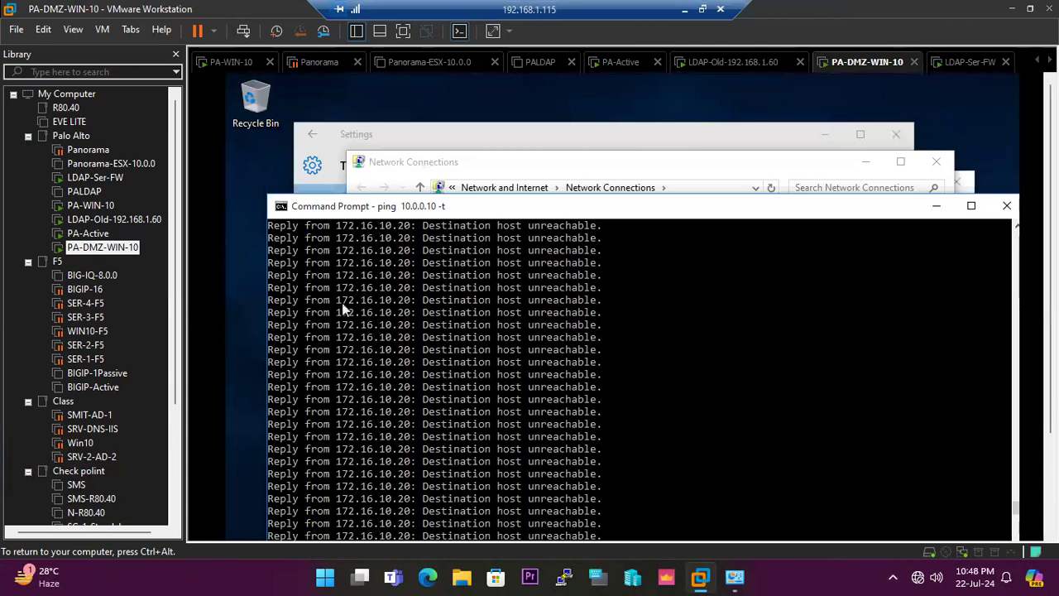
left_click_drag(1049, 274, 1050, 373)
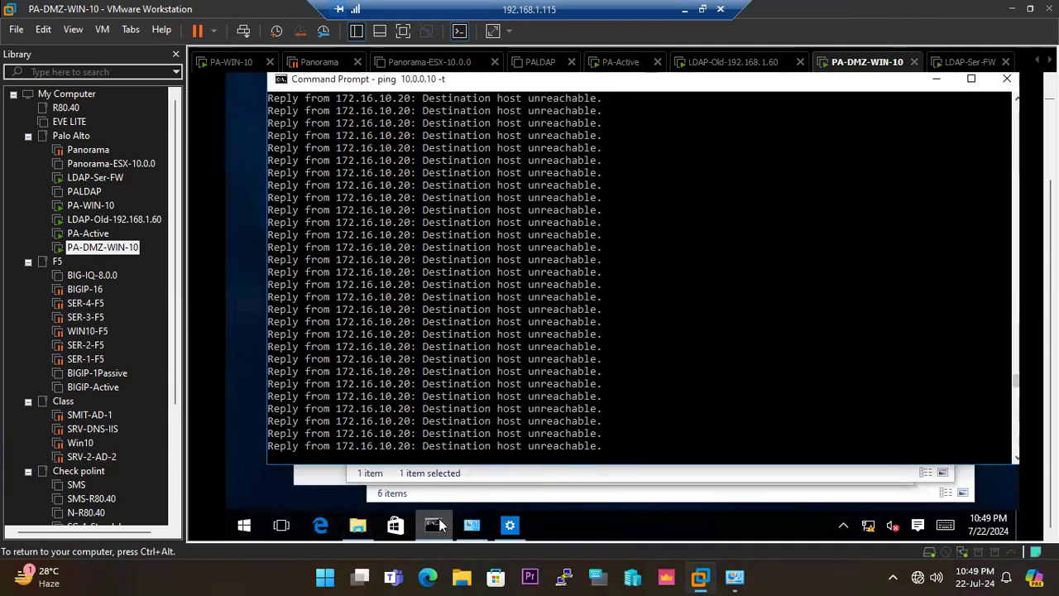
left_click(433, 525)
left_click(432, 524)
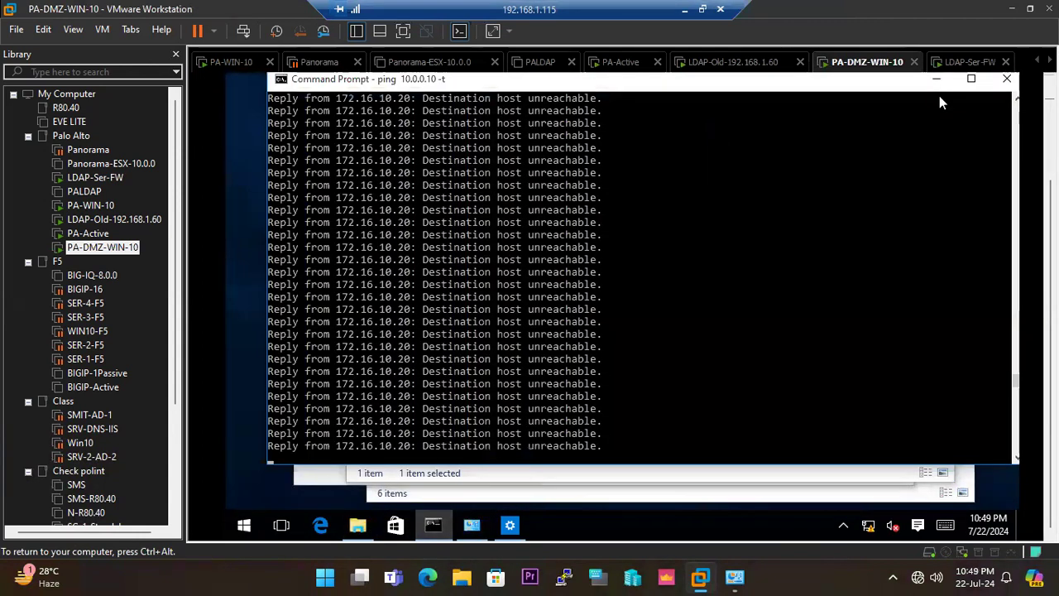
Check which virtual network the PA-DMZ-WIN-10 network adapter uses and close its settings without changes.
right_click(945, 551)
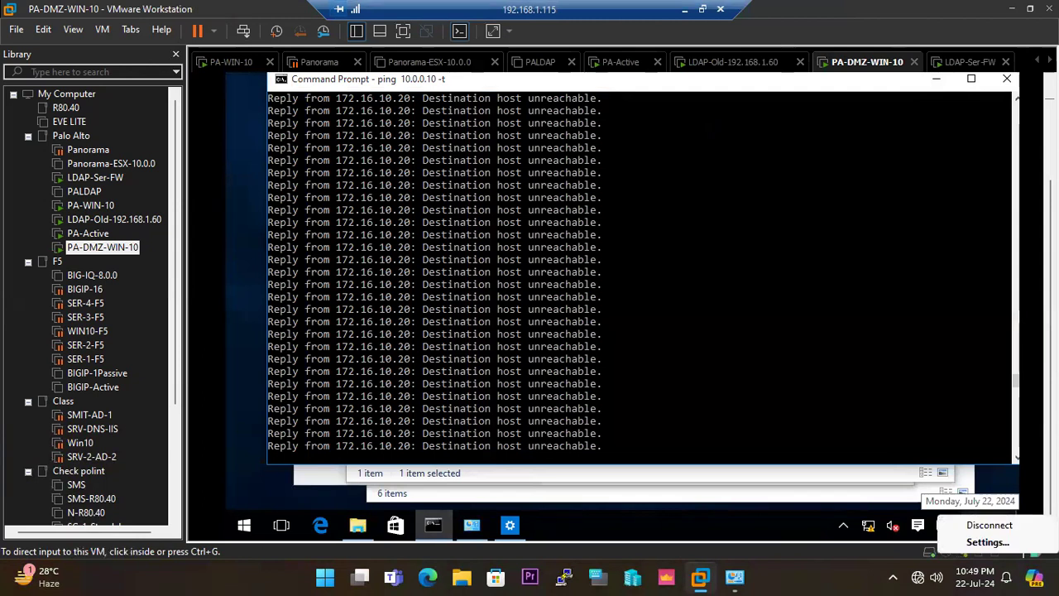
left_click(974, 543)
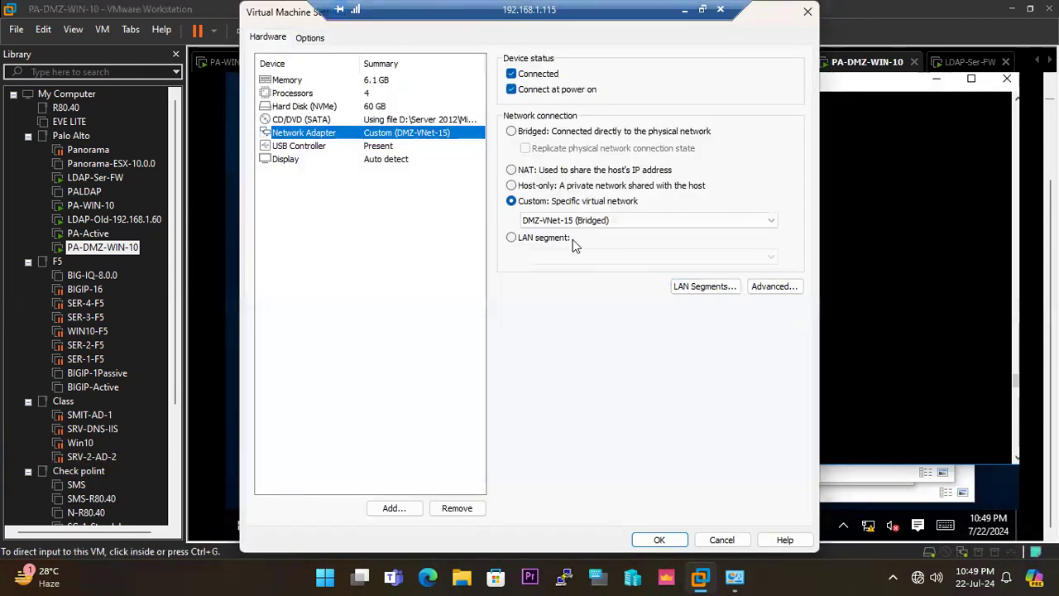
left_click(808, 11)
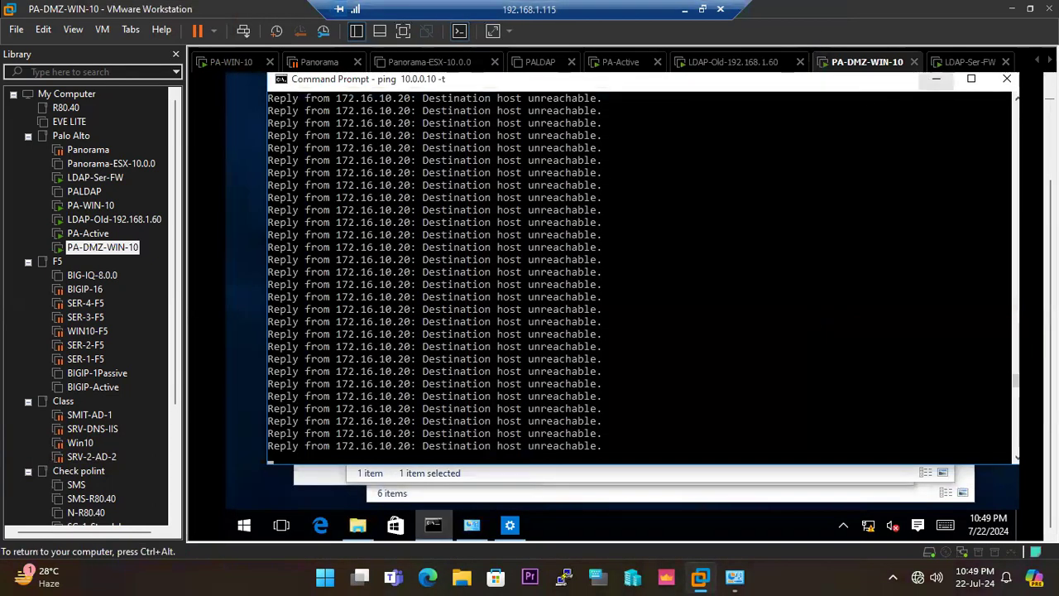
Launch a new Command Prompt on PA-DMZ-WIN-10.
left_click(244, 525)
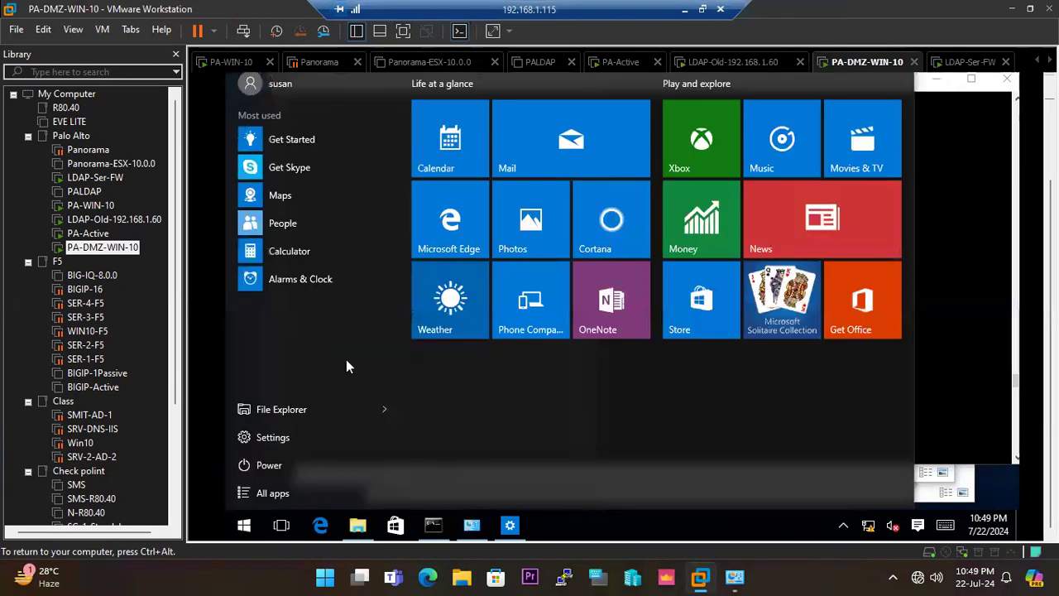
type("cmd")
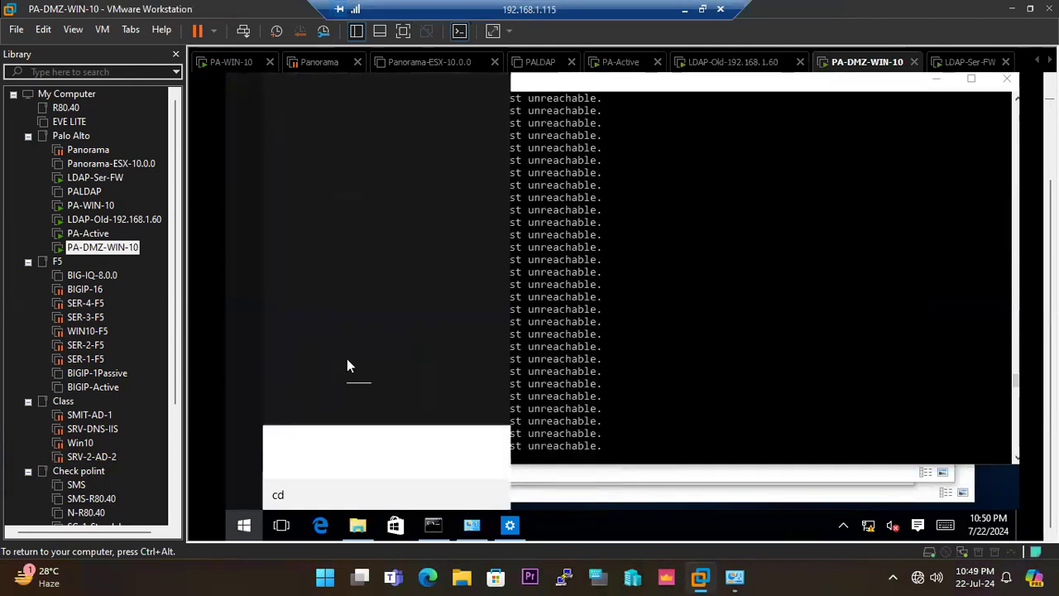
key("Return")
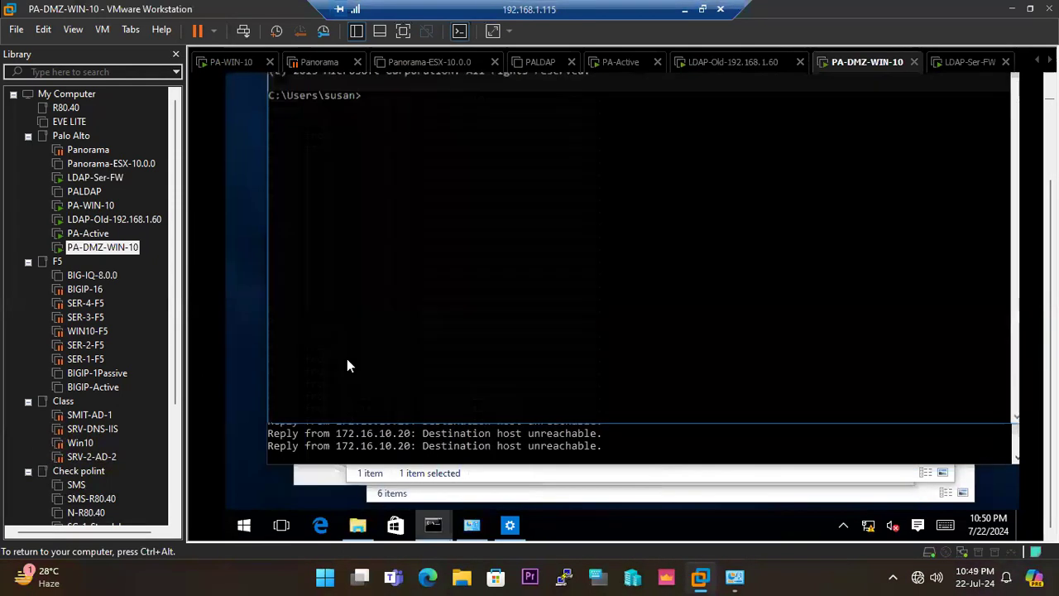
Start a continuous ping to 9.9.9.9 from the new Command Prompt on PA-DMZ-WIN-10.
type("ping")
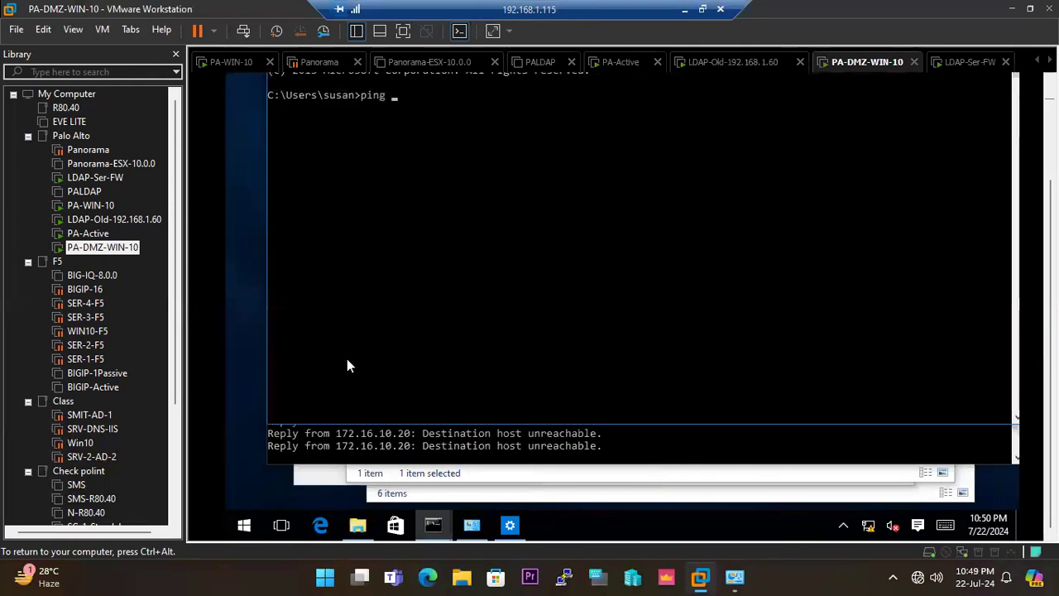
type(" 9.9.9.9 -t")
key("Return")
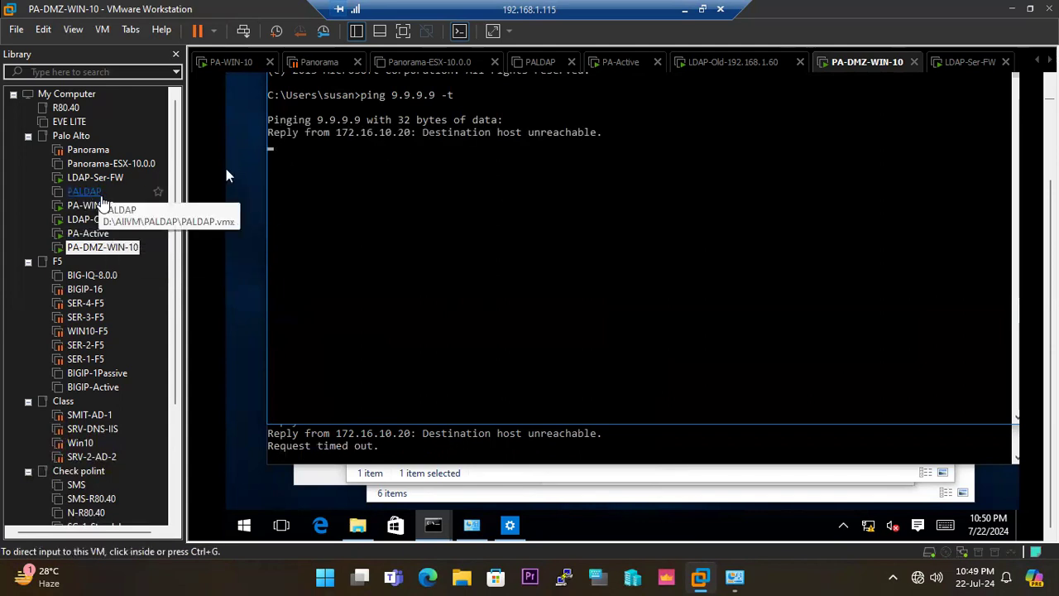
Switch to the PA-WIN-10 virtual machine and load YouTube in a new Chrome tab to test internet access.
left_click(91, 205)
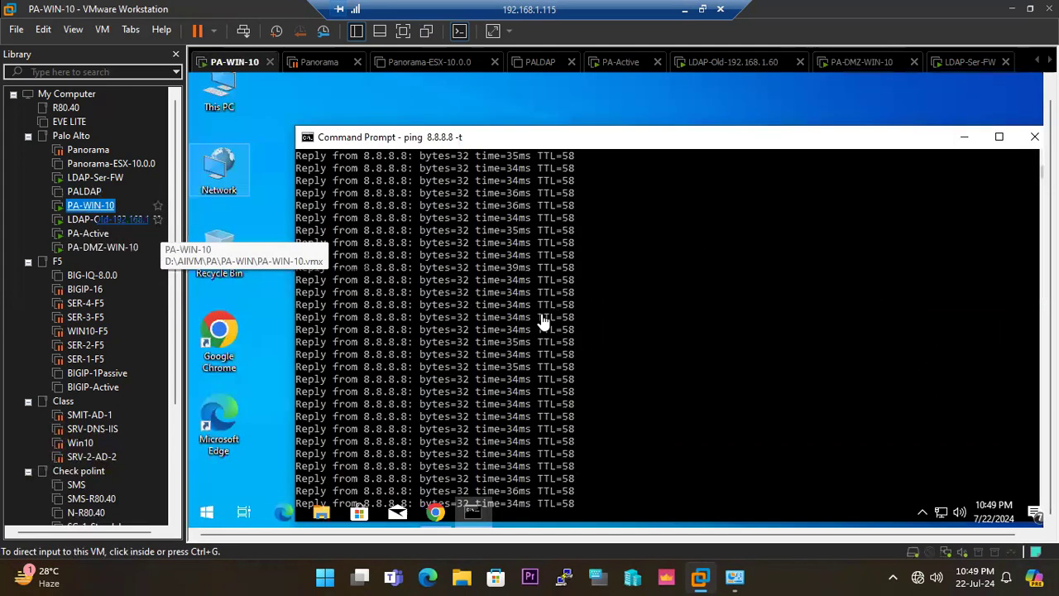
left_click(435, 513)
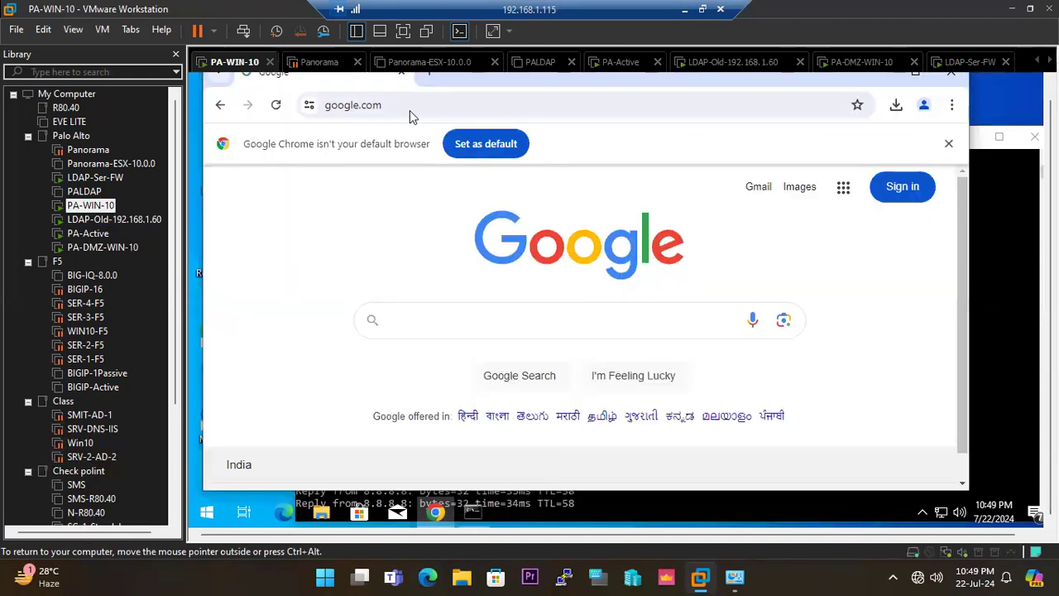
left_click(419, 75)
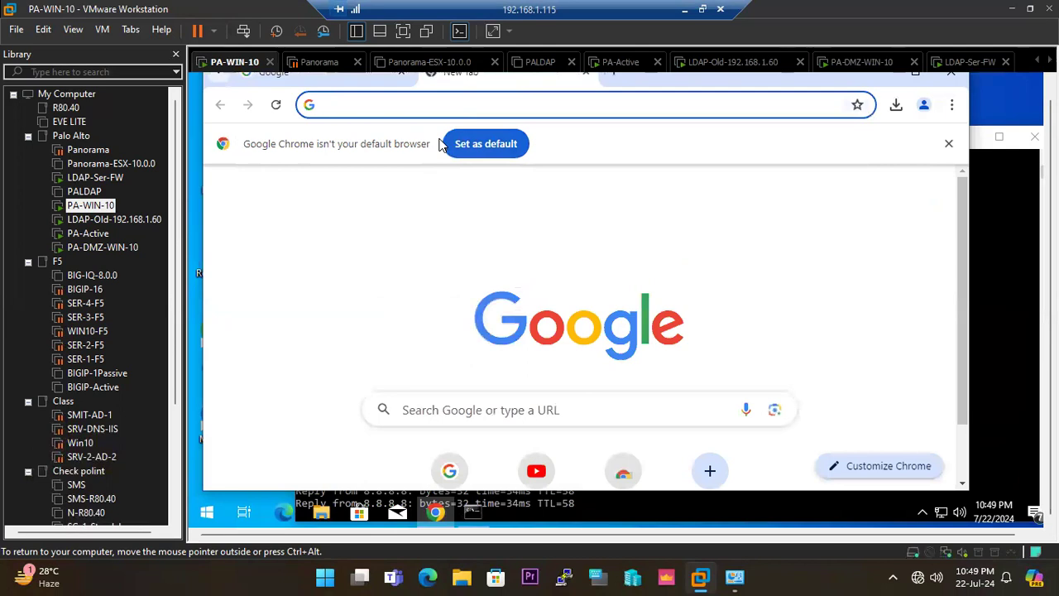
left_click(536, 471)
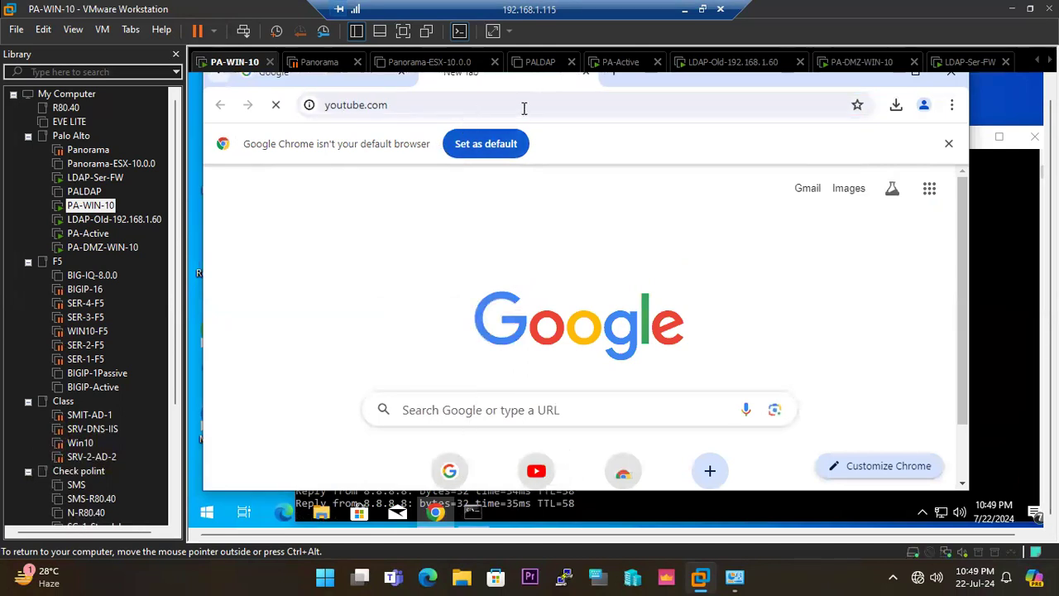
Search for facebook in another new Chrome tab on PA-WIN-10.
left_click(613, 74)
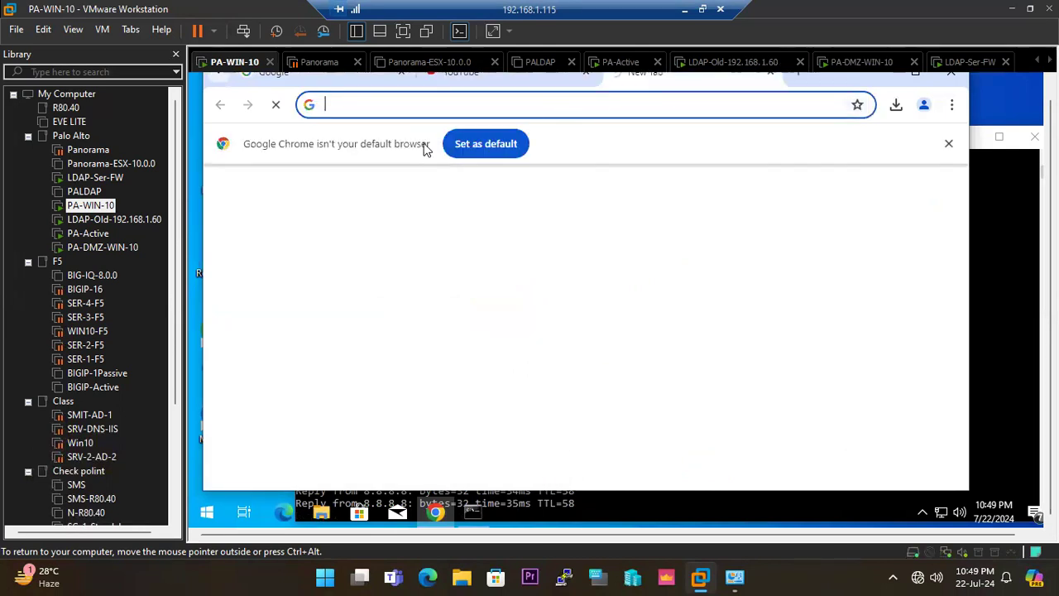
left_click(387, 106)
type("facebook")
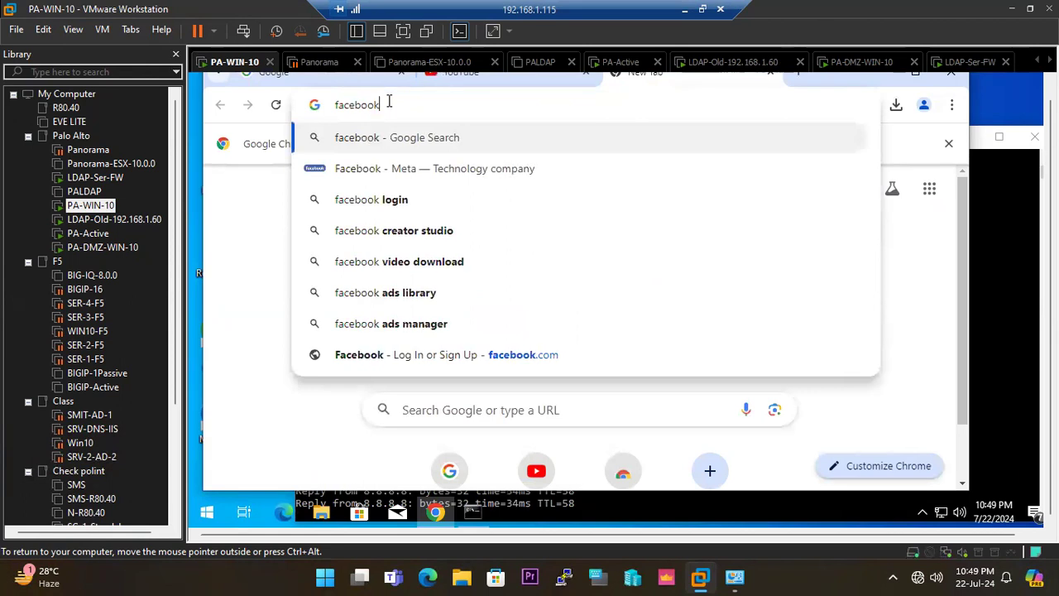
key("Return")
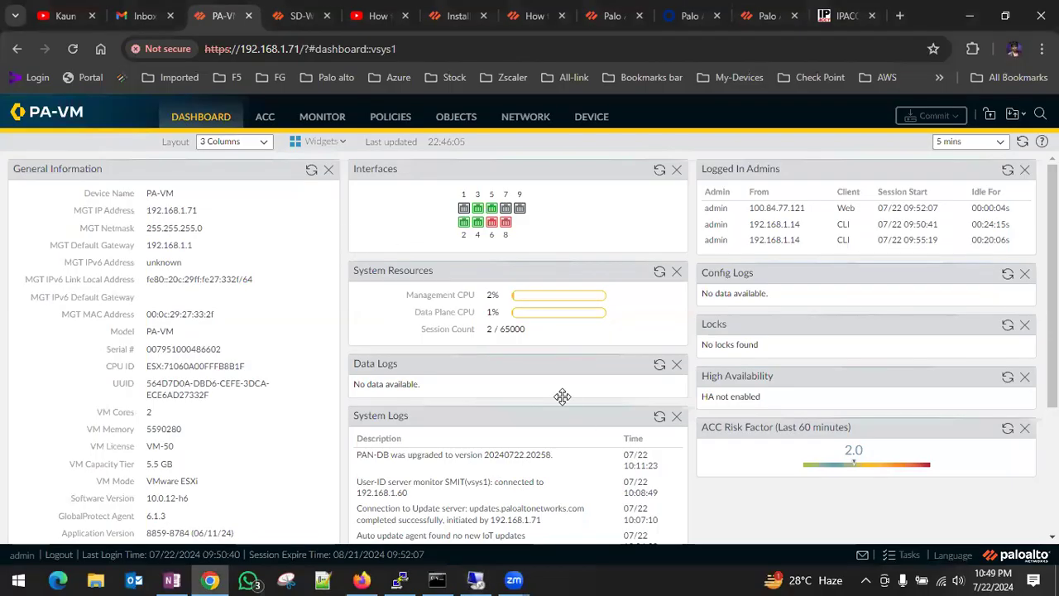
Switch to the PA-VM firewall web interface, refresh System Resources and show the list of SD-WAN network interfaces.
left_click(659, 271)
left_click(542, 118)
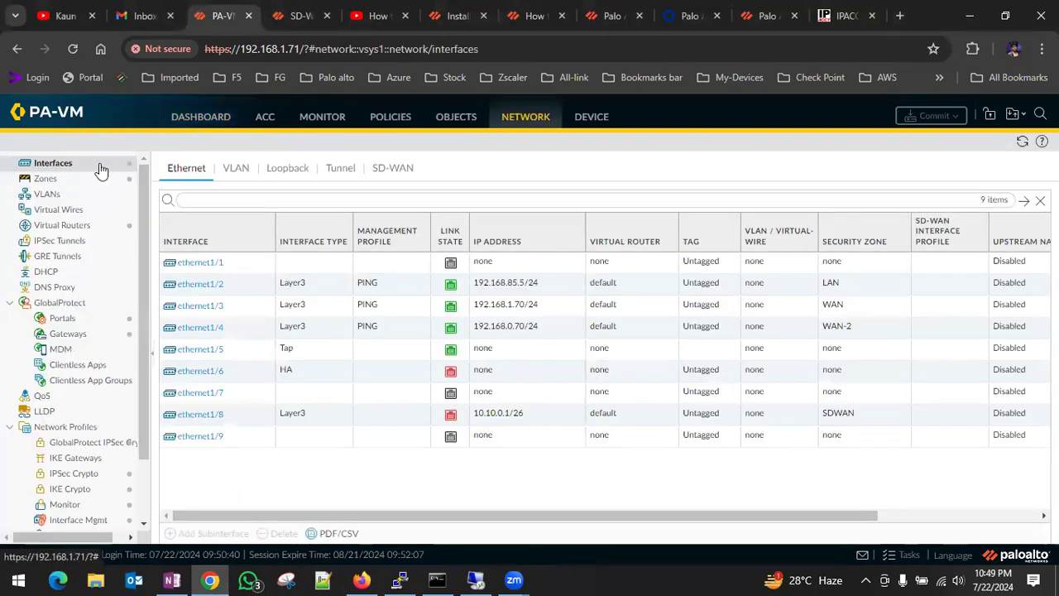
left_click(379, 171)
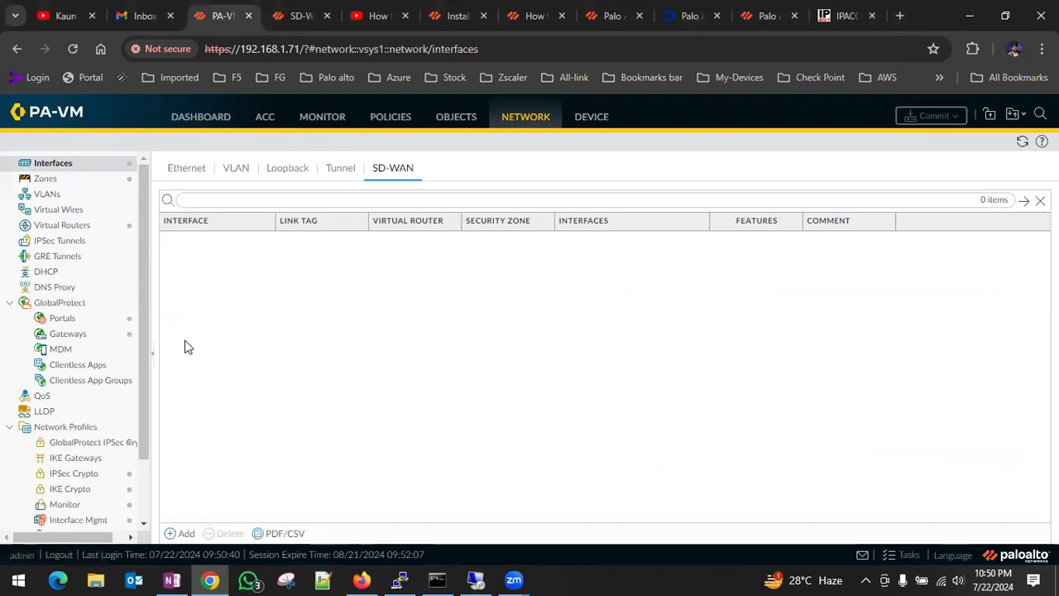
left_click(180, 533)
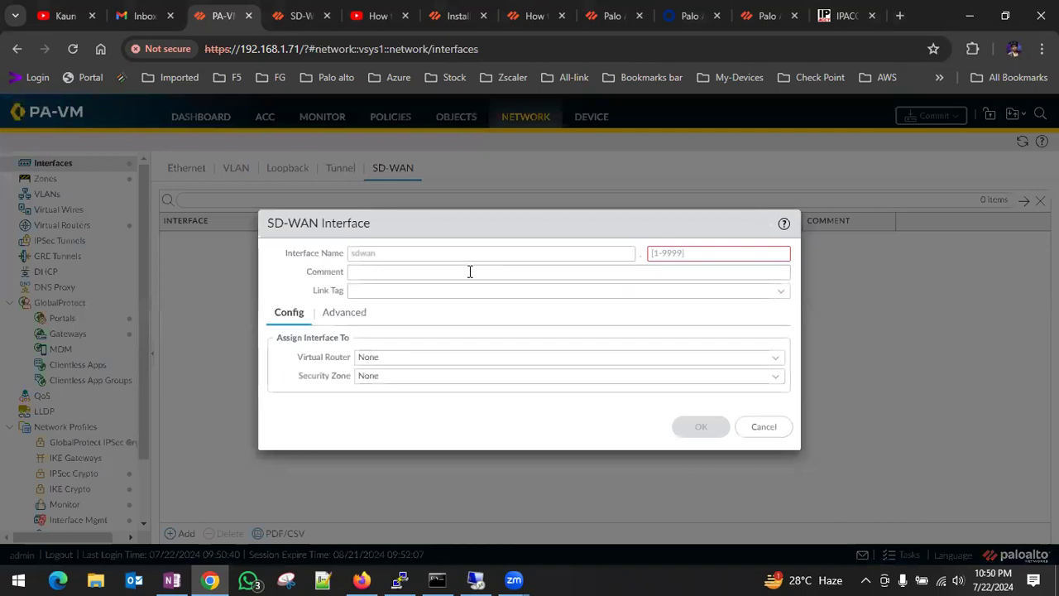
left_click(665, 254)
type("10")
left_click(775, 357)
left_click(403, 395)
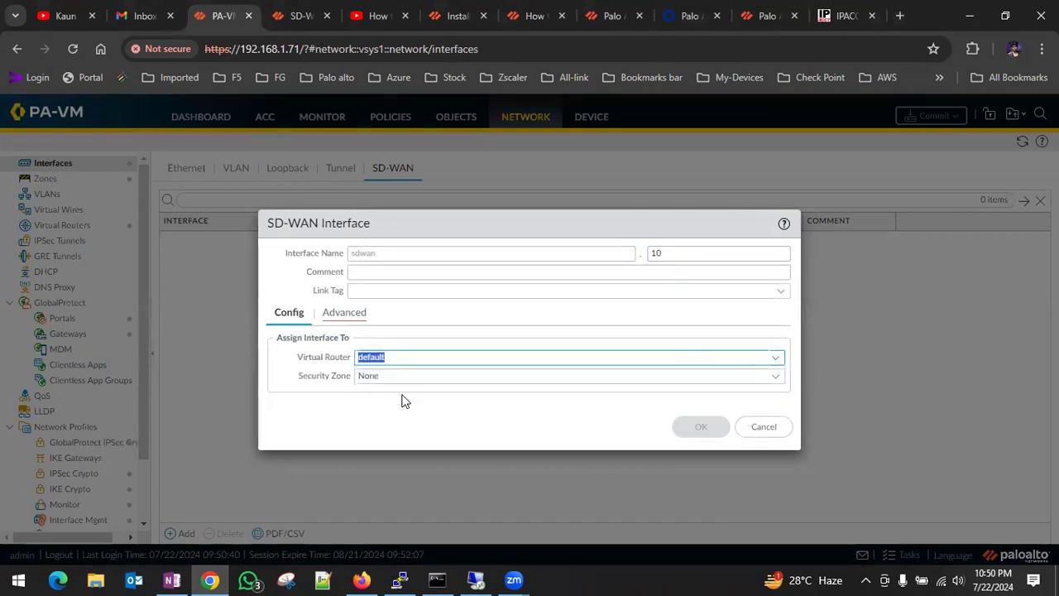
left_click(774, 378)
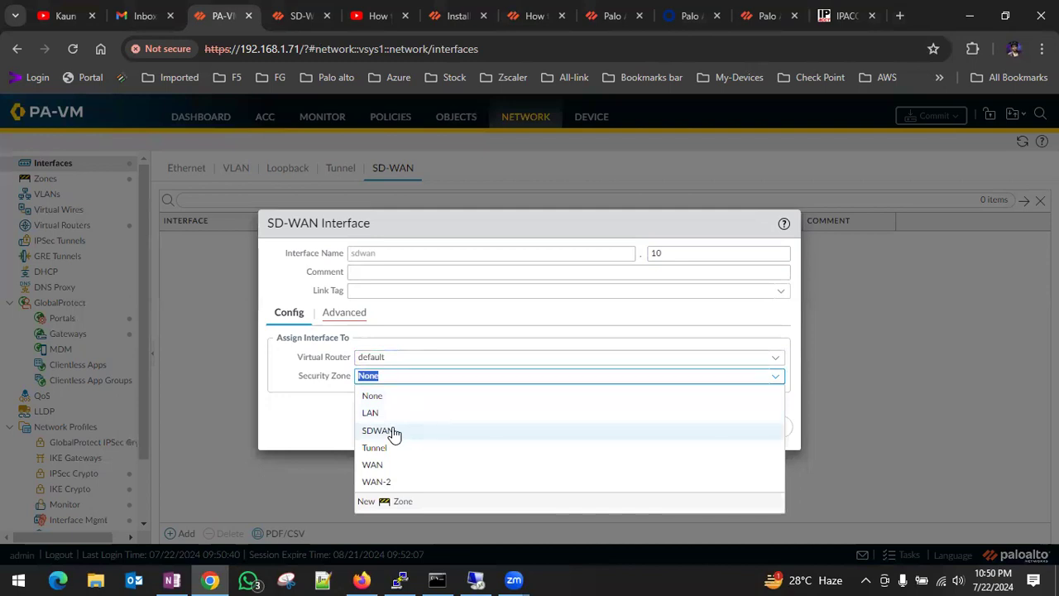
left_click(406, 501)
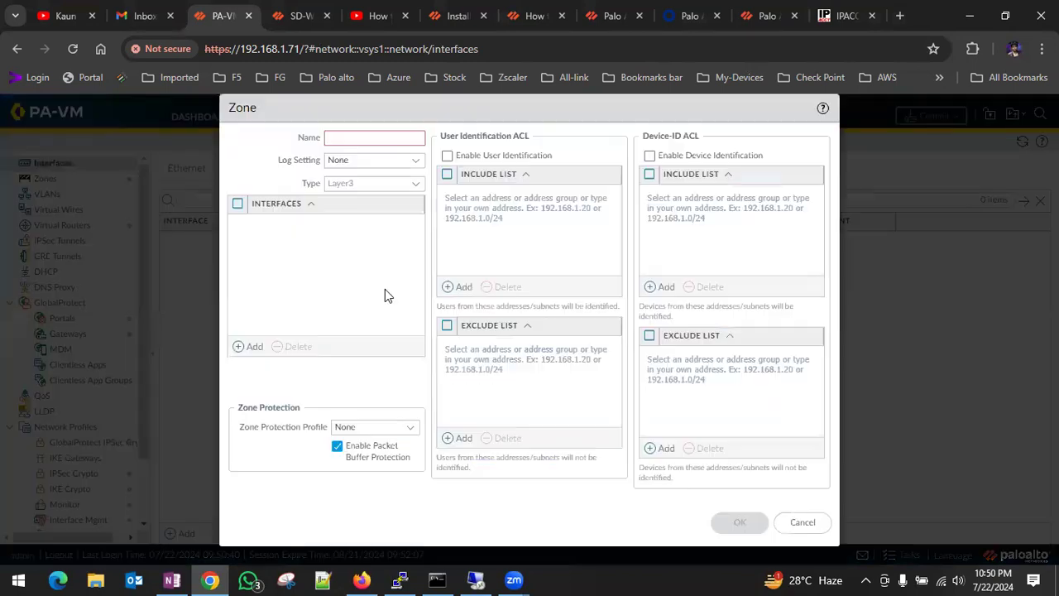
left_click(815, 523)
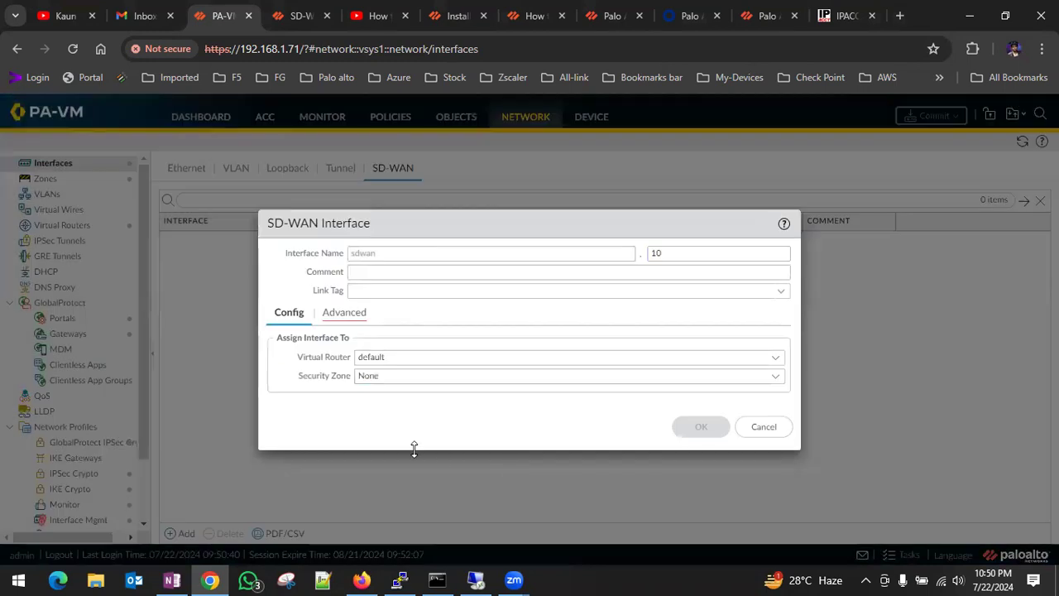
left_click(771, 378)
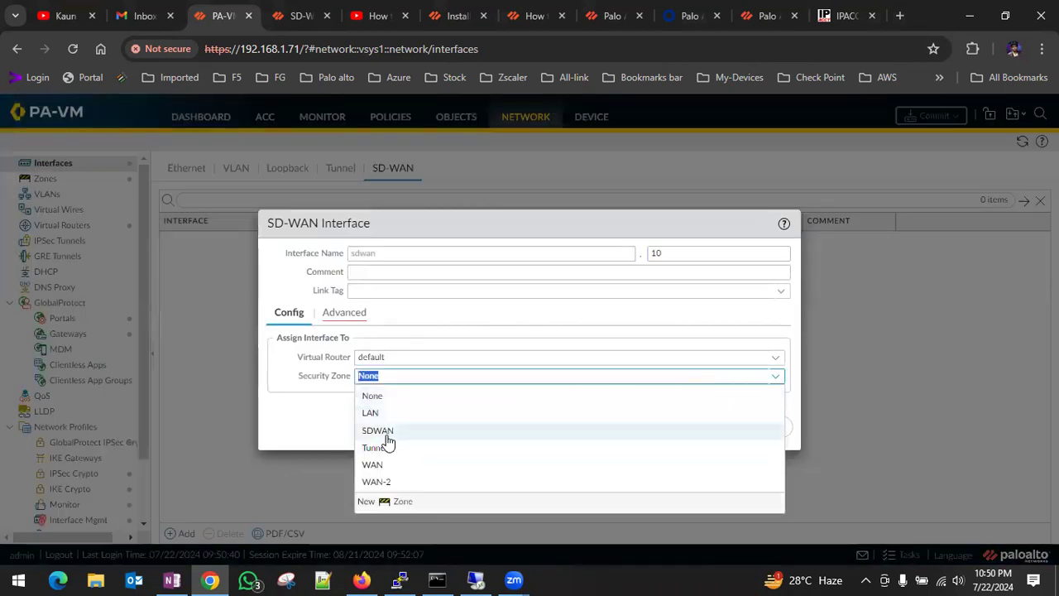
left_click(310, 411)
left_click(762, 429)
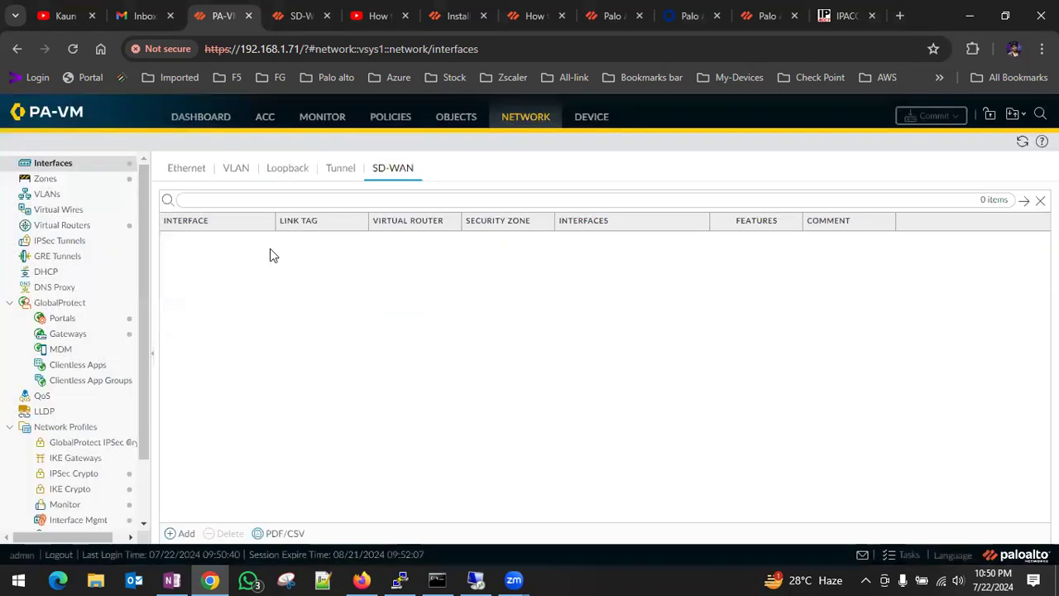
Check which interface is assigned to the SDWAN security zone and close its settings without changes.
left_click(58, 183)
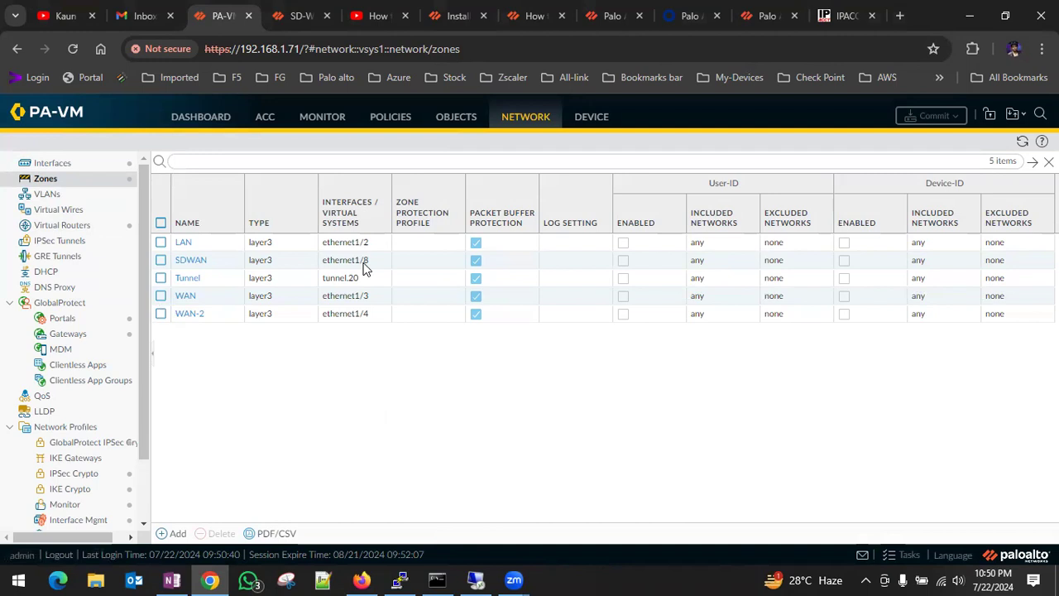
left_click(203, 260)
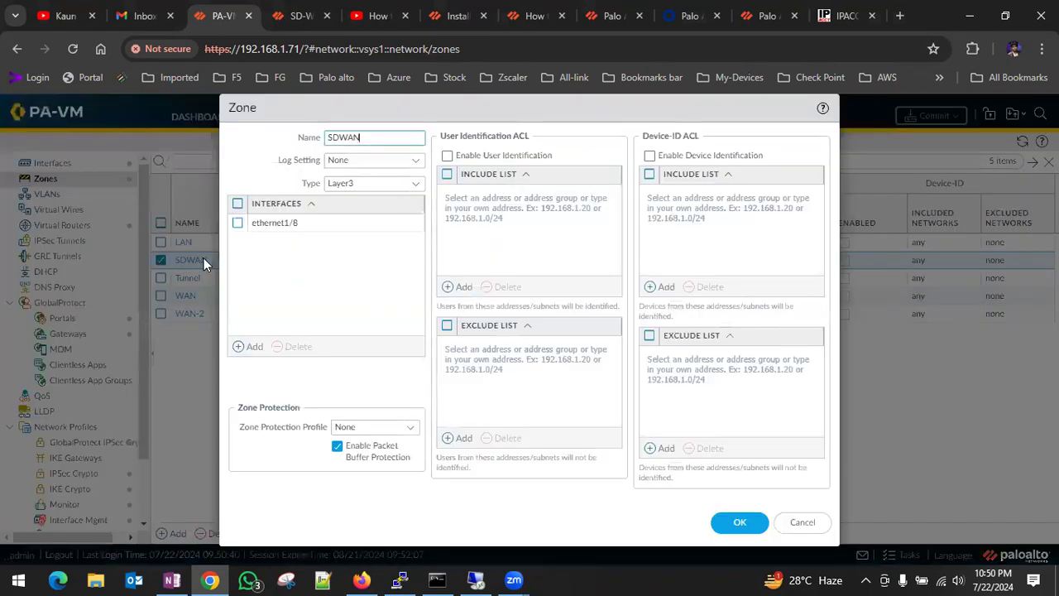
left_click(801, 523)
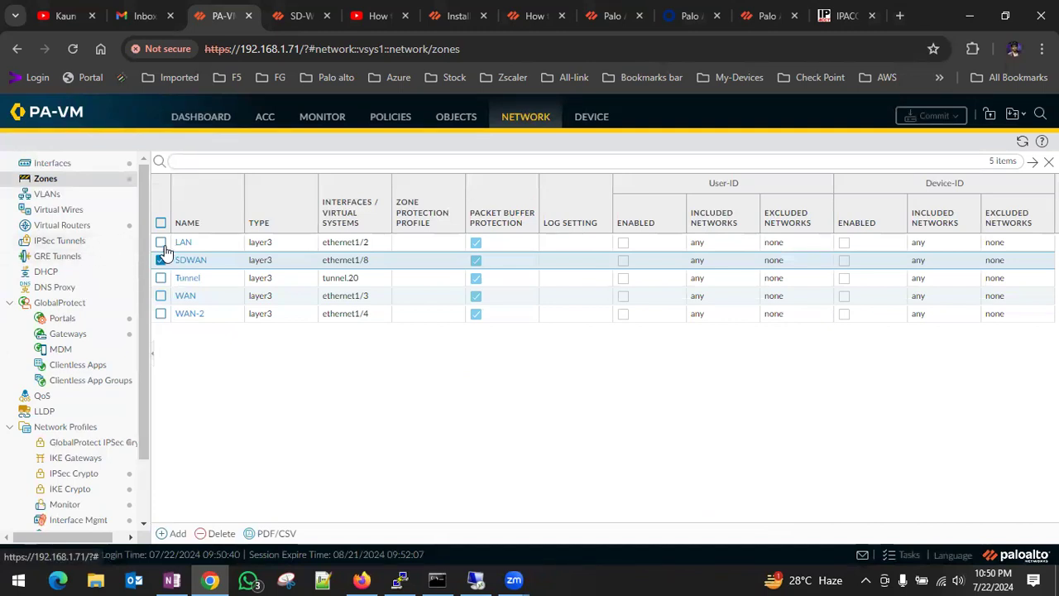
Set the security zone of Ethernet interface ethernet1/8 to None and save the interface.
left_click(57, 164)
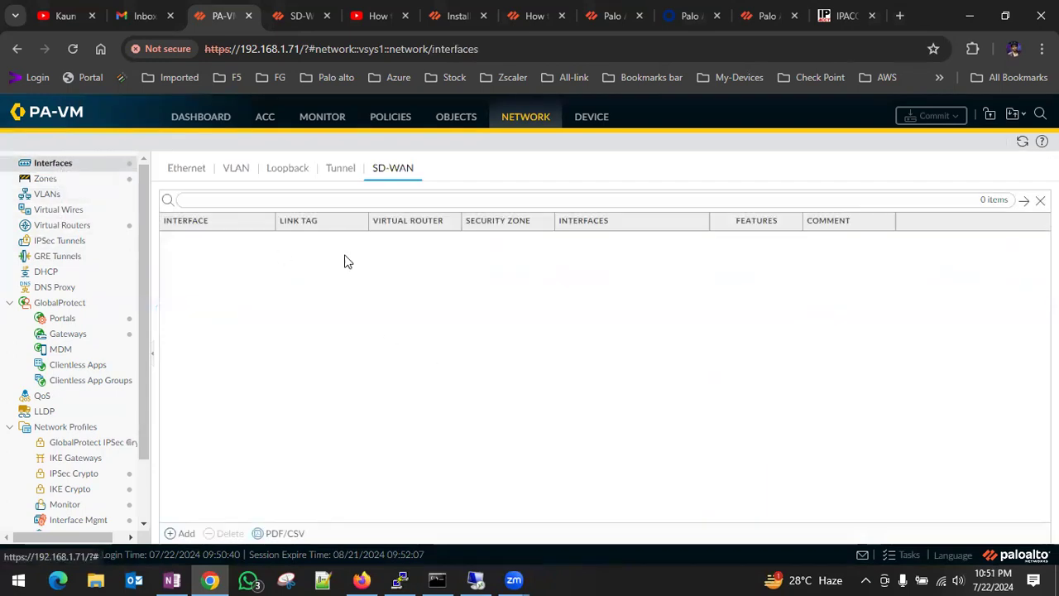
left_click(183, 169)
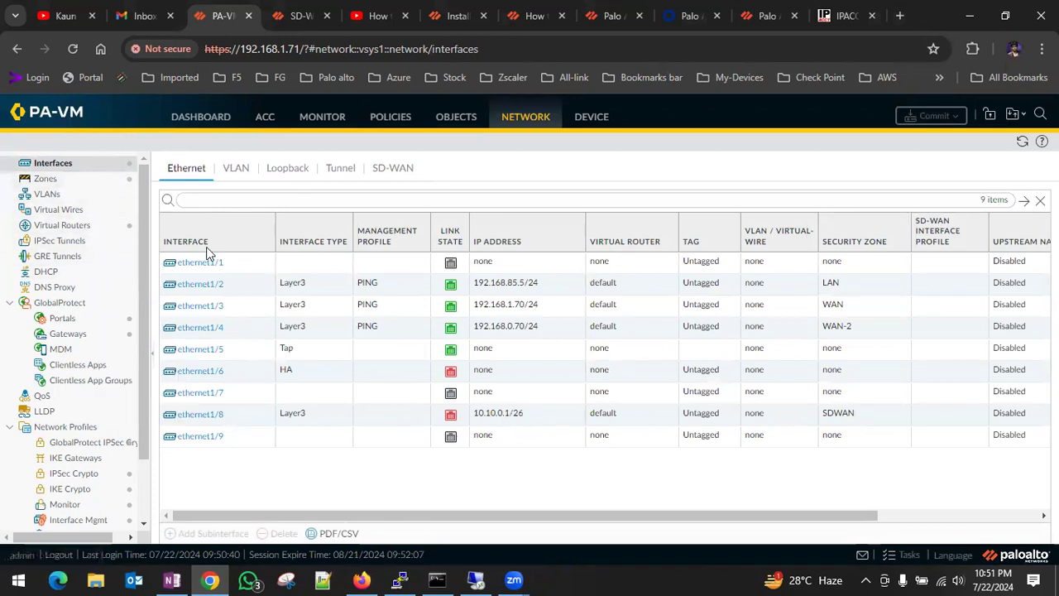
mouse_move(192, 418)
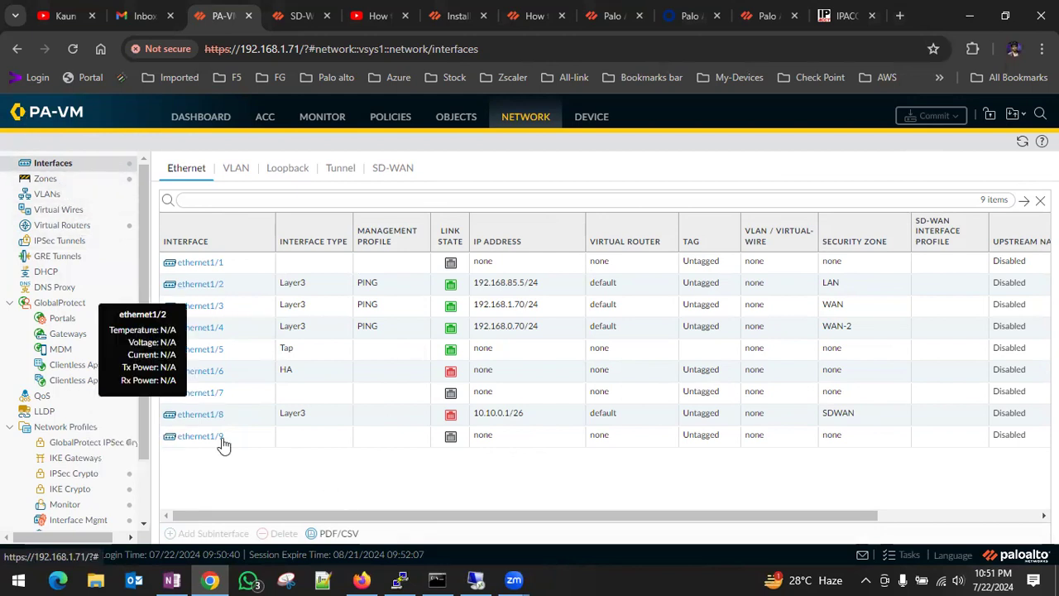
left_click(211, 414)
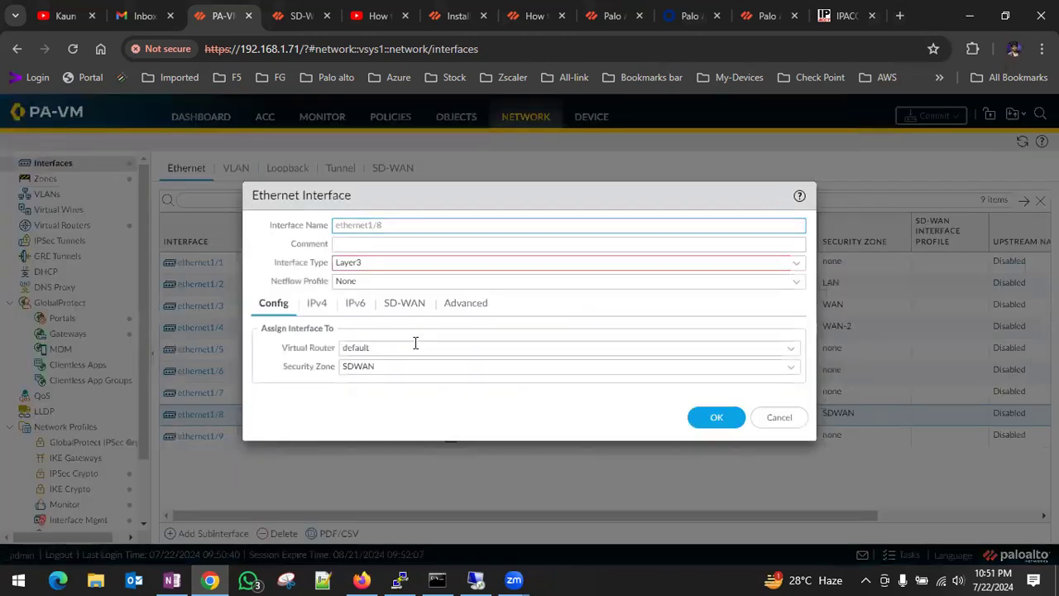
left_click(700, 366)
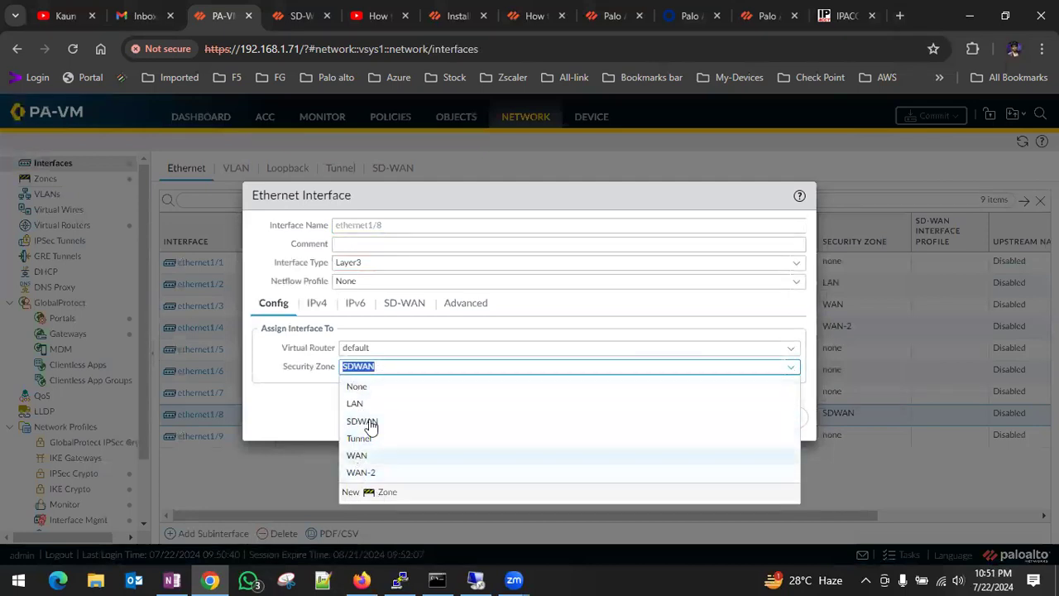
left_click(366, 388)
left_click(707, 422)
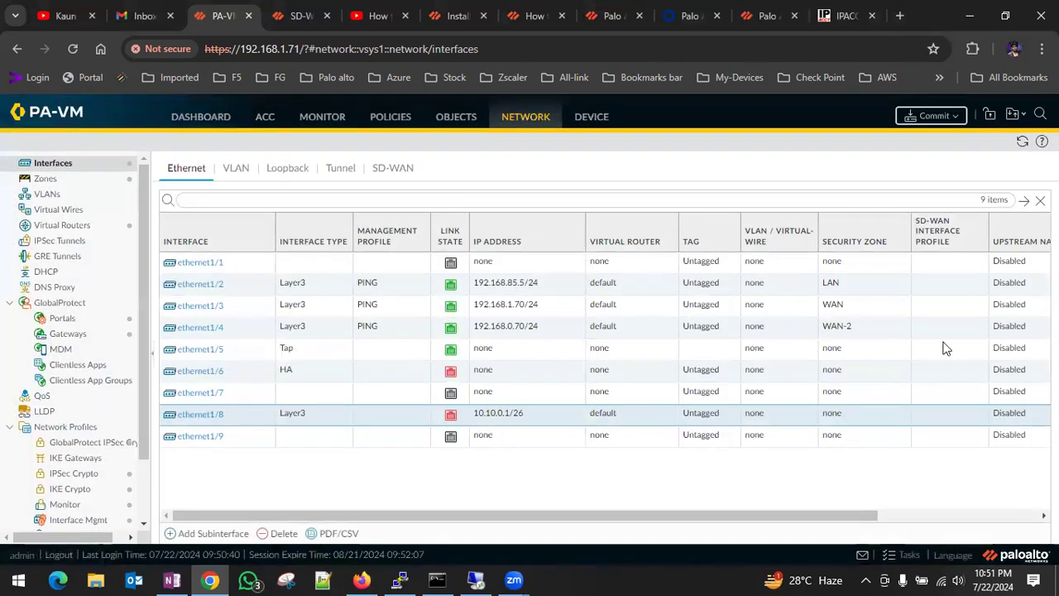
Delete the SDWAN zone from the firewall's security zones and confirm the deletion.
left_click(62, 178)
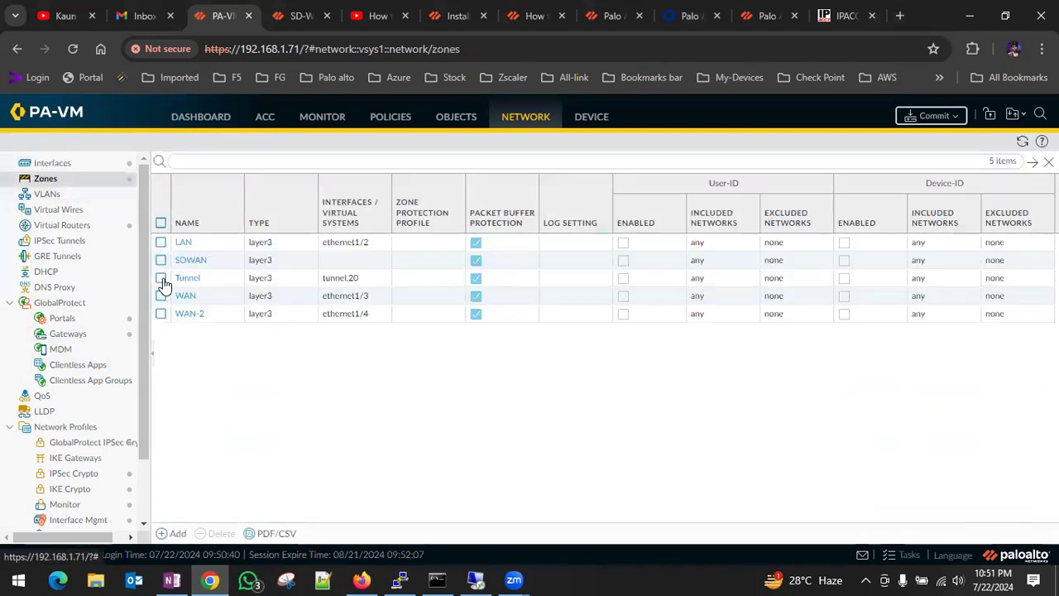
left_click(161, 260)
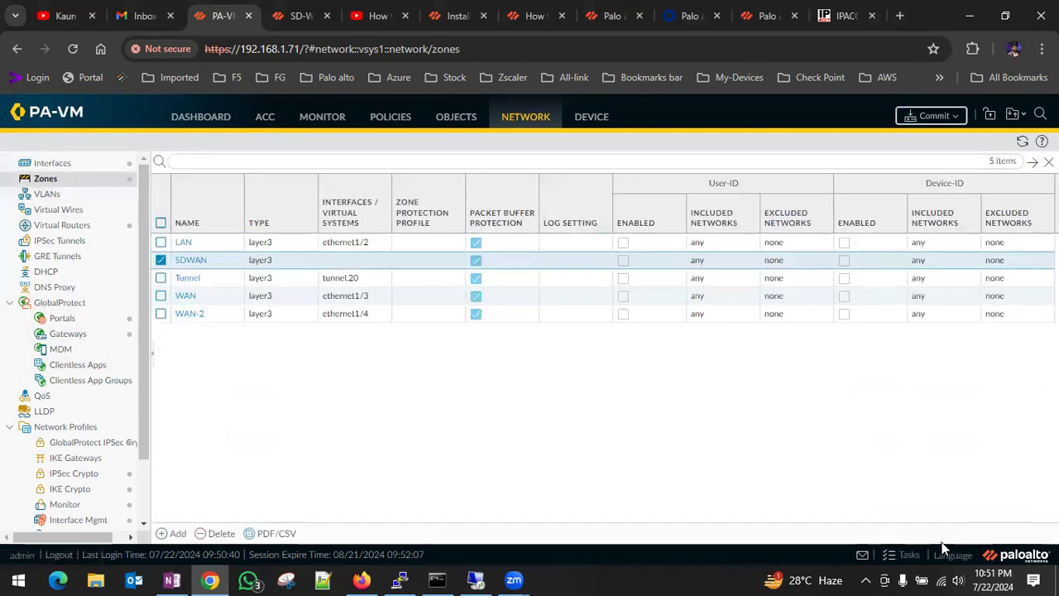
left_click(217, 533)
left_click(562, 367)
Commit the admin's policy-and-objects and device-and-network changes, and close the commit status.
left_click(935, 116)
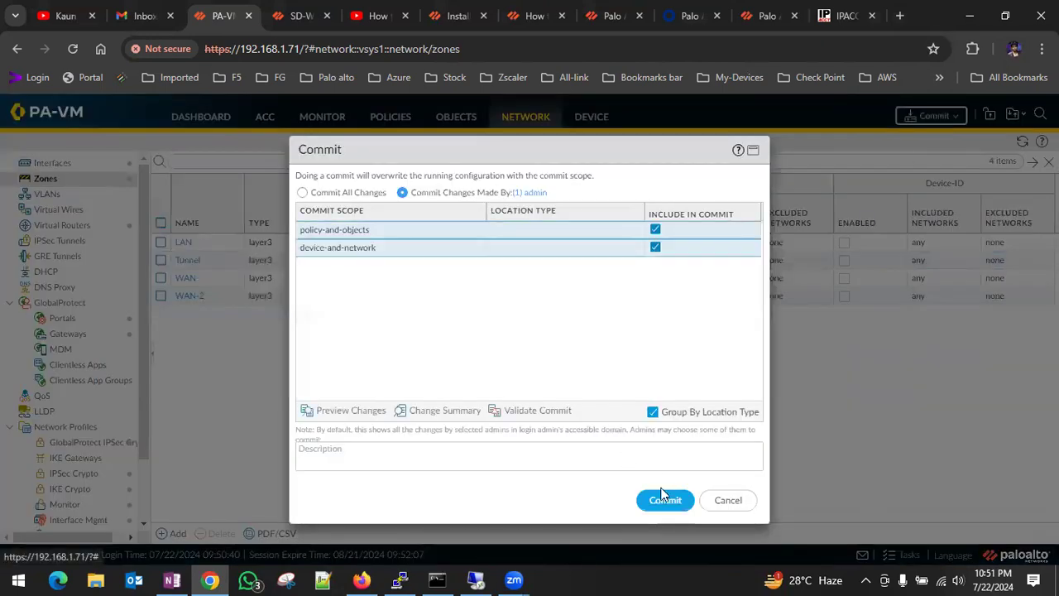
left_click(664, 500)
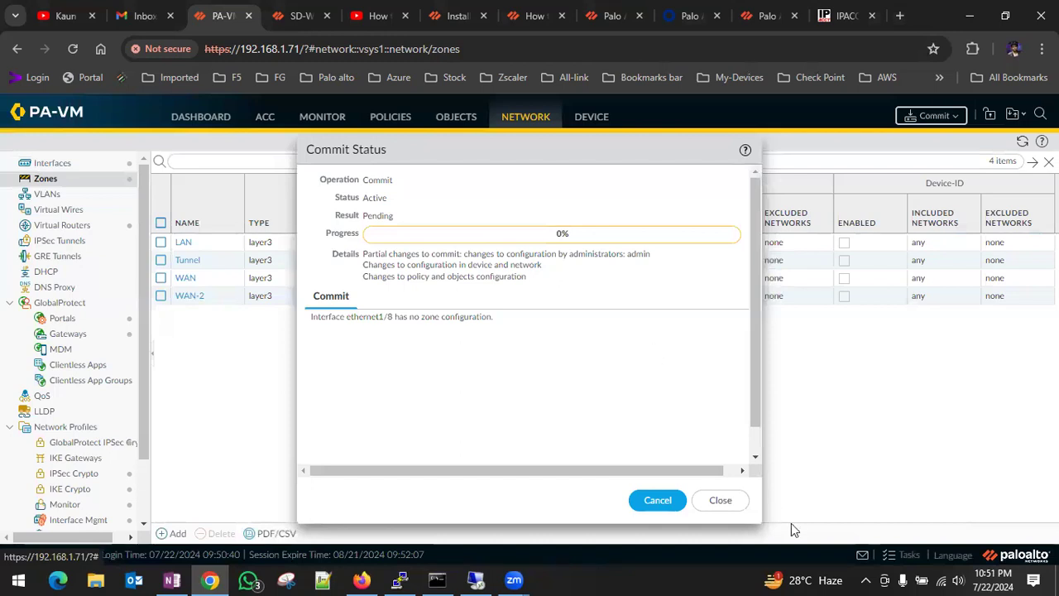
left_click(705, 502)
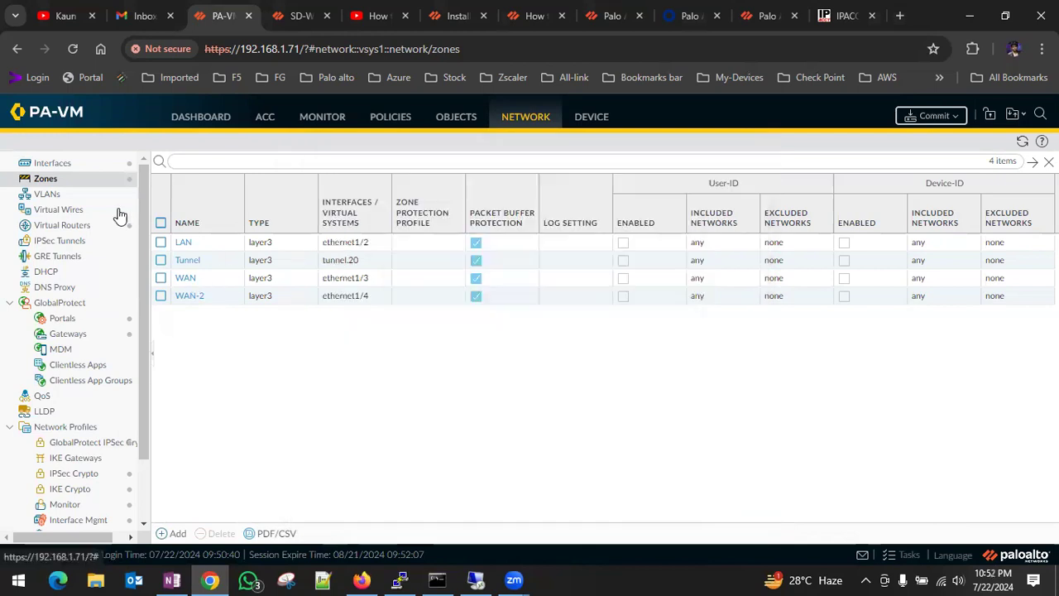
Start a new SD-WAN interface numbered 10 and assign it to the default virtual router.
left_click(47, 162)
left_click(383, 171)
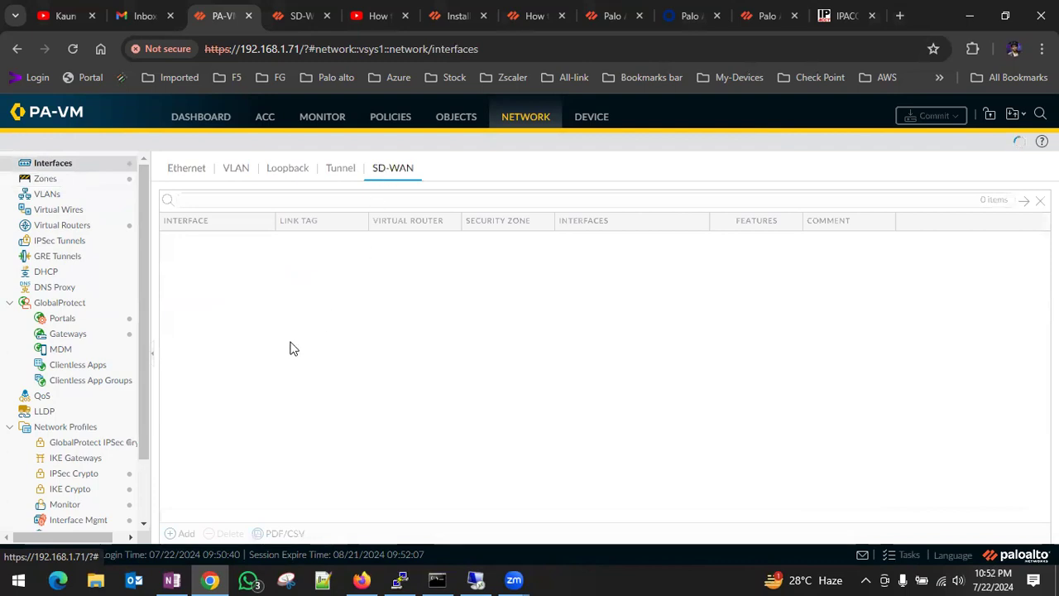
left_click(180, 533)
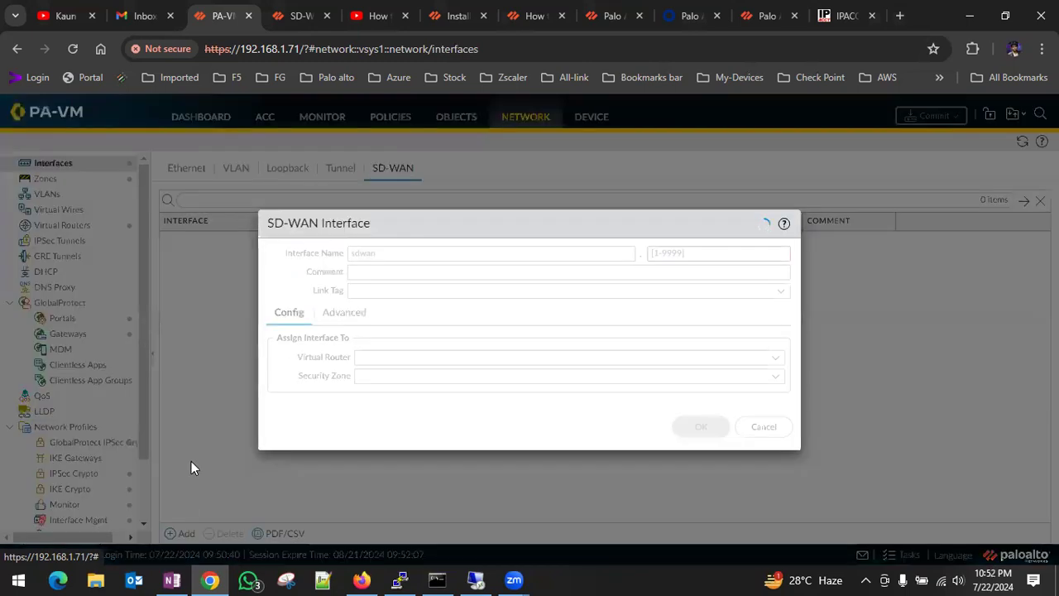
left_click(682, 253)
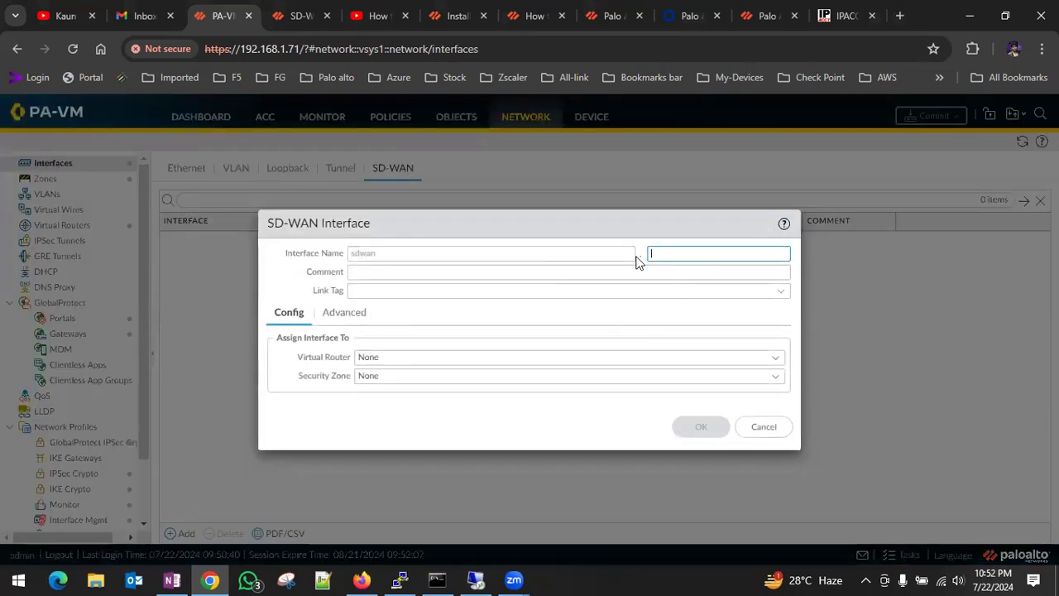
type("1")
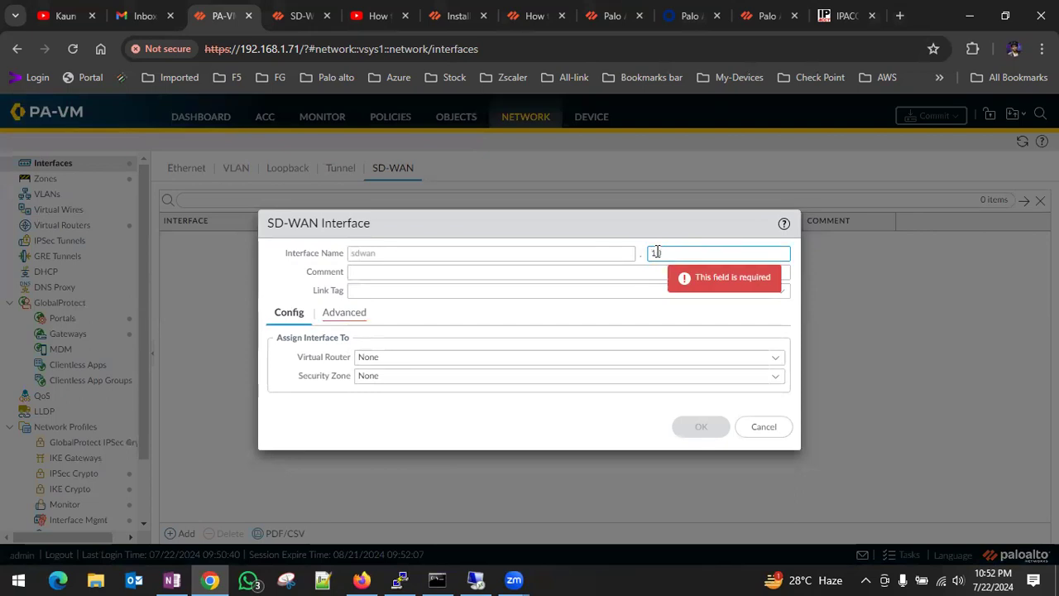
type("0")
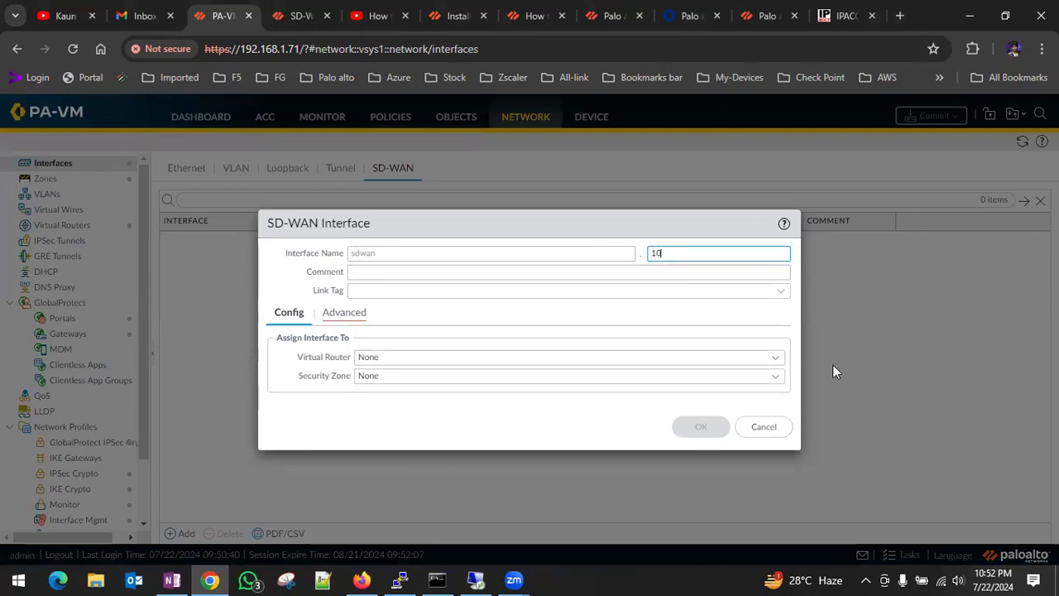
left_click(771, 357)
left_click(383, 400)
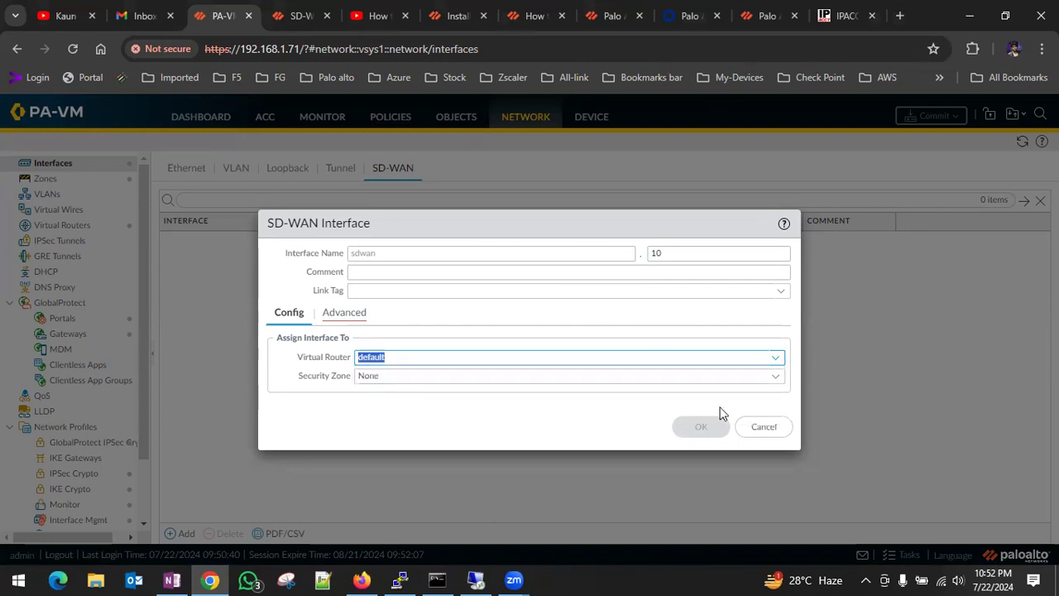
Create a new security zone named SD-WAN from the interface's zone assignment.
left_click(775, 381)
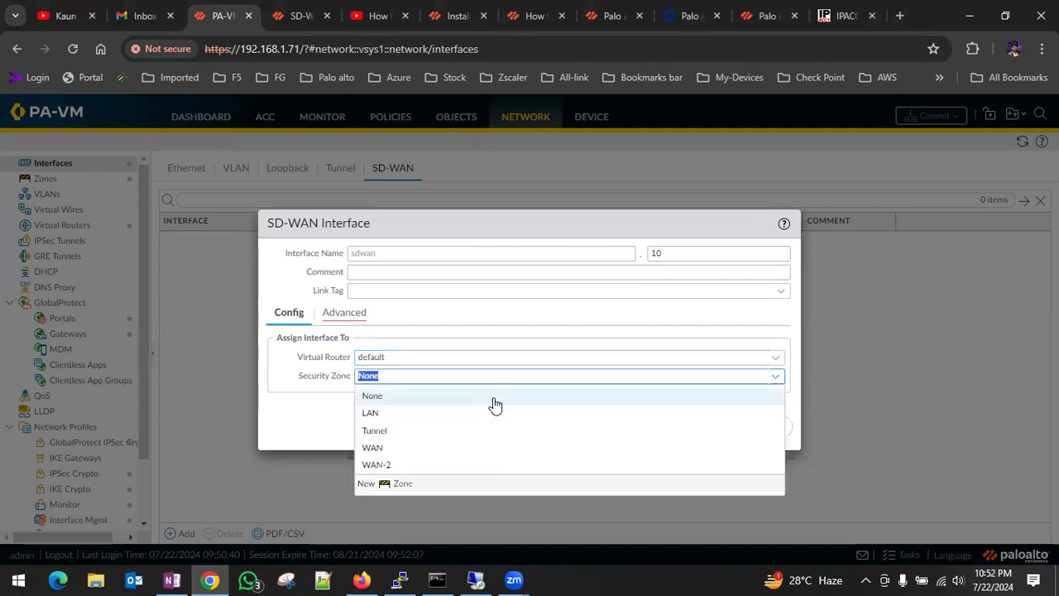
left_click(389, 486)
left_click(329, 138)
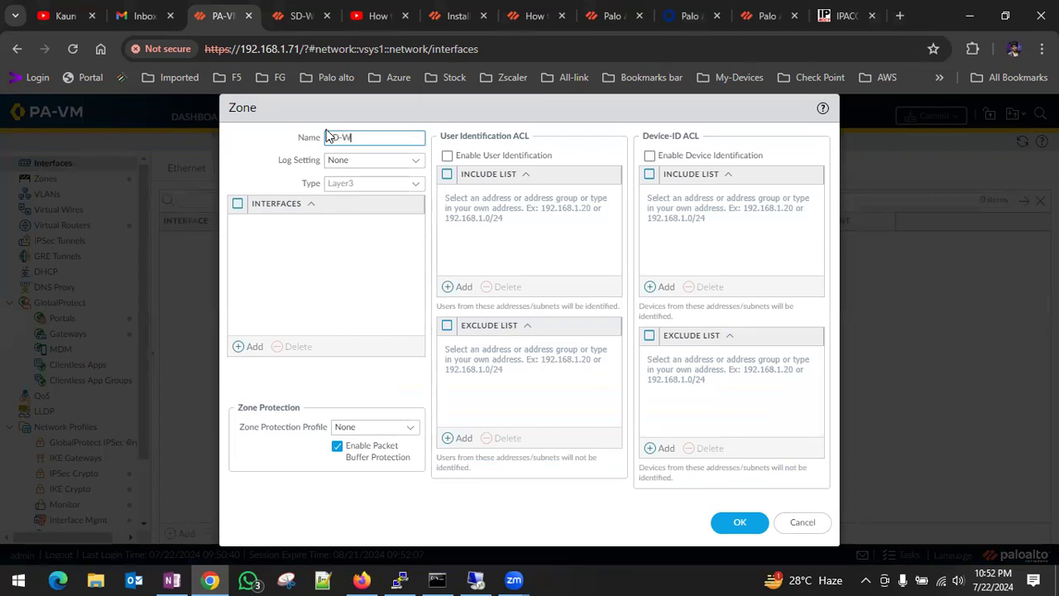
type("SD-WAN")
key("Return")
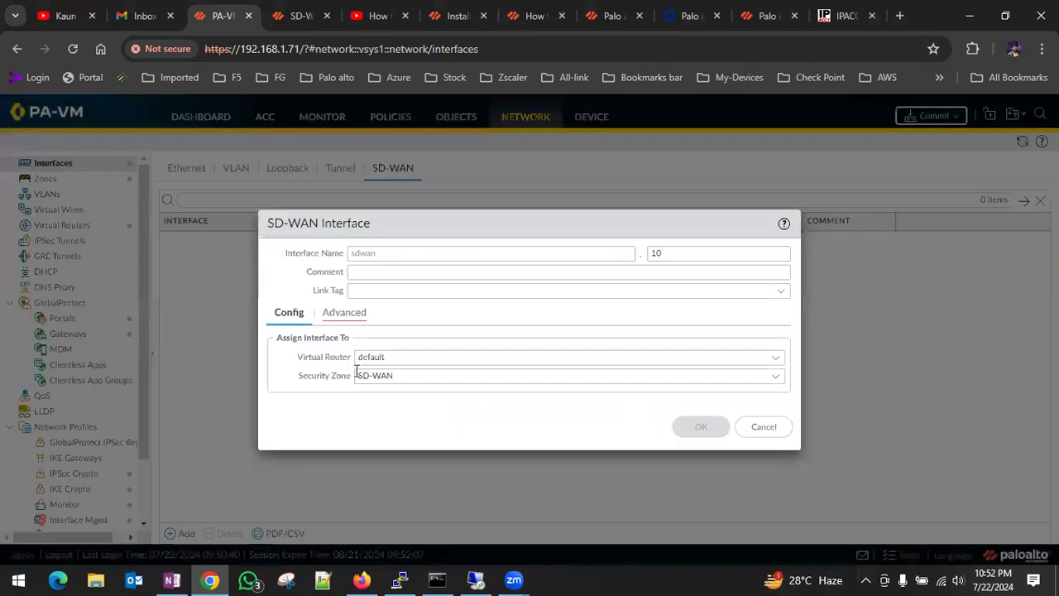
Try adding tunnel to the SD-WAN interface's interface group, and cancel the new interface.
left_click(359, 314)
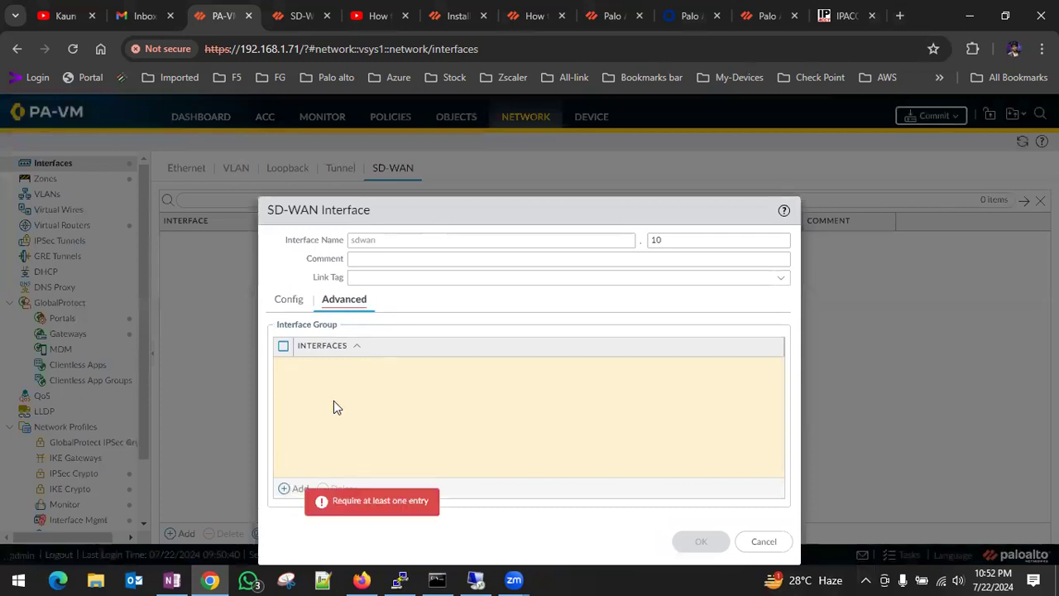
left_click(296, 488)
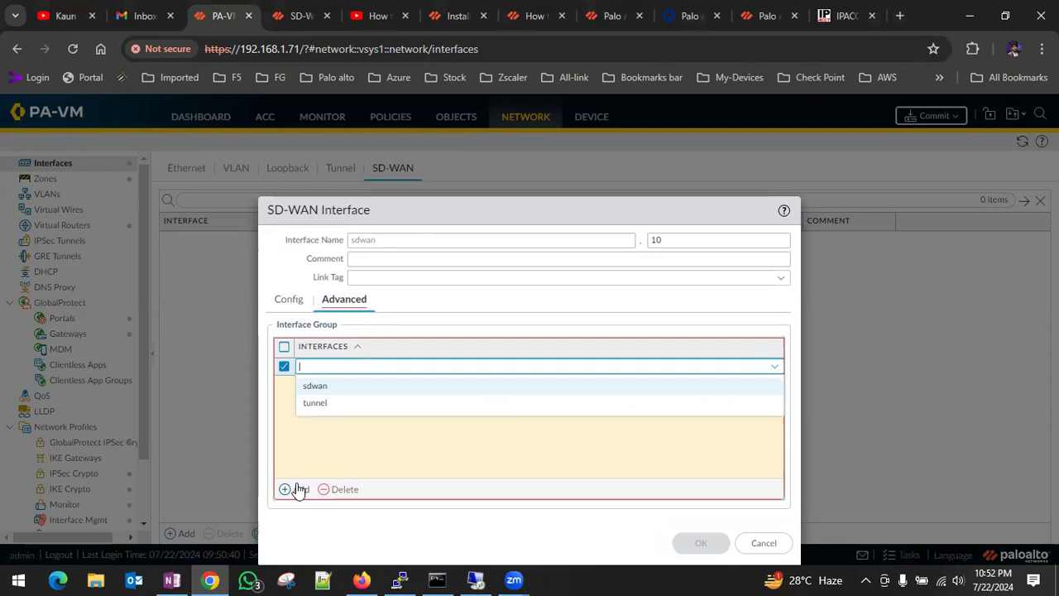
left_click(319, 403)
left_click(404, 518)
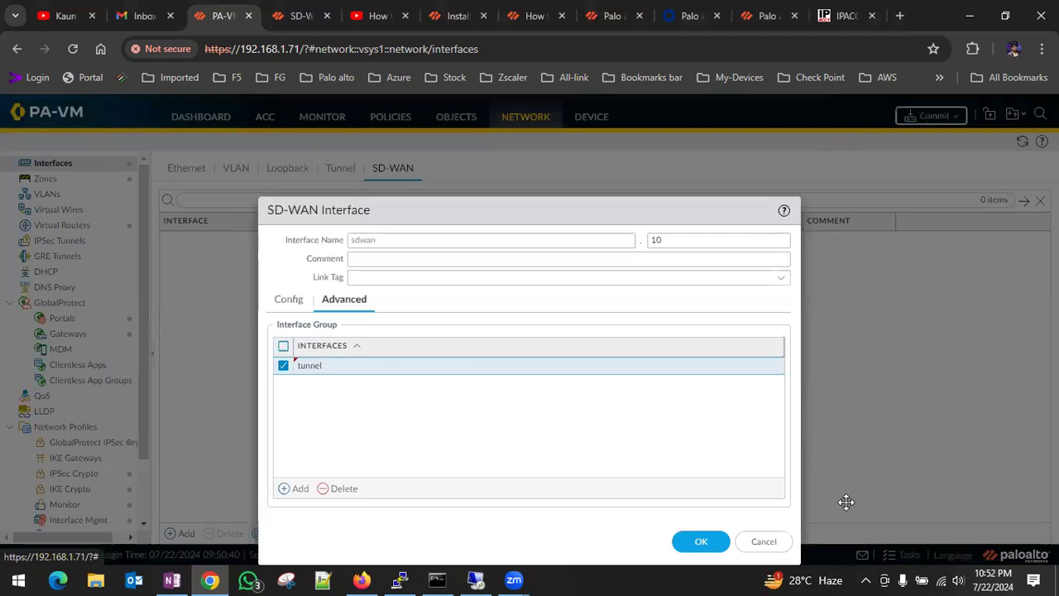
left_click(762, 543)
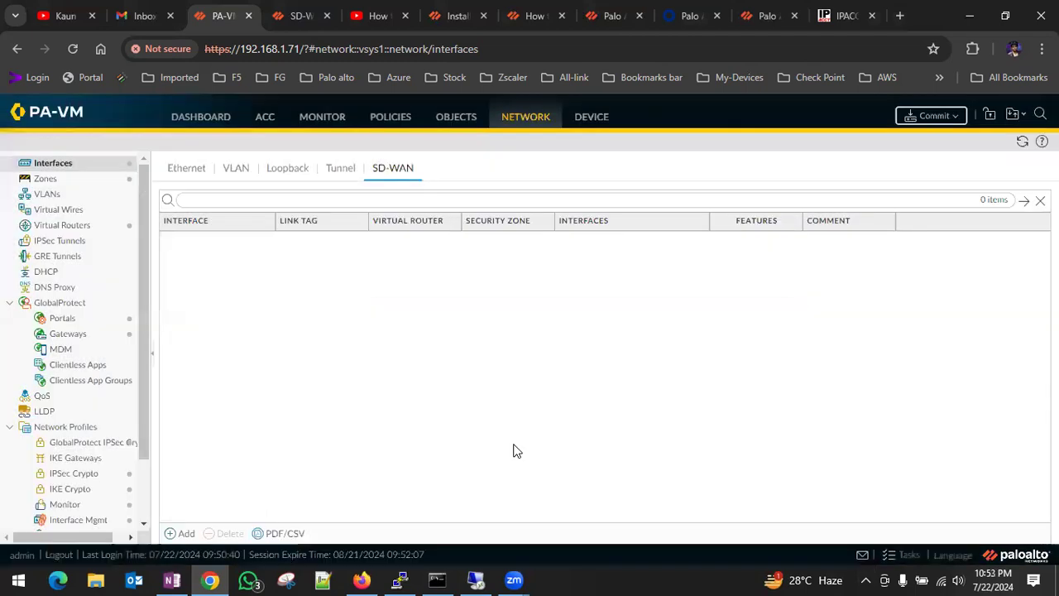
Enable SD-WAN in the IPv4 settings of Ethernet interface ethernet1/4 and set its next hop gateway to 192.168.0.1.
left_click(187, 168)
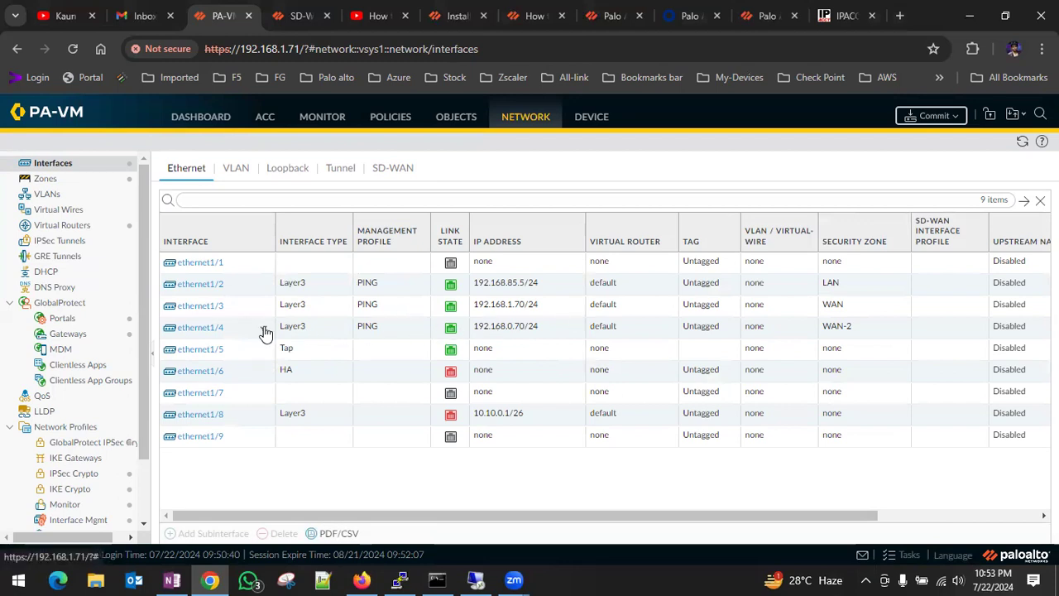
left_click(215, 332)
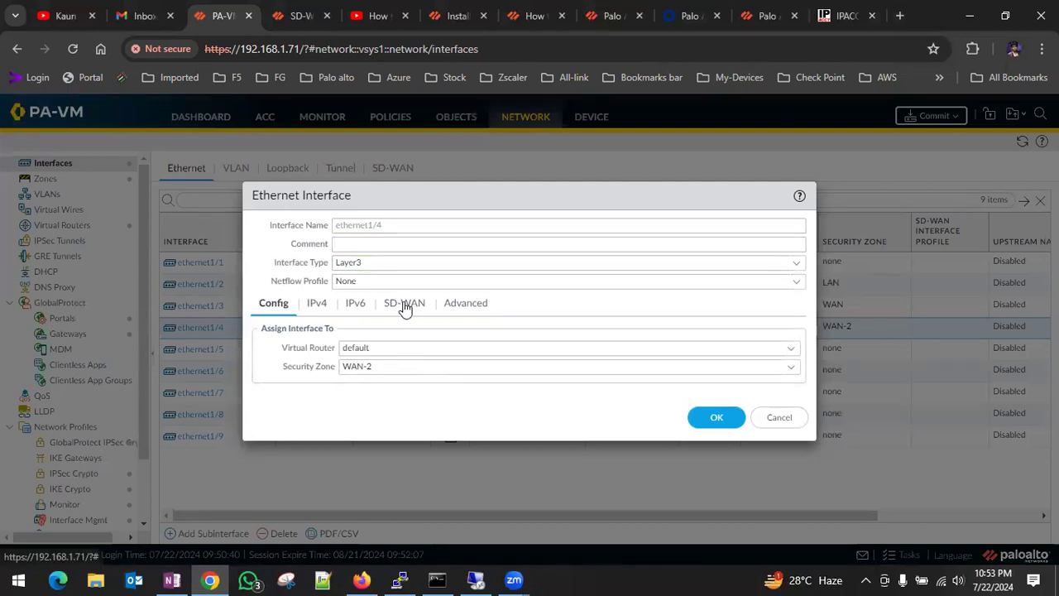
left_click(319, 306)
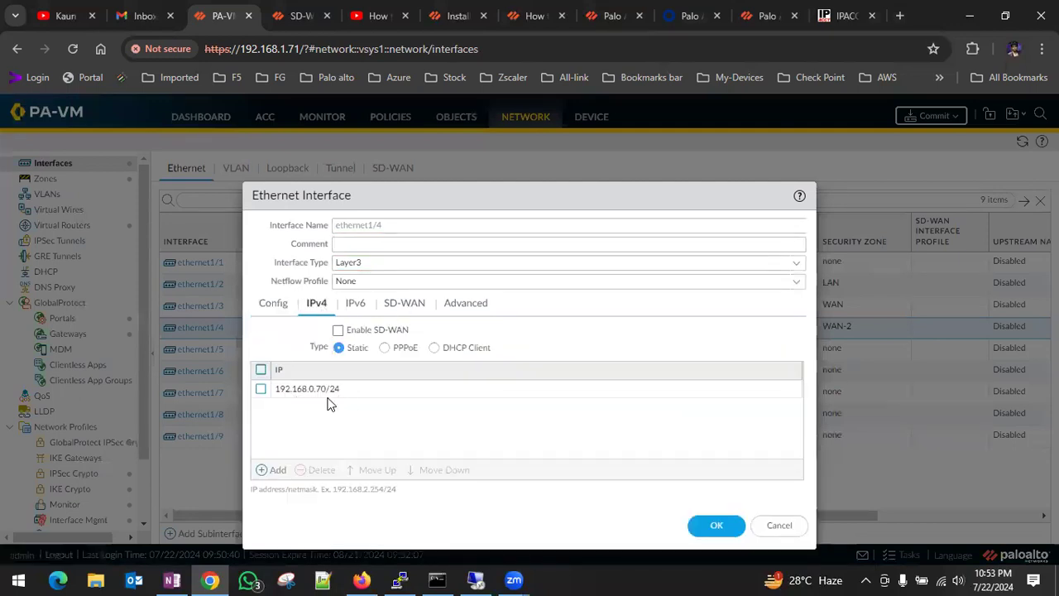
left_click(355, 306)
left_click(399, 305)
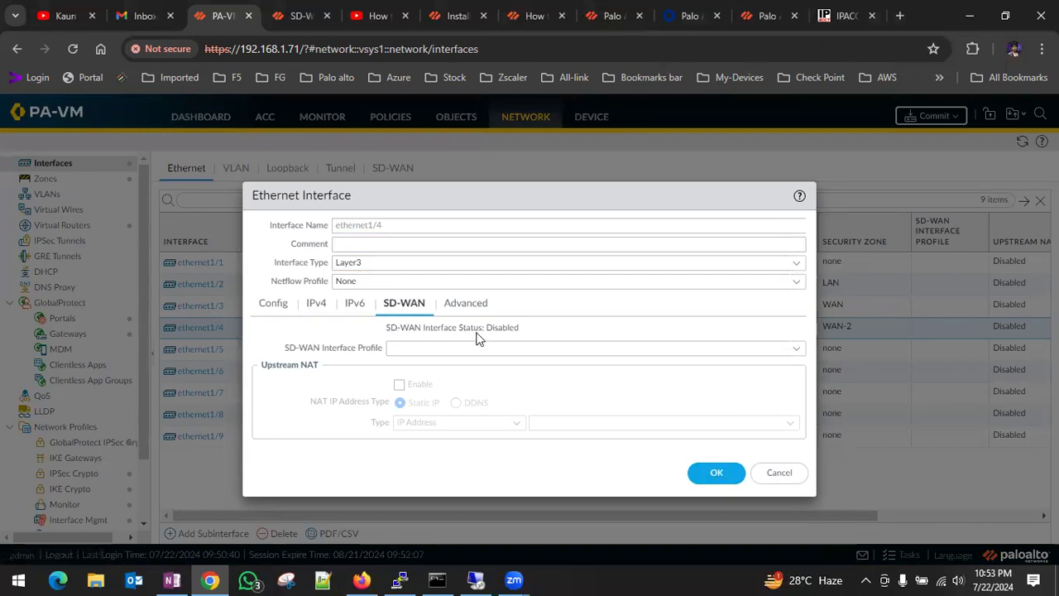
left_click(278, 305)
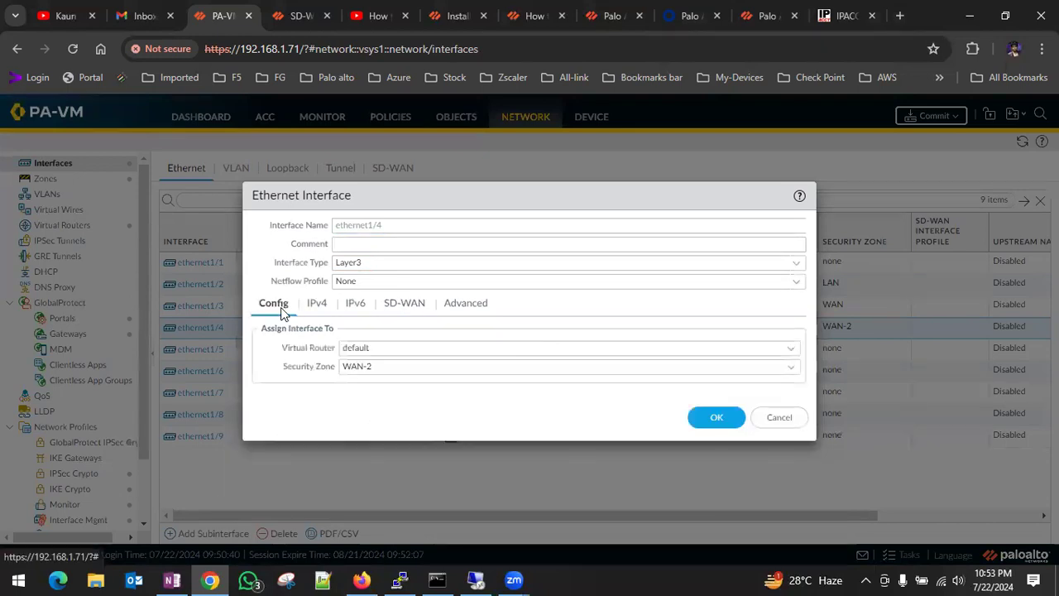
left_click(328, 308)
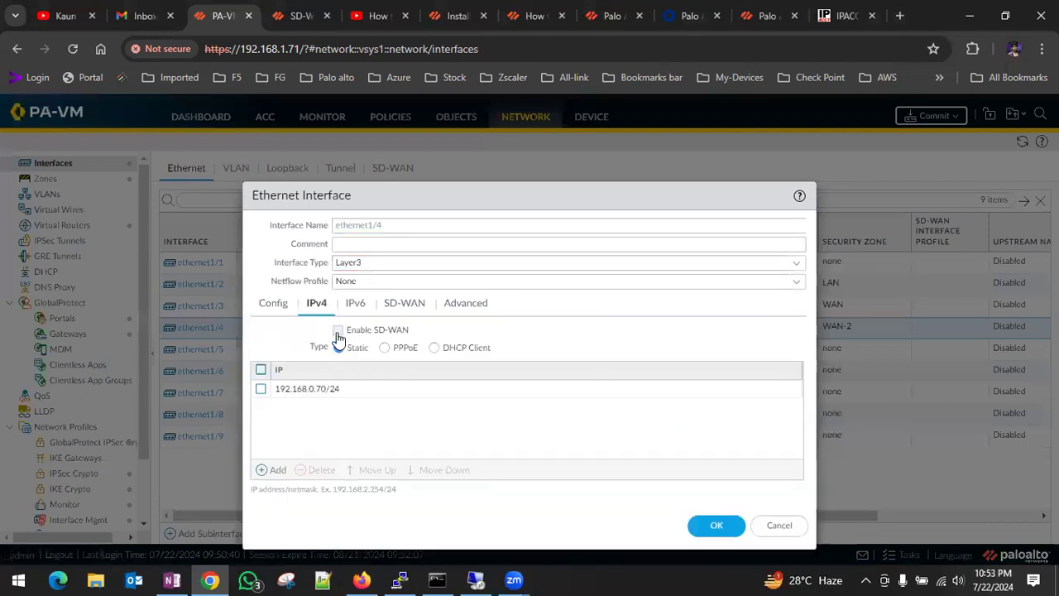
left_click(339, 331)
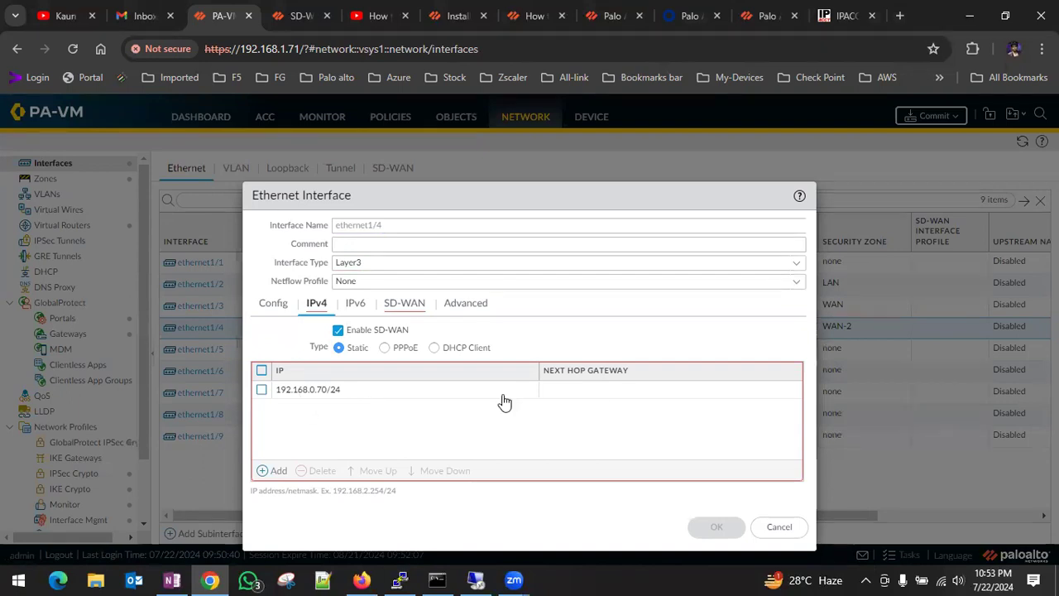
left_click(593, 390)
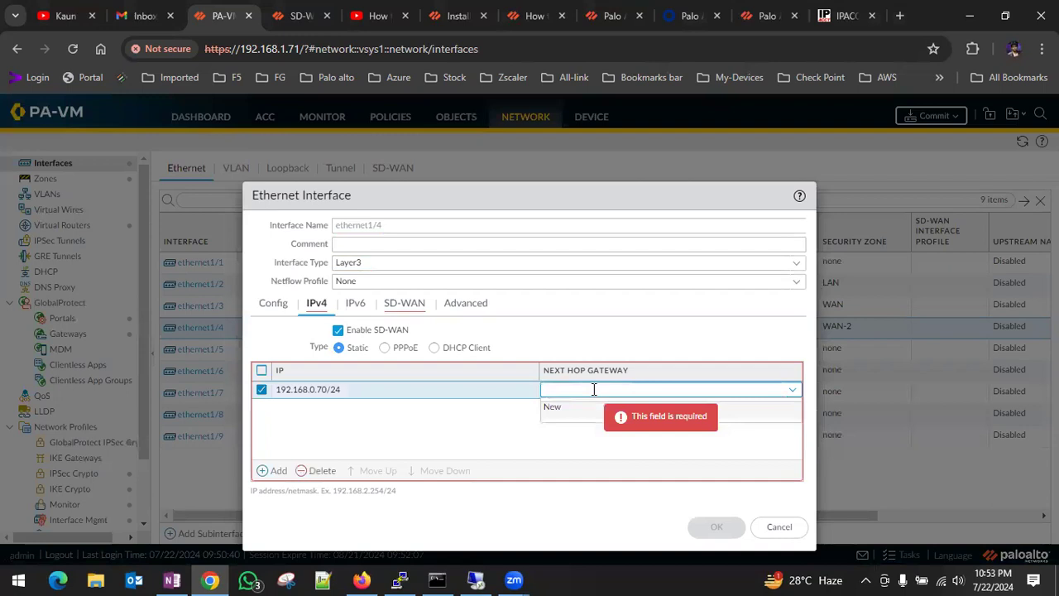
type("192.168.0.1")
left_click(471, 416)
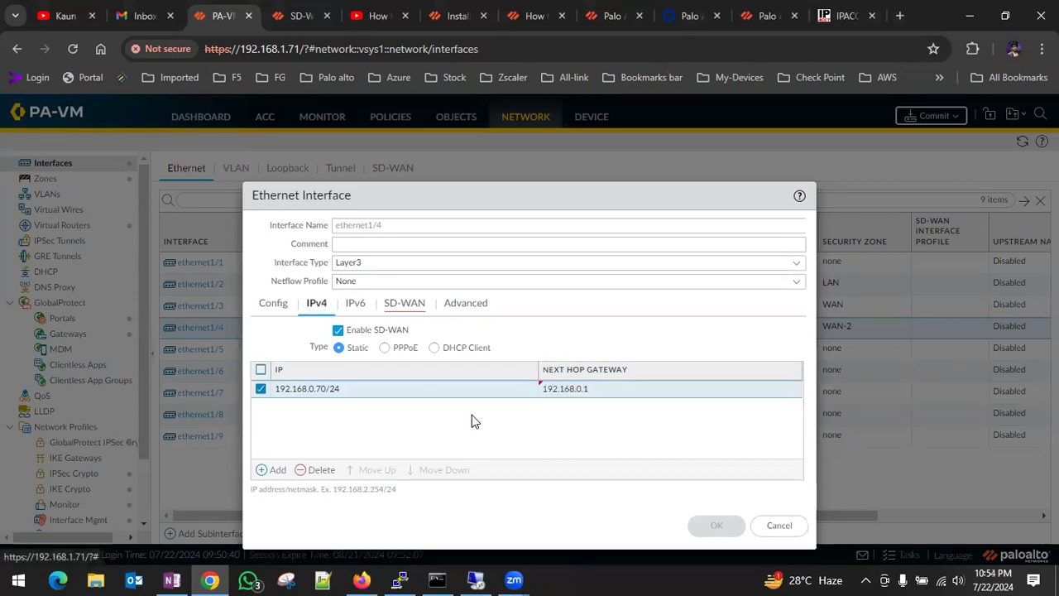
Start a new SD-WAN interface profile for ethernet1/4 and name it SDWAN-PROFILE.
left_click(418, 304)
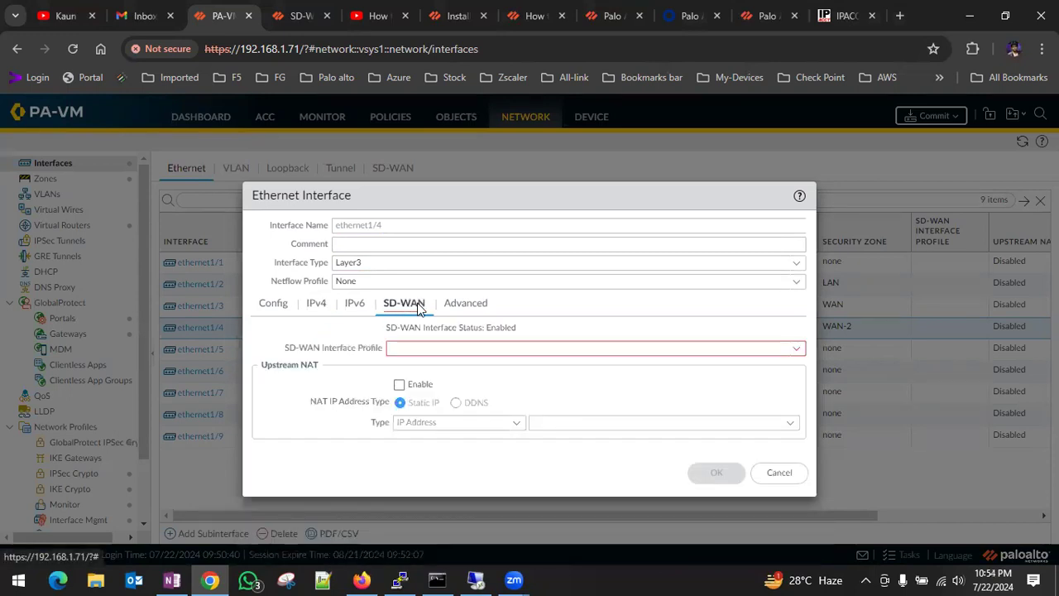
left_click(418, 347)
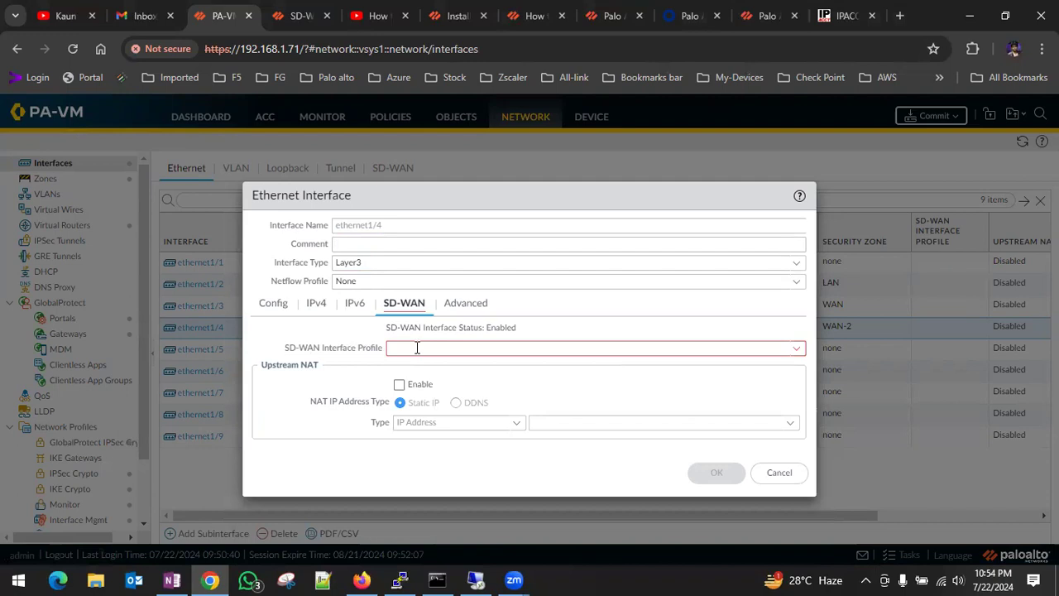
left_click(796, 349)
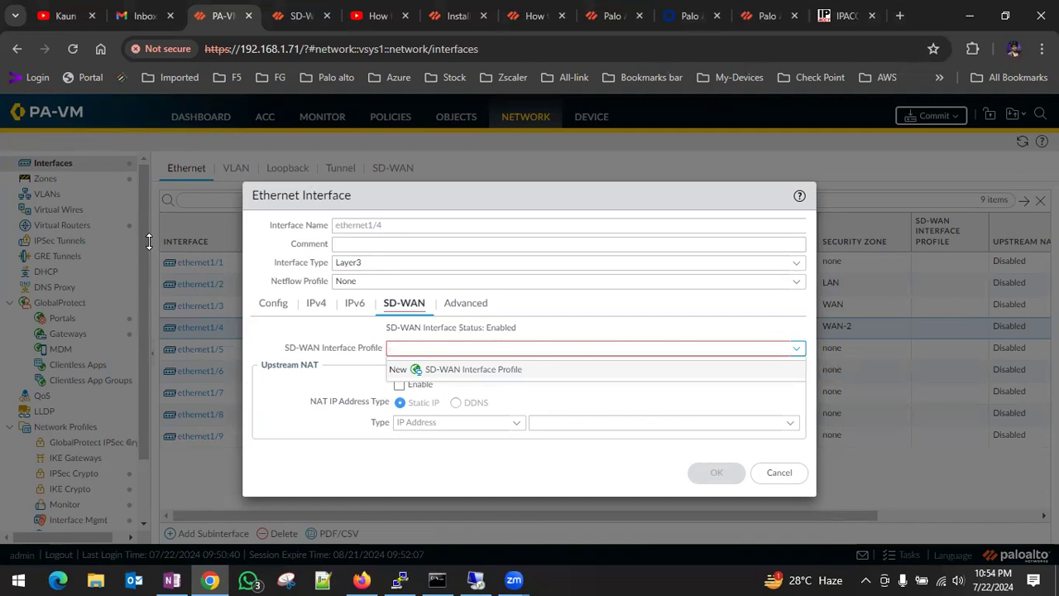
left_click(471, 369)
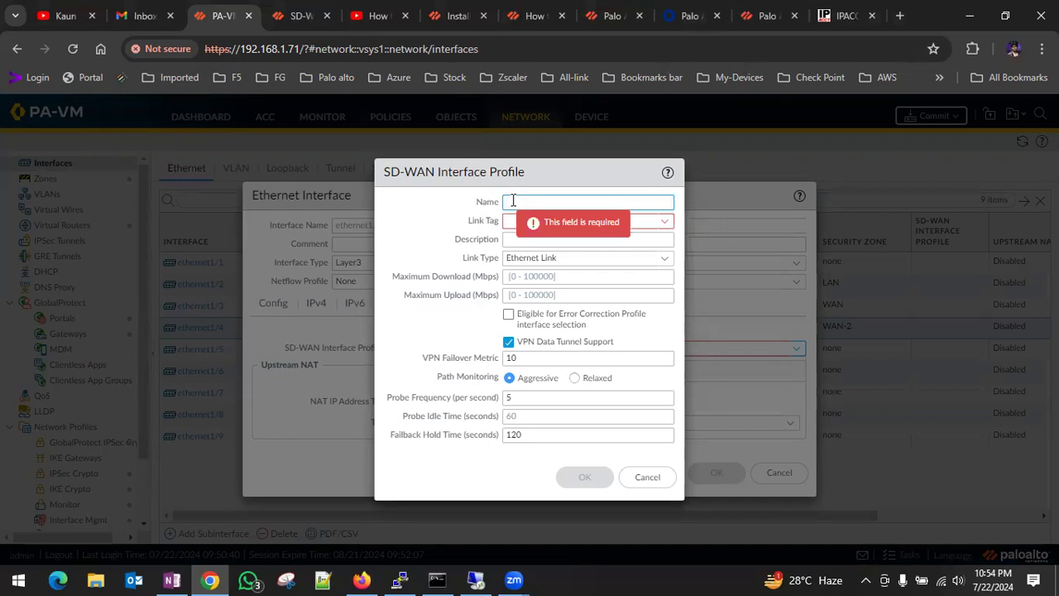
type("sd")
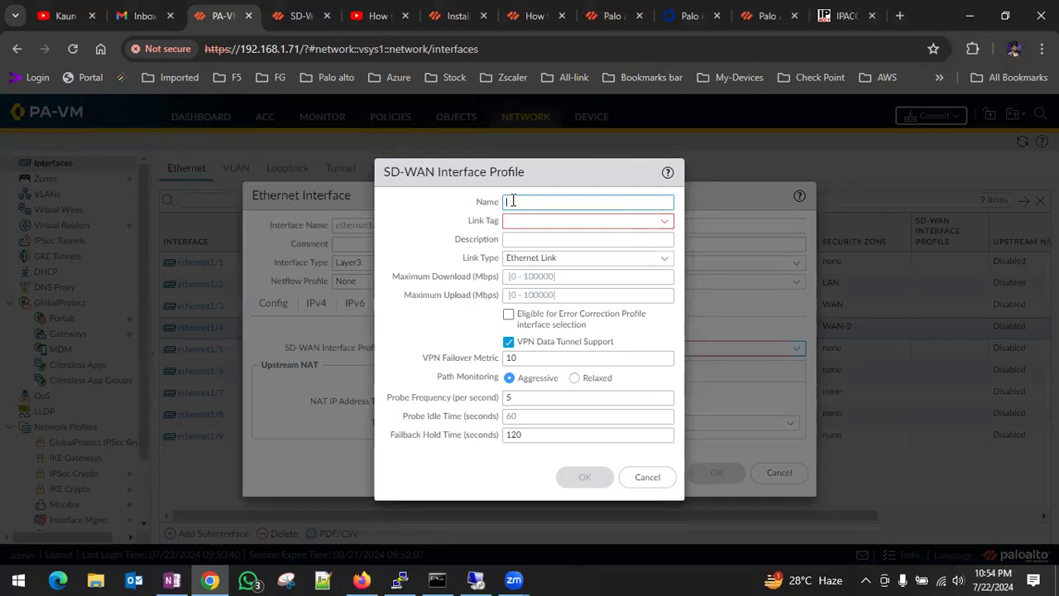
type("SDWAN-PROFILE")
Create an orange tag named sdwan as the link tag of the SD-WAN interface profile.
left_click(666, 227)
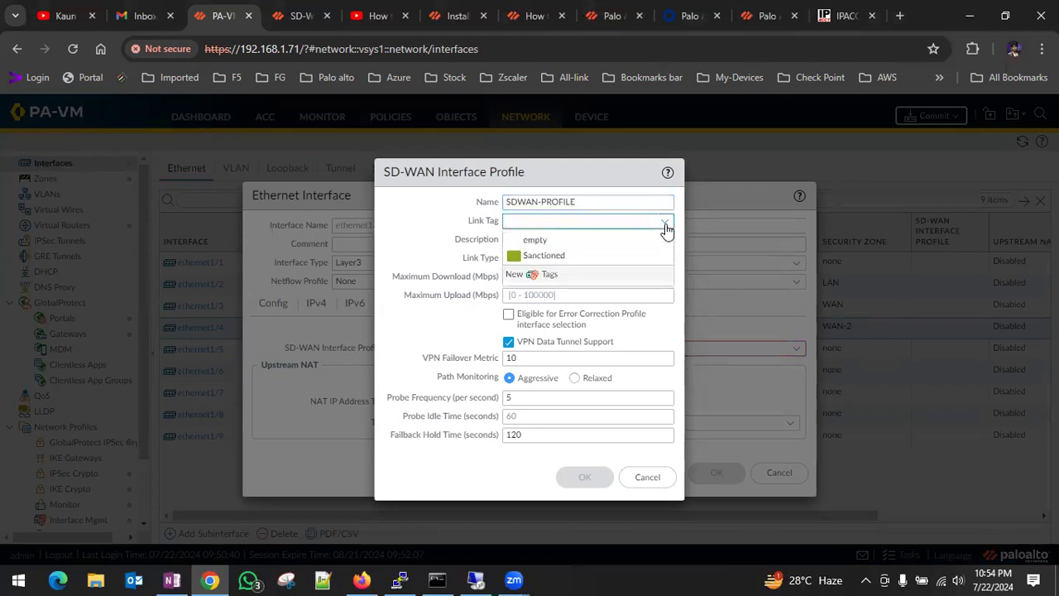
left_click(550, 278)
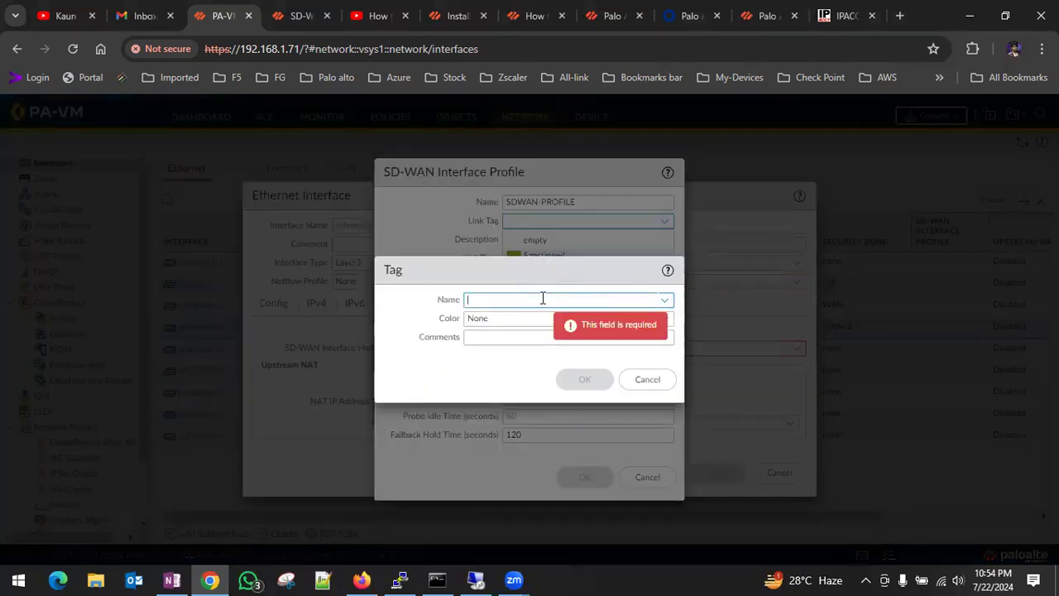
type("sdwan")
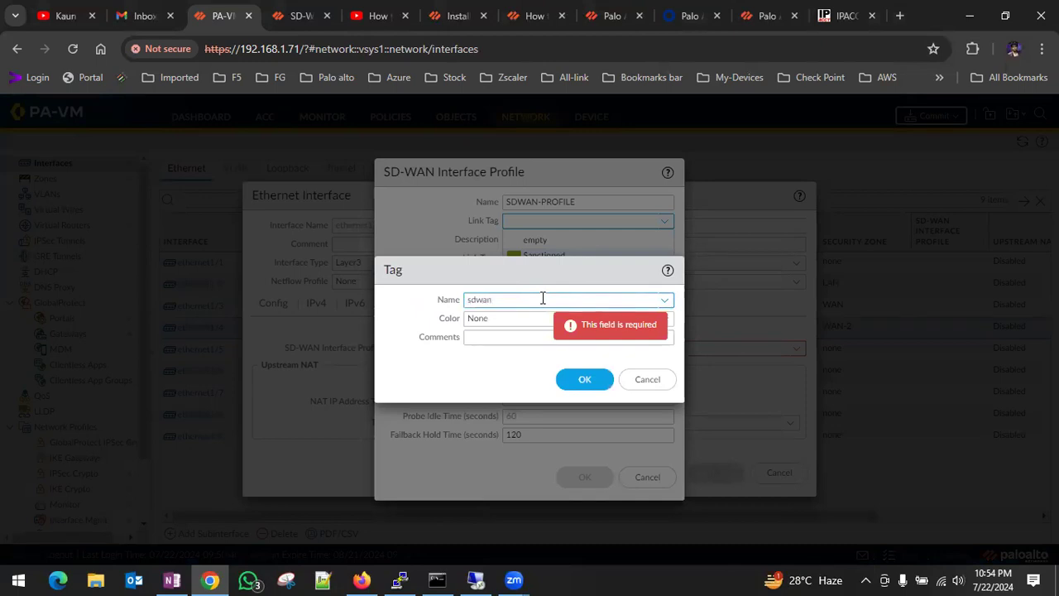
left_click(505, 321)
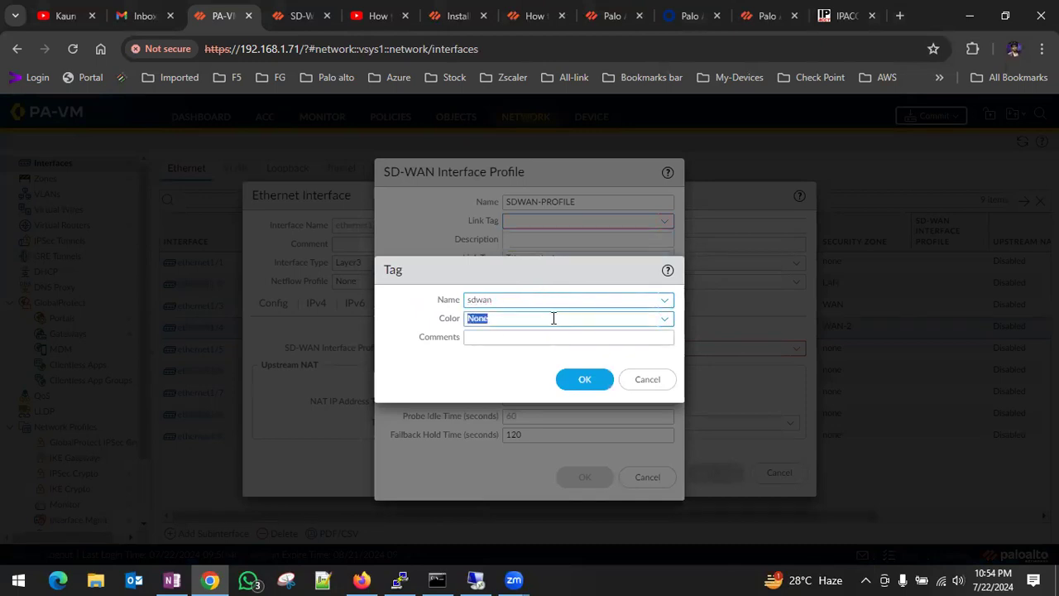
left_click(664, 325)
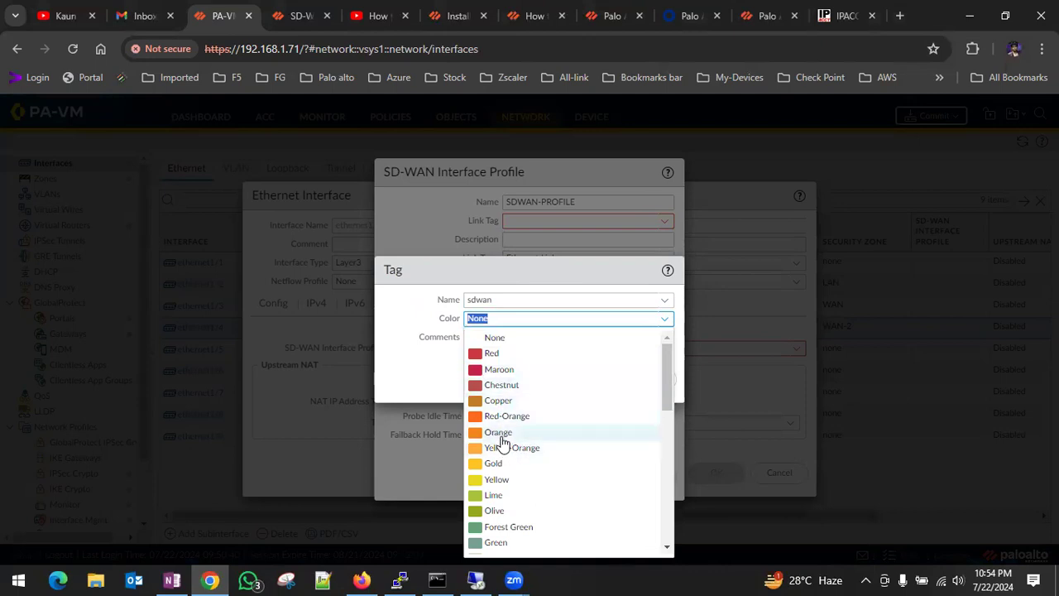
left_click(500, 433)
left_click(420, 352)
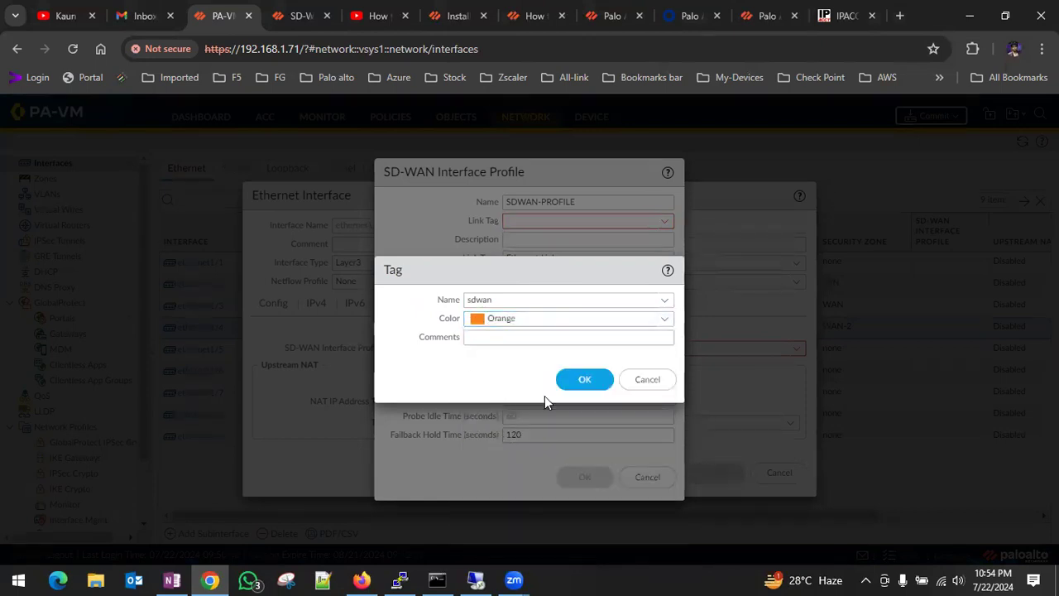
left_click(585, 379)
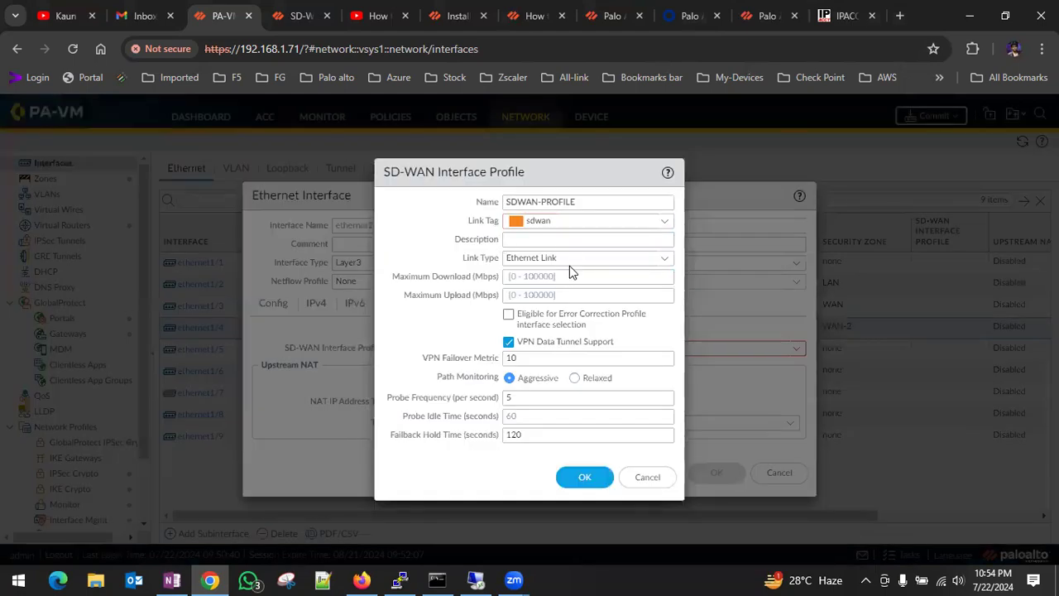
Save SDWAN-PROFILE with the Ethernet Link type and apply it as the SD-WAN interface profile of ethernet1/4.
left_click(665, 261)
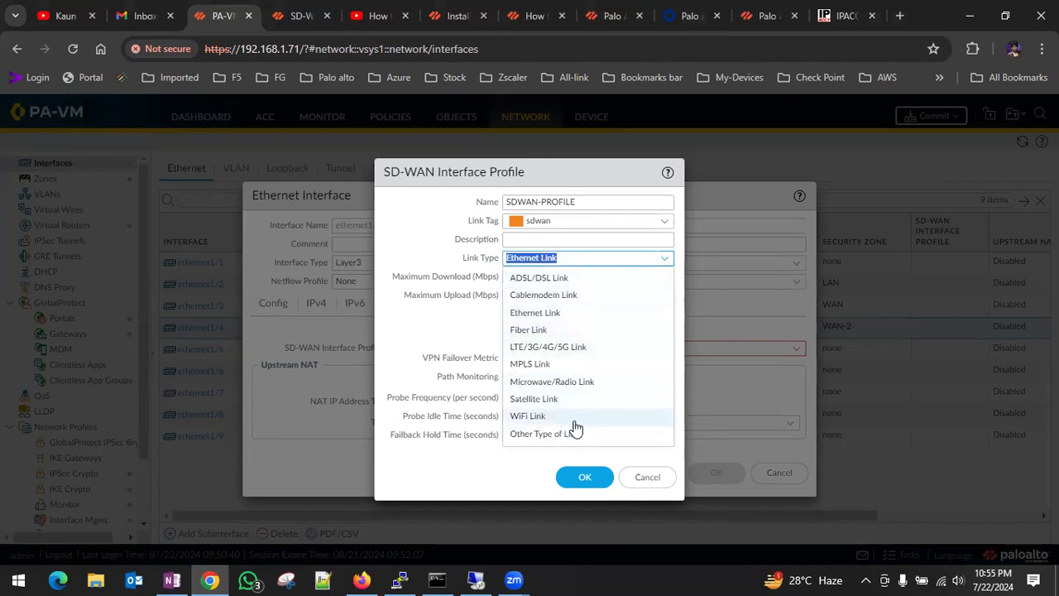
left_click(520, 236)
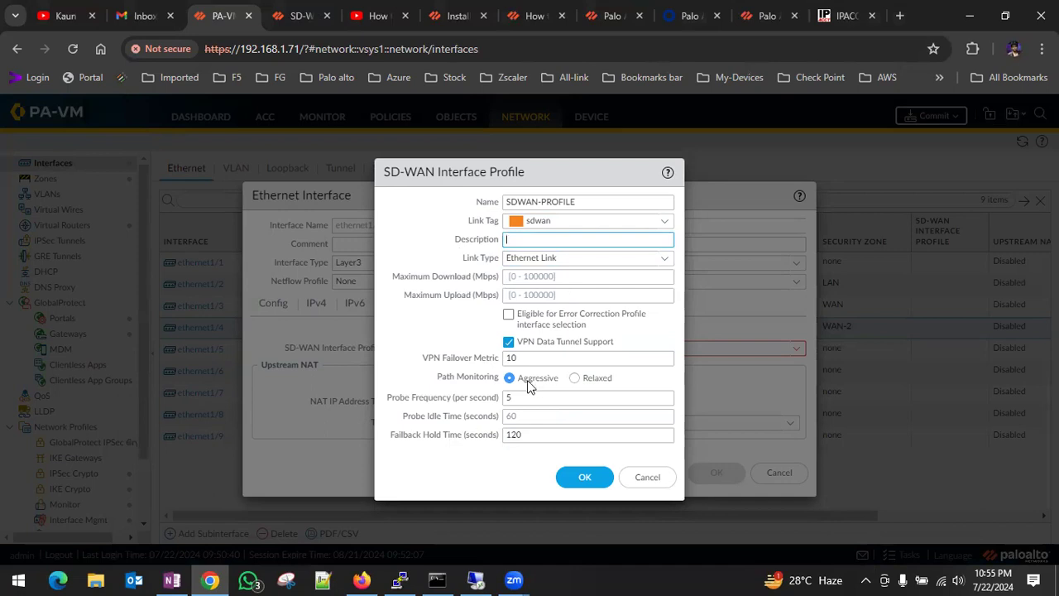
left_click(576, 483)
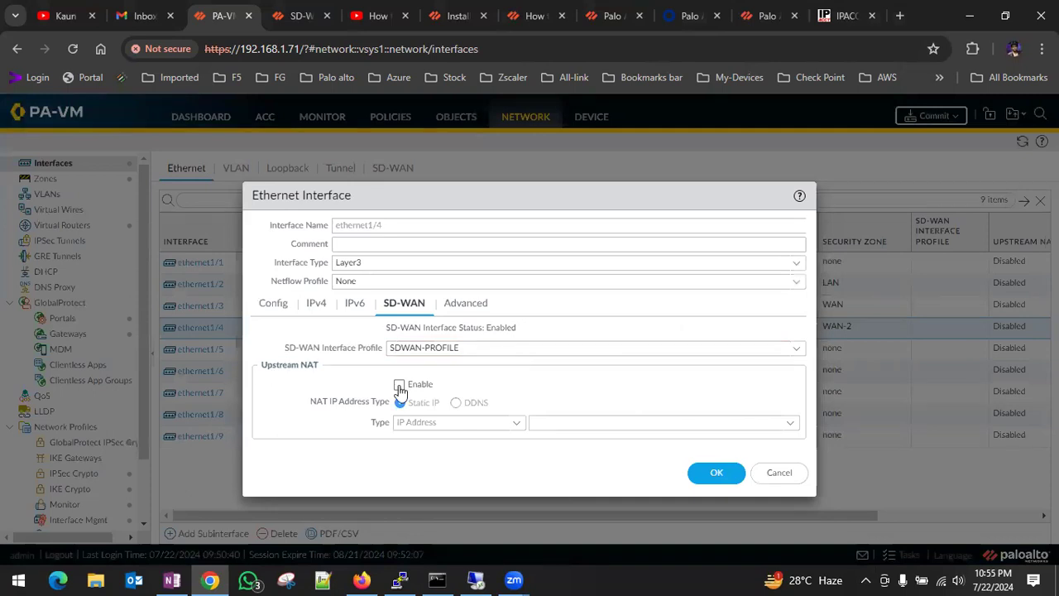
left_click(470, 305)
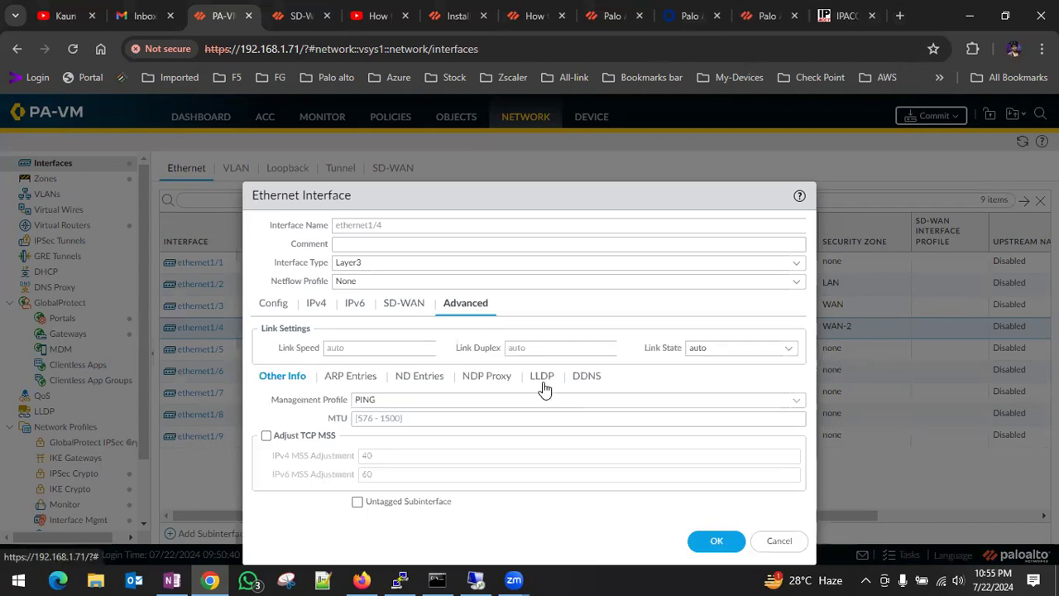
left_click(299, 305)
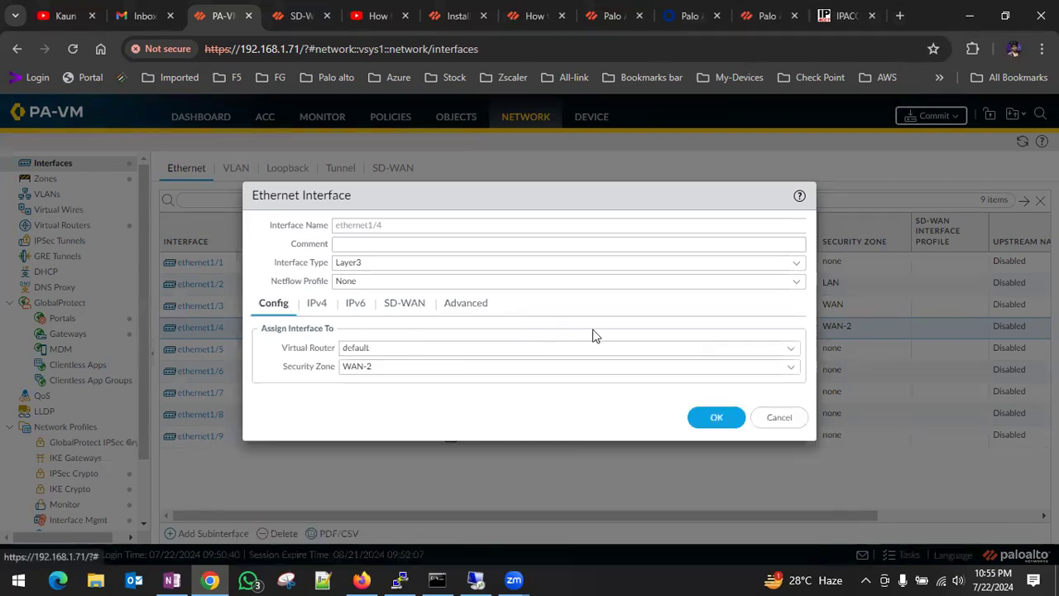
left_click(715, 418)
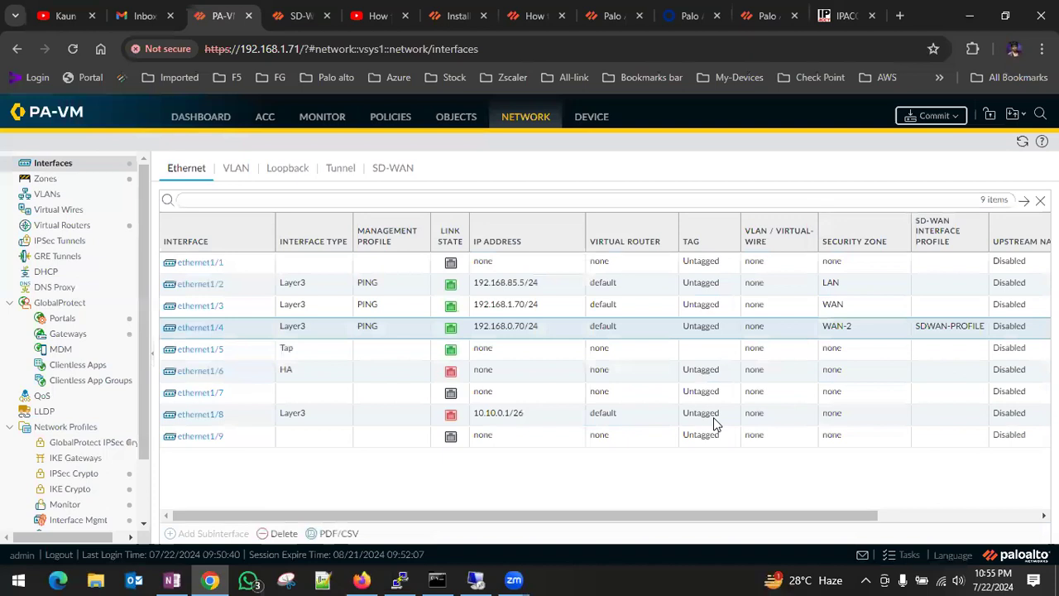
Start a new SD-WAN interface numbered 10, assigned to virtual router default and security zone SD-WAN.
left_click(402, 172)
left_click(183, 534)
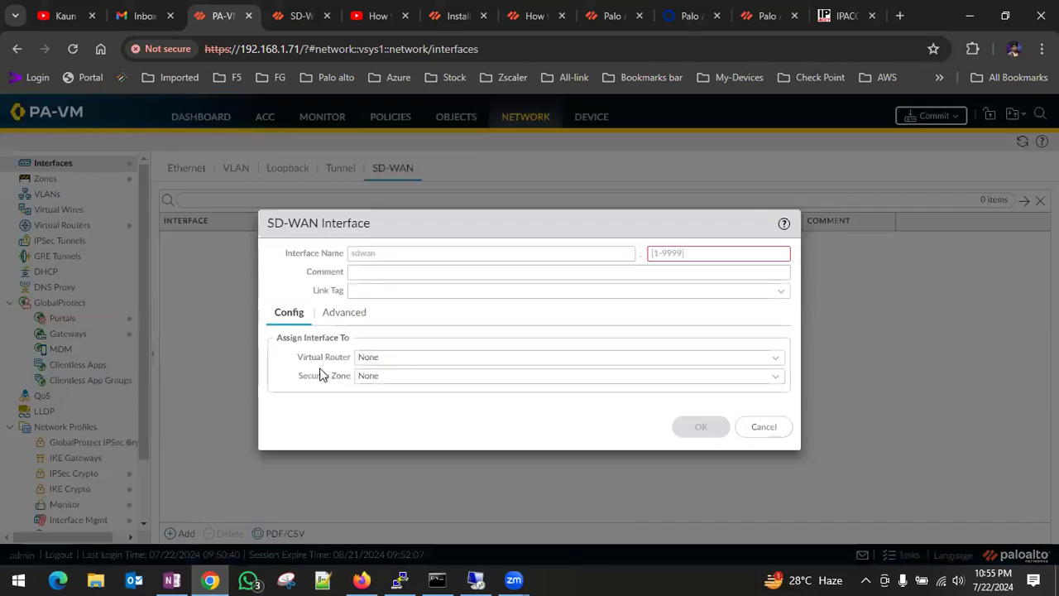
left_click(682, 251)
type("10")
left_click(773, 362)
left_click(390, 392)
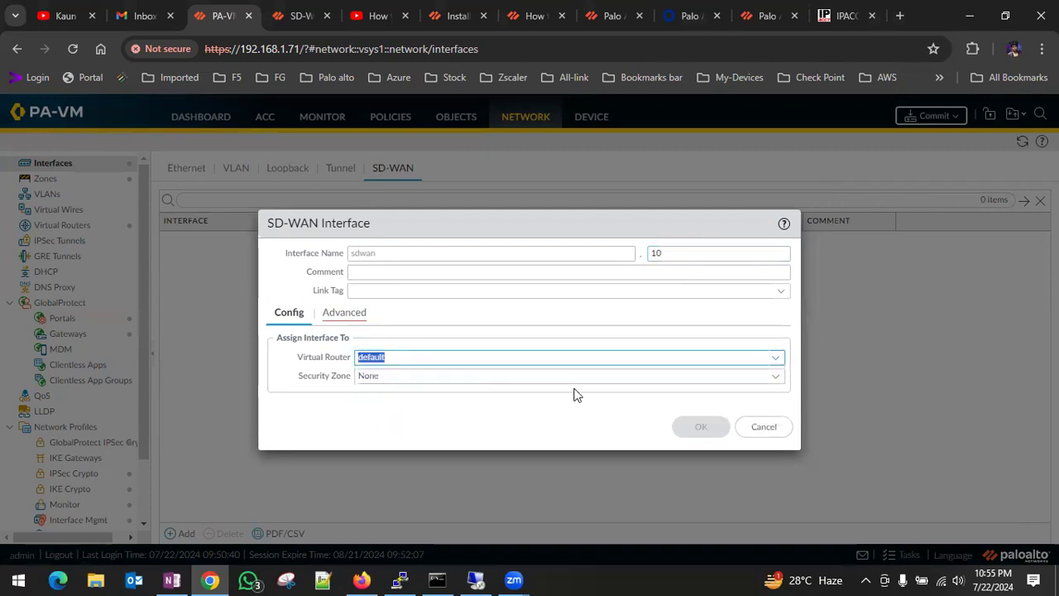
left_click(776, 377)
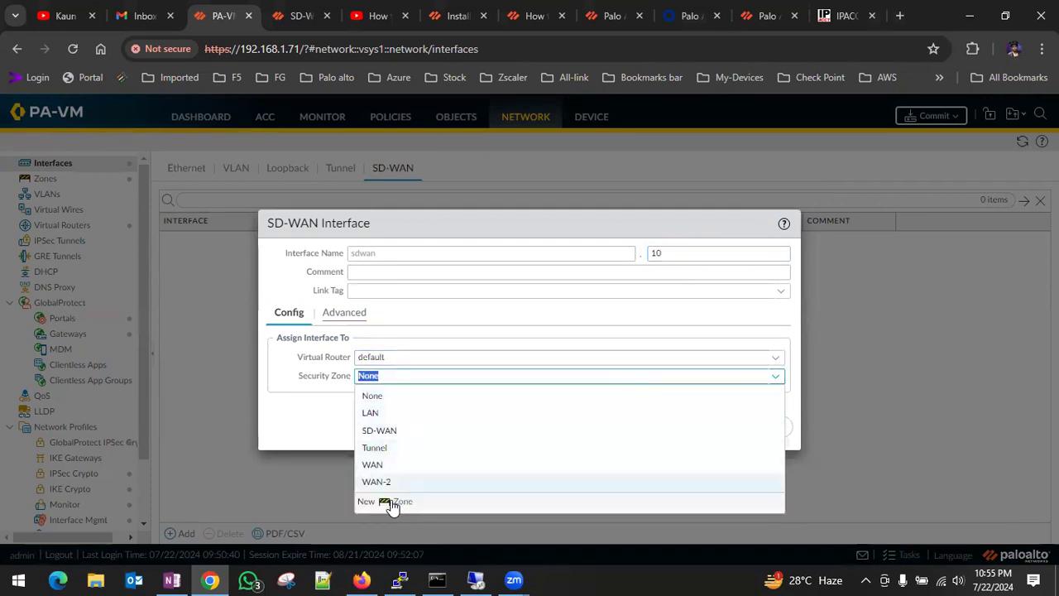
left_click(390, 434)
Add ethernet1/4 to the interface group of sdwan.10, save it, and check the base sdwan interface without changing it.
left_click(347, 312)
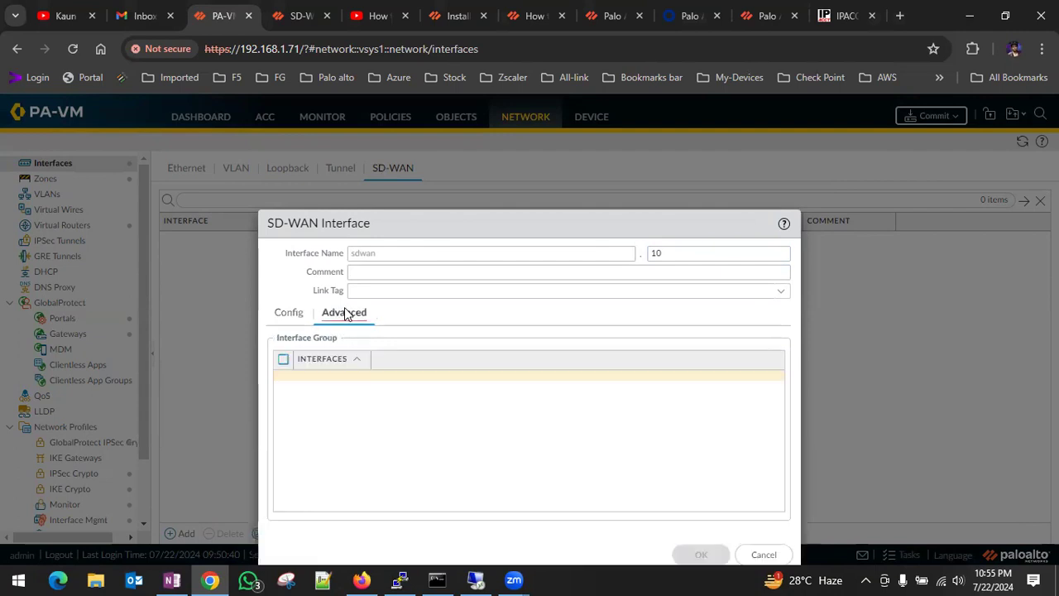
left_click(291, 489)
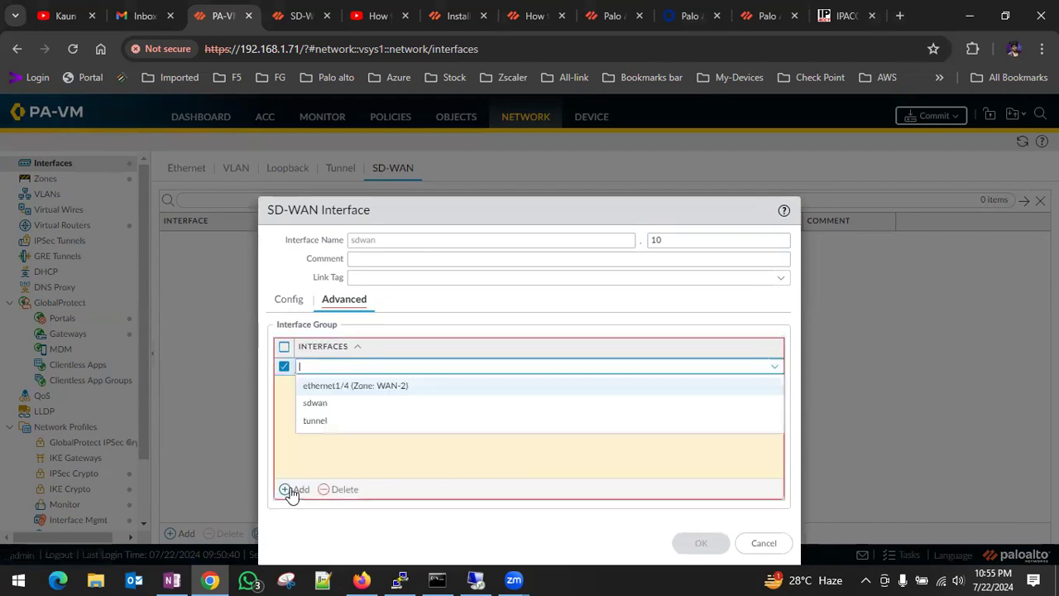
left_click(369, 389)
left_click(381, 529)
left_click(699, 542)
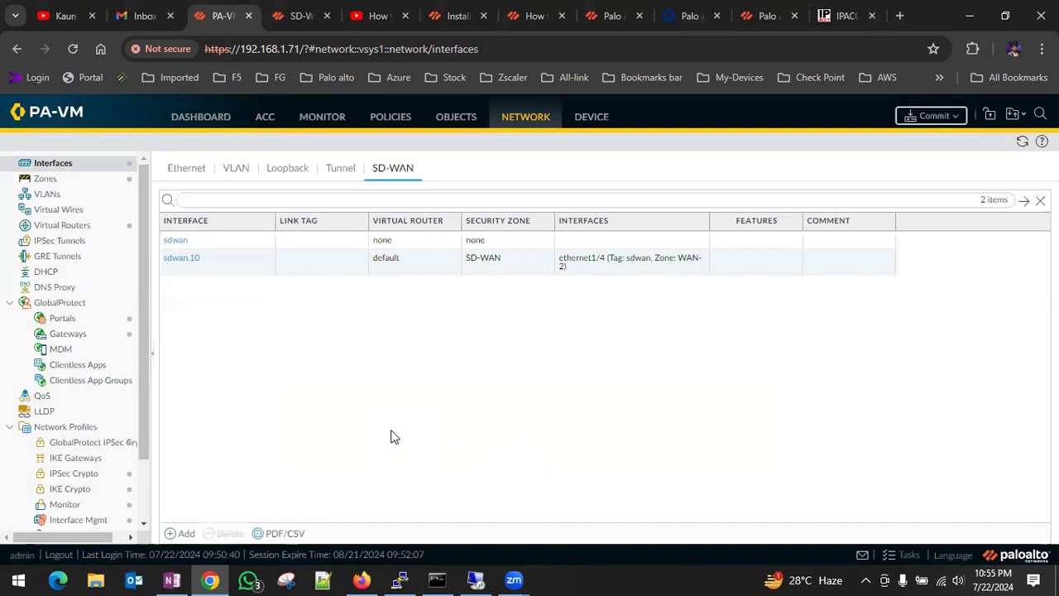
left_click(182, 240)
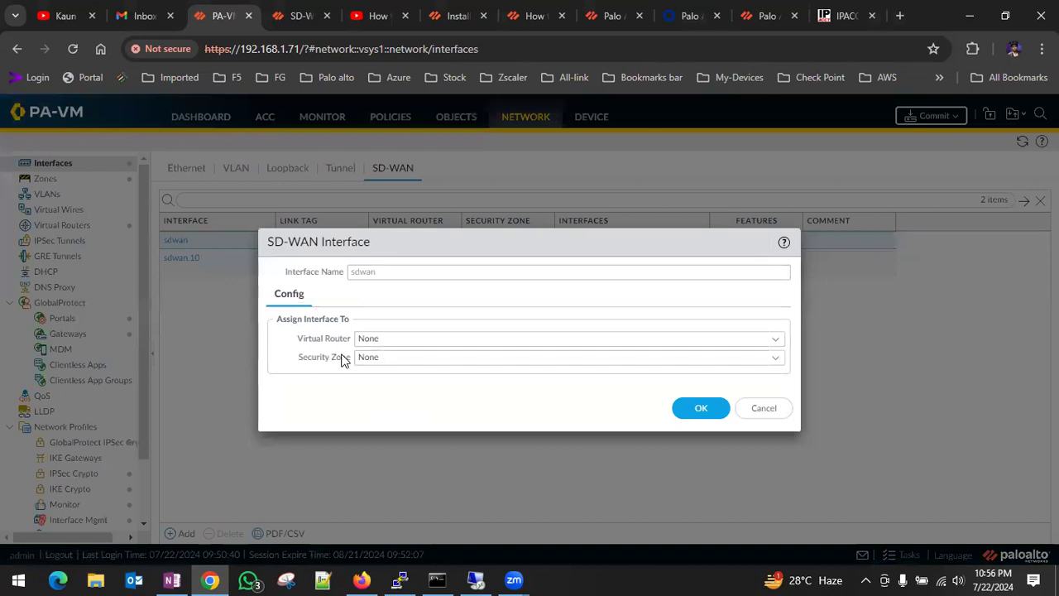
left_click(765, 409)
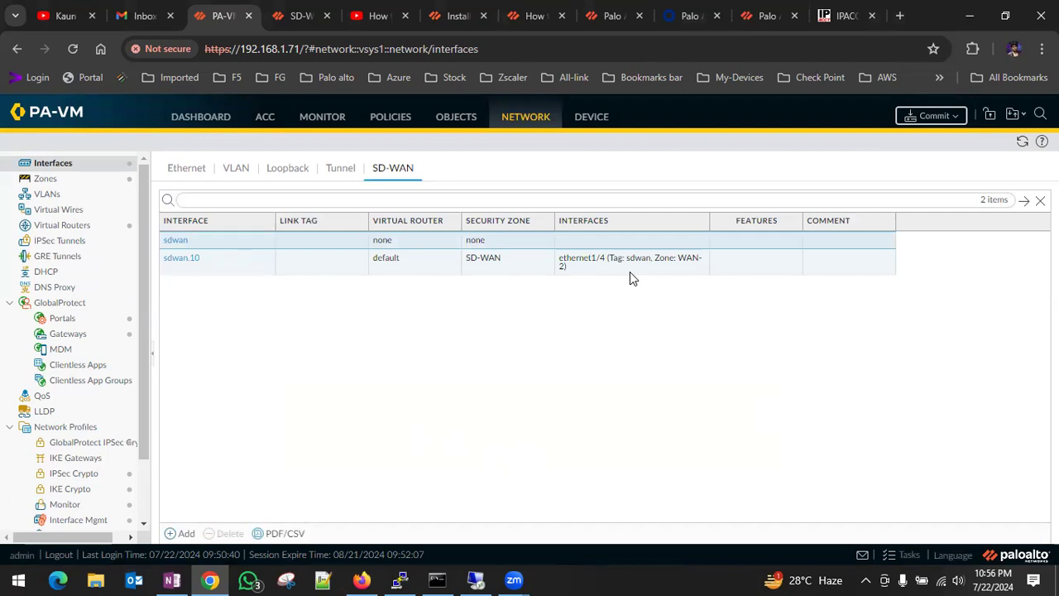
Commit the pending policy-and-objects and device-and-network changes to the firewall and dismiss the commit status.
left_click(952, 119)
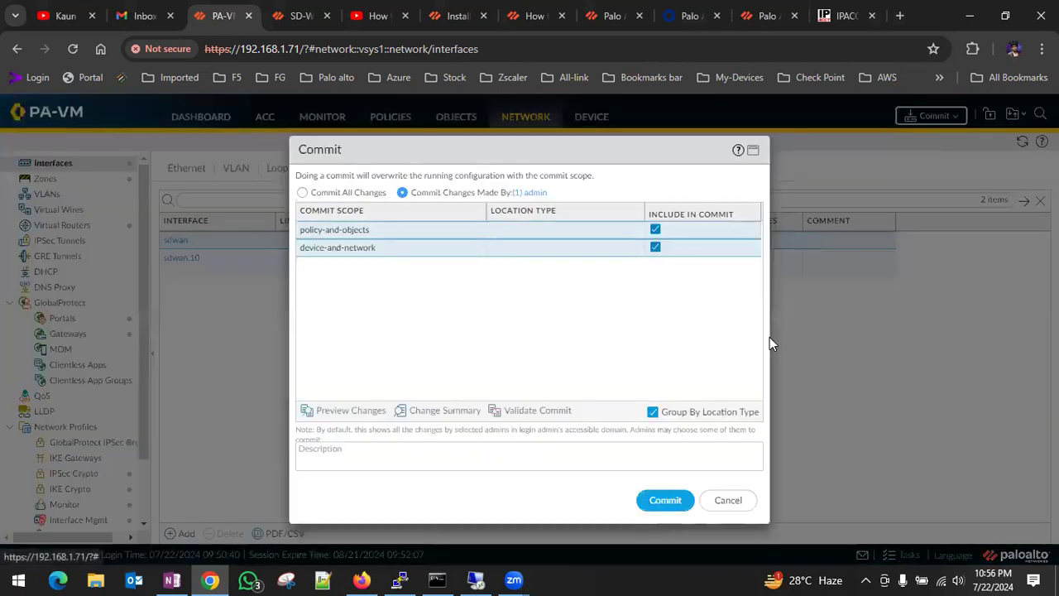
left_click(664, 501)
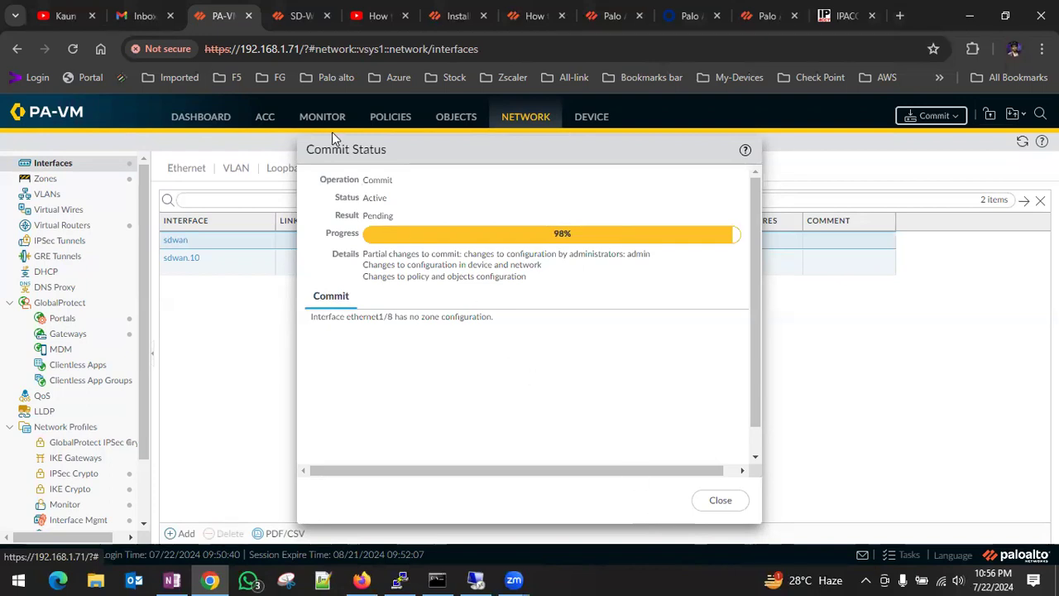
left_click(696, 27)
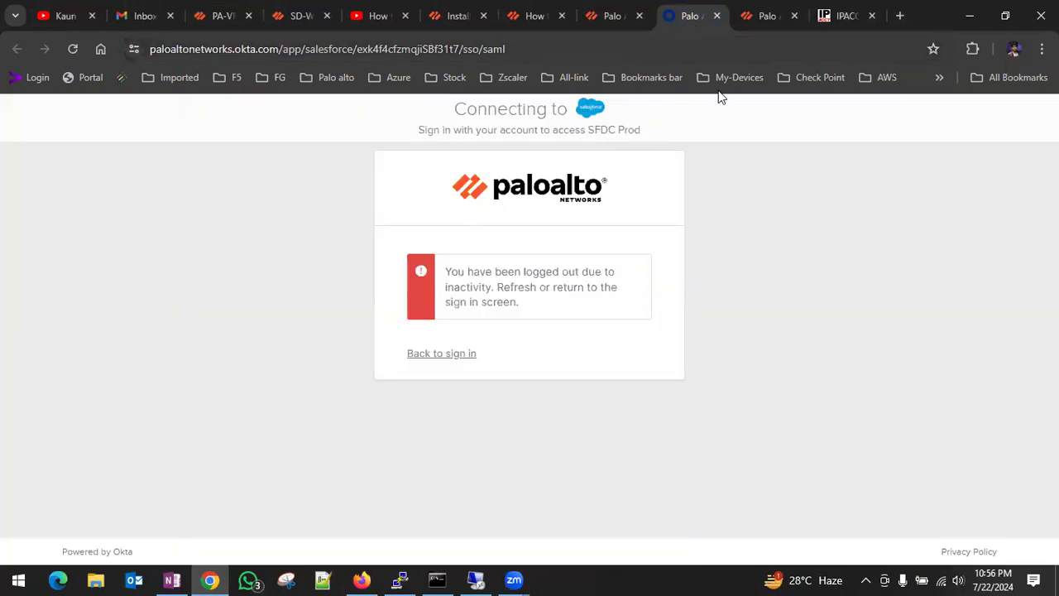
left_click(841, 25)
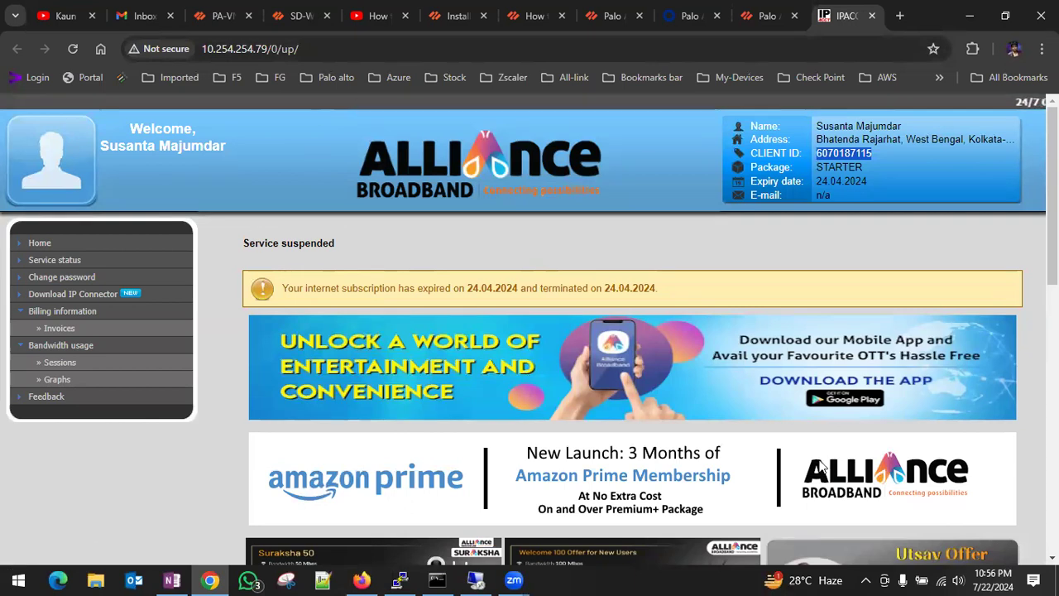
left_click(213, 25)
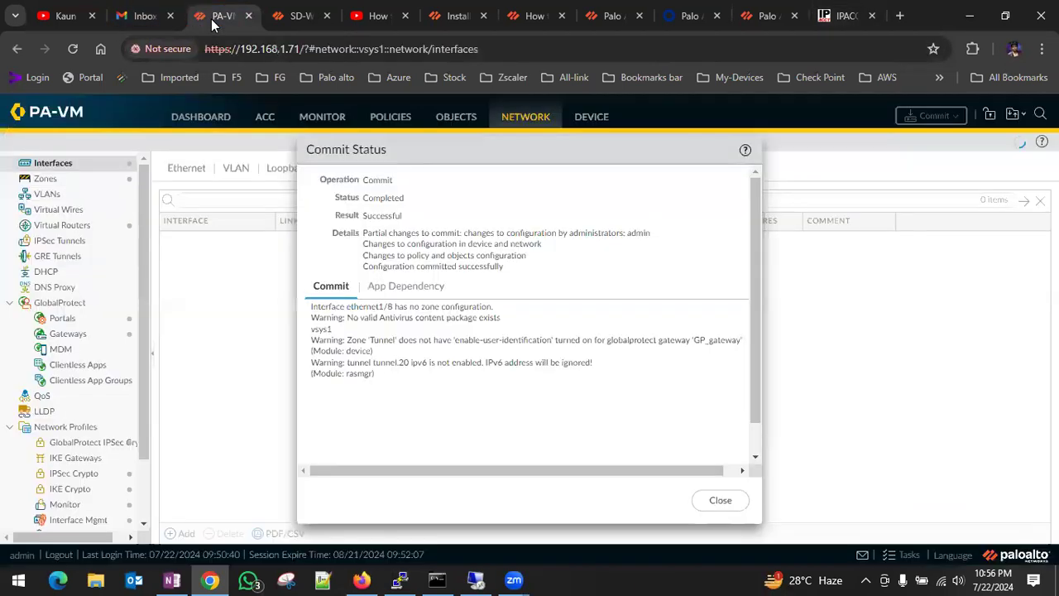
left_click(719, 500)
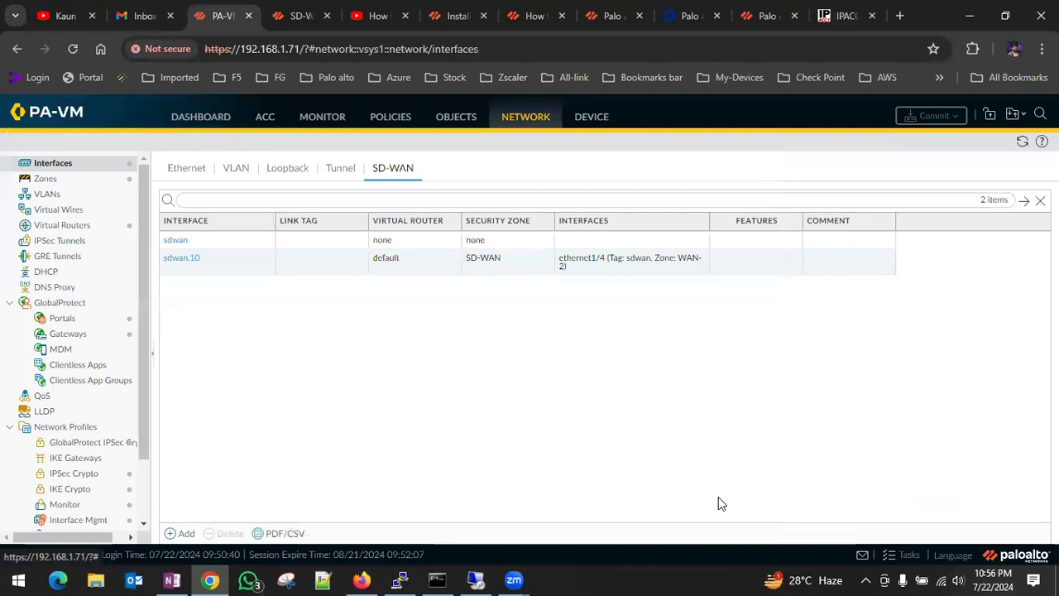
Open the IPv4 static route named internet in the default virtual router for editing.
left_click(70, 226)
left_click(191, 203)
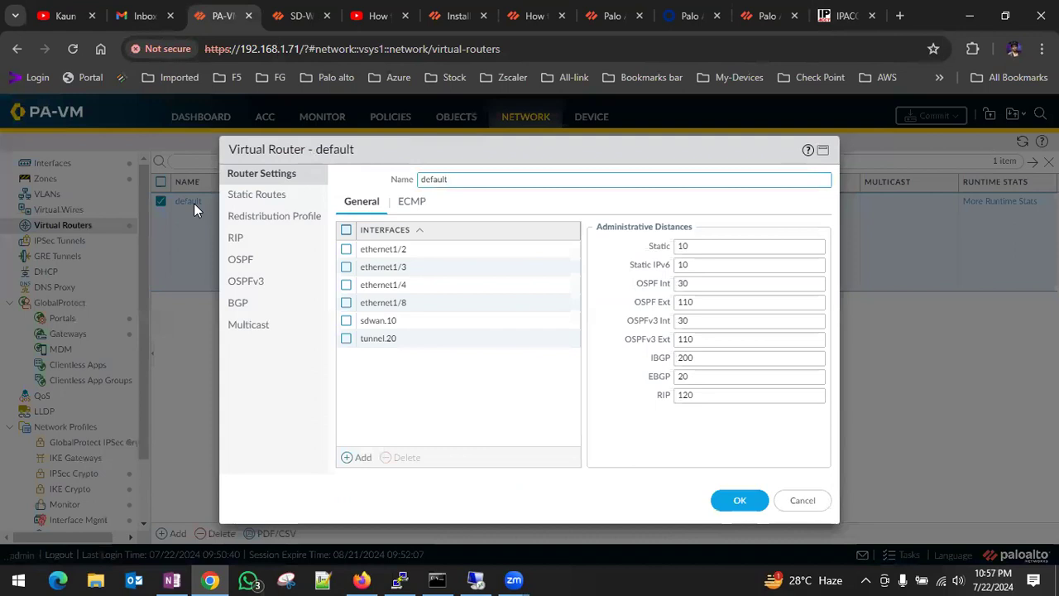
left_click(265, 195)
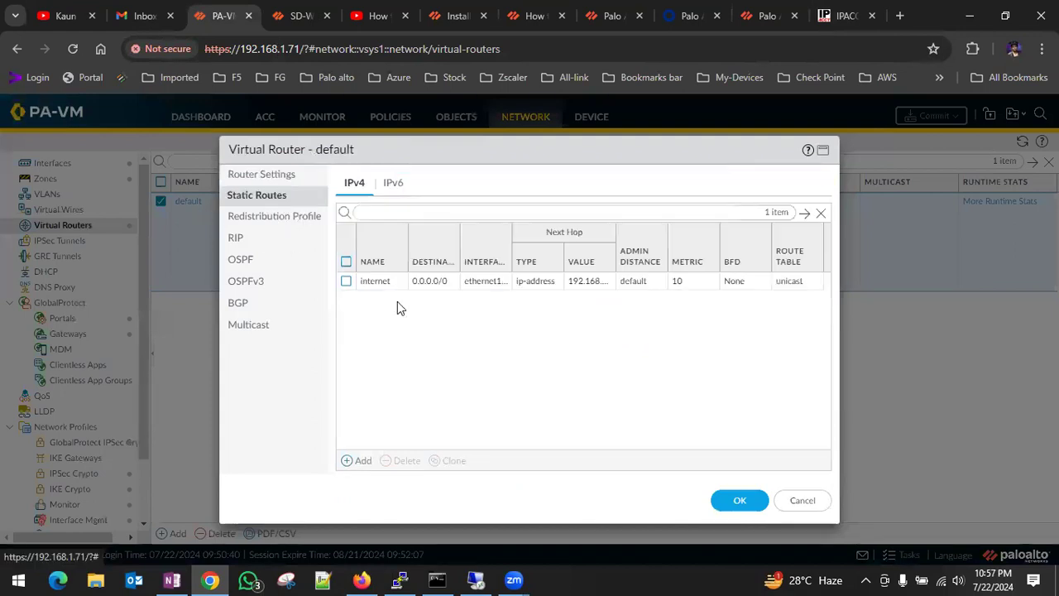
left_click(372, 283)
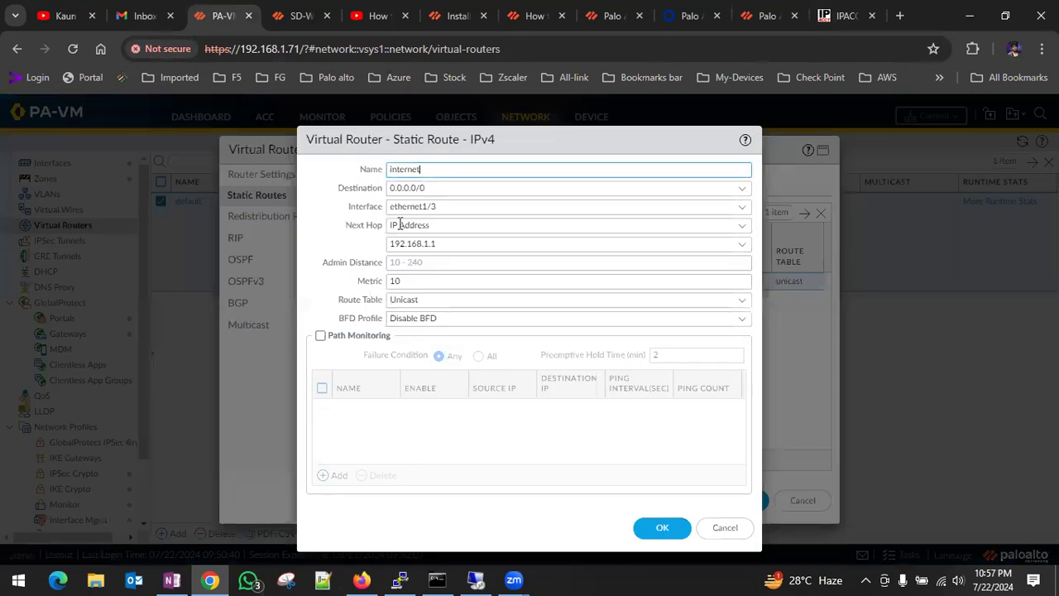
Try pointing the internet static route at interface sdwan.10 with destination 0.0.0.0/0 and next hop IP address 192.168.1.1.
left_click(741, 211)
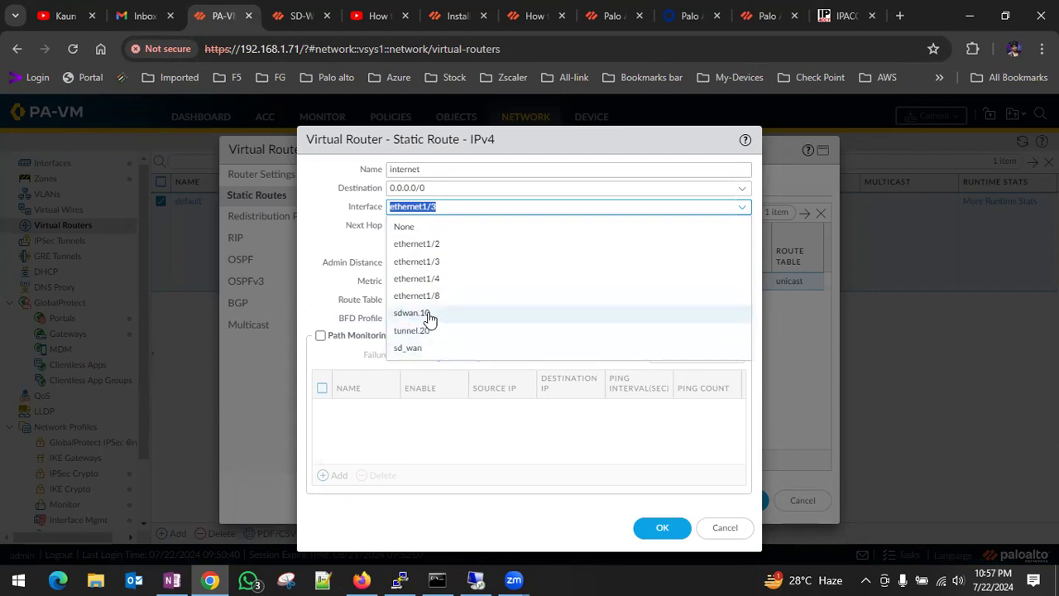
left_click(426, 314)
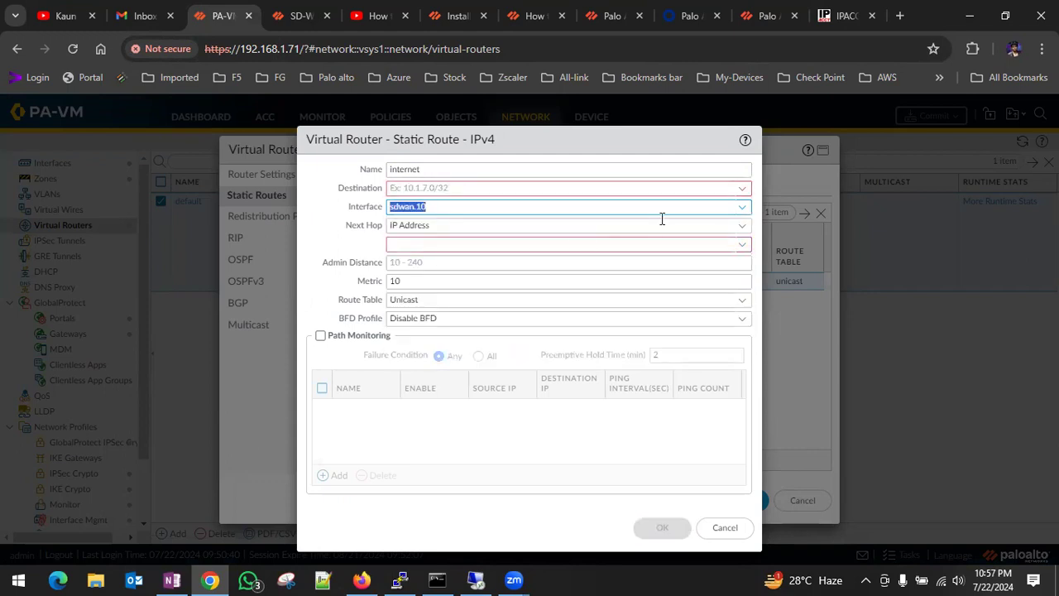
left_click(739, 194)
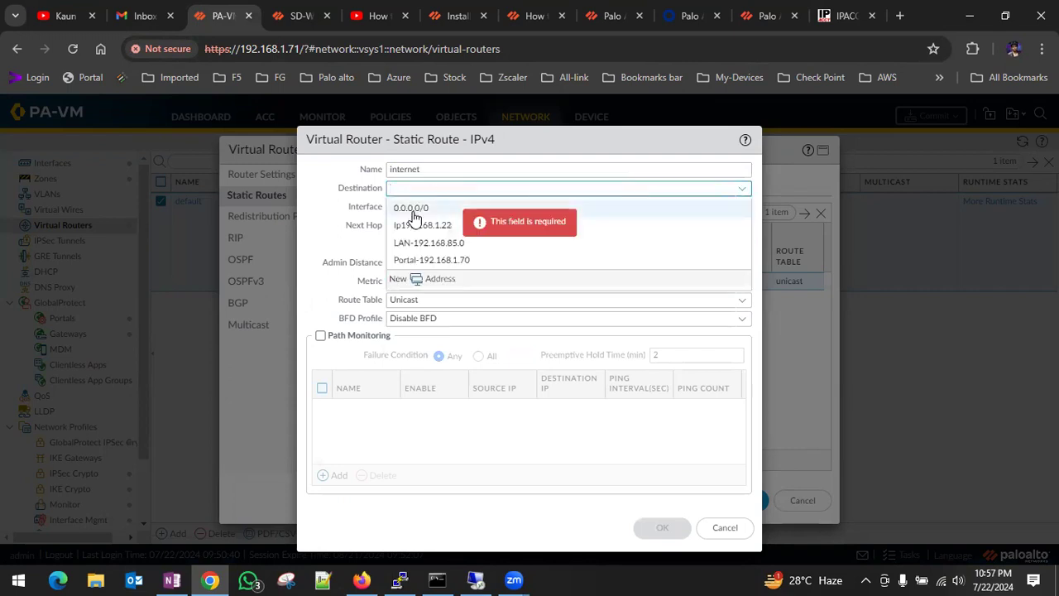
left_click(414, 212)
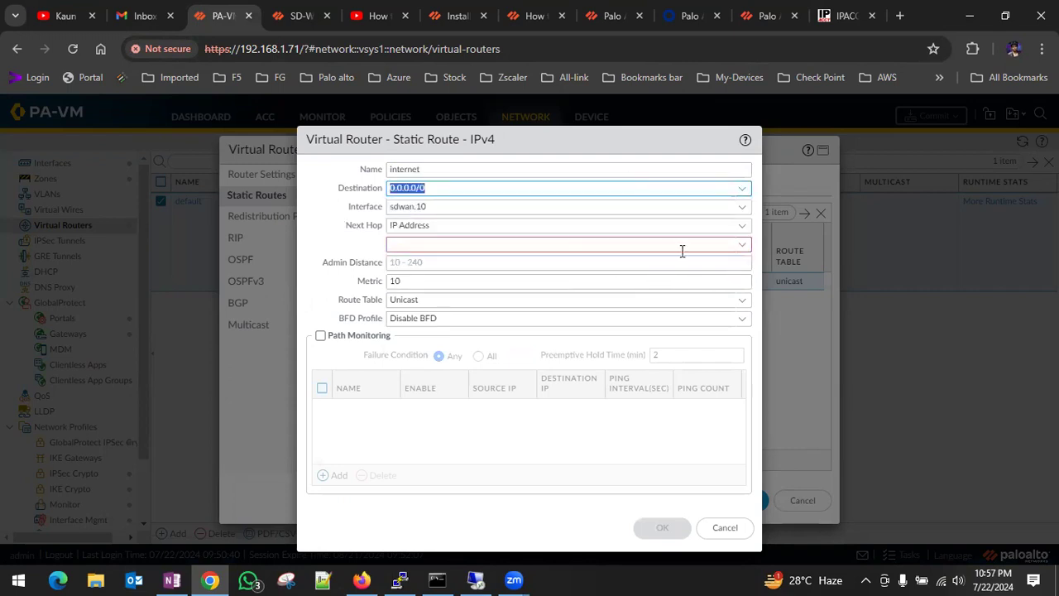
left_click(744, 229)
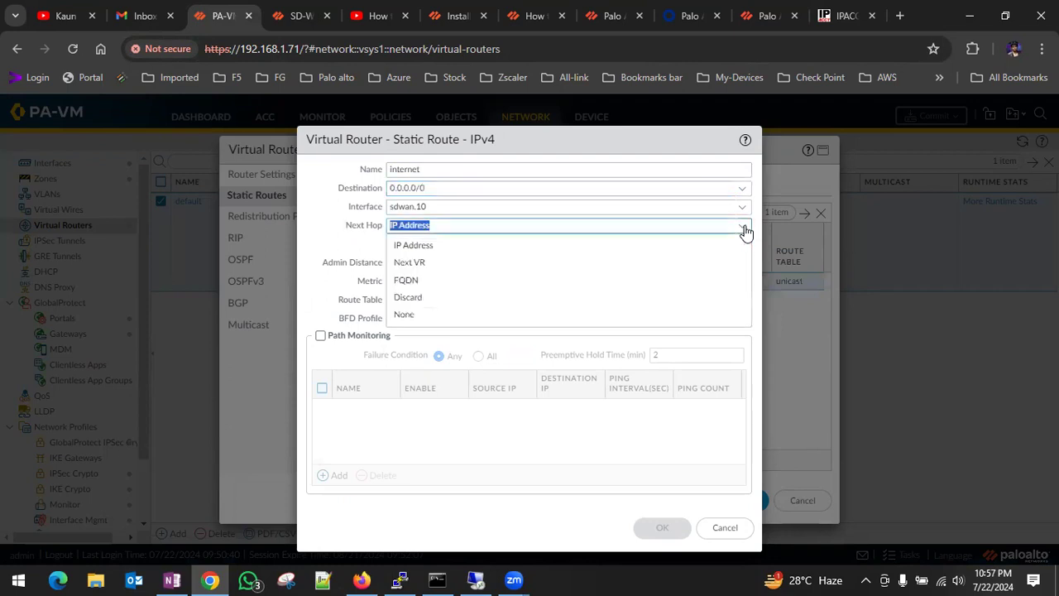
left_click(335, 232)
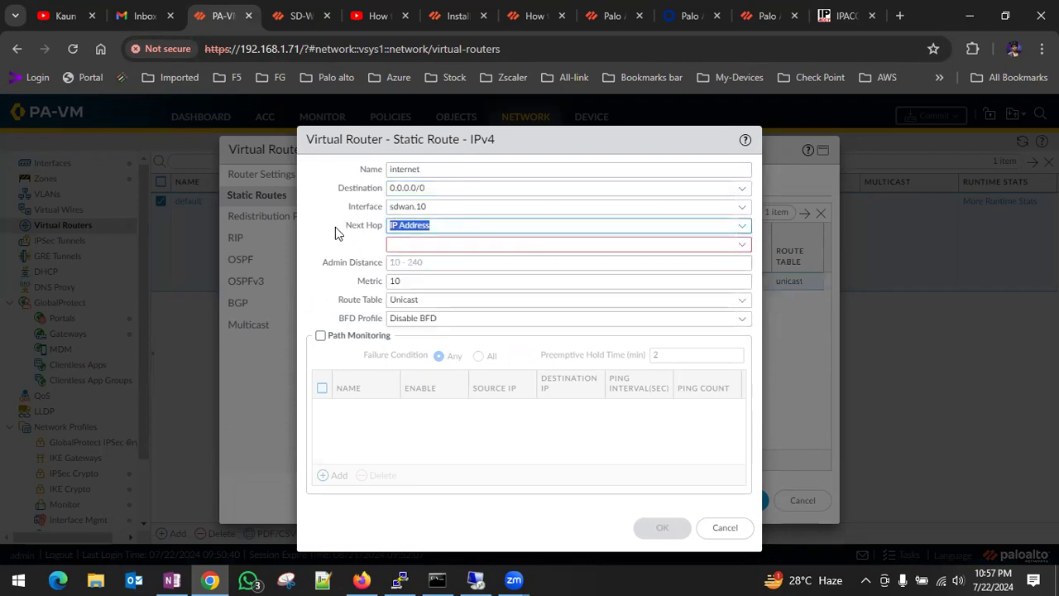
left_click(742, 246)
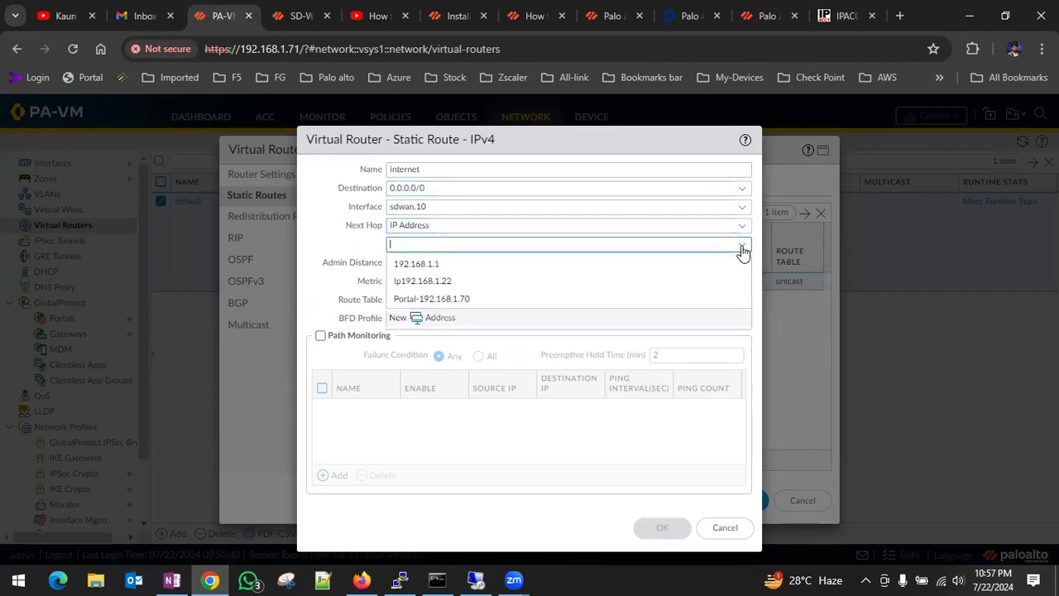
left_click(686, 263)
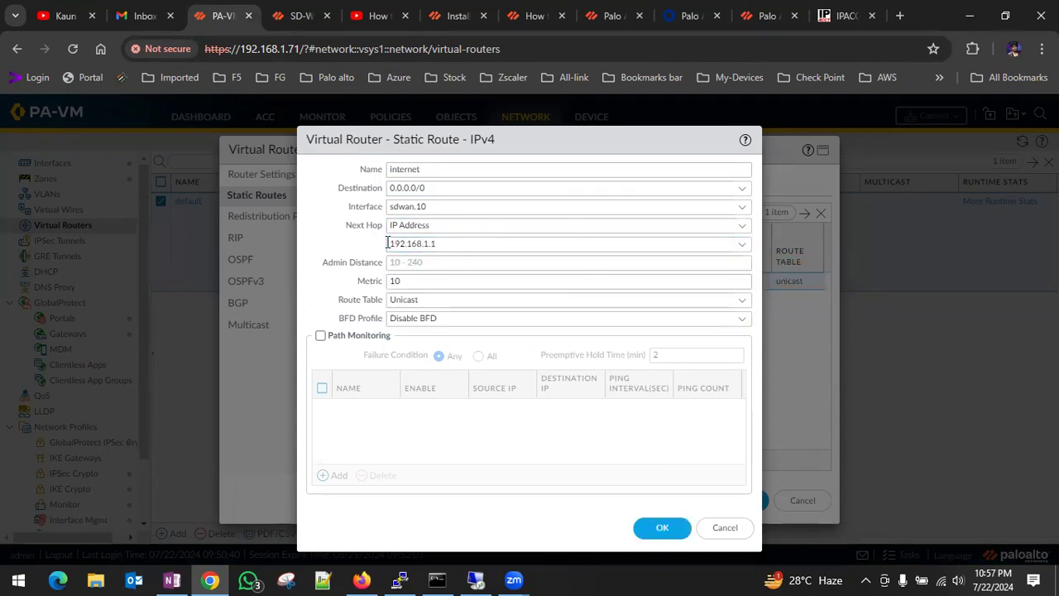
Try pointing the internet static route at interface sd_wan with destination 0.0.0.0/0.
left_click(743, 209)
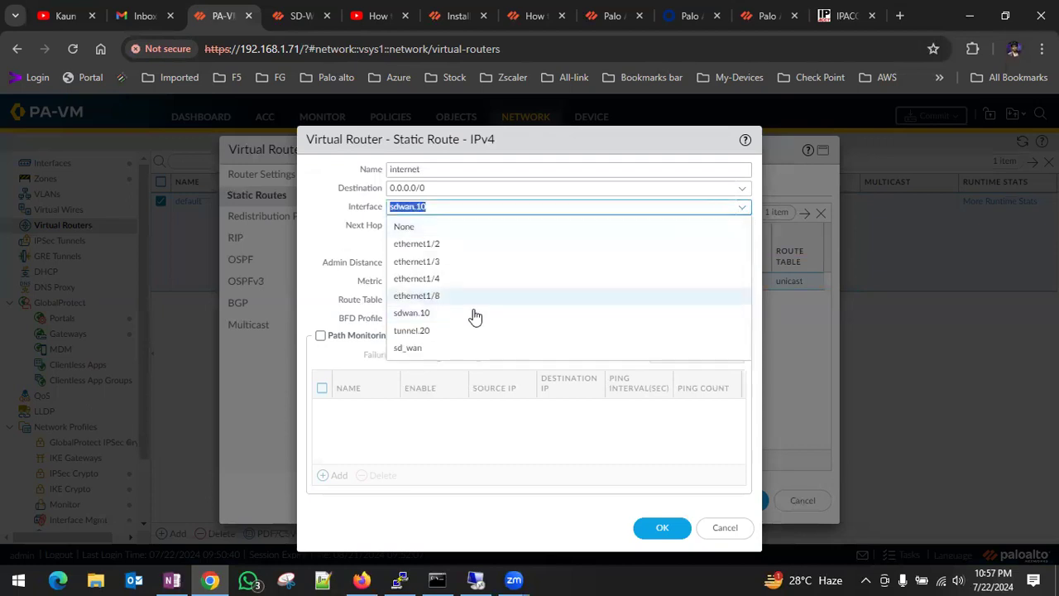
left_click(412, 348)
left_click(642, 187)
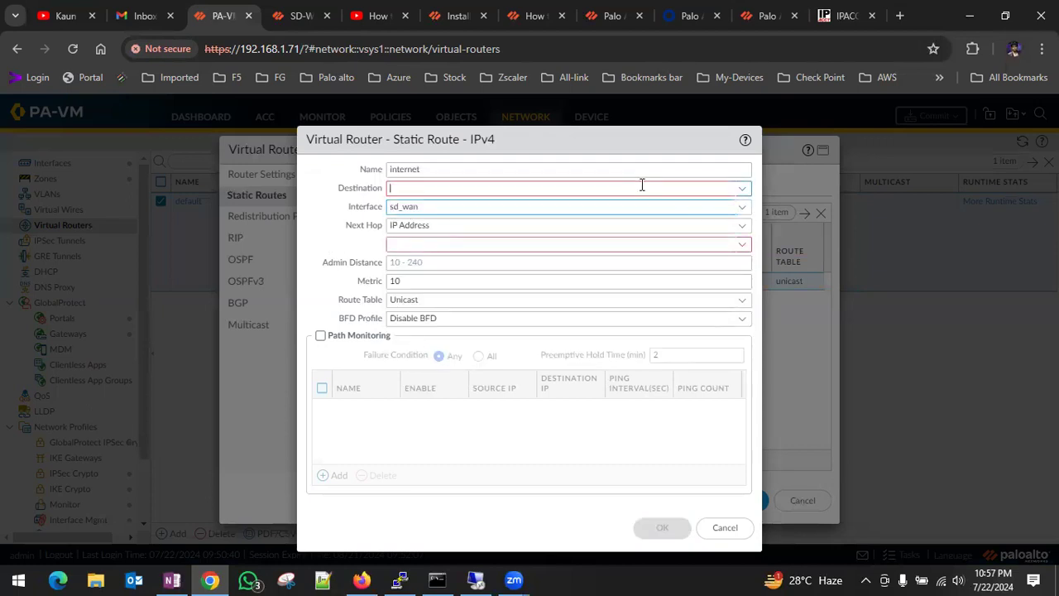
left_click(740, 188)
left_click(438, 222)
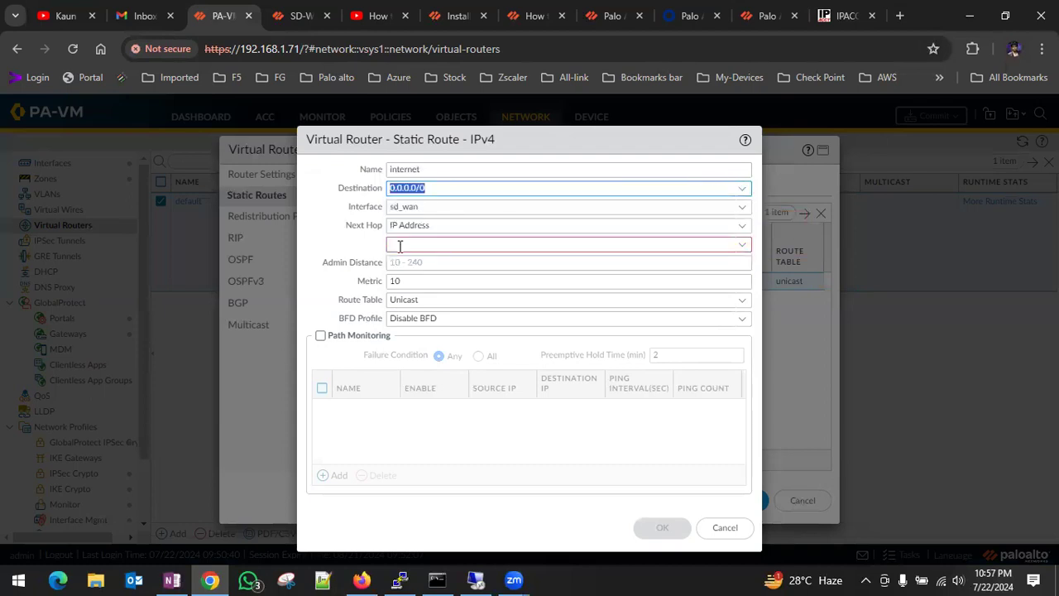
Set the internet route's next hop to None, interface to sdwan.10 and destination to 0.0.0.0/0, and save the route and virtual router.
left_click(742, 225)
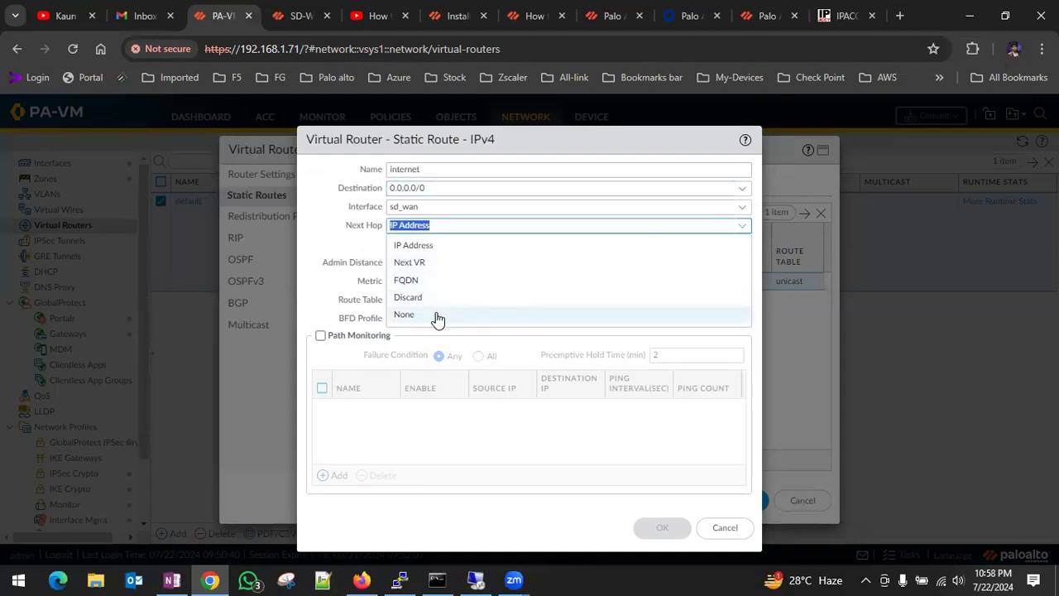
left_click(405, 315)
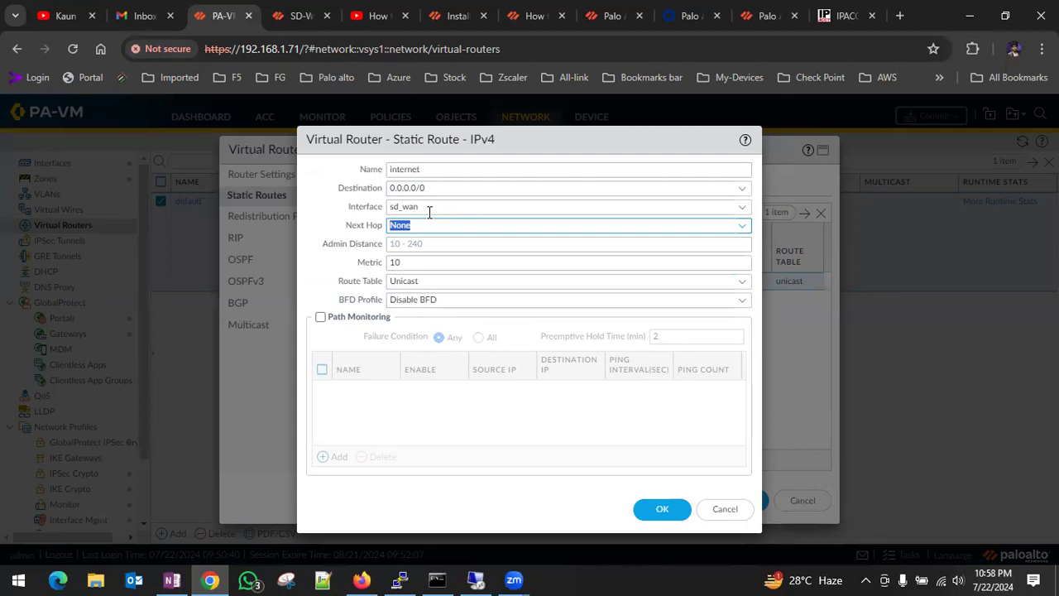
left_click(742, 207)
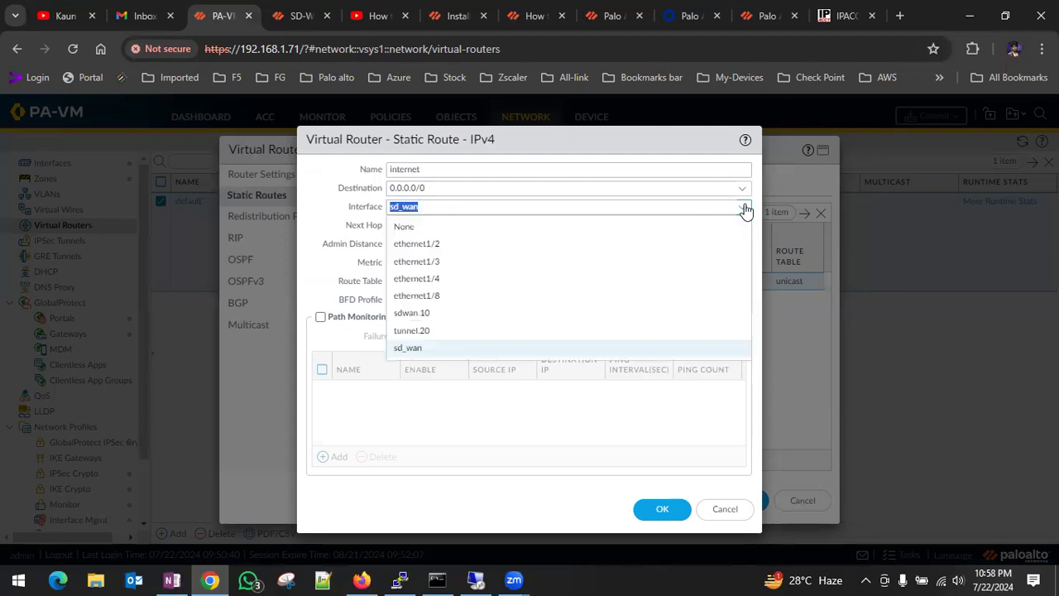
left_click(436, 315)
left_click(436, 187)
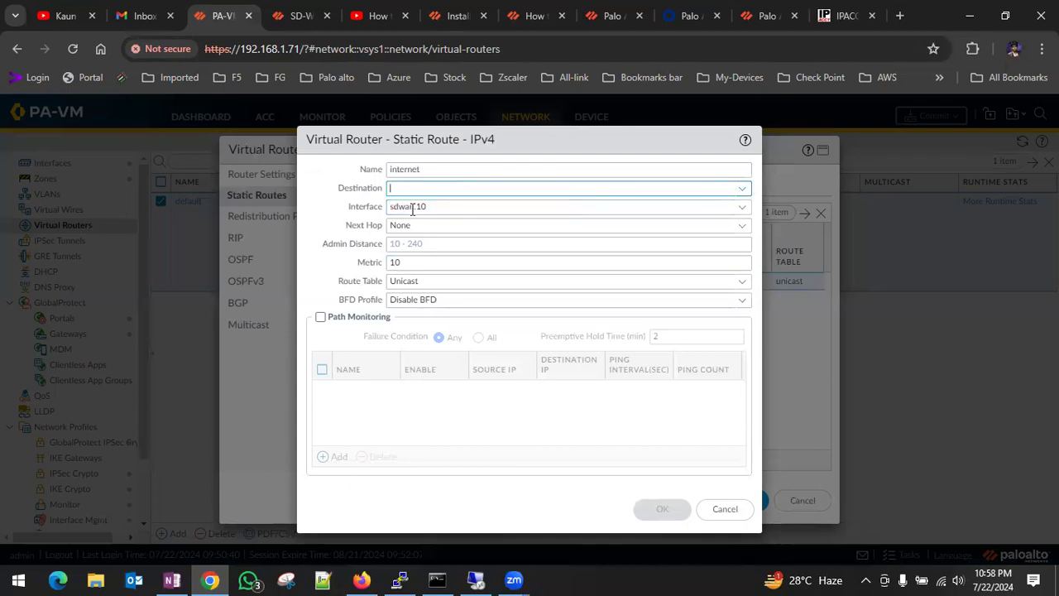
left_click(742, 190)
left_click(413, 207)
left_click(674, 509)
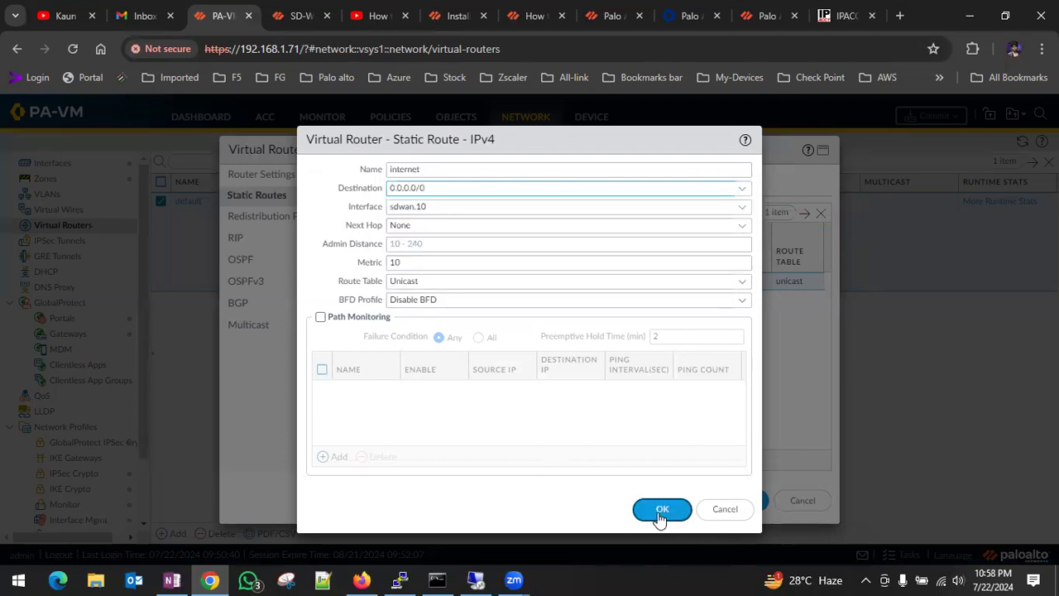
key("Return")
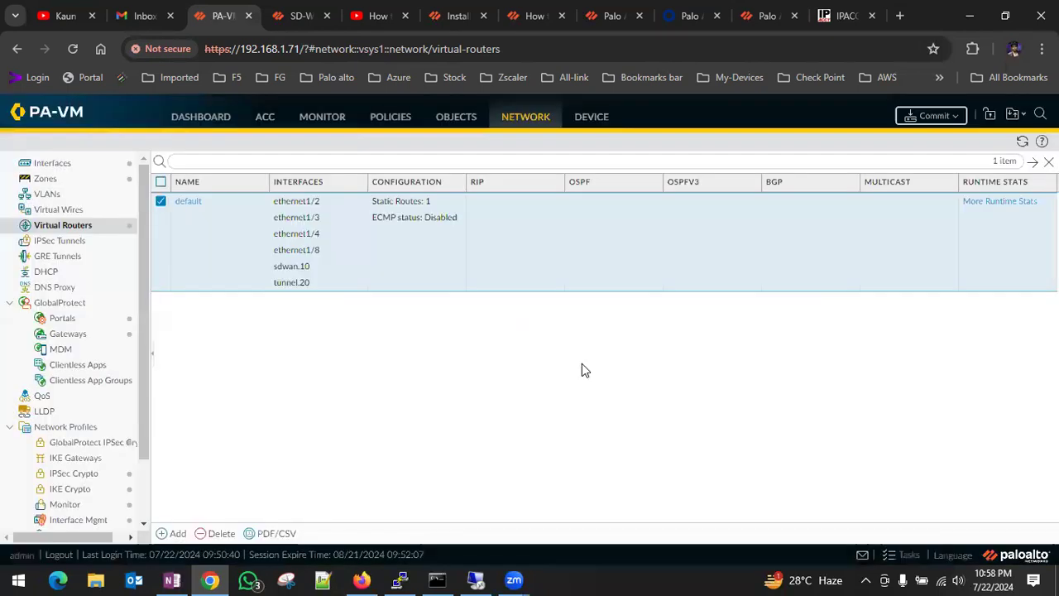
Commit the pending device-and-network changes to the firewall.
left_click(935, 115)
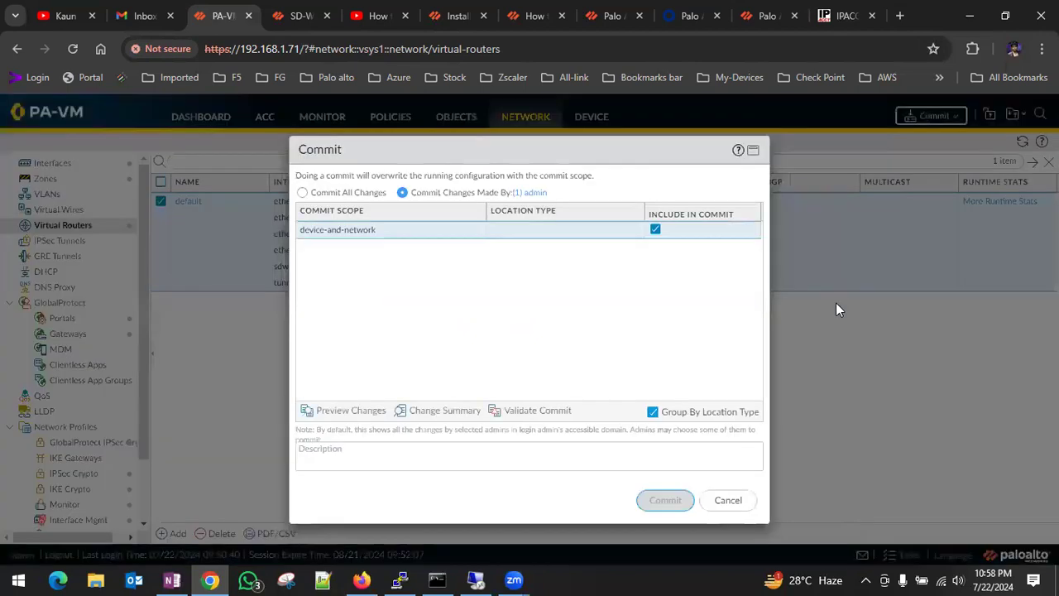
left_click(662, 500)
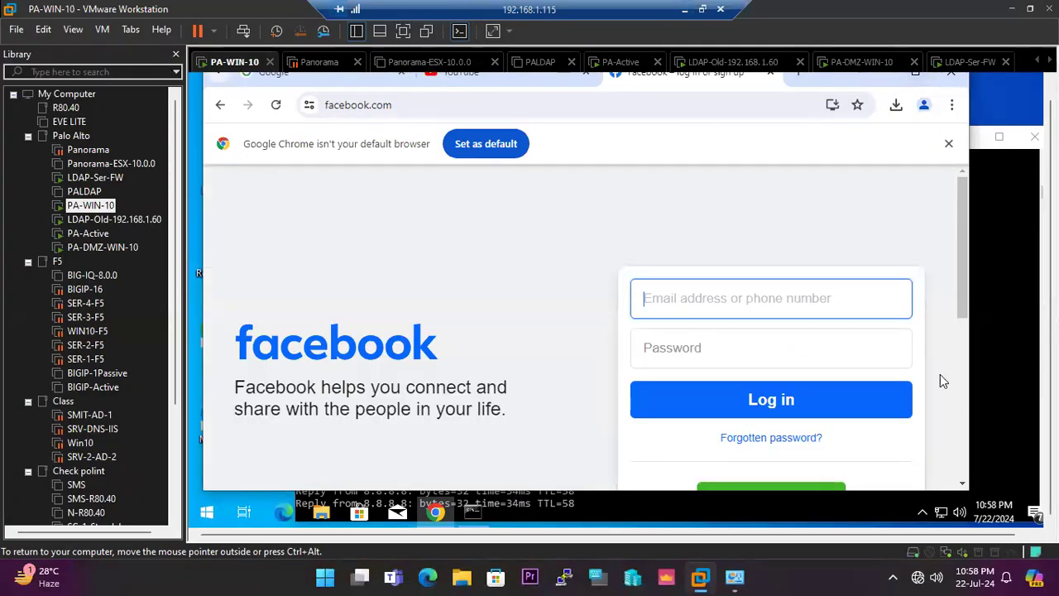
On the PA-WIN-10 virtual machine, check the running ping to 8.8.8.8 and try loading google.com in the Facebook browser tab.
left_click(1001, 339)
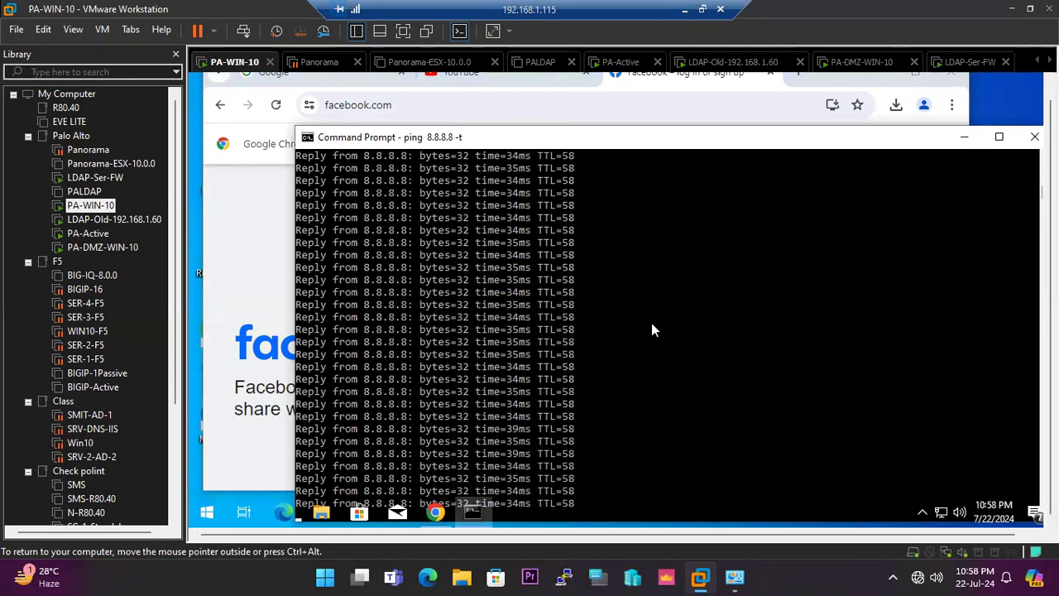
left_click_drag(669, 143, 667, 118)
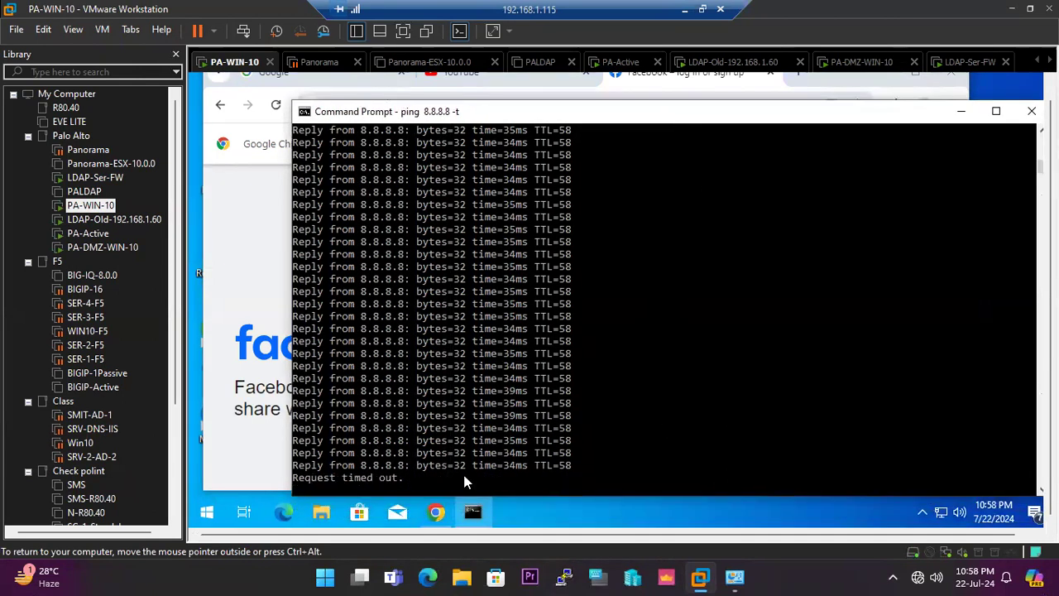
left_click(509, 97)
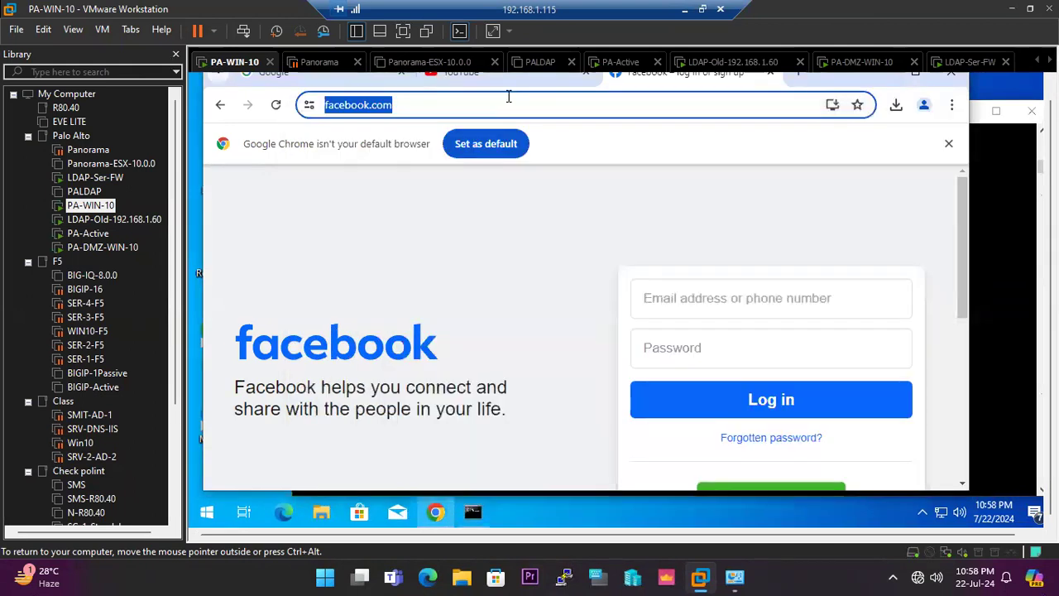
type("g")
key("Right")
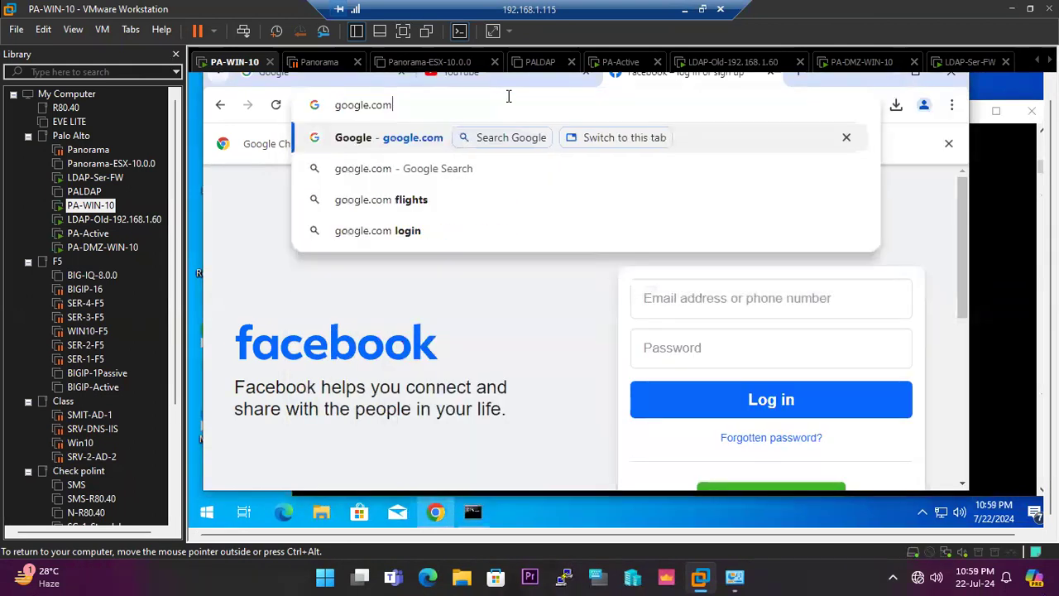
key("Return")
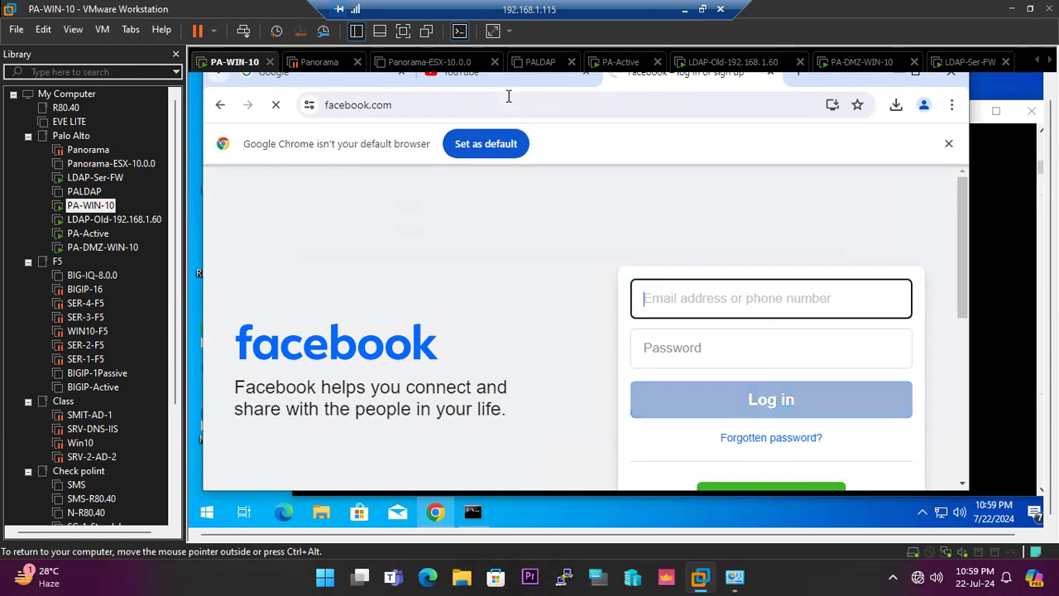
Test internet access again by opening Google in a new browser tab on the PA-WIN-10 virtual machine.
left_click(786, 66)
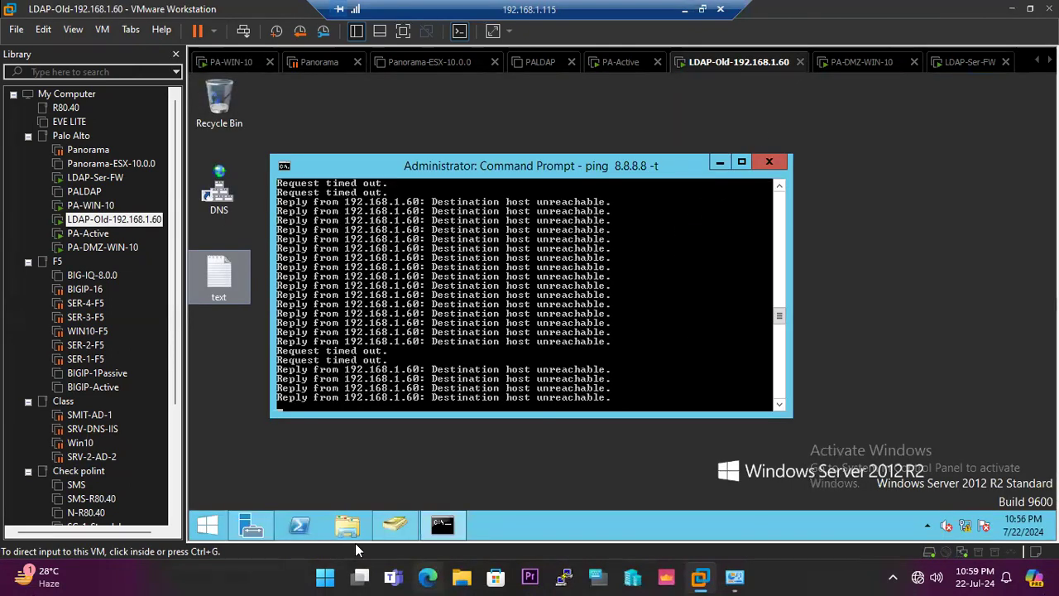
left_click(91, 205)
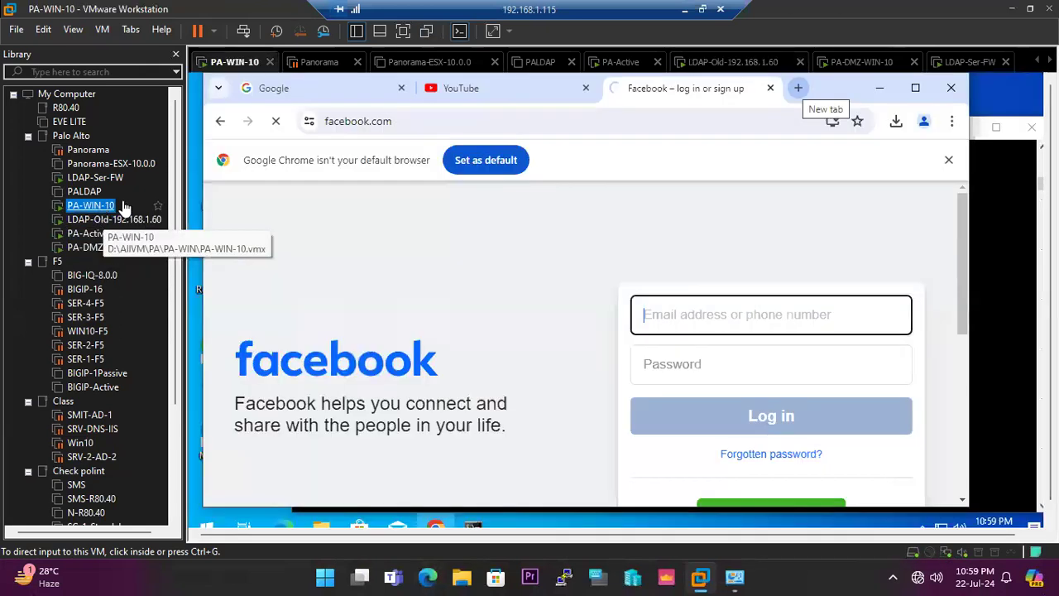
left_click(798, 90)
left_click(501, 113)
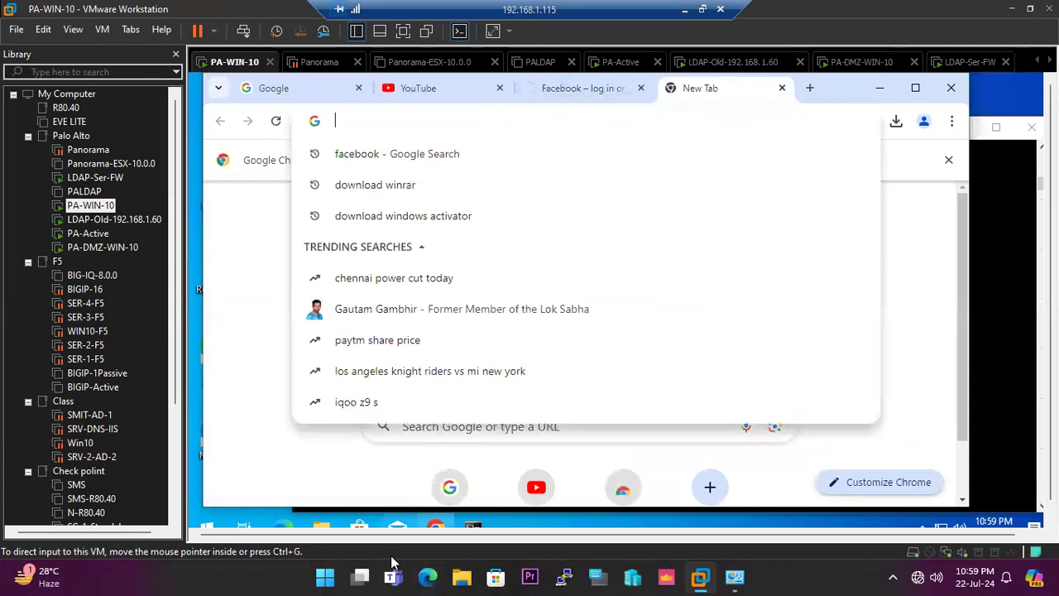
left_click(450, 488)
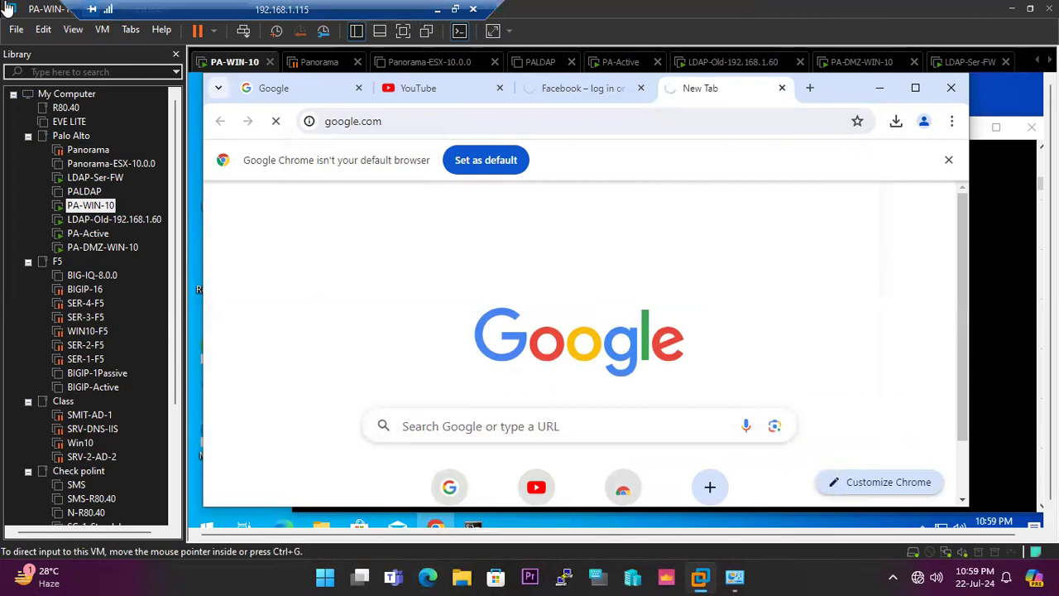
key("ctrl+alt")
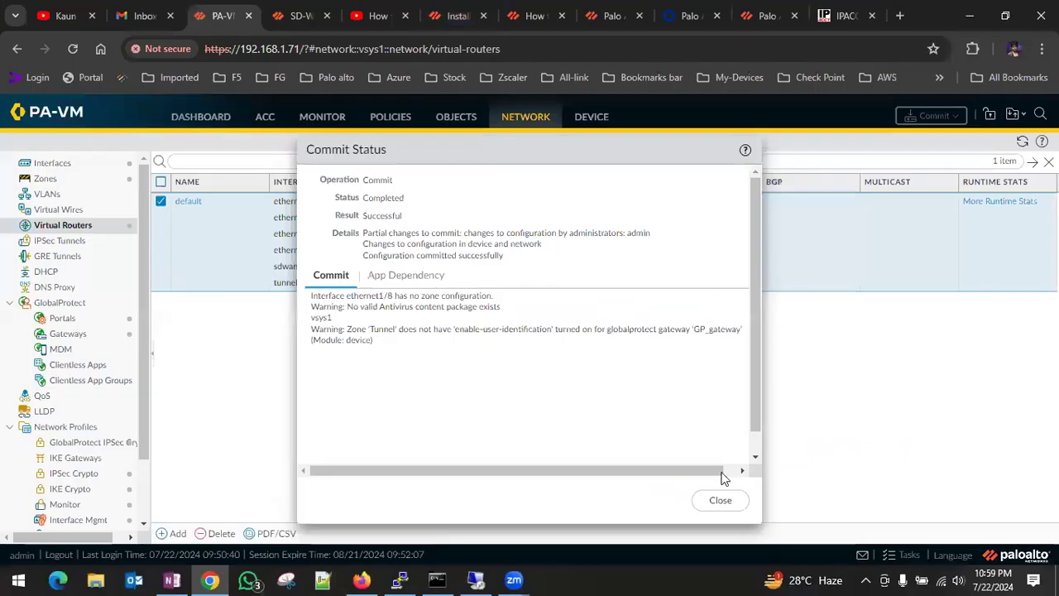
Return to the firewall, dismiss the commit status and review the traffic log.
left_click(721, 499)
left_click(324, 122)
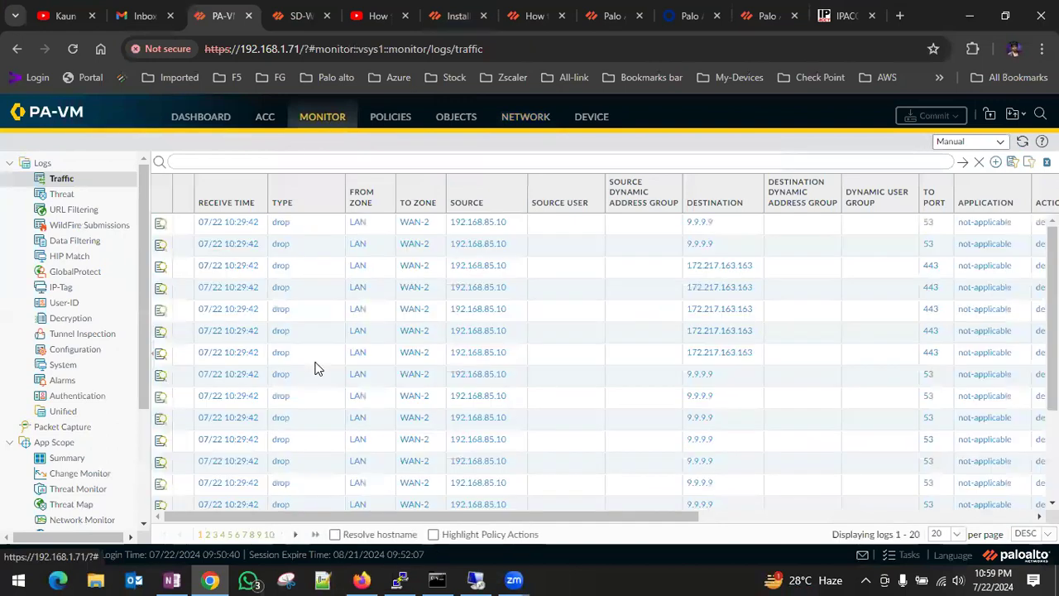
left_click_drag(578, 515, 521, 577)
Replace the WAN destination zone of the Local-Internet security rule with SD-WAN and save the rule.
left_click(390, 122)
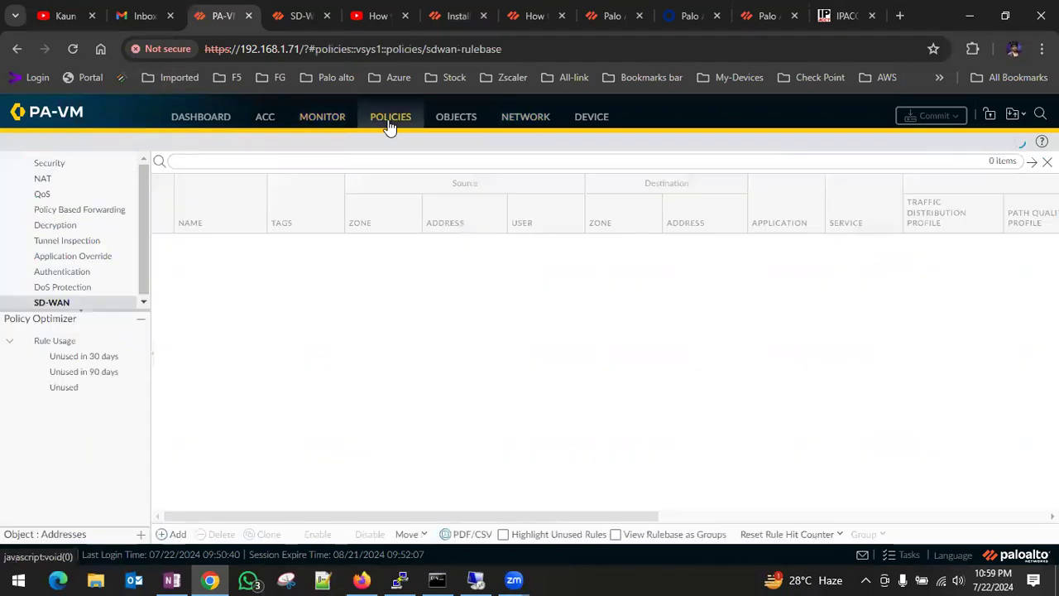
left_click(51, 164)
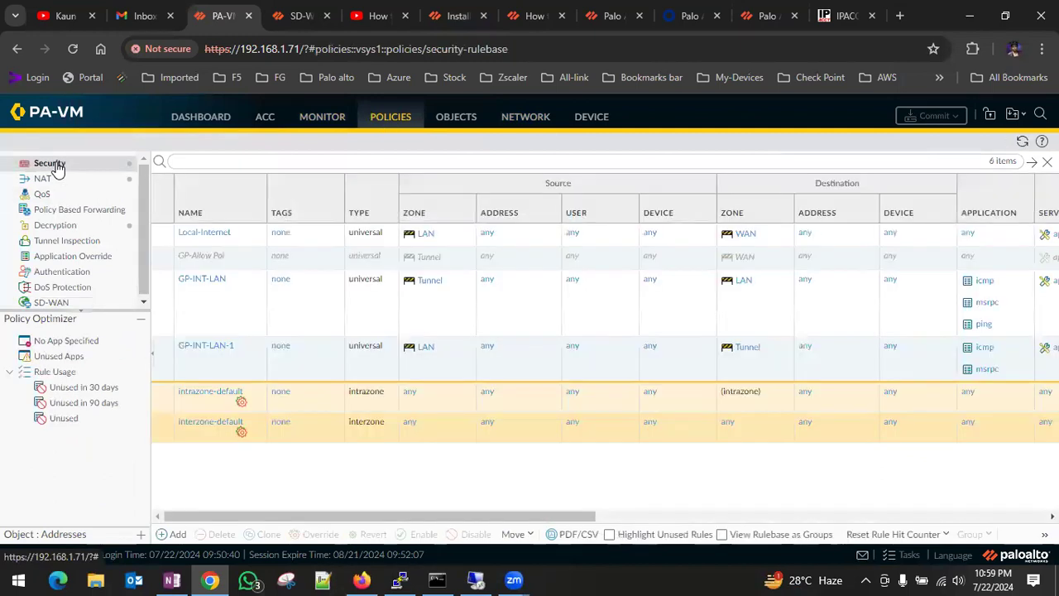
left_click(214, 237)
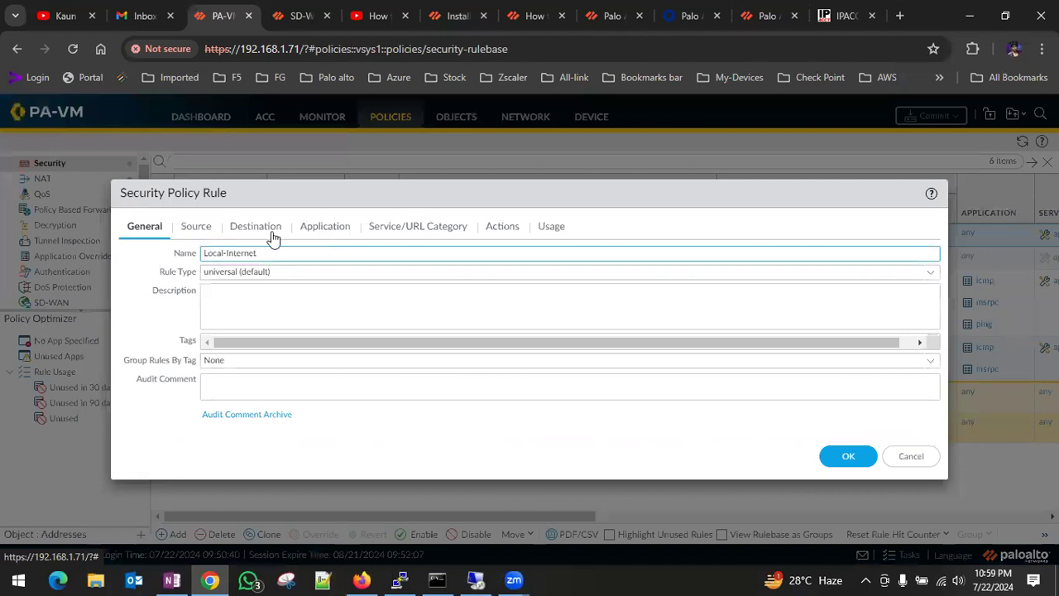
left_click(199, 227)
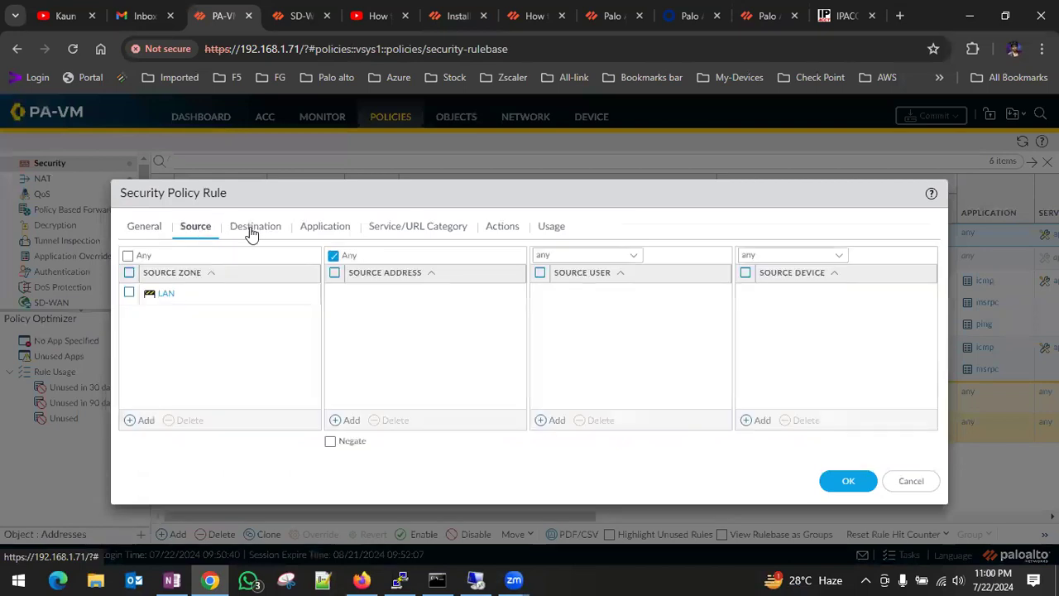
left_click(252, 228)
left_click(129, 293)
left_click(179, 420)
left_click(142, 421)
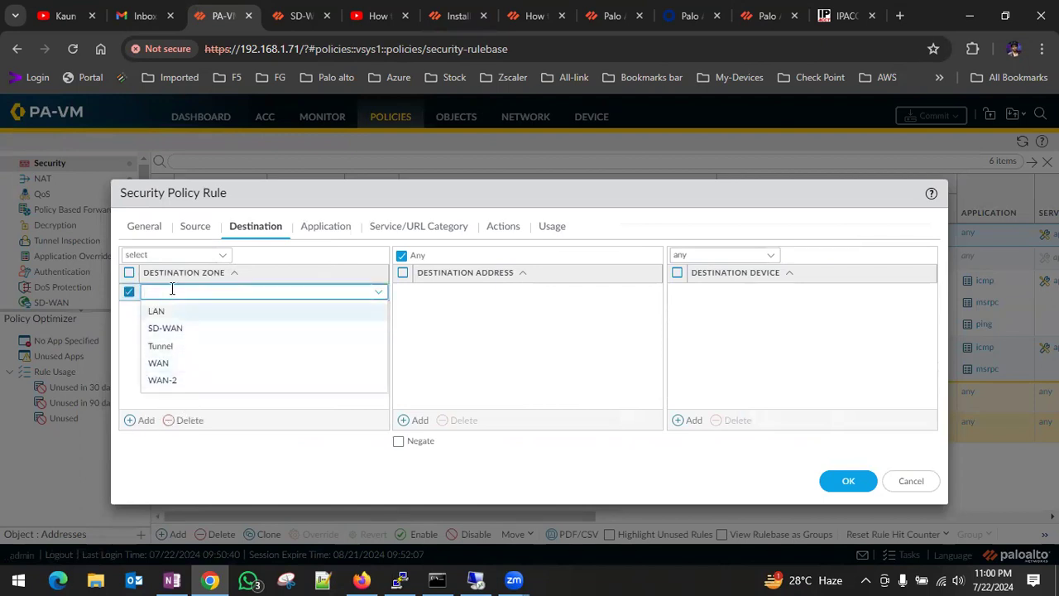
left_click(192, 338)
left_click(283, 354)
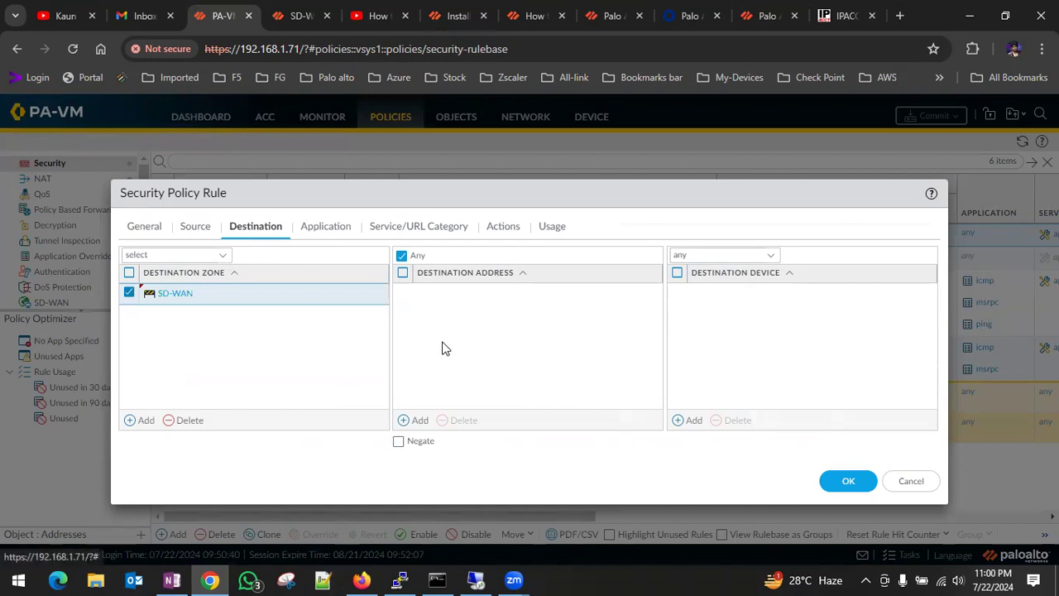
left_click(844, 486)
Check the NAT rules and commit the pending policy-and-objects changes.
left_click(45, 179)
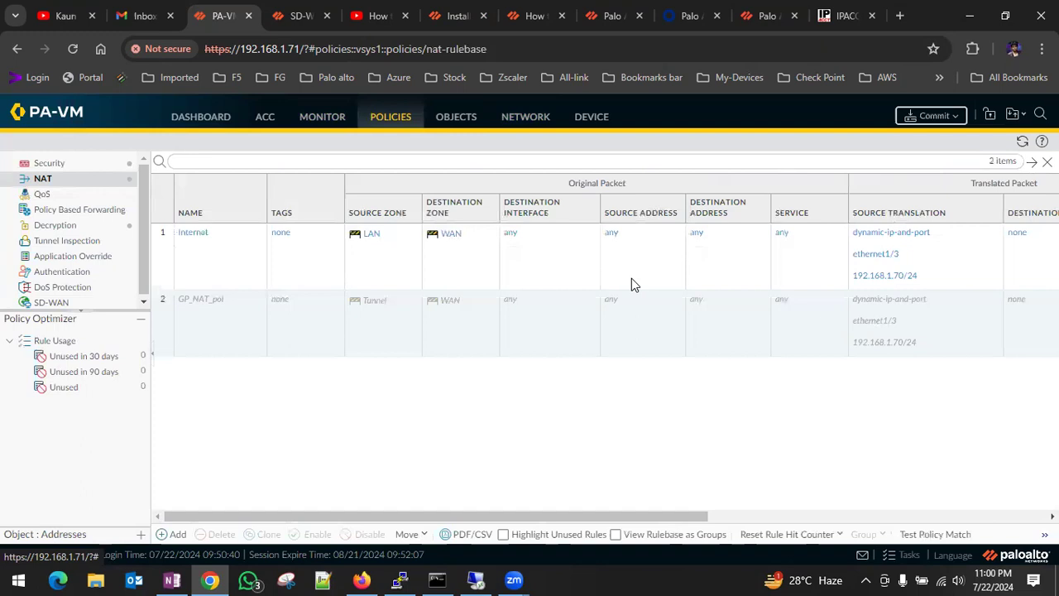
left_click(906, 116)
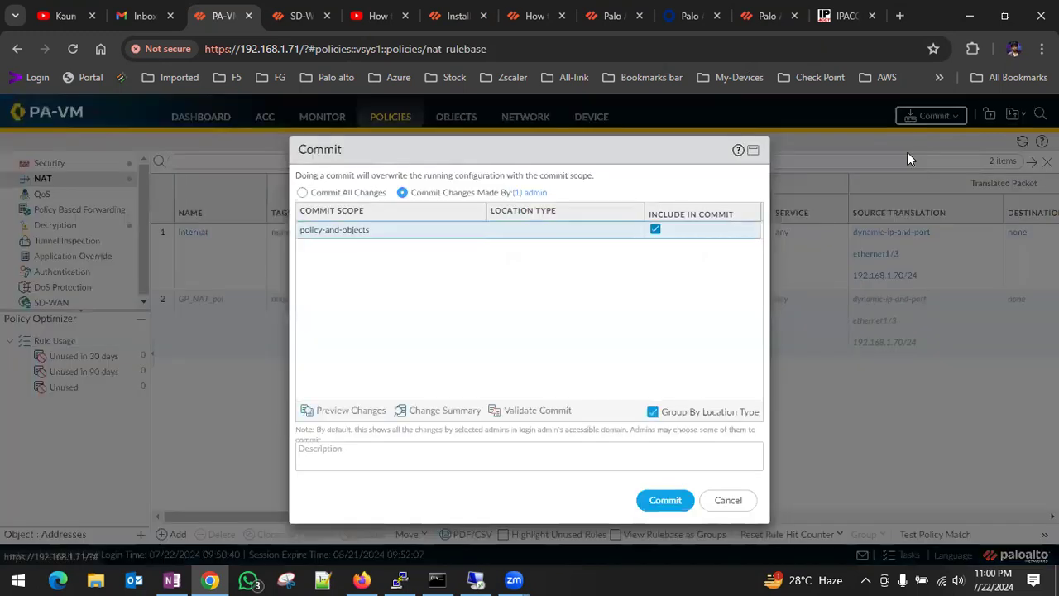
left_click(665, 506)
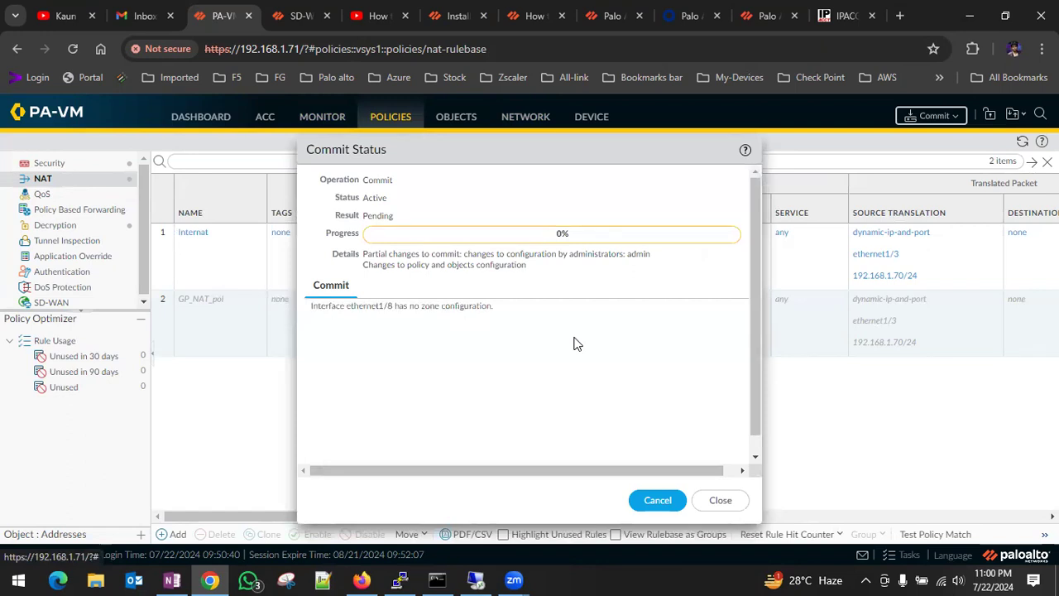
Switch to the remote desktop session and check the google.com page and the 8.8.8.8 ping on PA-WIN-10.
mouse_move(475, 579)
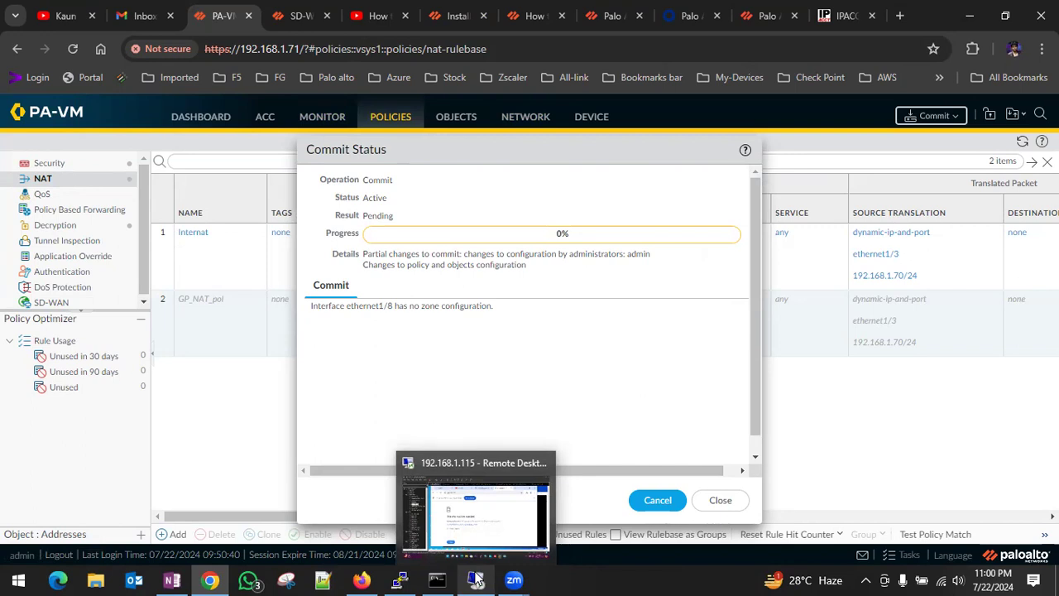
left_click(476, 579)
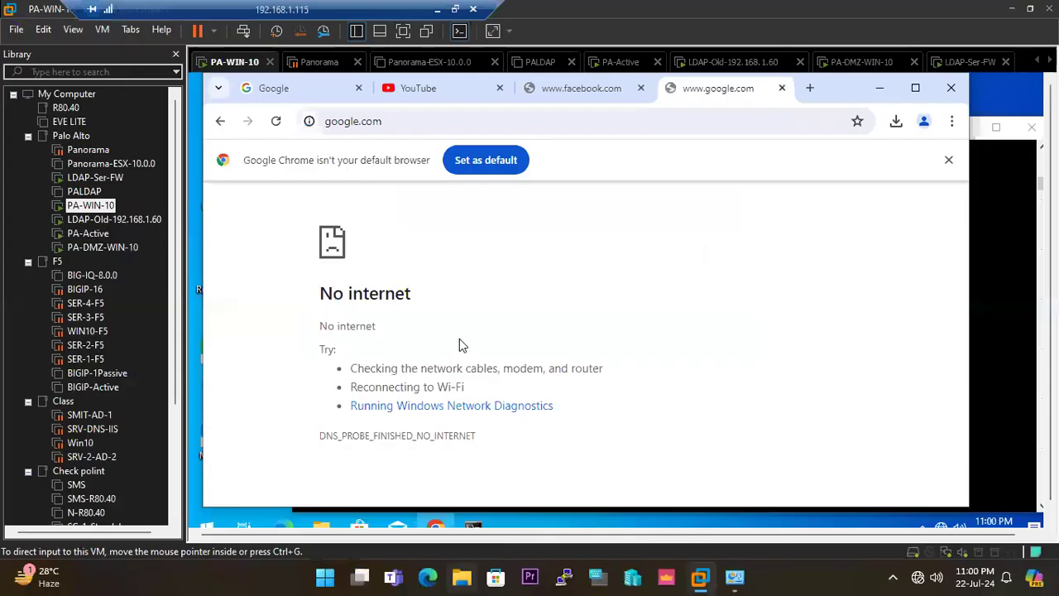
left_click(994, 371)
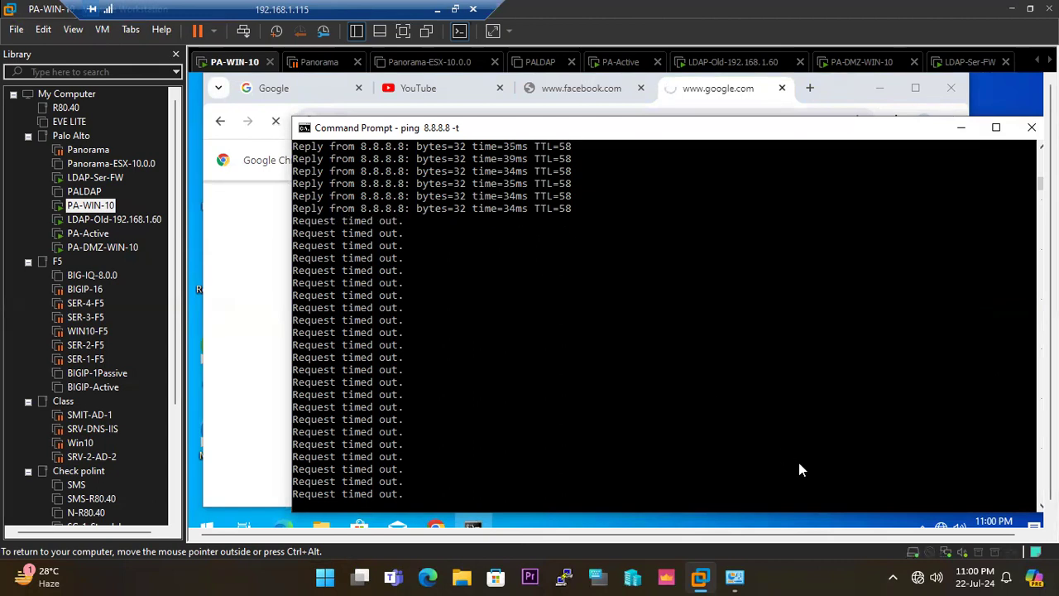
mouse_move(940, 528)
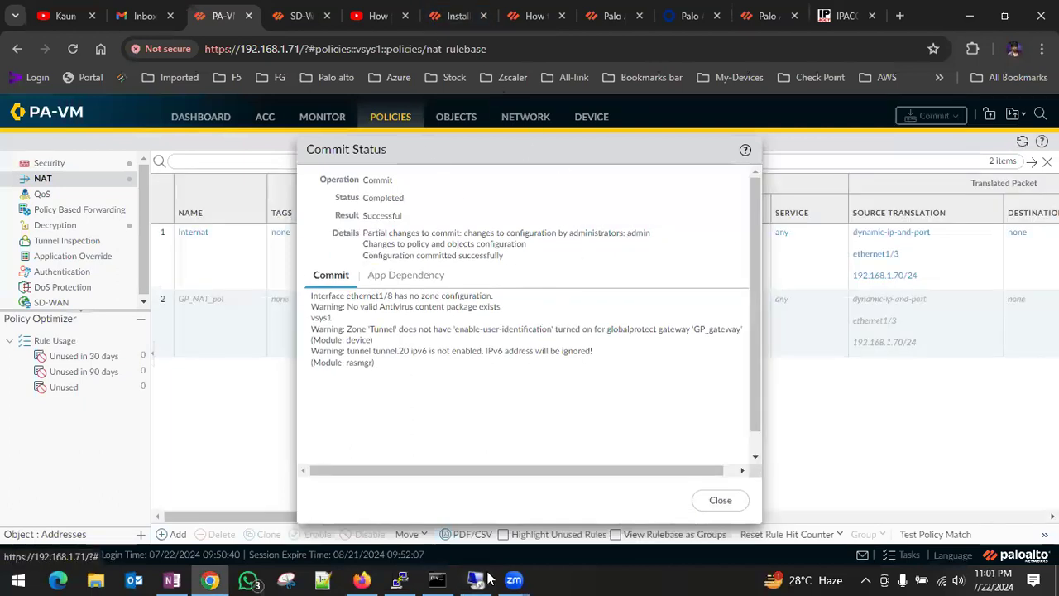
Check the 8.8.8.8 ping on PA-WIN-10, return to the firewall and set the Internat NAT rule's destination zone to SD-WAN.
key("alt+Tab")
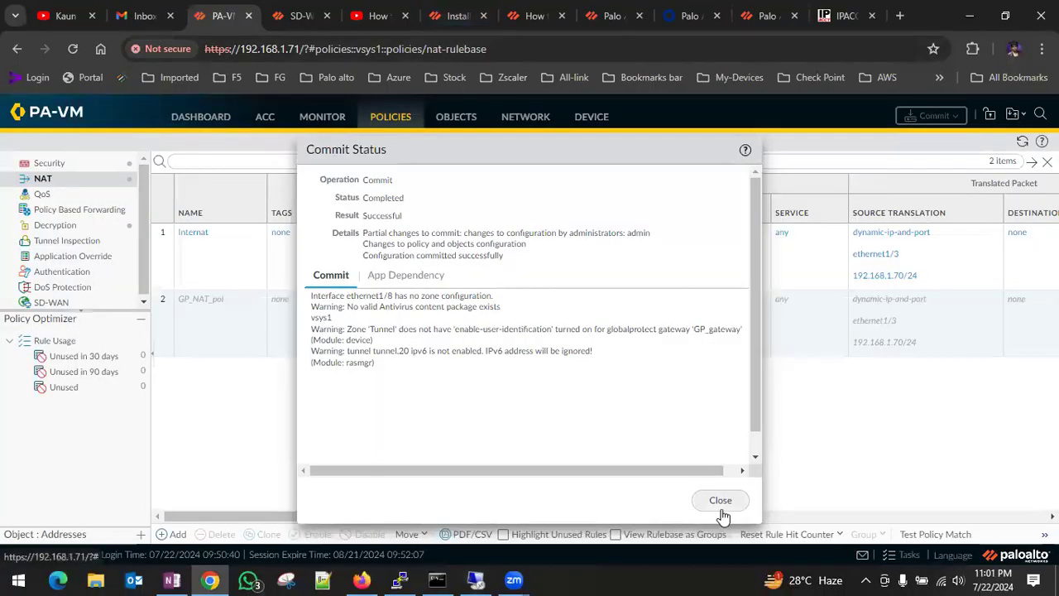
left_click(718, 498)
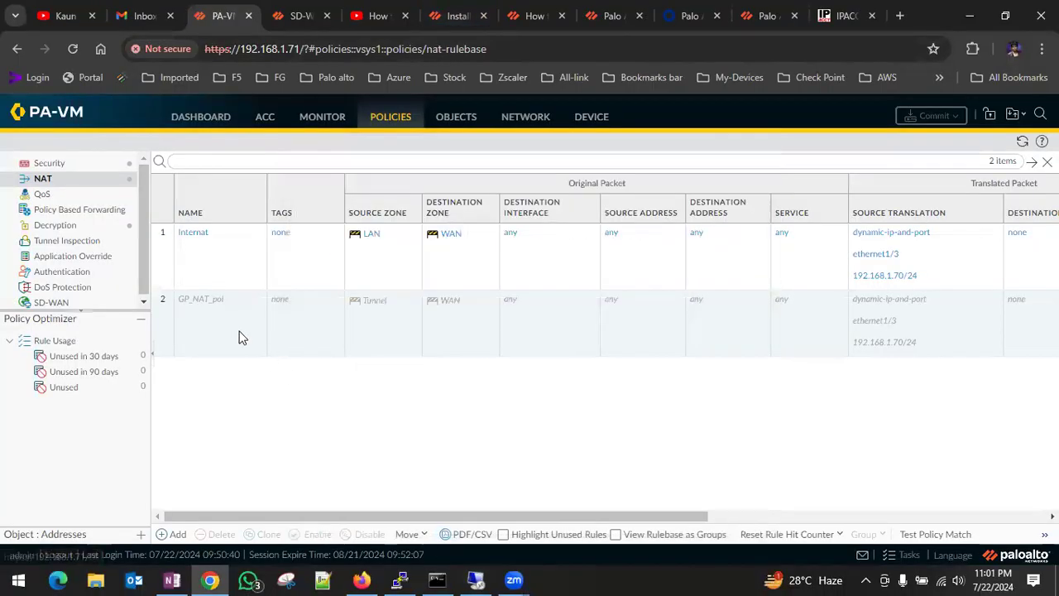
left_click(206, 239)
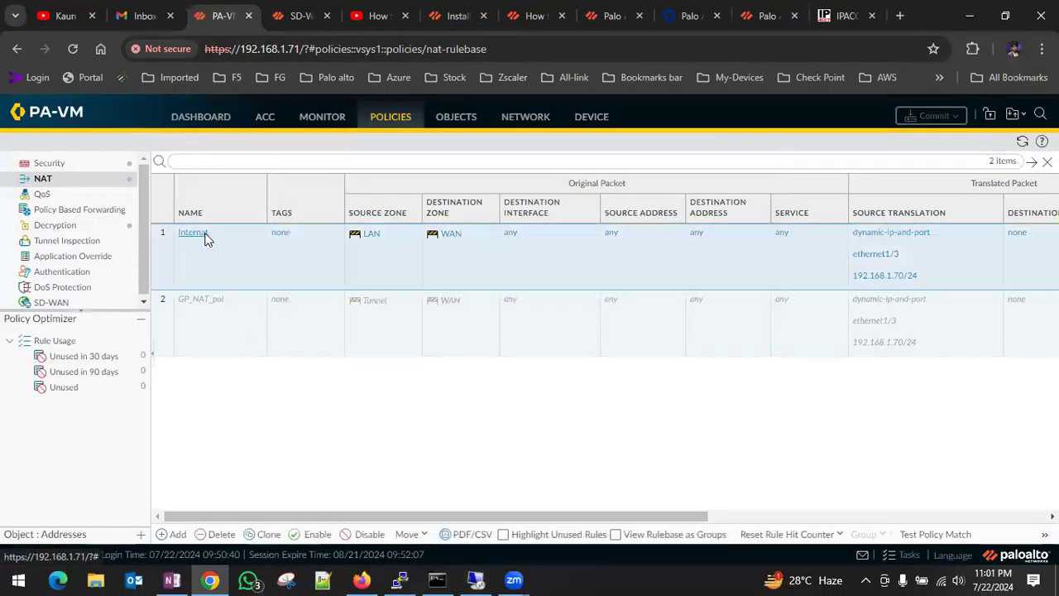
left_click(316, 231)
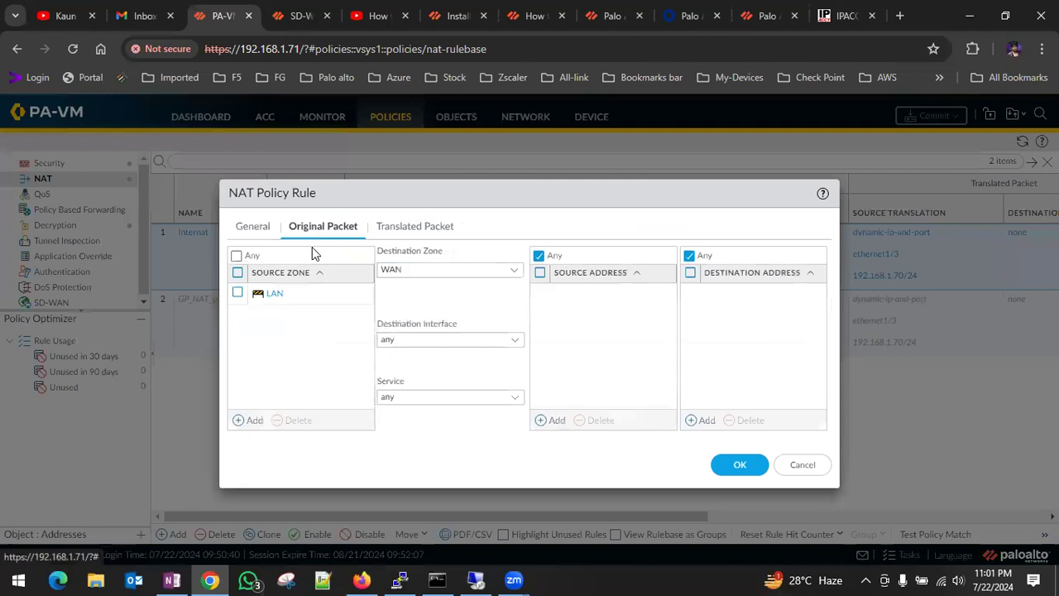
left_click(515, 271)
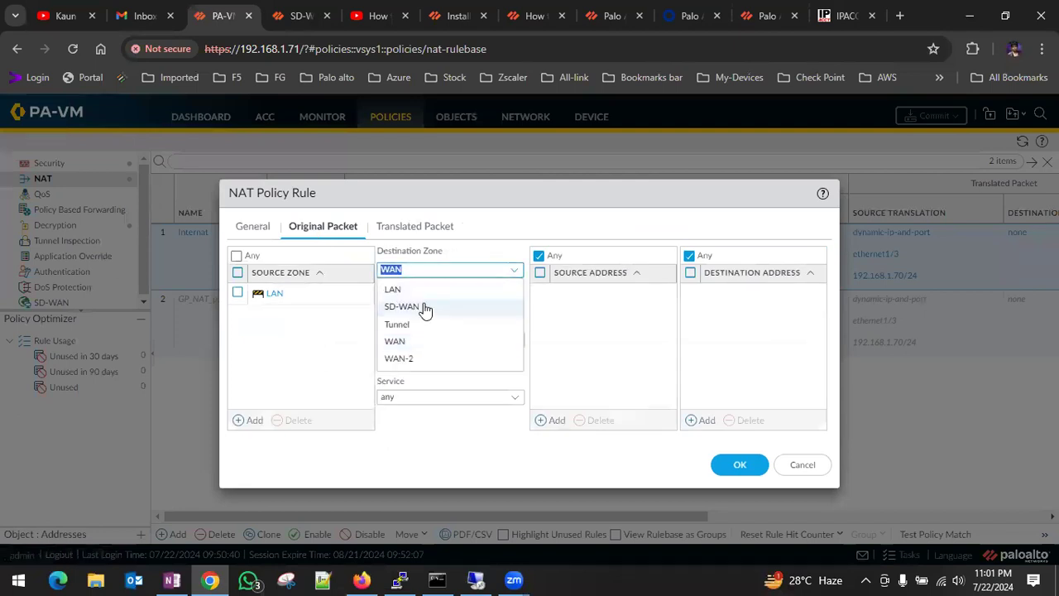
Set the Internat NAT rule's source translation to interface ethernet1/4 with IP address 192.168.0.70/24 and save the rule.
left_click(399, 231)
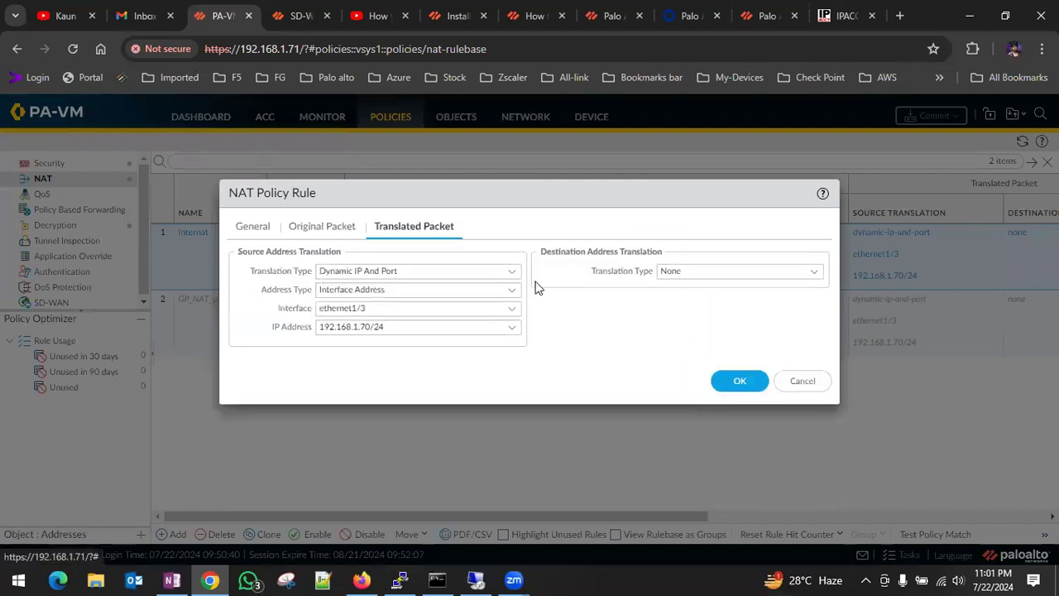
left_click(739, 384)
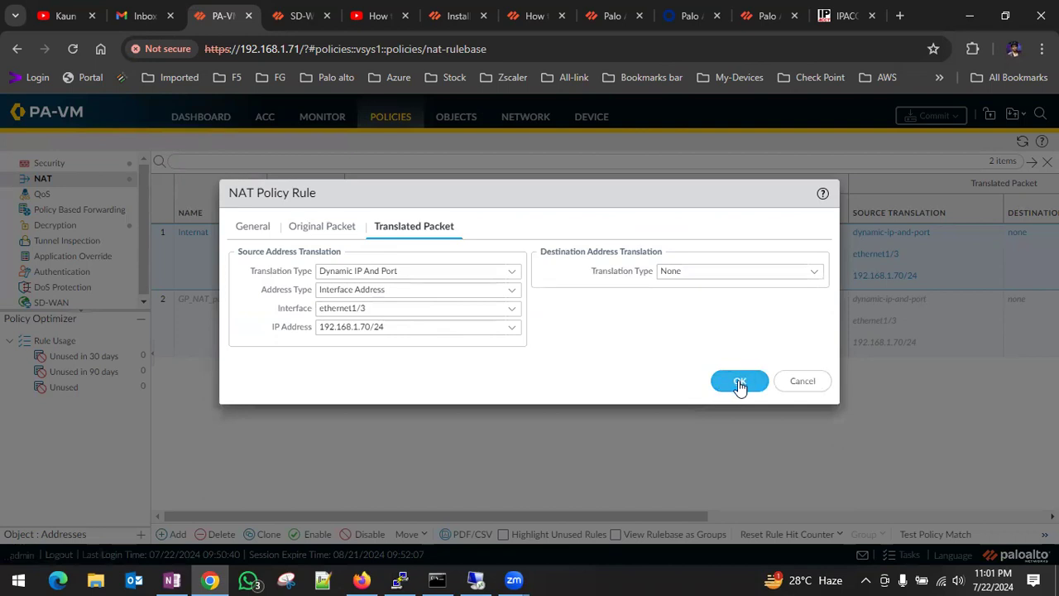
left_click(515, 308)
left_click(386, 366)
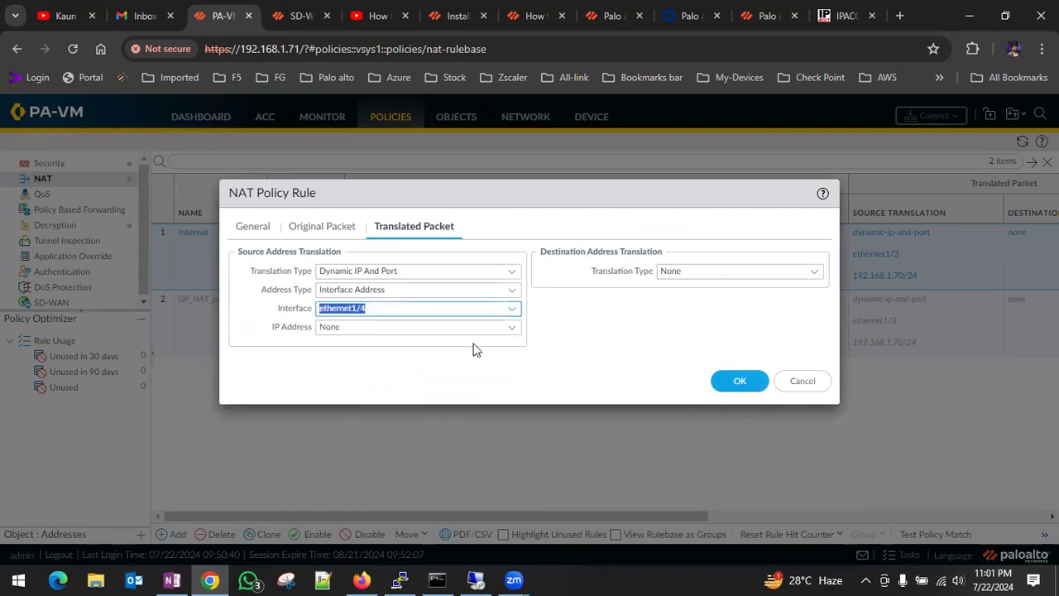
left_click(515, 327)
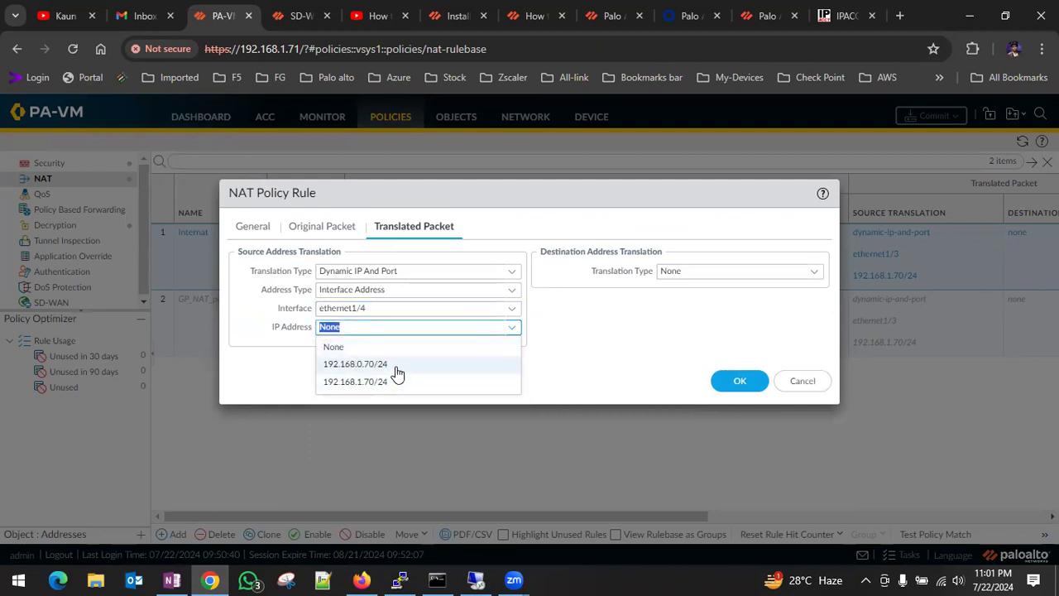
left_click(398, 368)
left_click(734, 383)
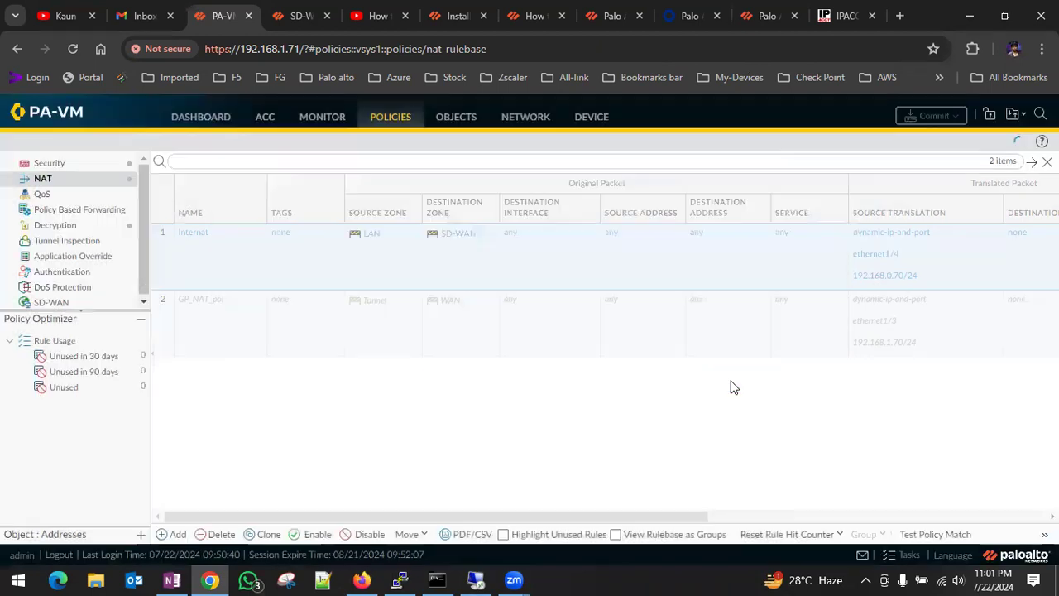
Commit the policy-and-objects changes made by admin.
left_click(933, 116)
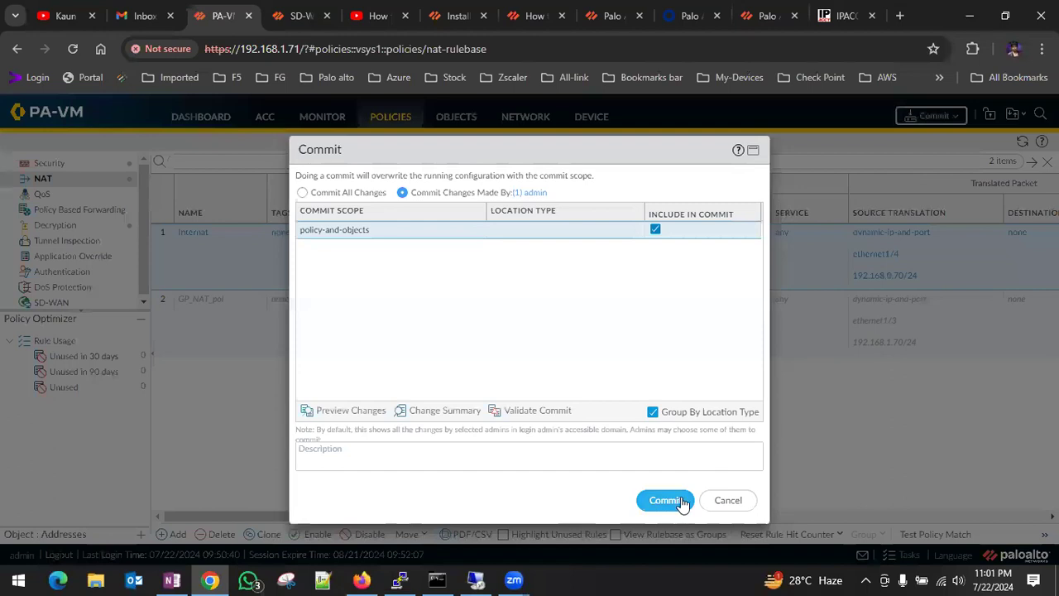
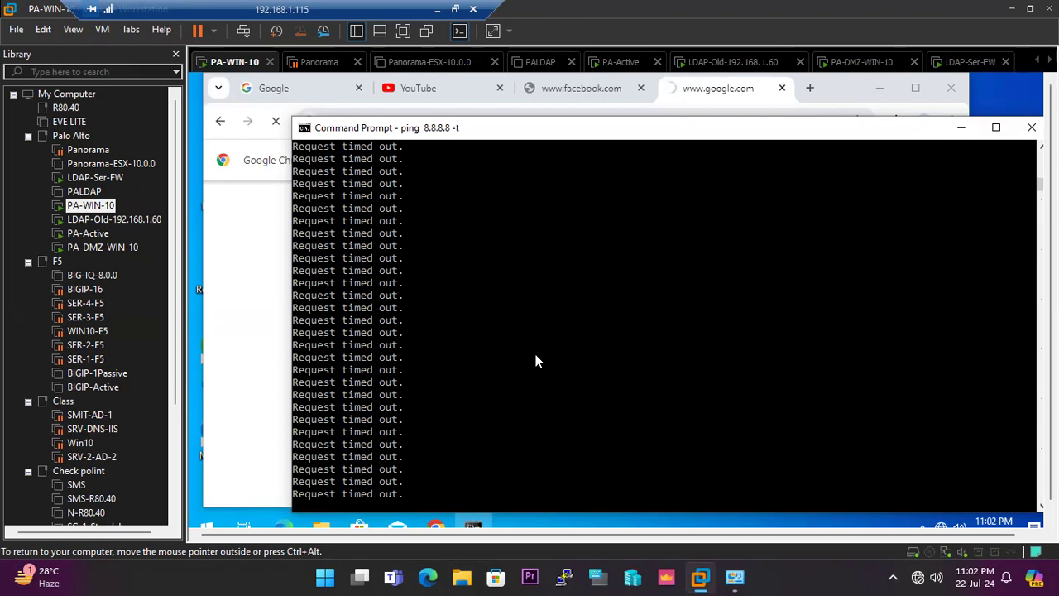
Reload google.com in the browser on PA-WIN-10 to test internet access.
left_click(255, 260)
left_click(383, 121)
key("Return")
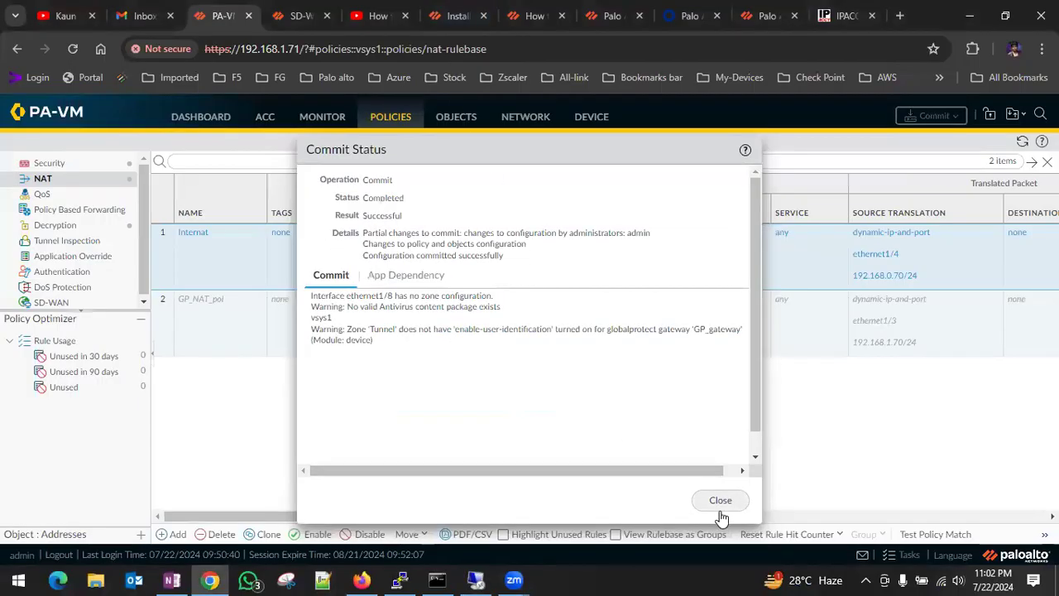
Return to the firewall, dismiss the commit status, and refresh and examine the traffic logs for zones, destinations, actions and matched rules.
left_click(717, 499)
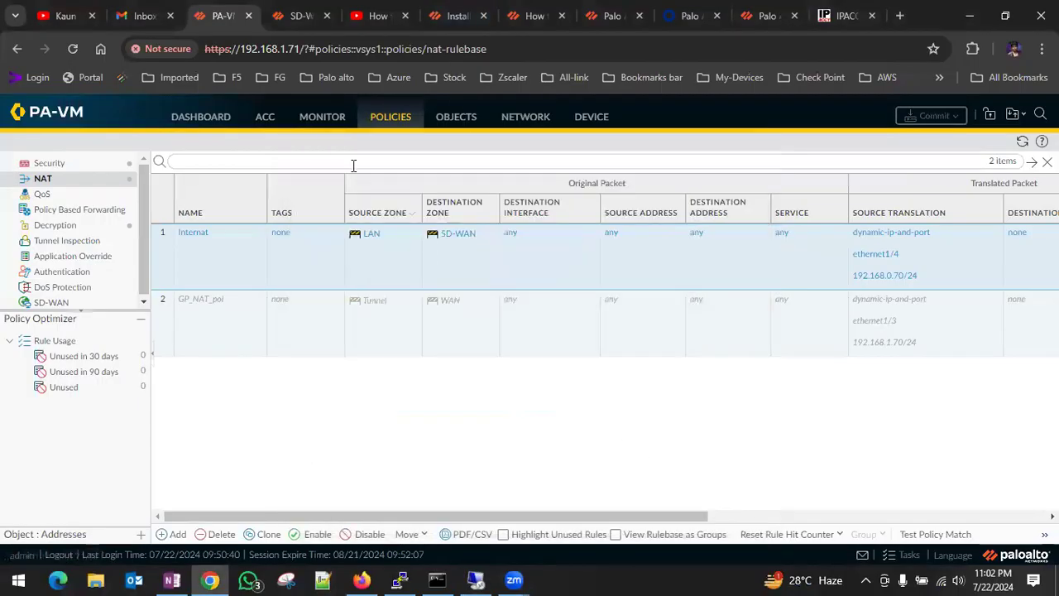
left_click(326, 126)
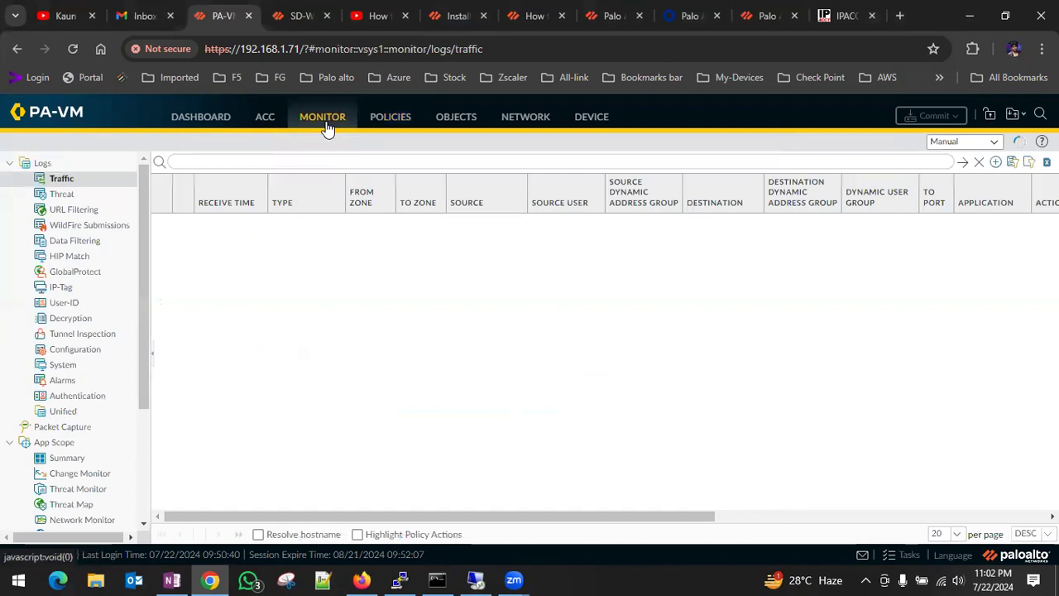
left_click_drag(558, 515, 384, 539)
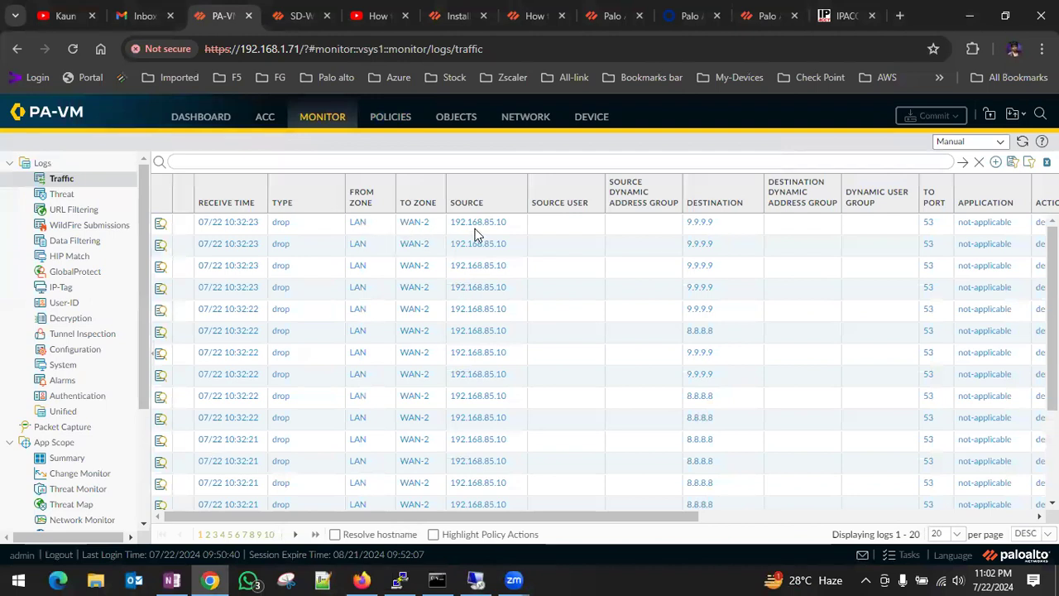
left_click_drag(601, 520, 746, 227)
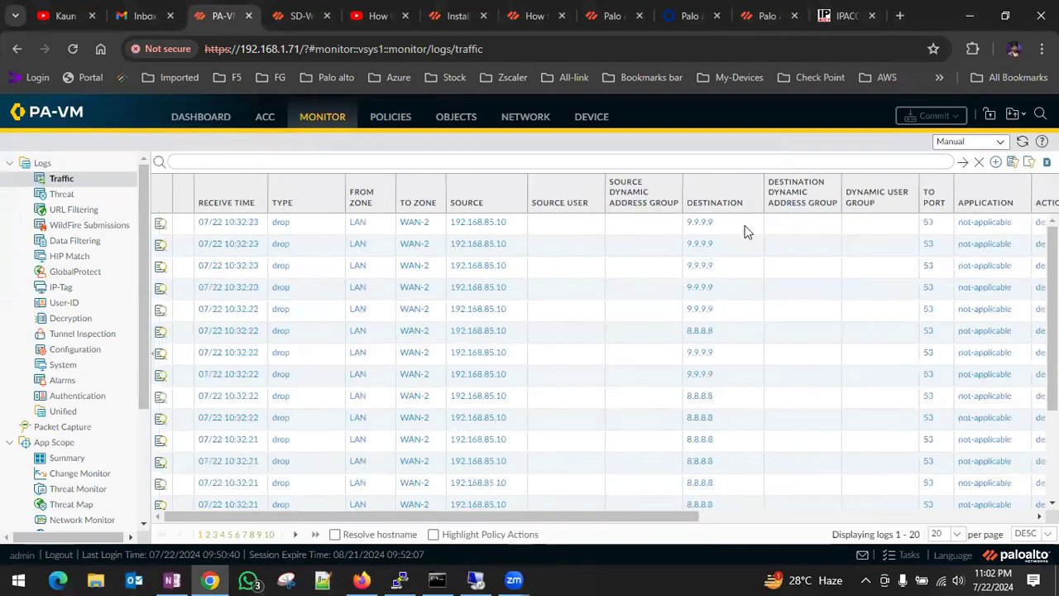
left_click(967, 165)
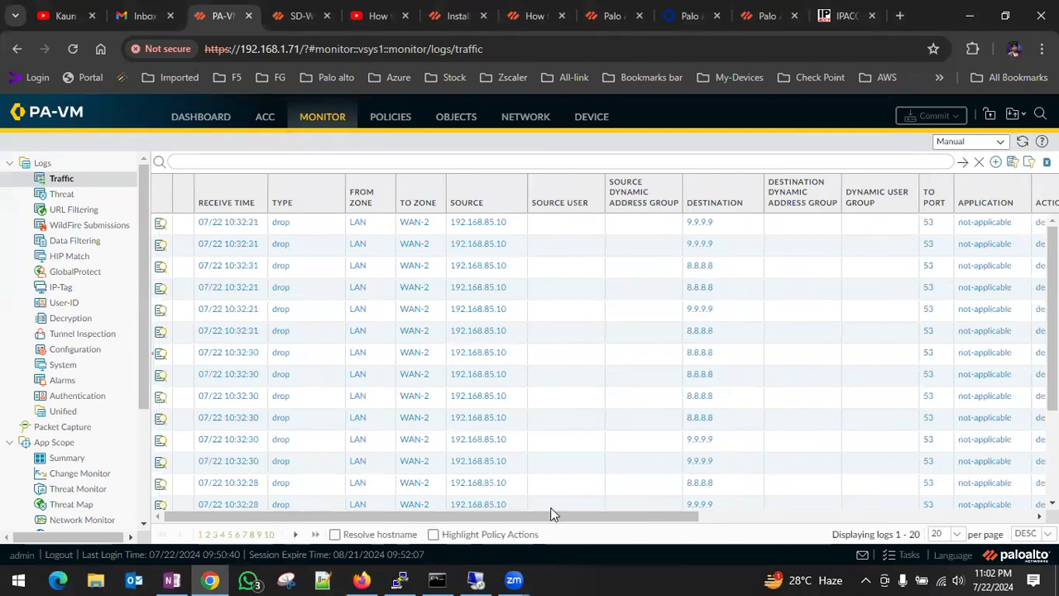
left_click_drag(557, 520, 619, 521)
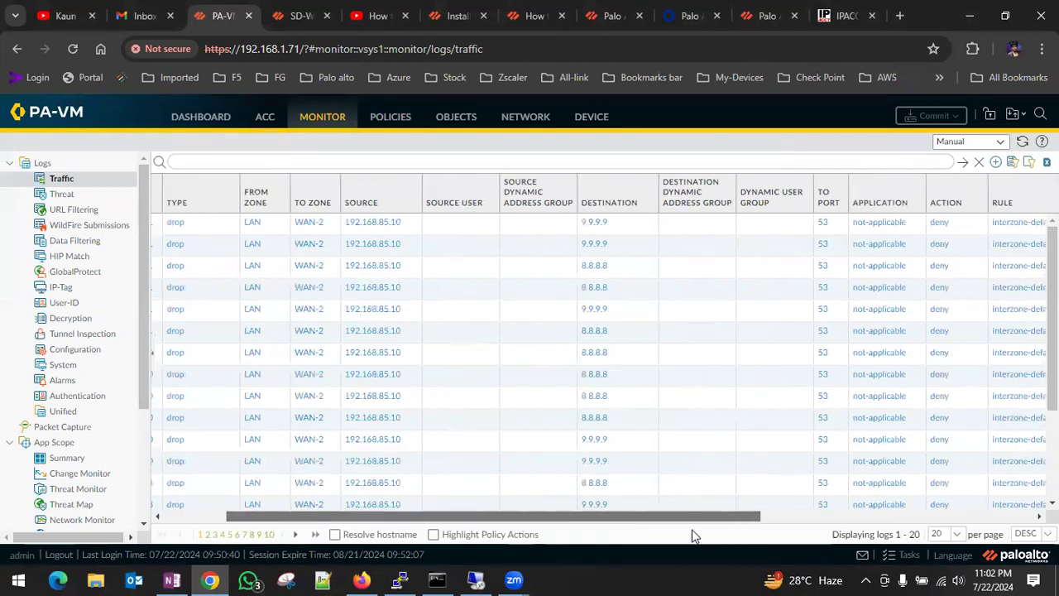
left_click_drag(716, 532, 362, 488)
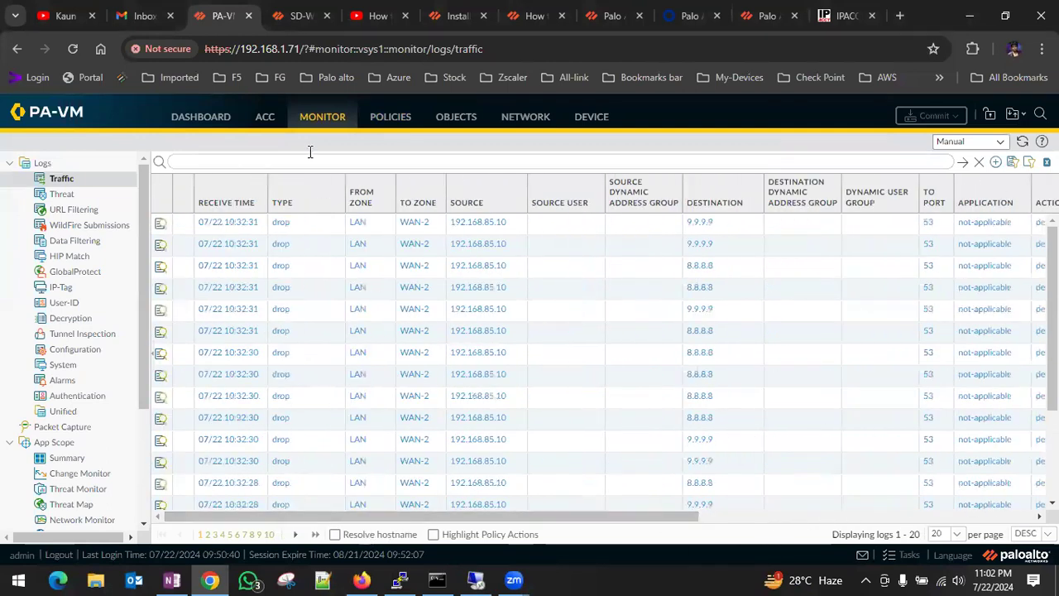
Review the security policy rules, checking the Local-Internet rule's zones and remaining settings.
left_click(387, 120)
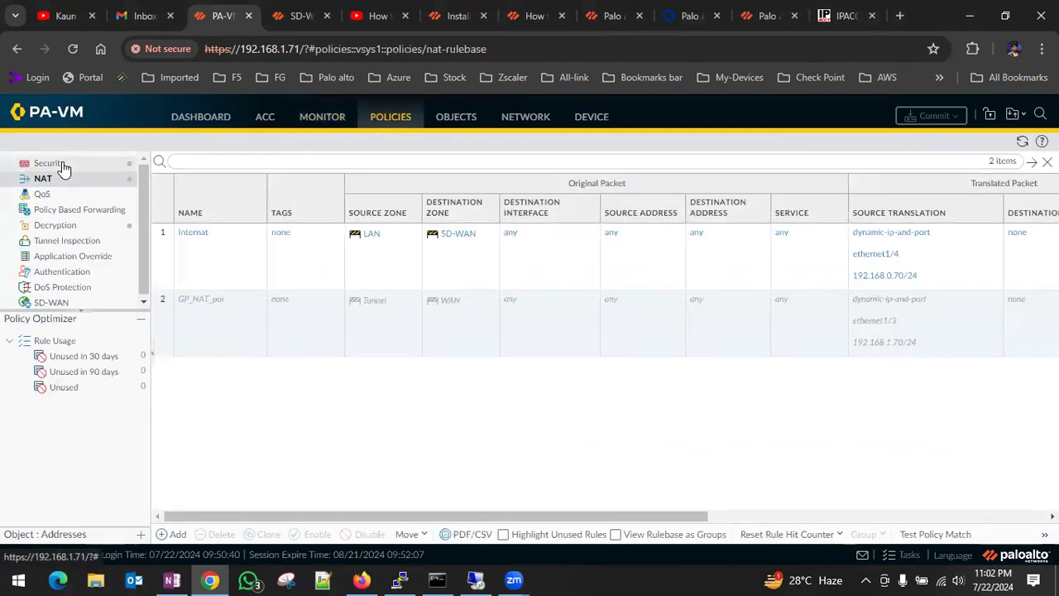
left_click(63, 168)
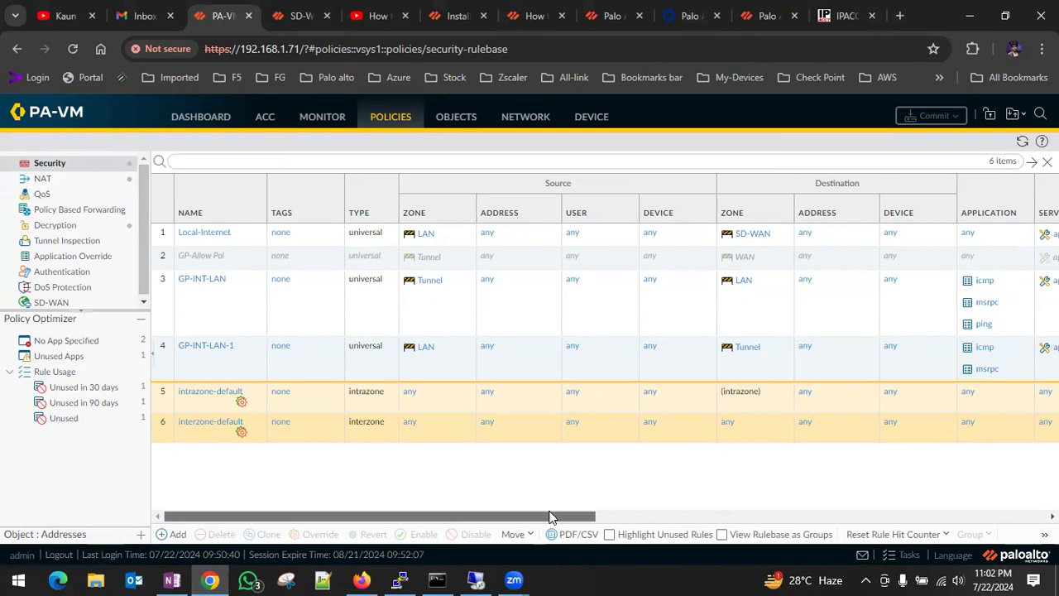
left_click_drag(553, 516, 684, 519)
left_click_drag(683, 517, 538, 518)
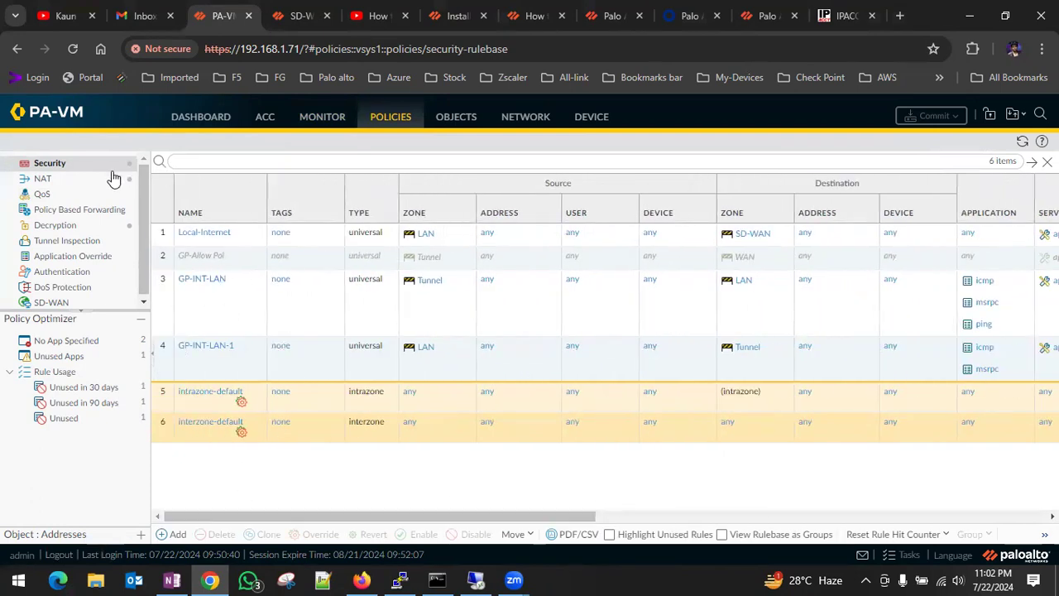
Clone the Internat NAT rule.
left_click(55, 185)
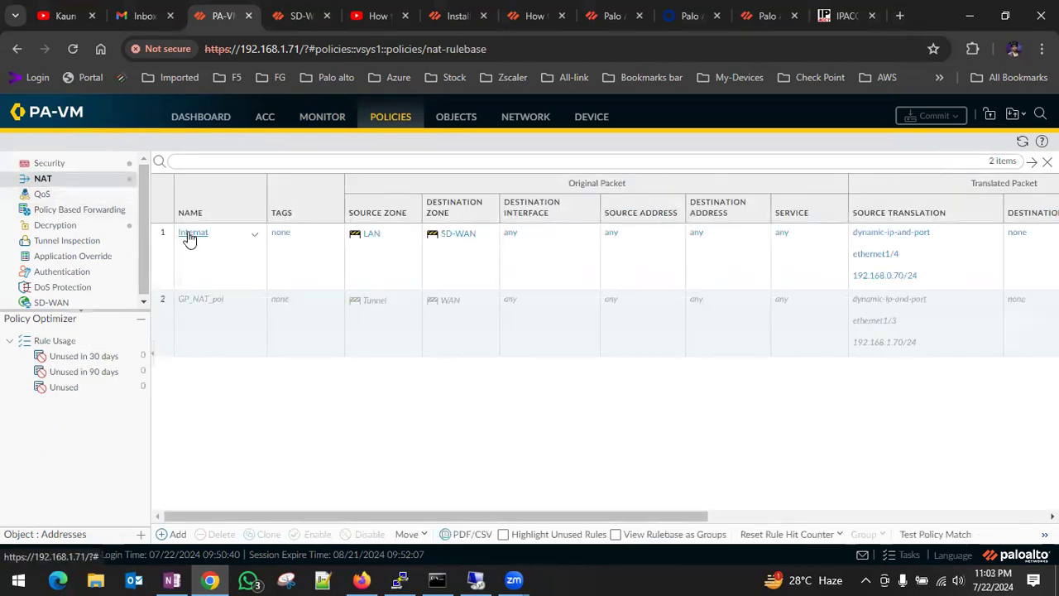
left_click(166, 258)
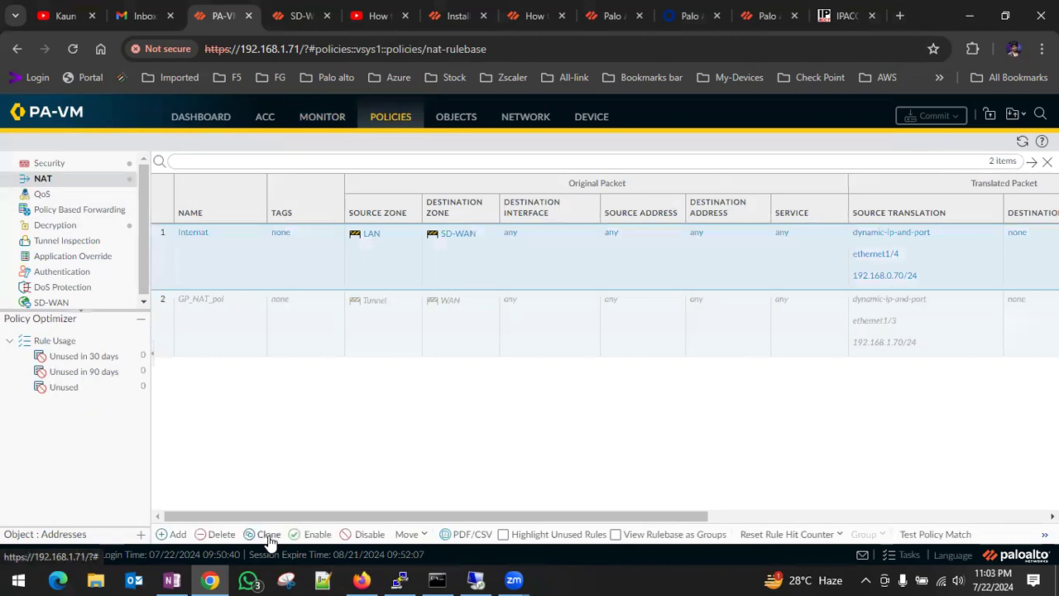
left_click(267, 533)
left_click(602, 431)
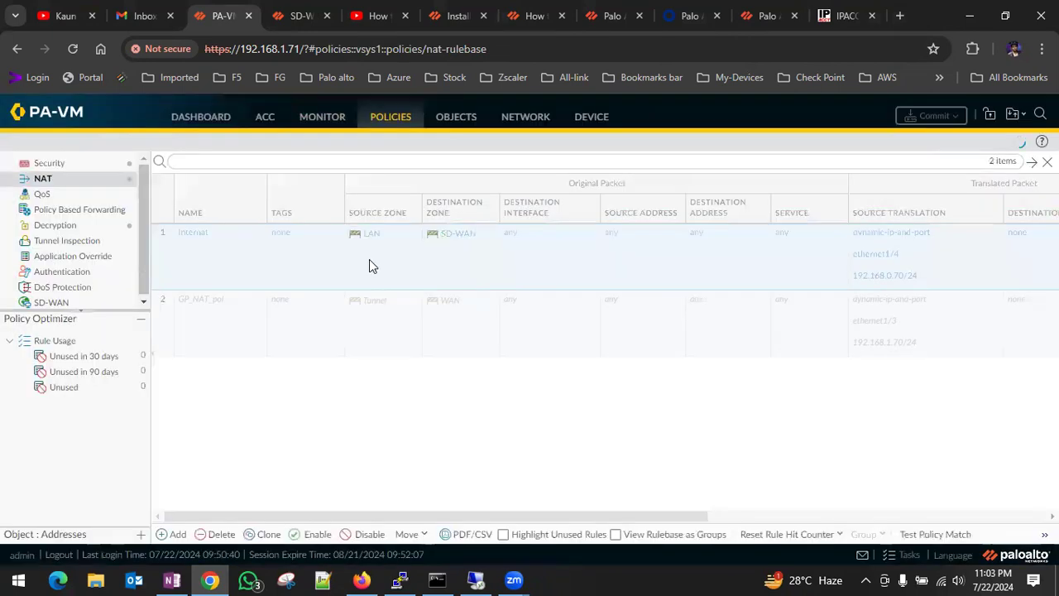
Set the original Internat NAT rule's destination zone to WAN-2 and save the rule.
left_click(186, 231)
left_click(323, 228)
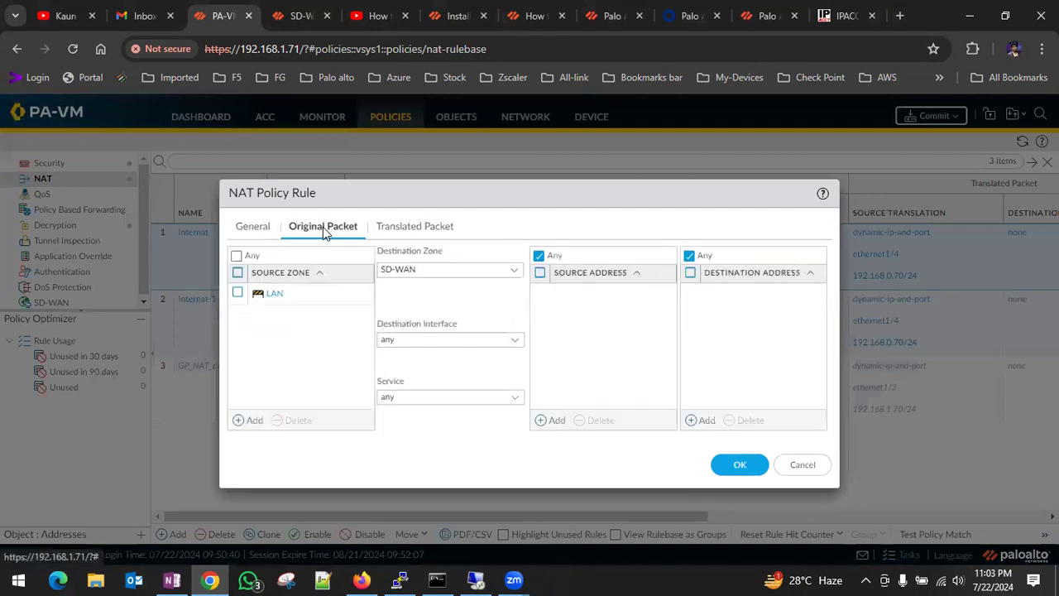
left_click(511, 271)
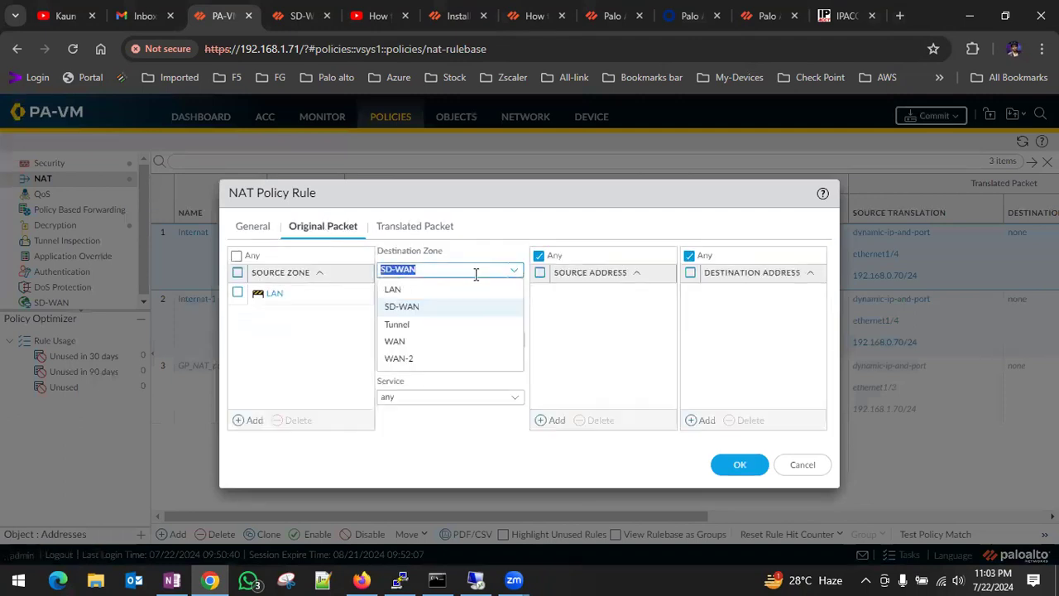
left_click(412, 360)
left_click(739, 466)
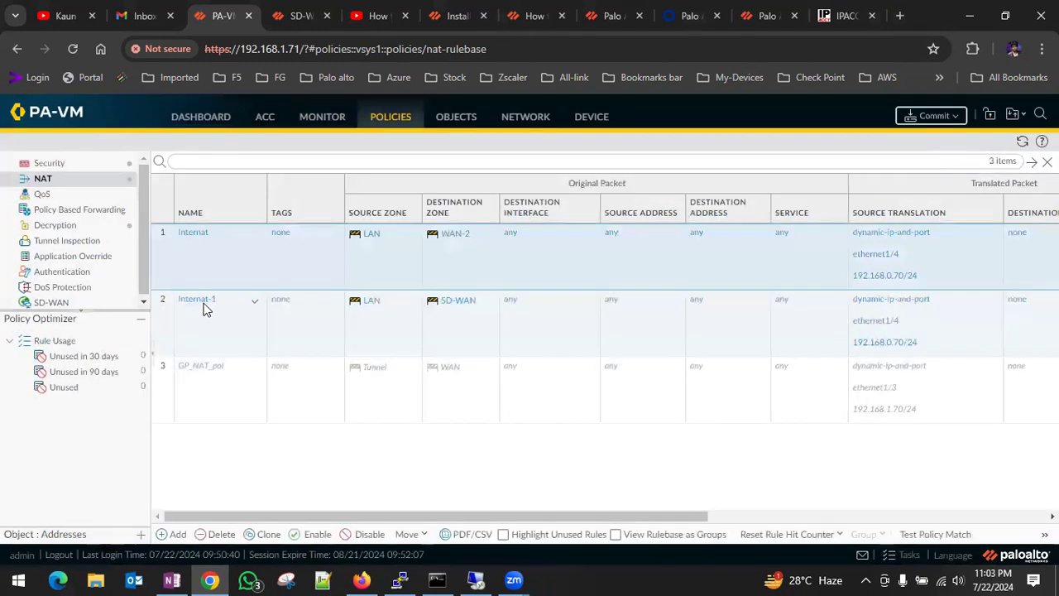
Set the cloned Internat-1 NAT rule's destination zone to WAN.
left_click(202, 301)
left_click(324, 227)
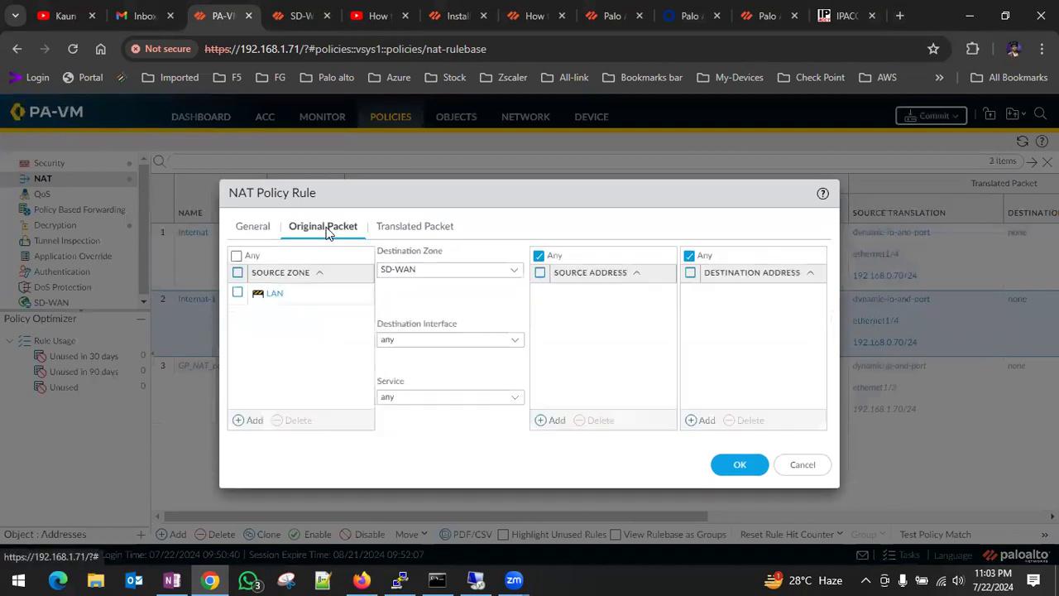
left_click(508, 269)
left_click(417, 342)
Set the Internat-1 rule's source translation to interface ethernet1/3 with IP address 192.168.1.70/24 and save the rule.
left_click(432, 230)
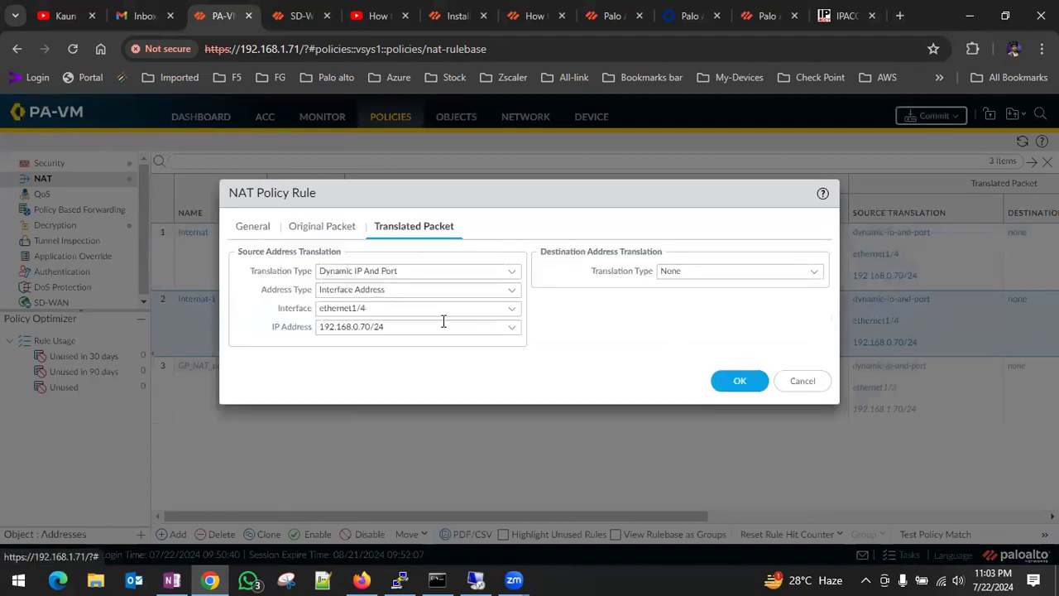
left_click(513, 309)
left_click(406, 350)
left_click(491, 327)
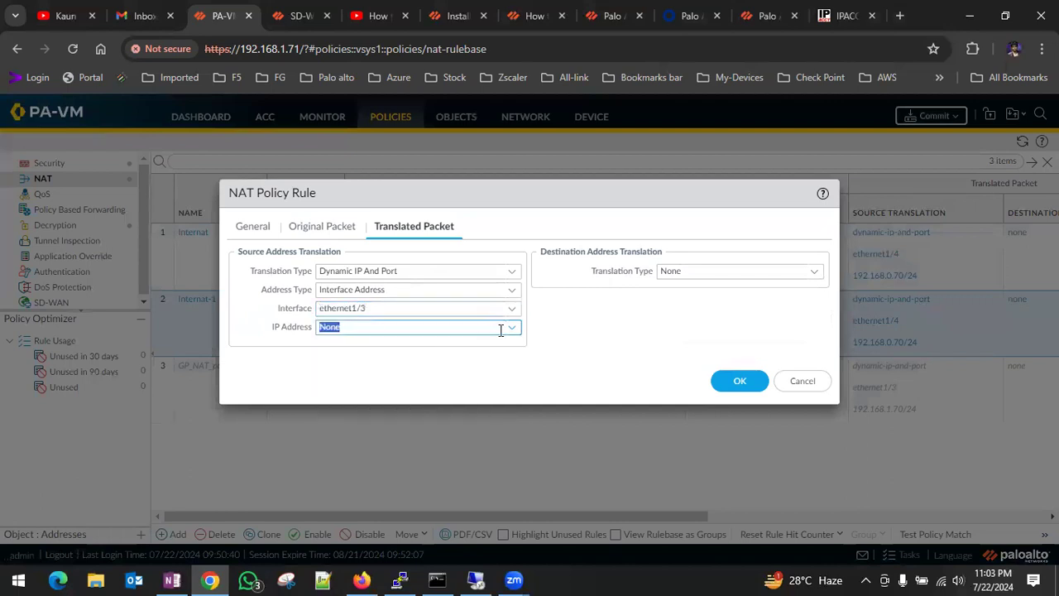
left_click(509, 329)
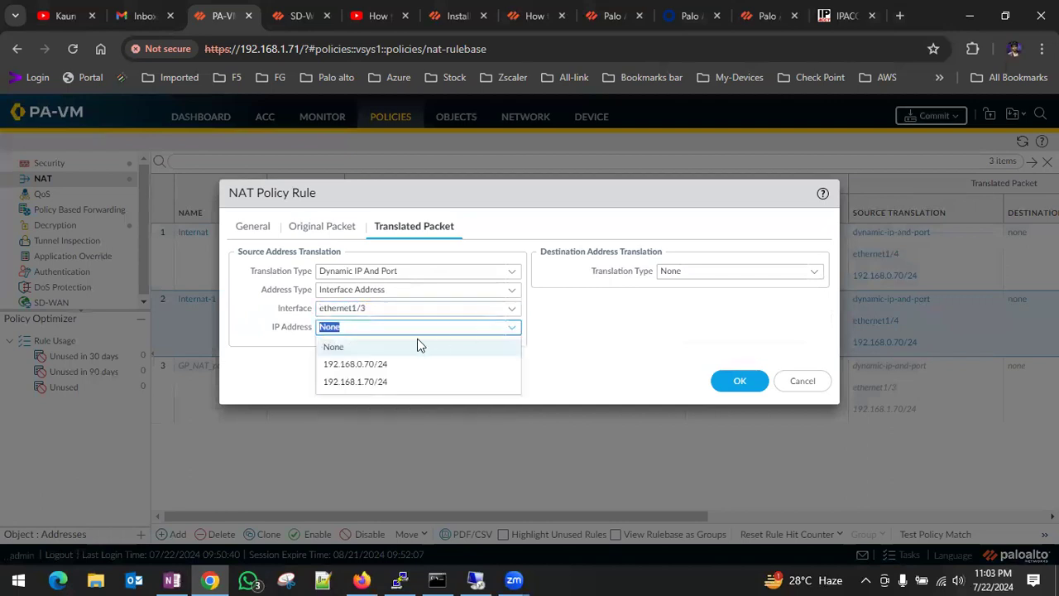
left_click(364, 381)
left_click(740, 380)
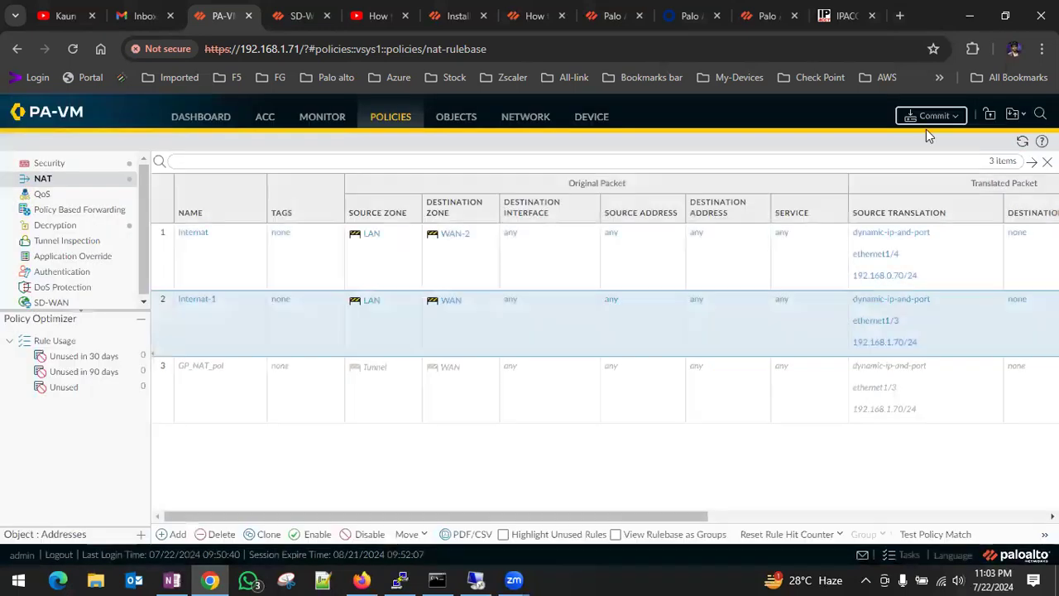
Commit the NAT rule changes, glance at the google.com page on PA-WIN-10 meanwhile, and close the commit status.
left_click(930, 121)
left_click(665, 500)
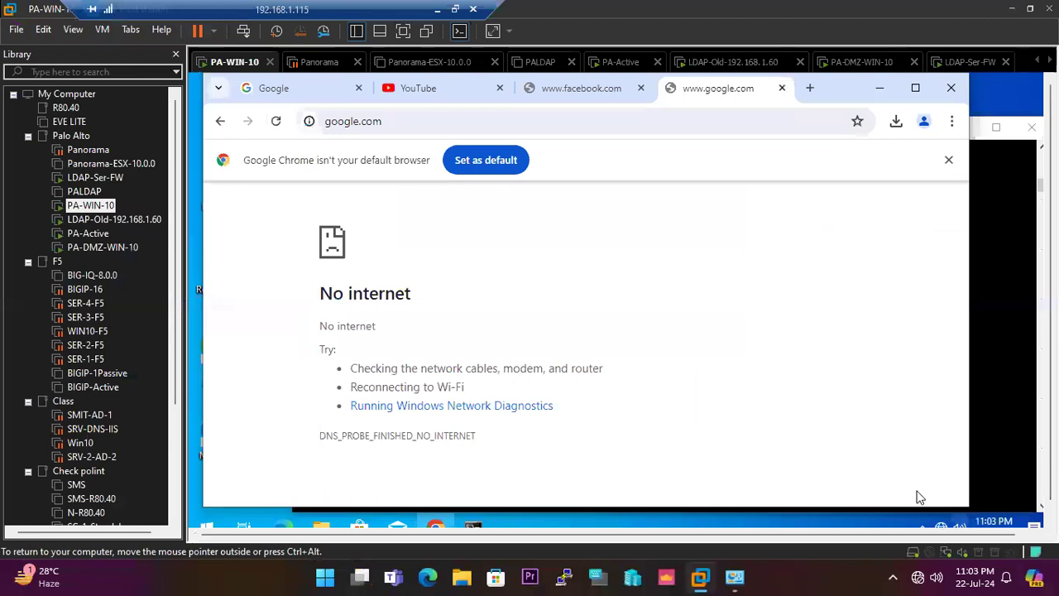
left_click(435, 9)
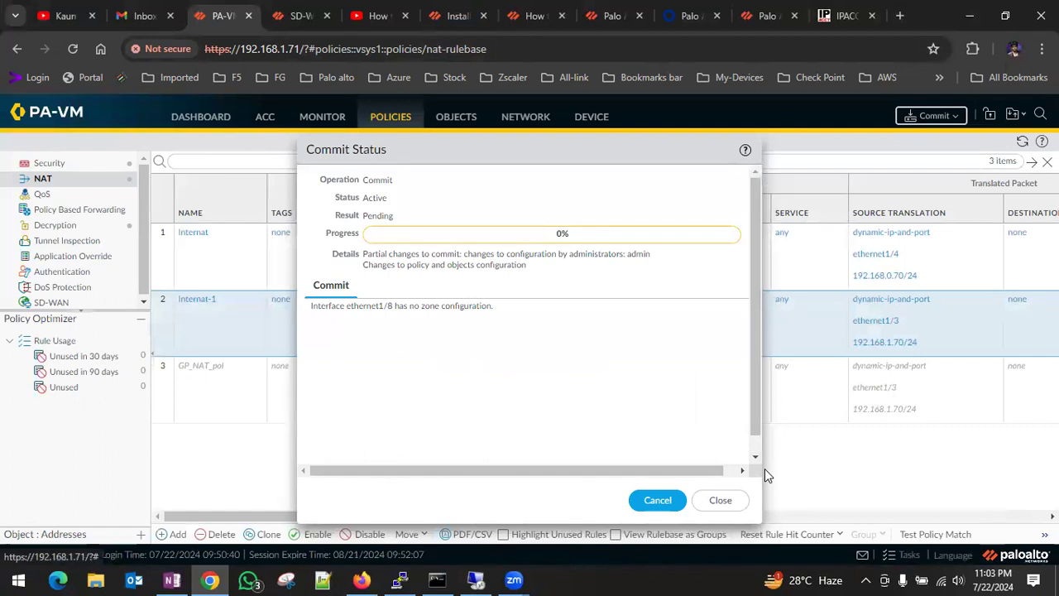
left_click(720, 499)
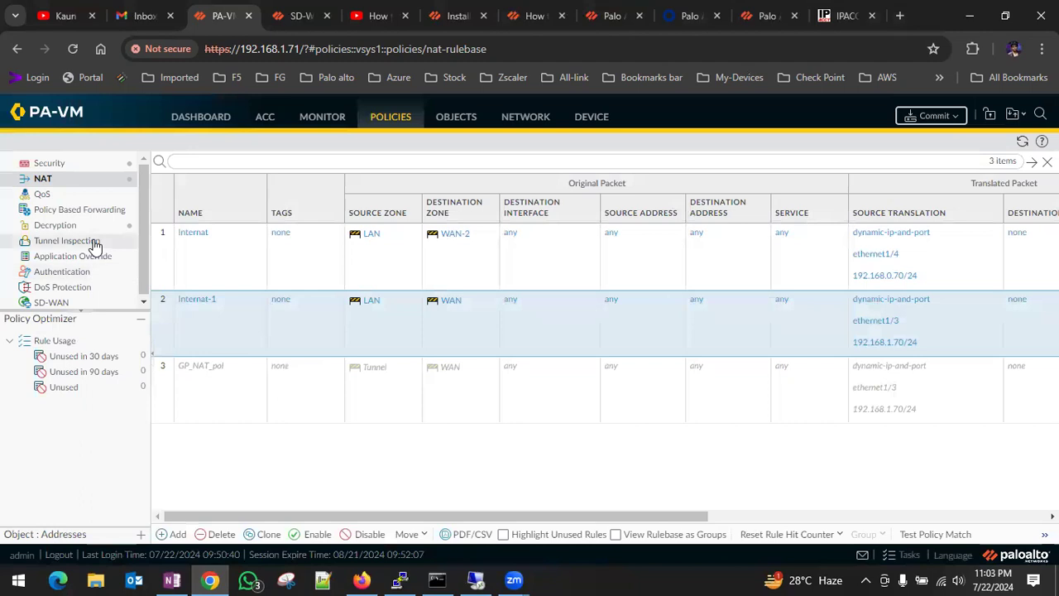
Open the ethernet1/3 interface for editing and assign it to the SD-WAN security zone.
left_click(525, 119)
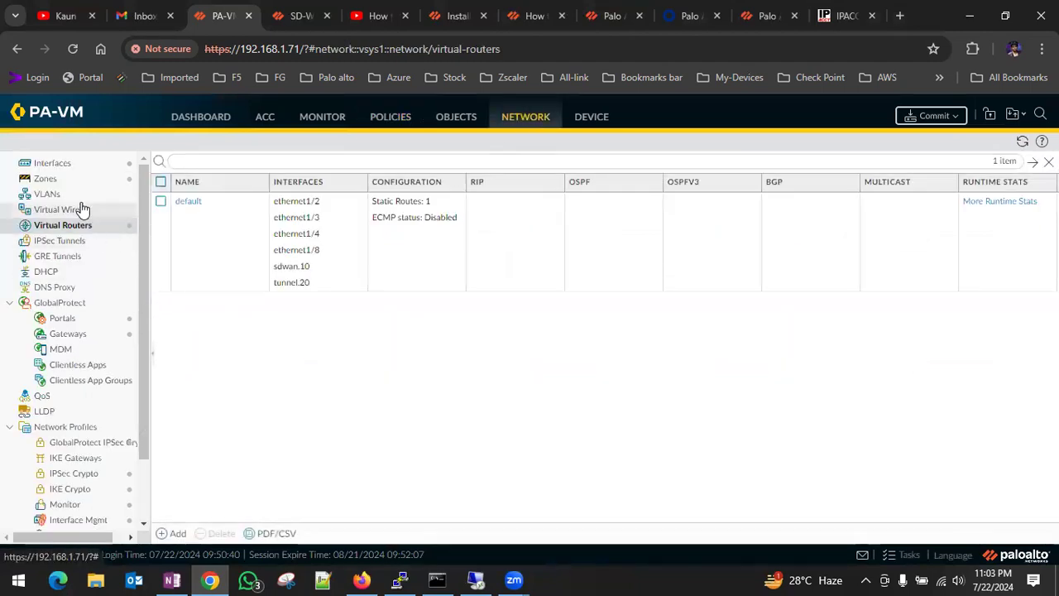
left_click(58, 165)
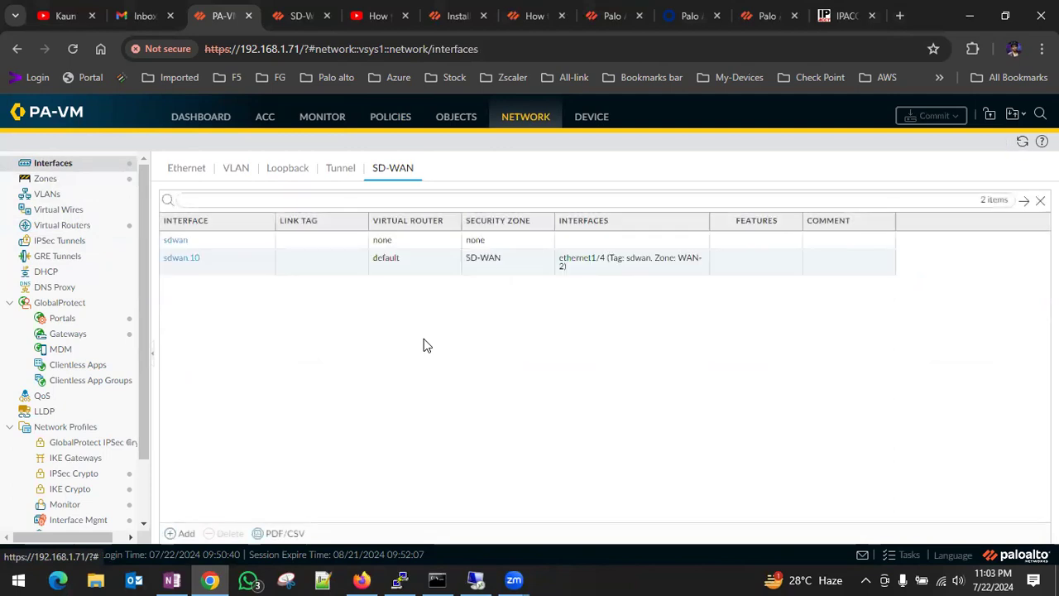
left_click(189, 170)
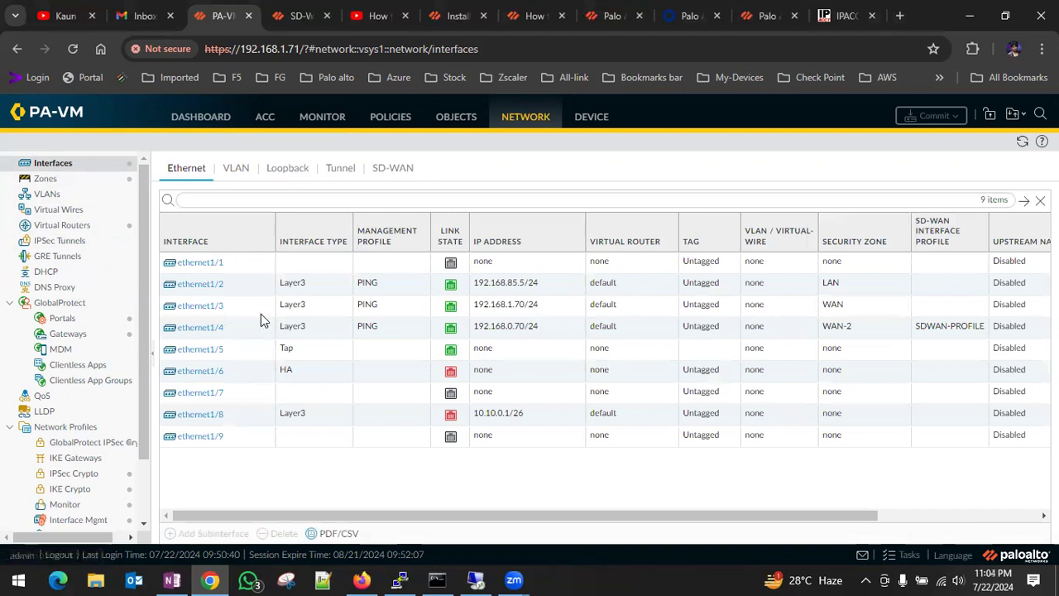
left_click(195, 307)
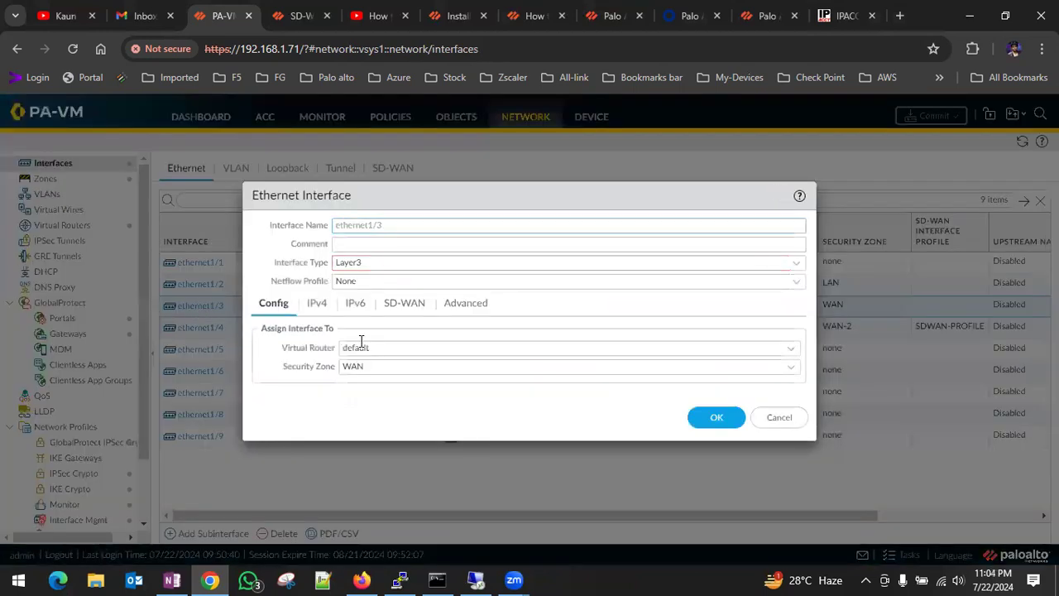
left_click(793, 367)
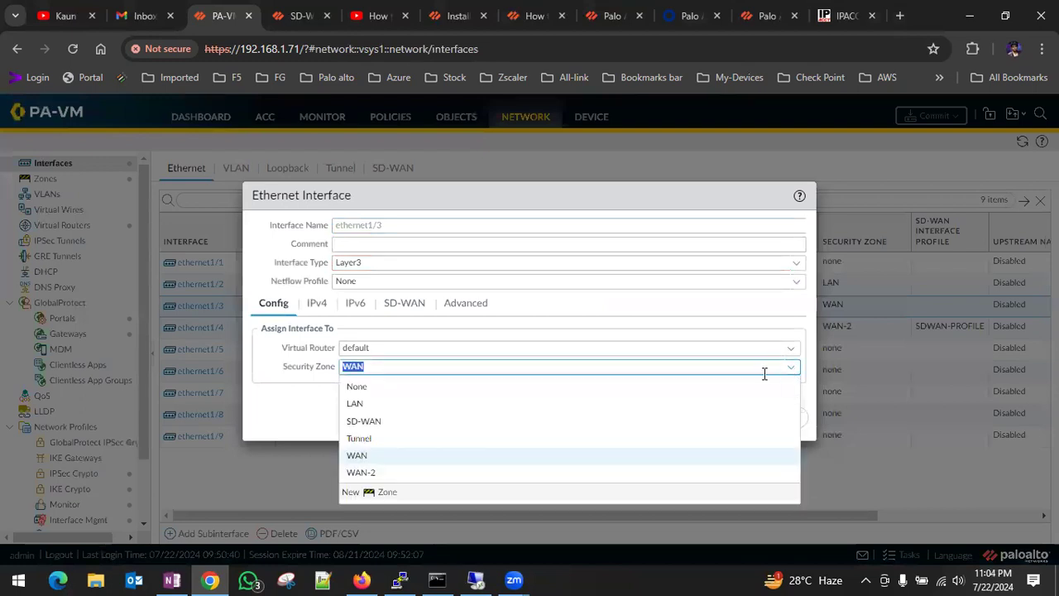
left_click(404, 424)
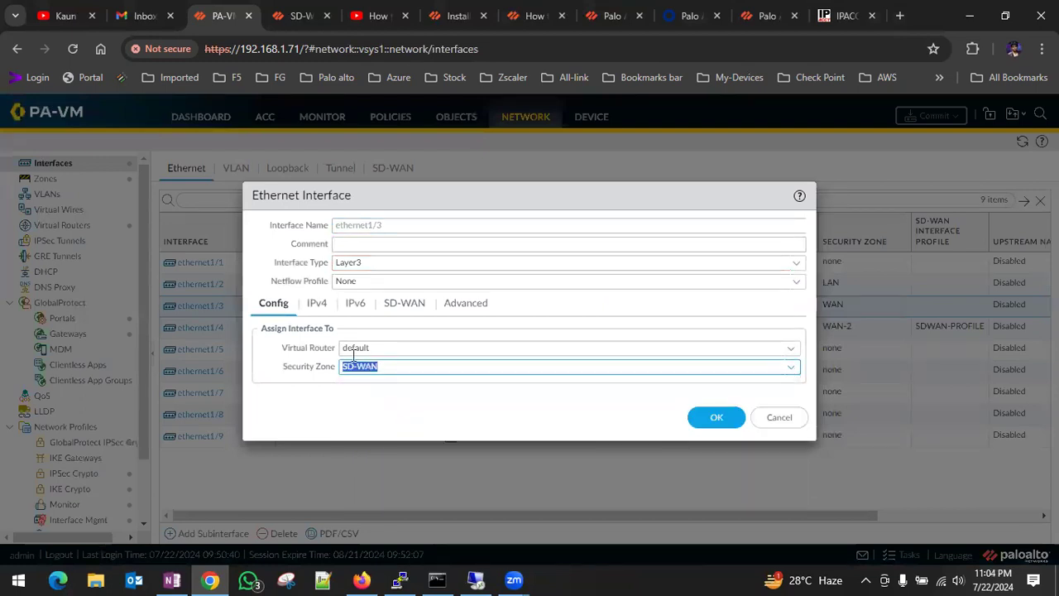
Enable SD-WAN for IPv4 on ethernet1/3 and set the 192.168.1.70/24 address's next hop gateway to 192.168.1.1.
left_click(315, 303)
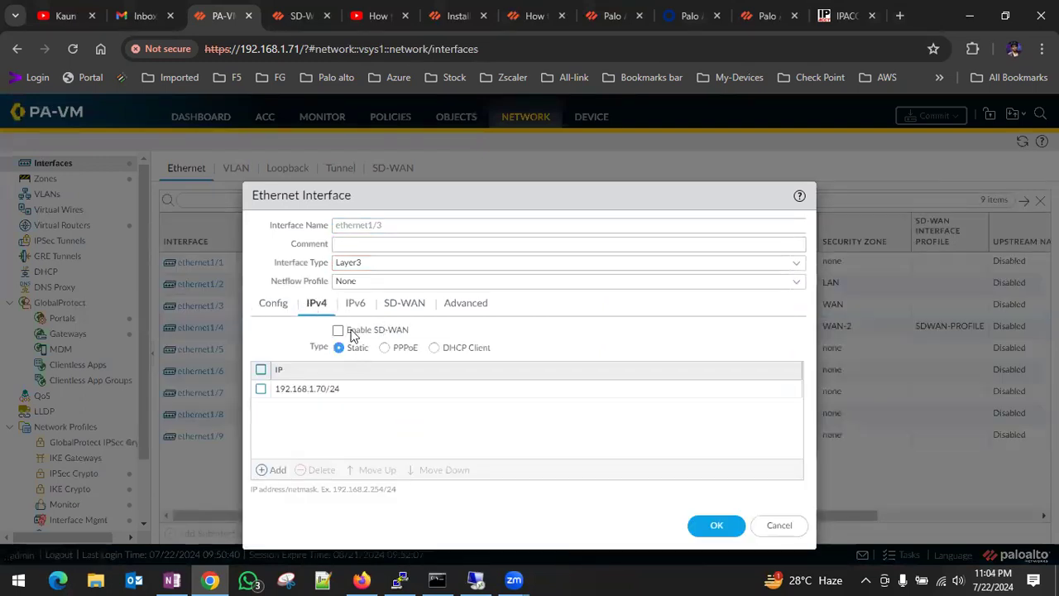
left_click(339, 330)
left_click(578, 388)
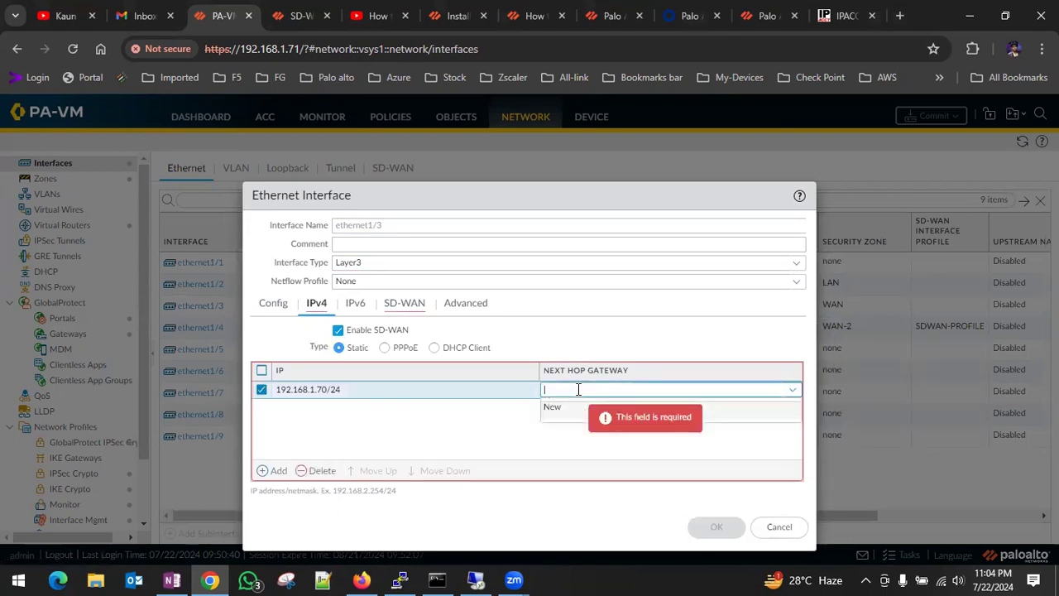
type("192.168.1.1")
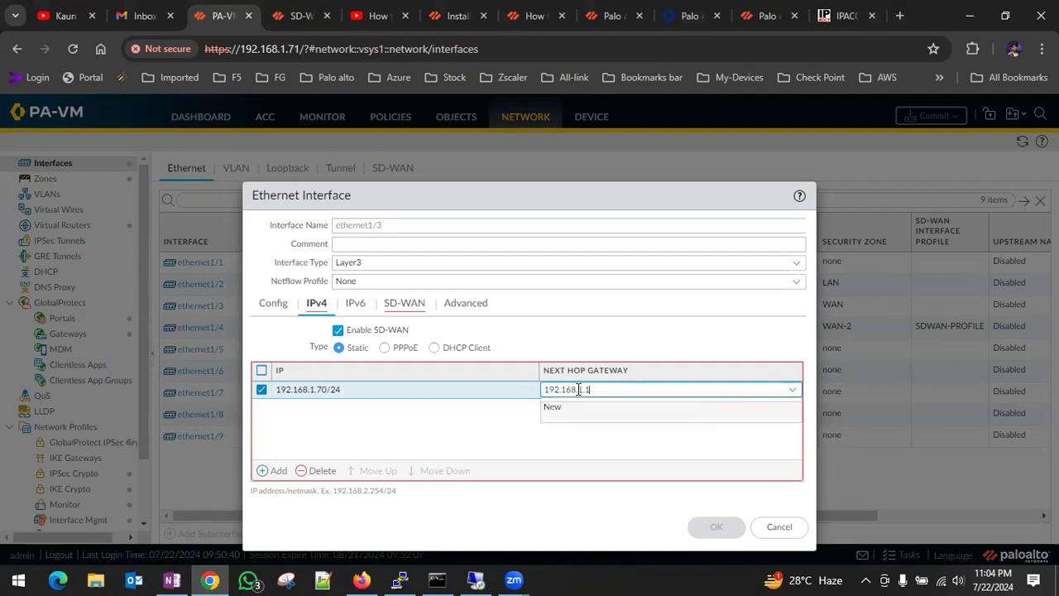
left_click(473, 403)
Assign SDWAN-PROFILE as the SD-WAN interface profile of ethernet1/3 and save the interface.
left_click(410, 302)
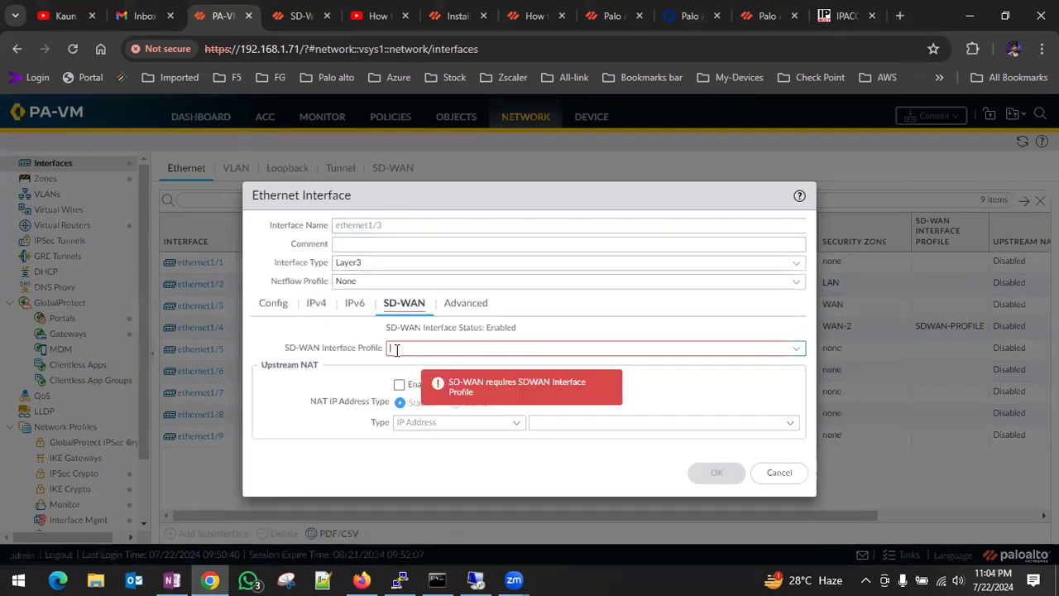
left_click(797, 349)
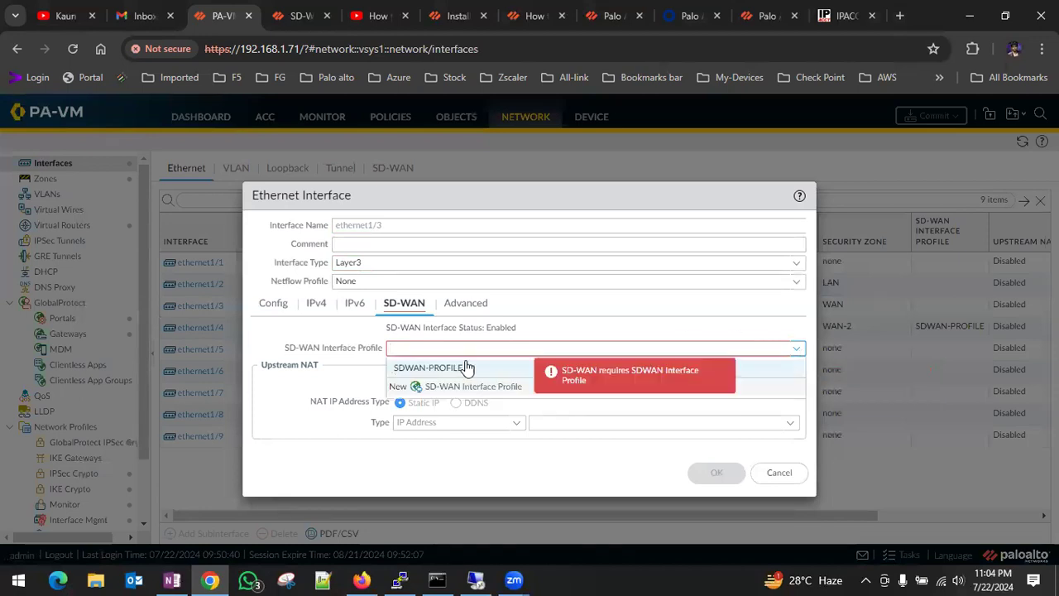
left_click(430, 367)
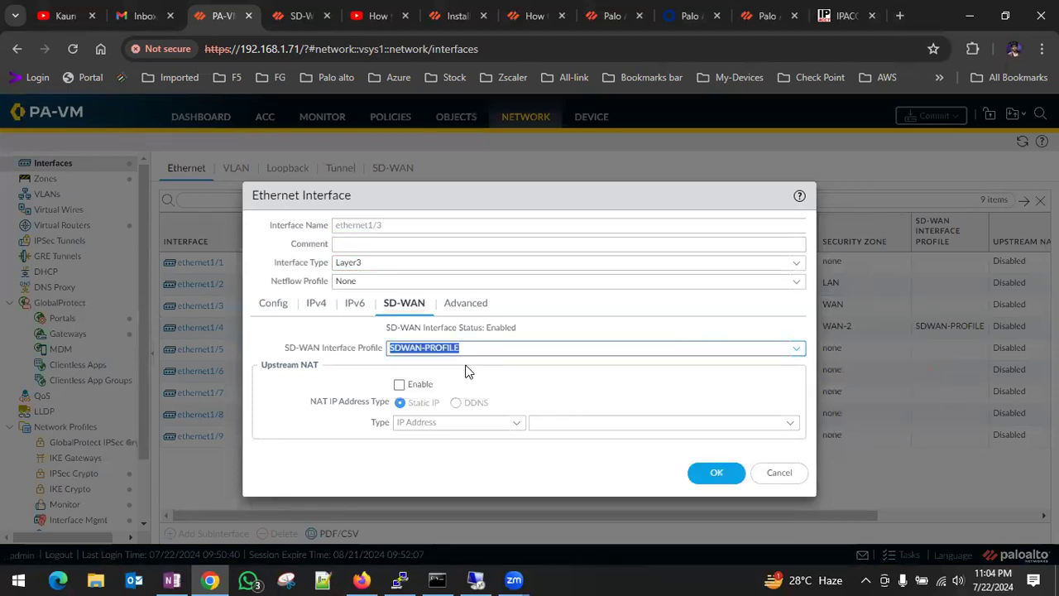
left_click(714, 473)
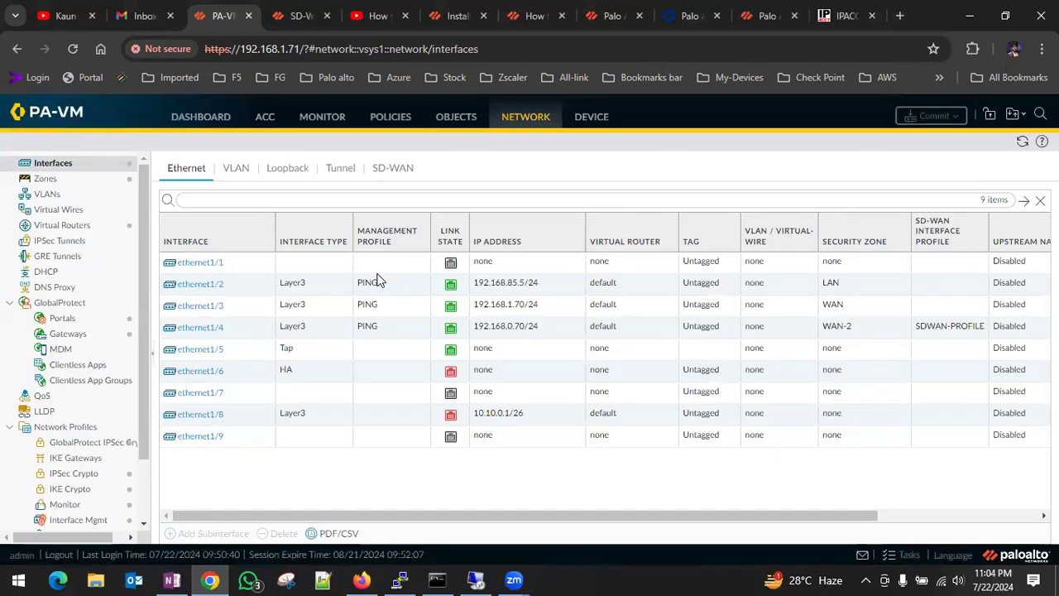
left_click(935, 116)
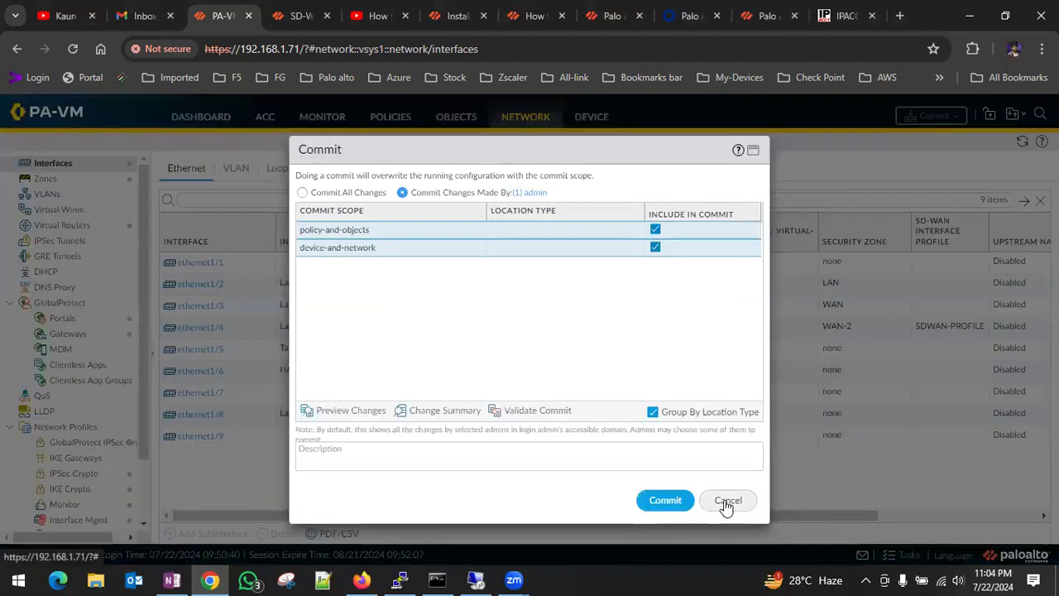
left_click(725, 503)
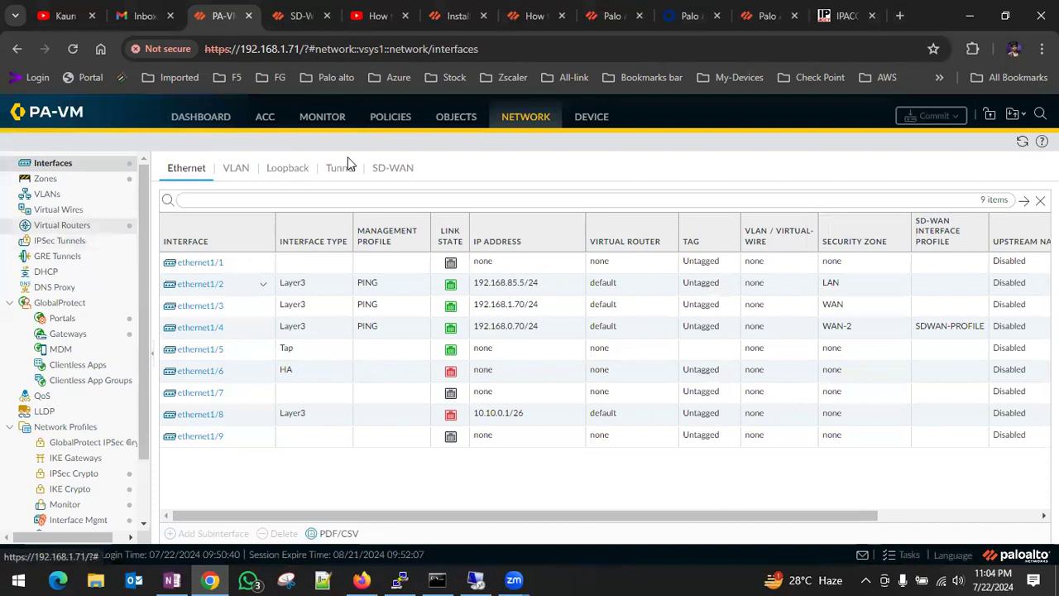
Add ethernet1/3 to the interface group of the sdwan.10 SD-WAN interface and save it.
left_click(394, 171)
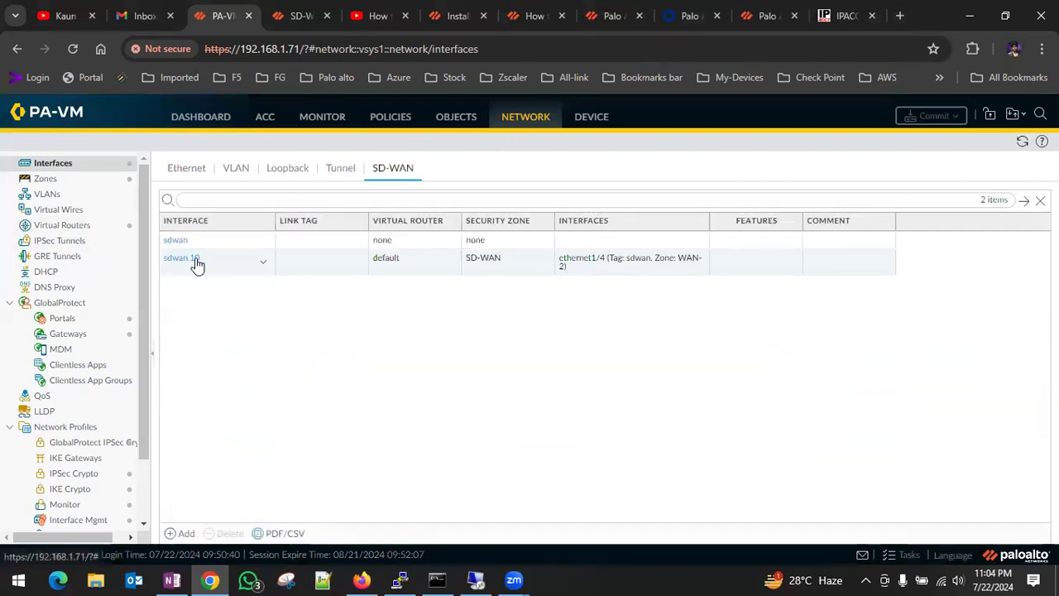
left_click(263, 263)
left_click(175, 258)
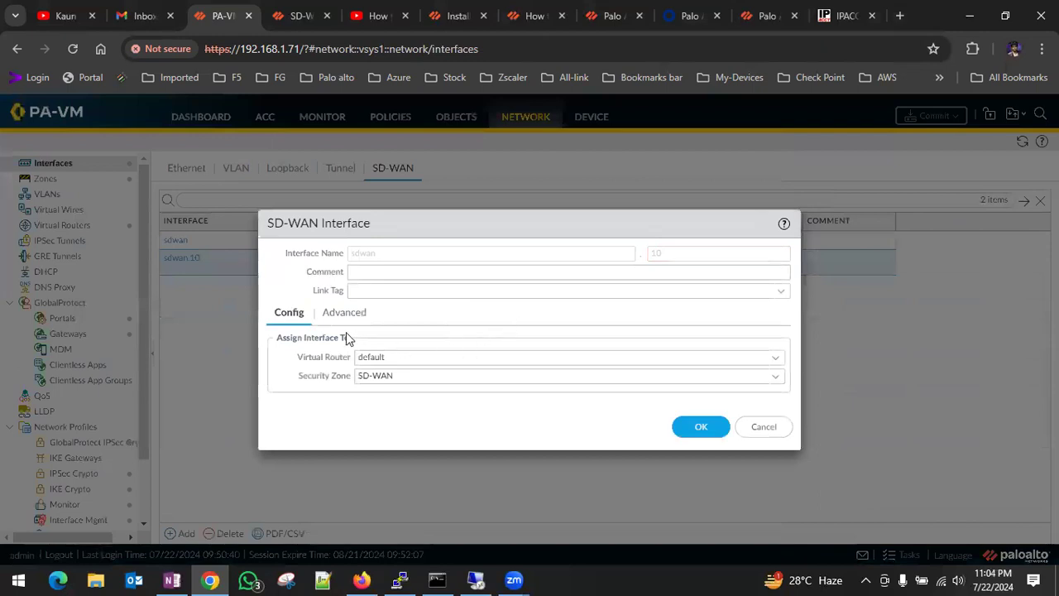
left_click(344, 312)
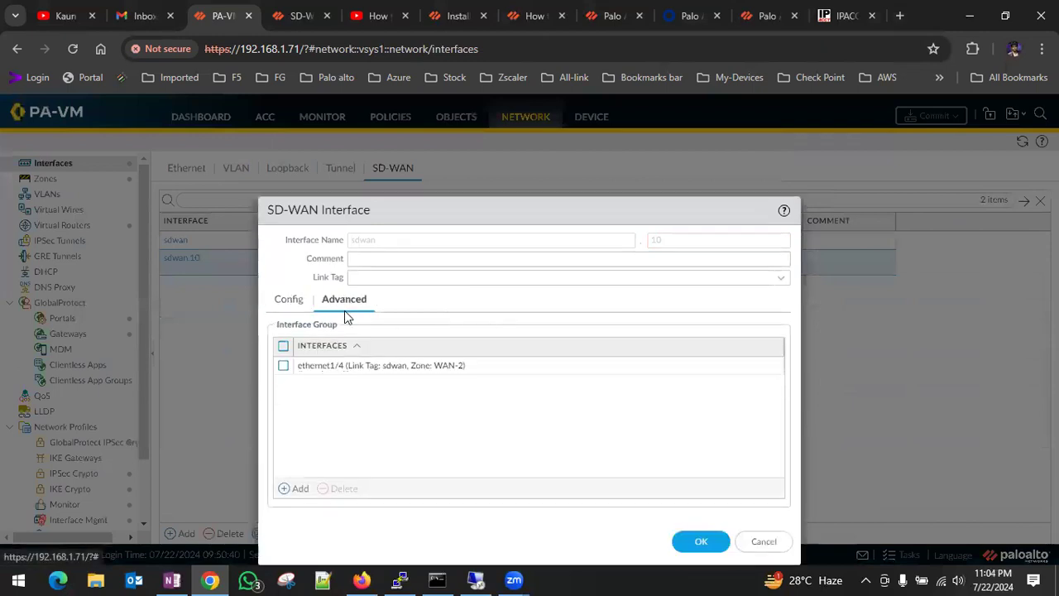
left_click(292, 493)
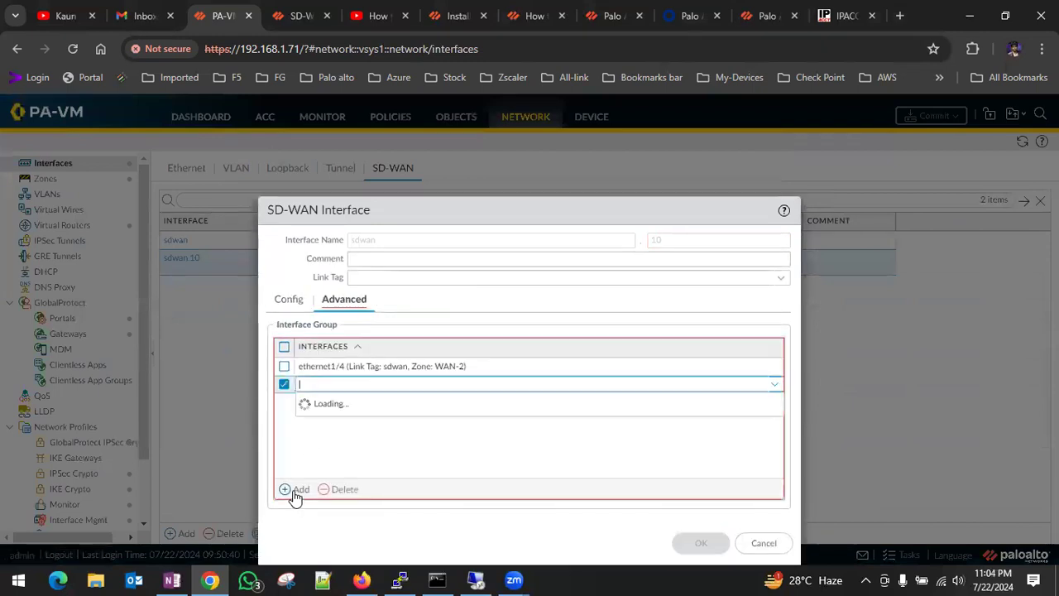
left_click(386, 404)
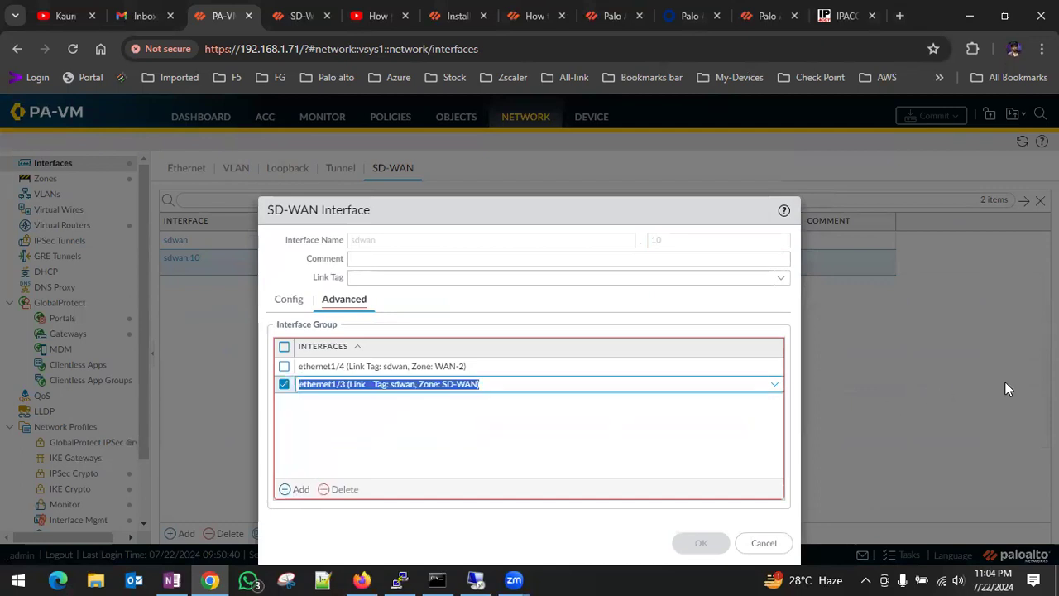
left_click(701, 543)
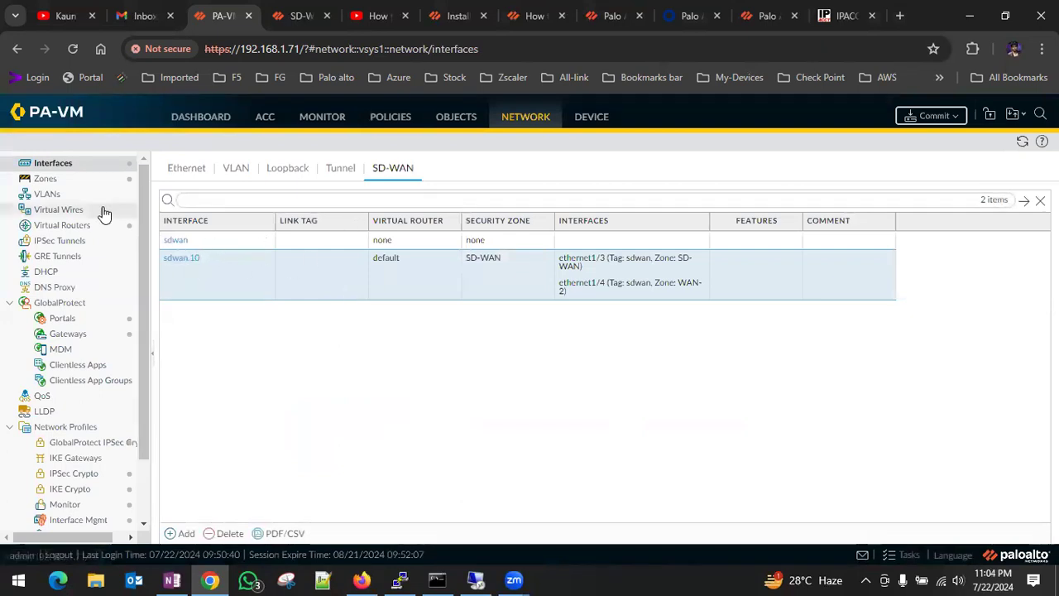
Review the link tag, link type and path monitoring settings of the SDWAN-PROFILE interface profile without changing them.
left_click(592, 117)
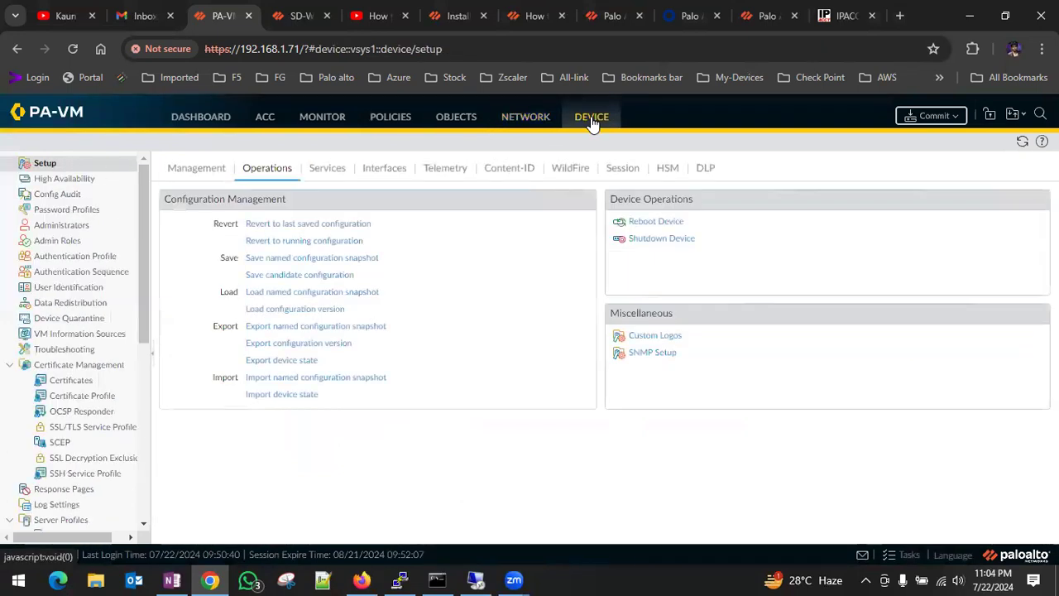
left_click(517, 117)
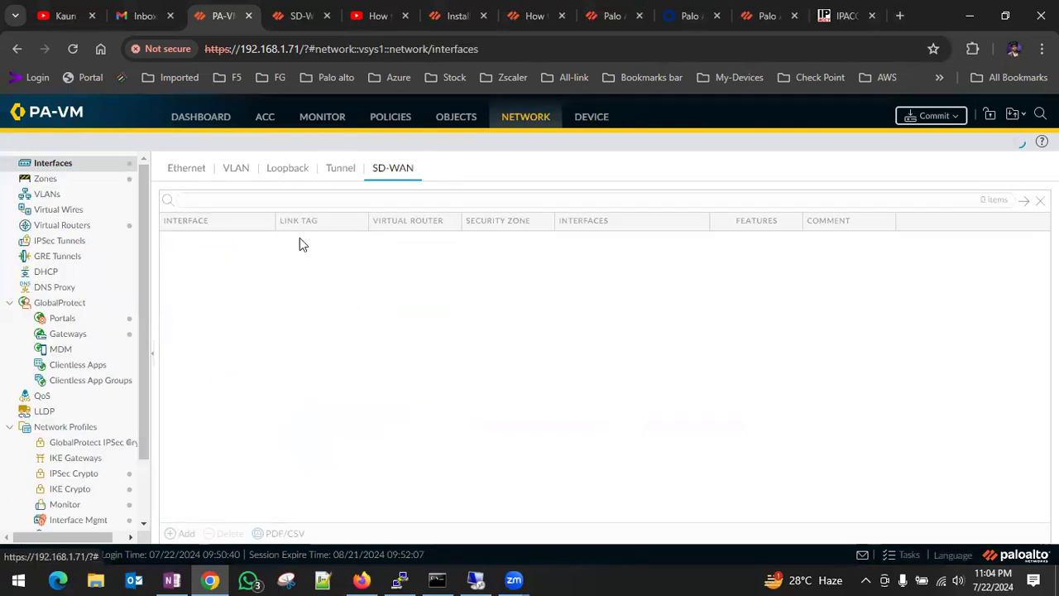
scroll(99, 287, "down", 1)
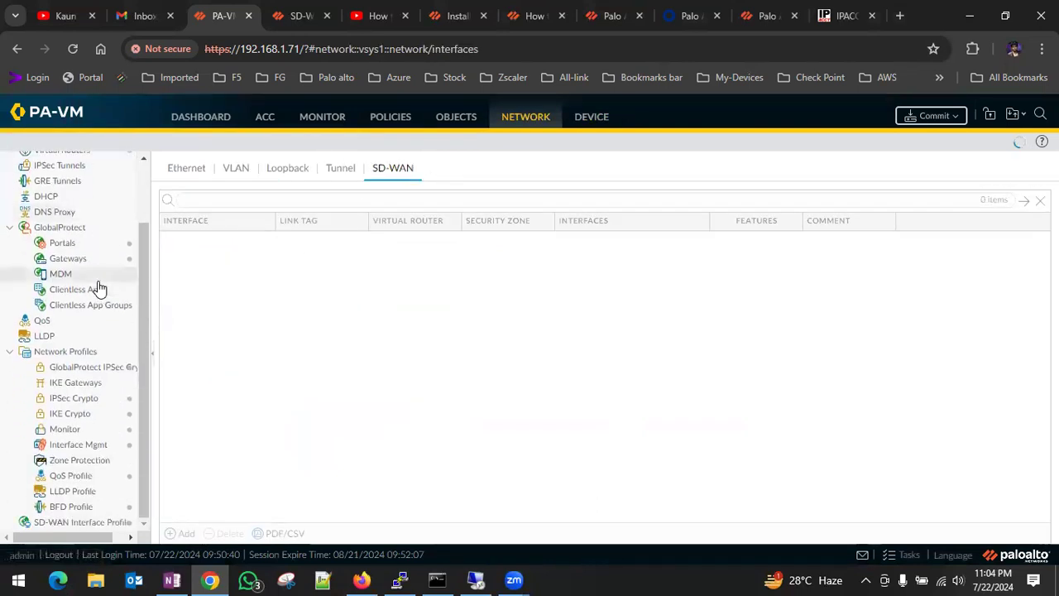
left_click(81, 523)
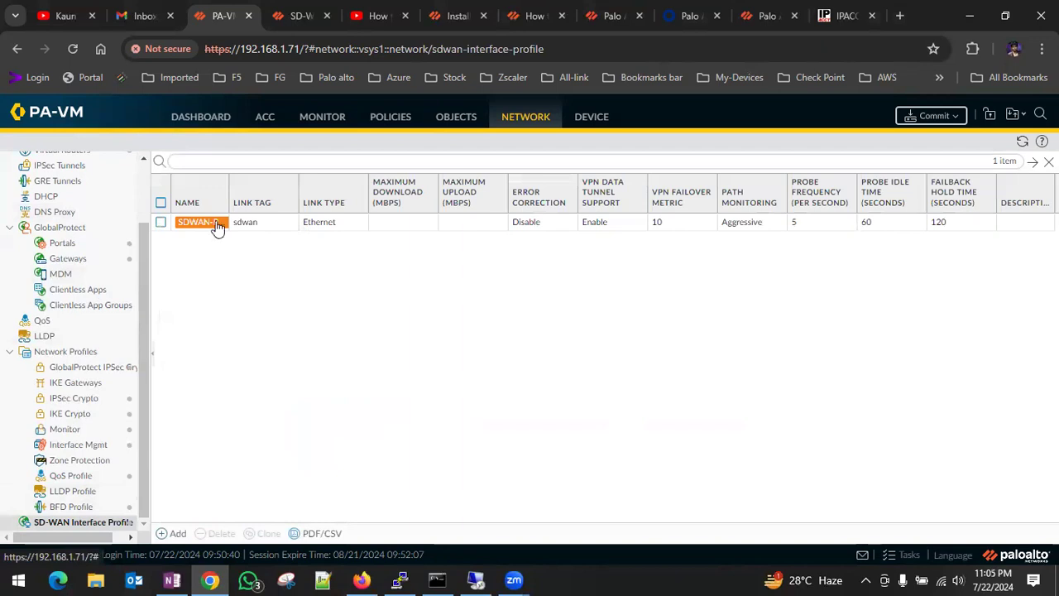
left_click_drag(230, 186, 315, 207)
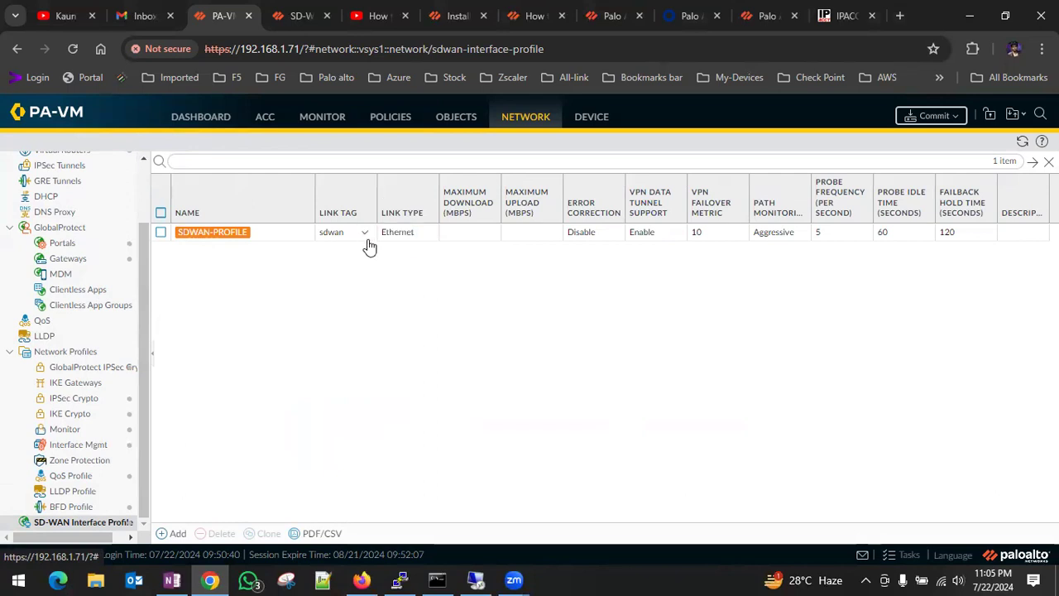
left_click(206, 235)
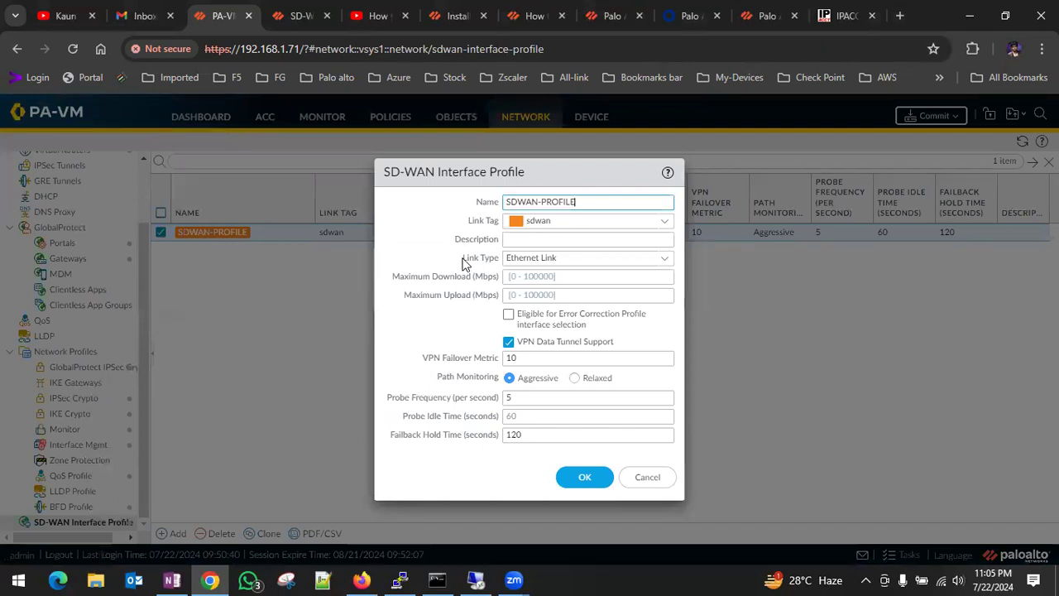
left_click(647, 479)
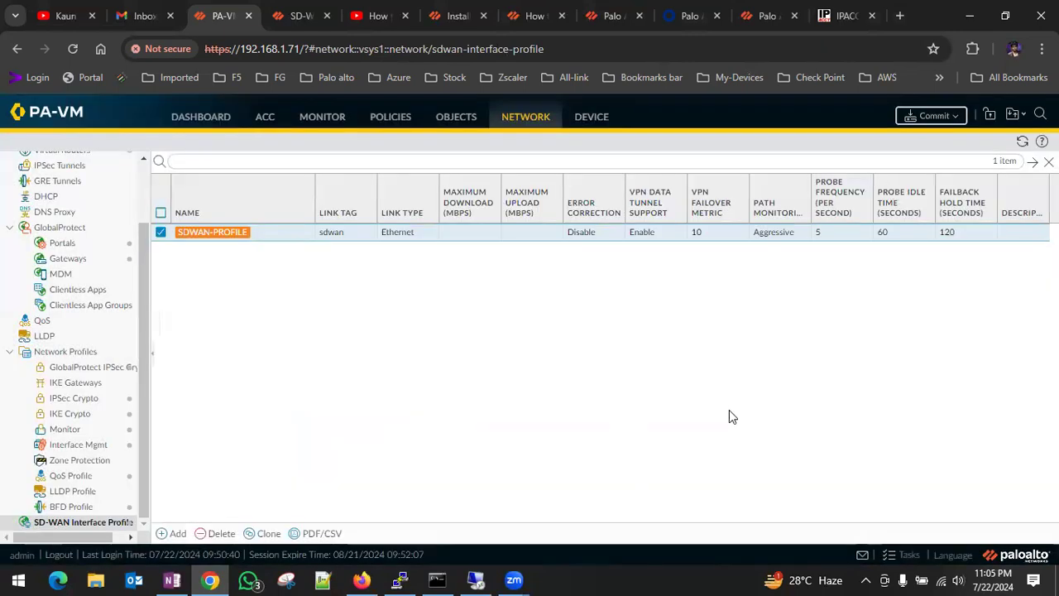
Commit the pending SD-WAN interface changes to the firewall.
left_click(927, 113)
left_click(665, 500)
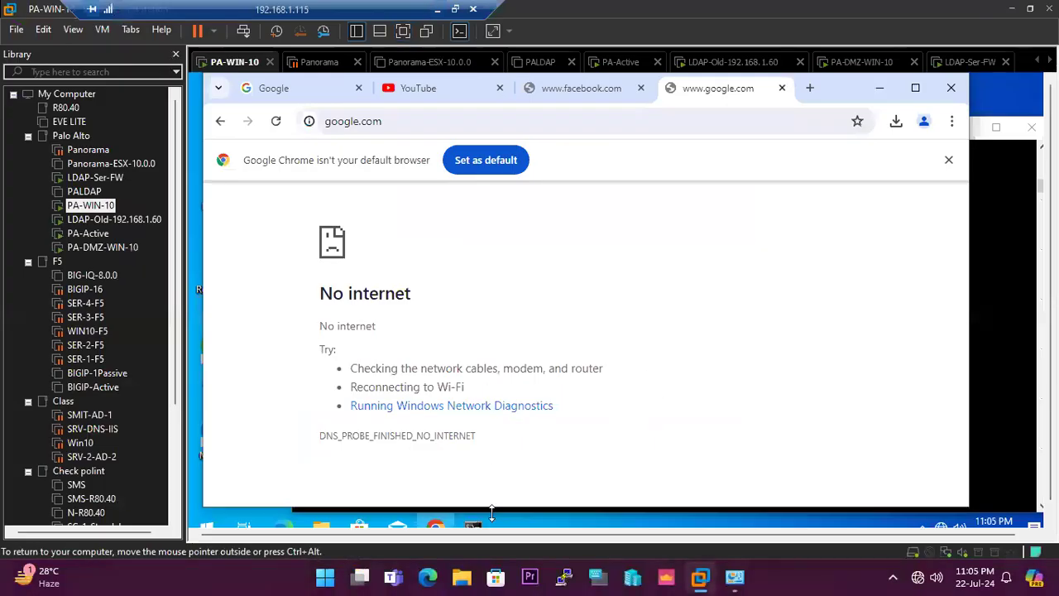
On the PA-WIN-10 virtual machine, stop the running ping in Command Prompt and rerun ping 8.8.8.8 -t.
left_click_drag(1039, 186, 1040, 215)
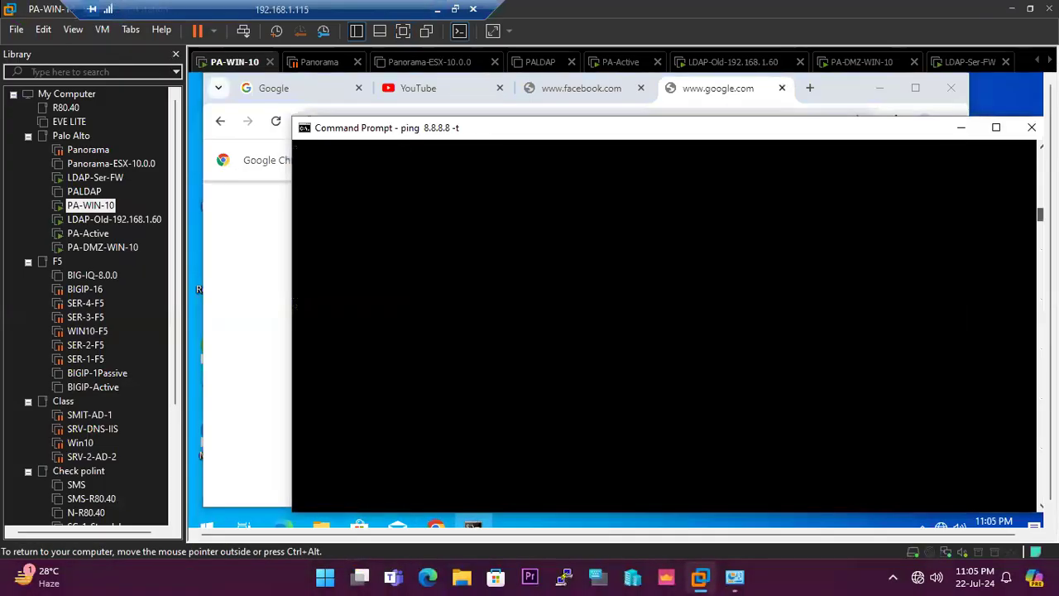
left_click(579, 345)
right_click(579, 340)
left_click(686, 299)
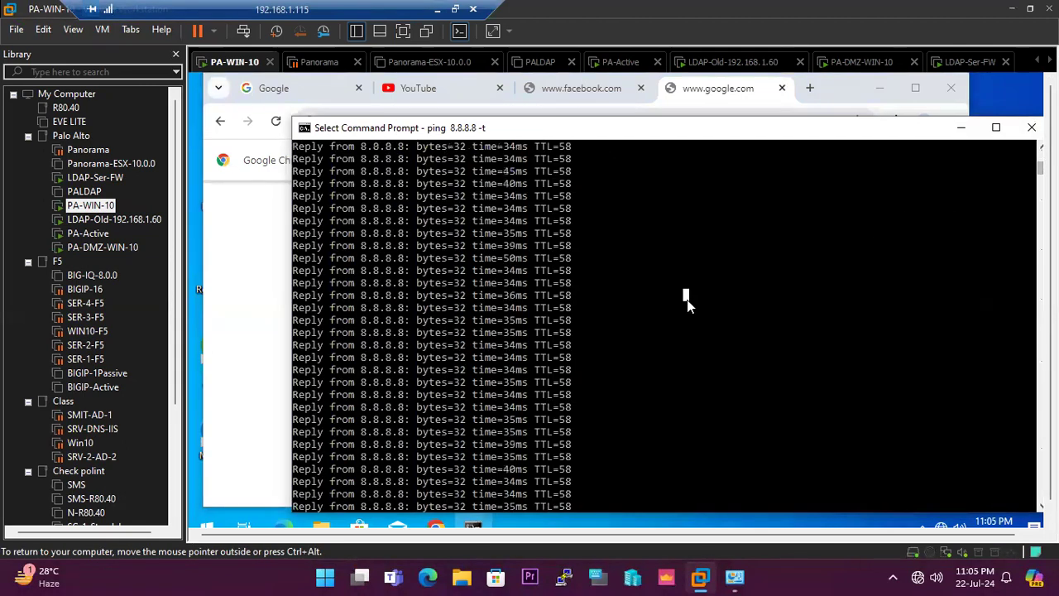
key("ctrl+c")
key("ctrl+c")
key("Return")
key("Return")
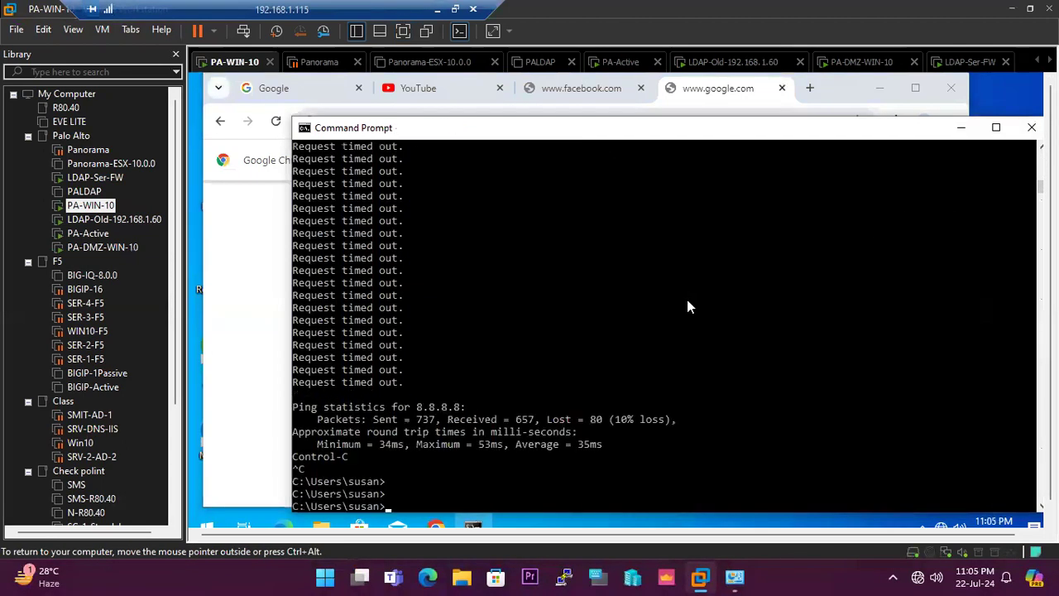
key("Up")
key("Return")
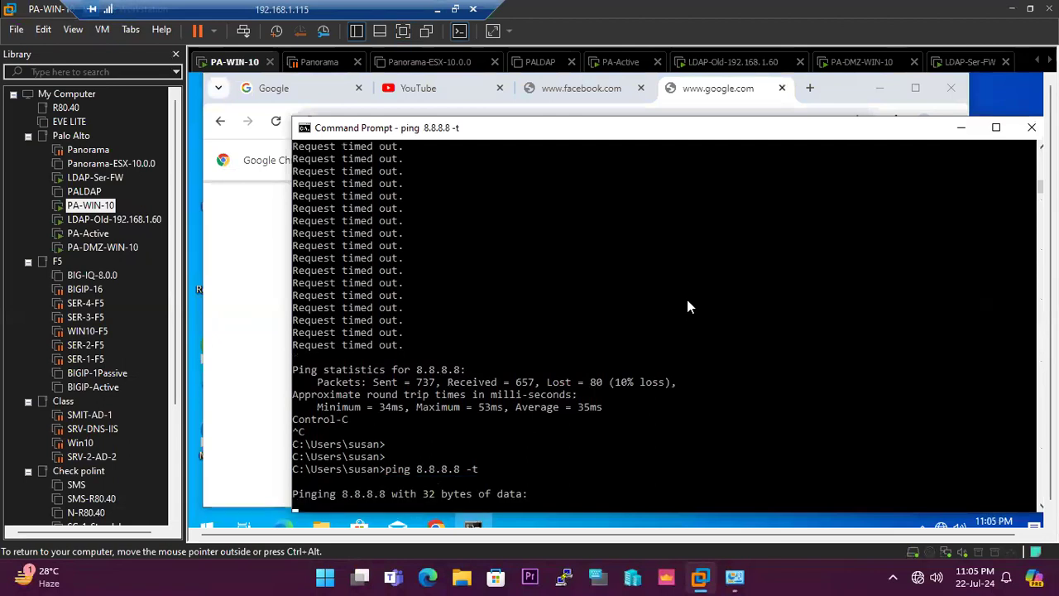
Test PA-WIN-10's internet access by reloading the Google, YouTube and Facebook pages, then check the continuous ping.
left_click(276, 92)
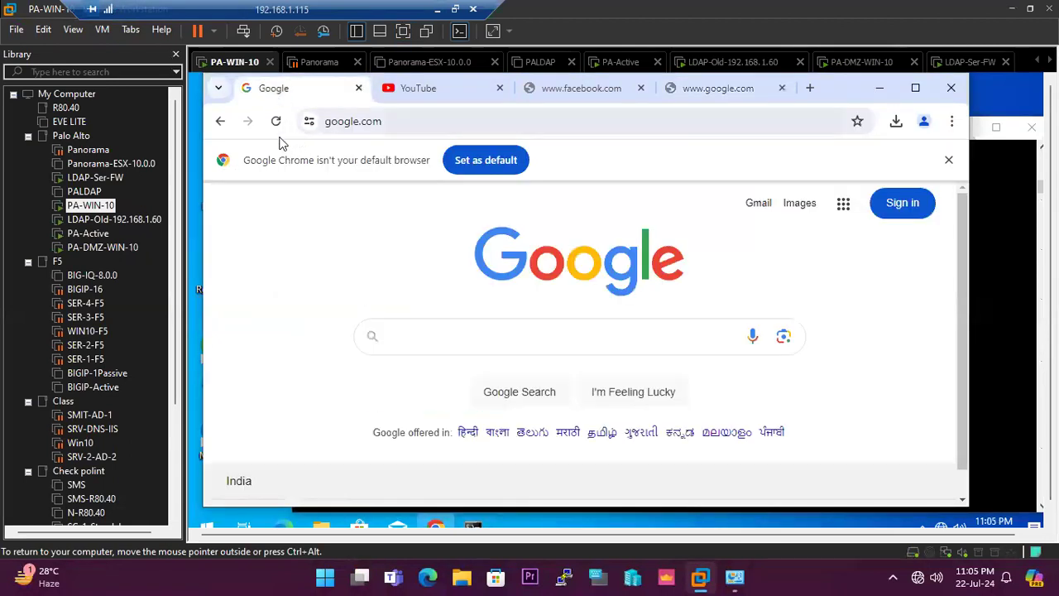
left_click(276, 121)
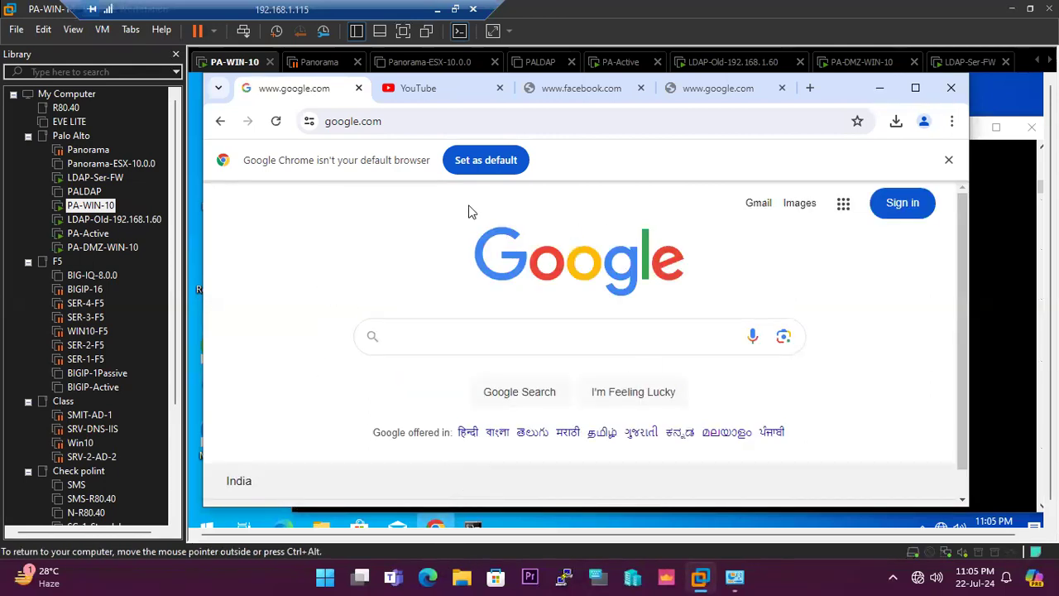
left_click(276, 120)
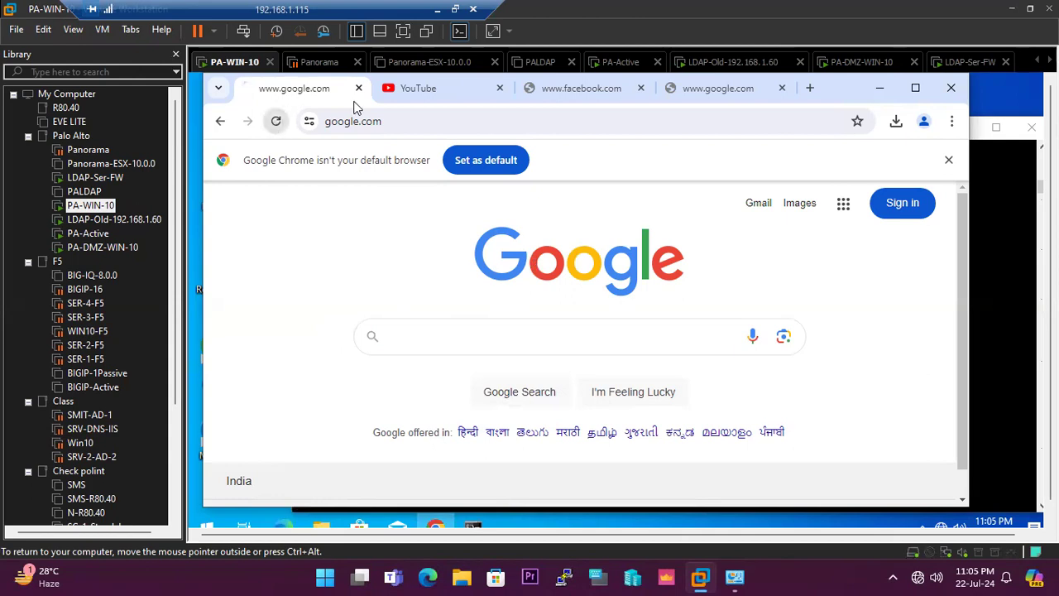
left_click(420, 91)
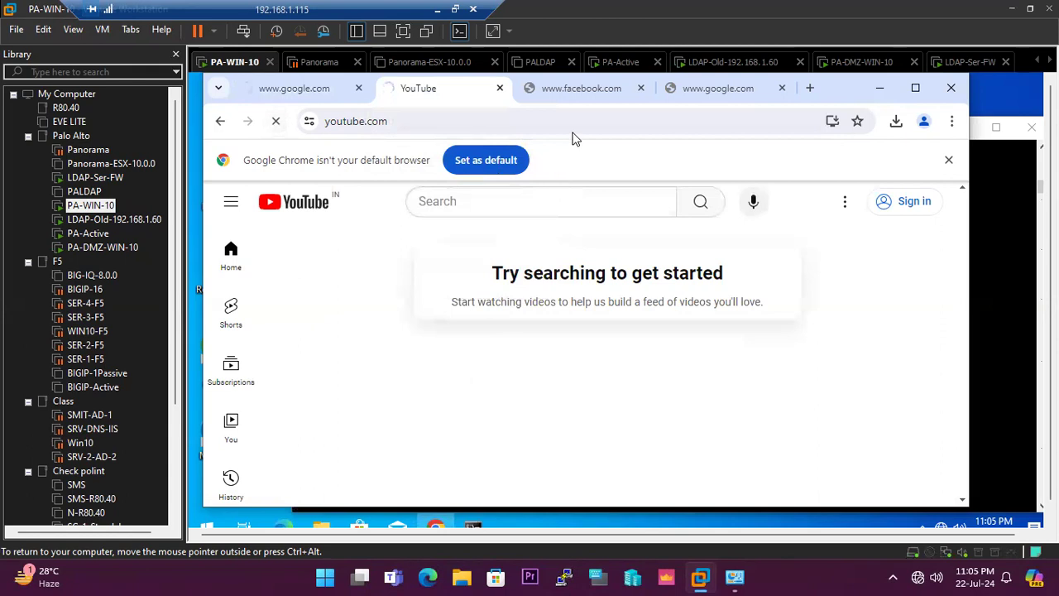
left_click(579, 88)
left_click(277, 120)
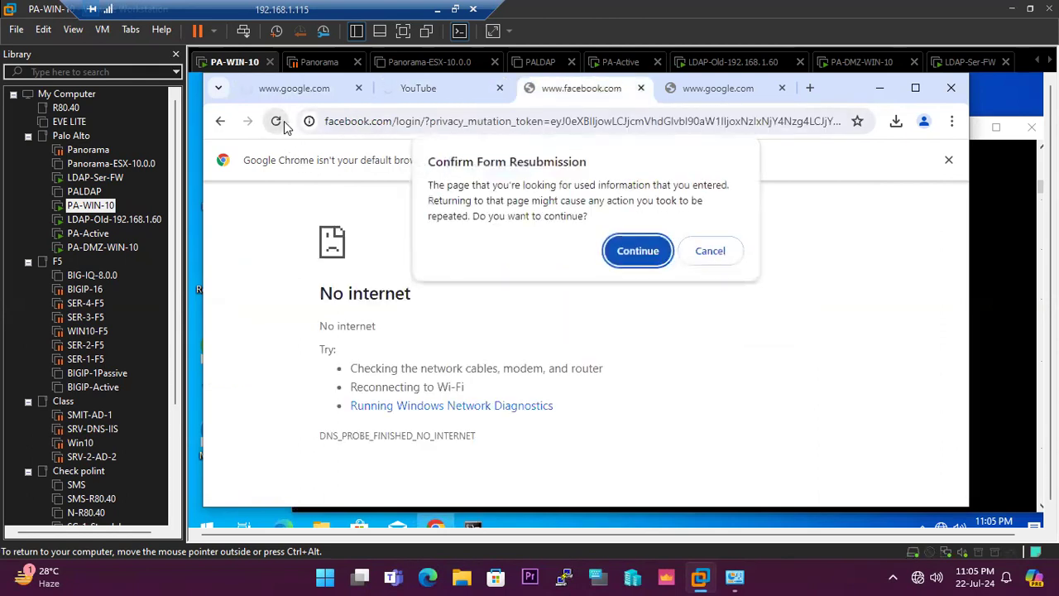
left_click(621, 249)
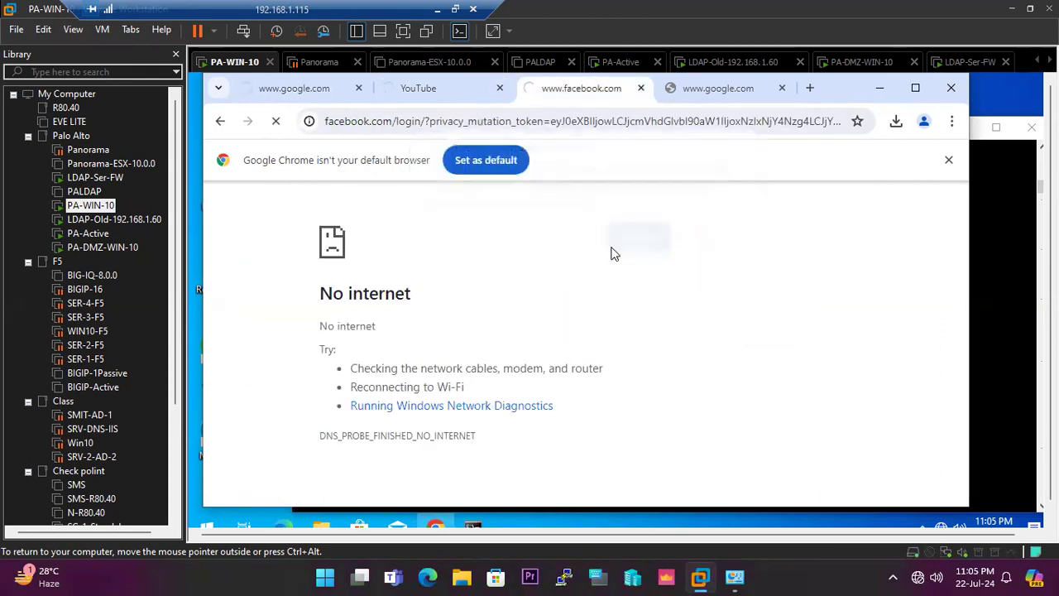
left_click(710, 91)
left_click(276, 121)
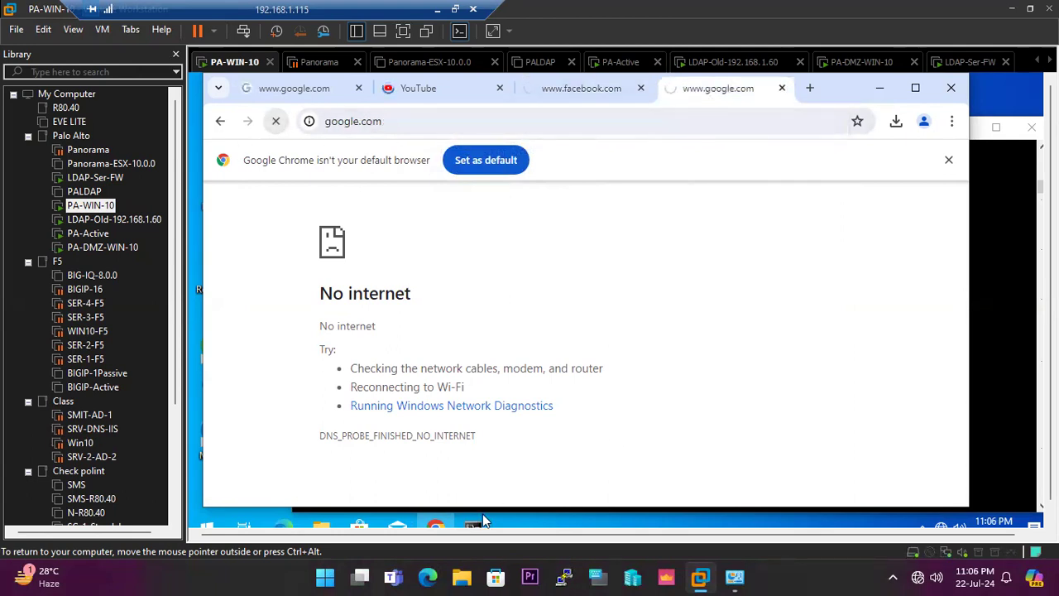
left_click(480, 519)
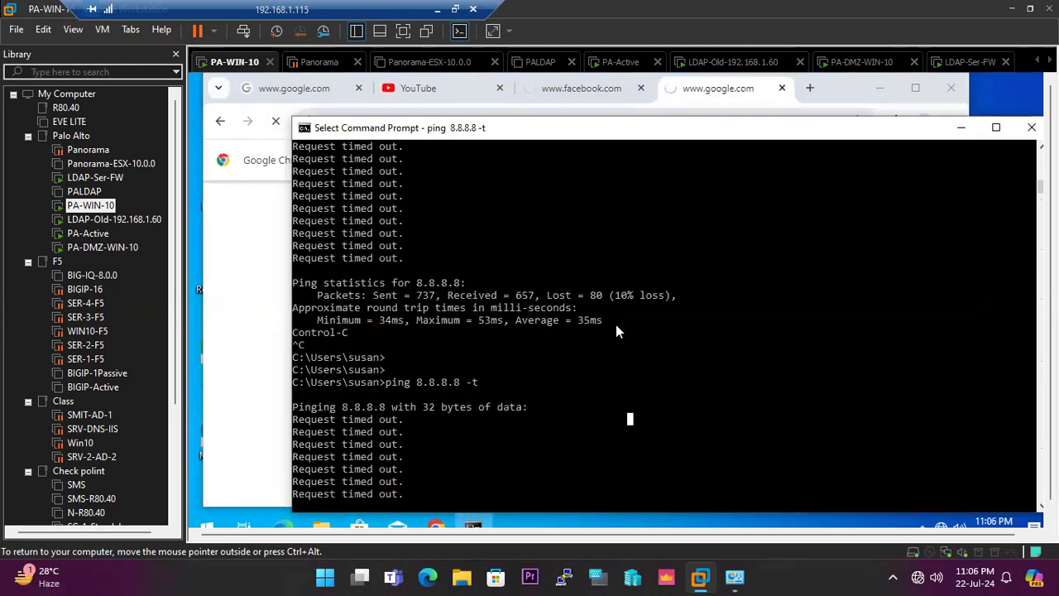
Switch back to the firewall's web interface and examine the destination zones, actions and matched rules in the traffic log.
left_click(438, 10)
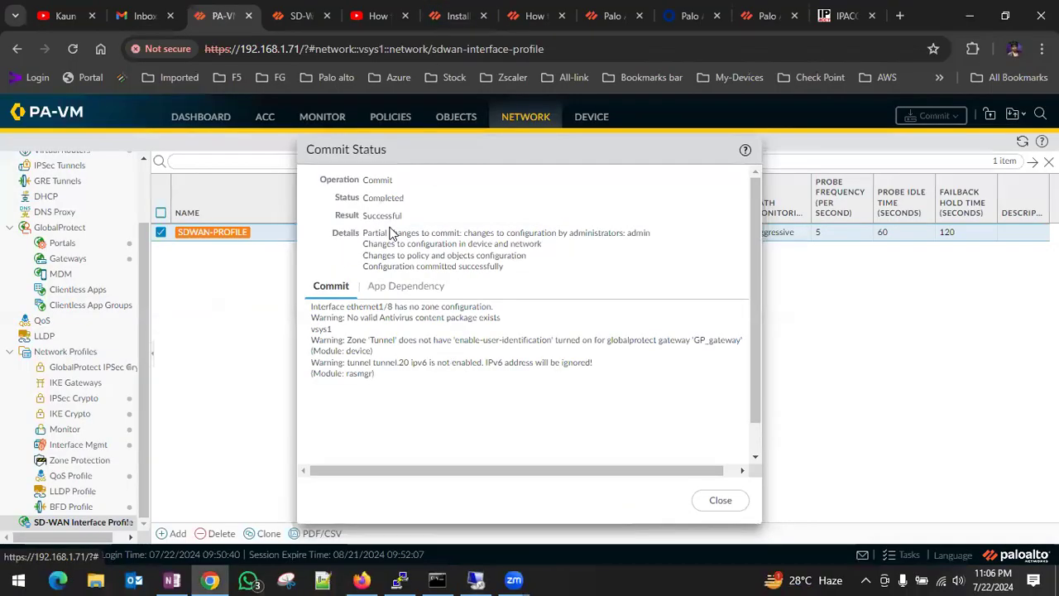
left_click(324, 116)
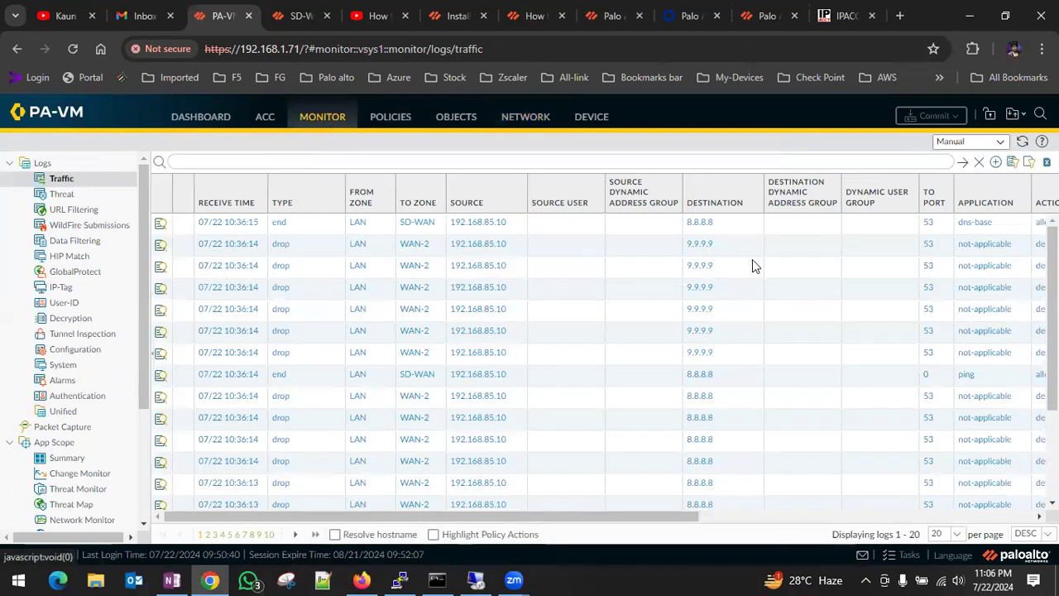
left_click_drag(472, 518, 608, 518)
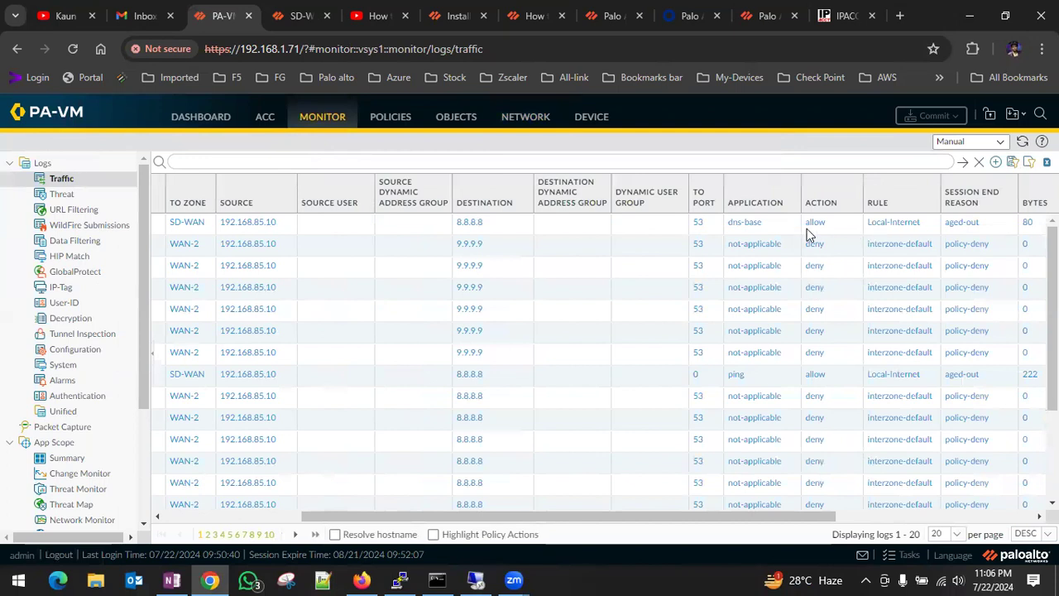
Examine the traffic log's zones, and review the NAT rules' destination zones, source translations and hit counts.
left_click_drag(596, 522, 174, 473)
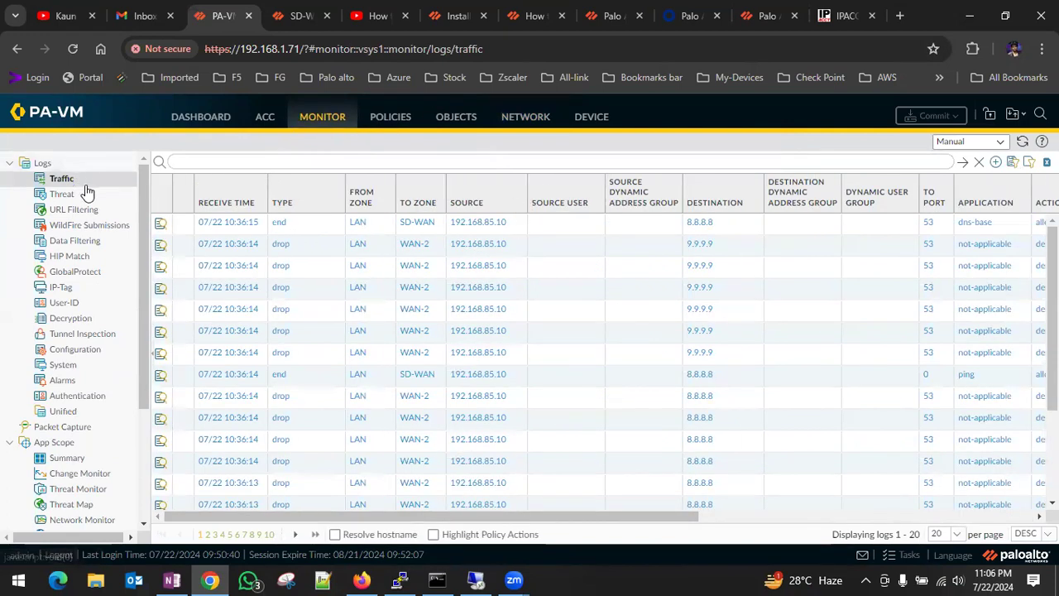
left_click(394, 119)
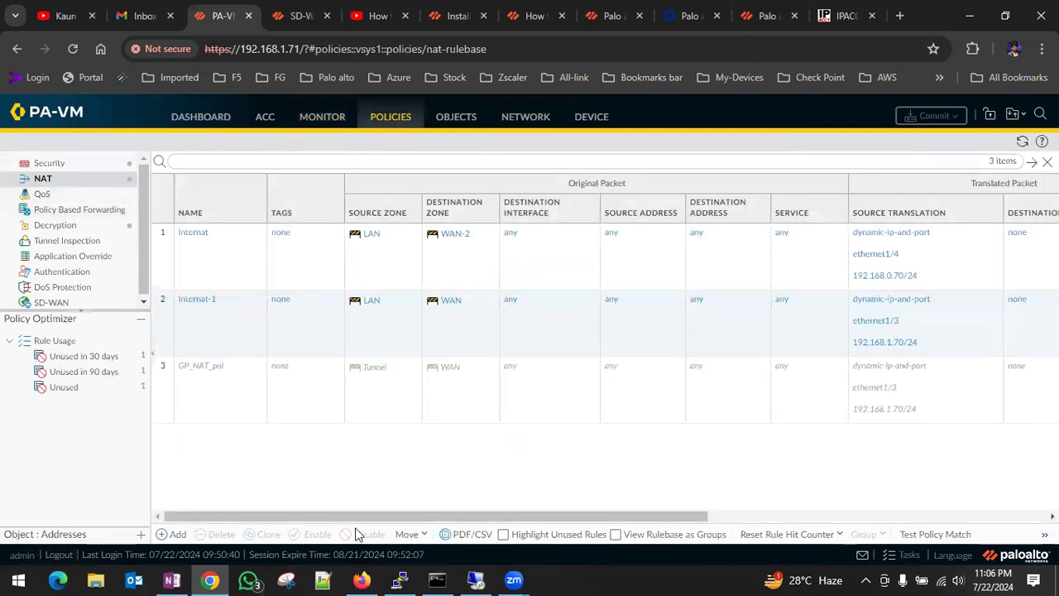
left_click_drag(431, 514, 388, 514)
left_click(78, 182)
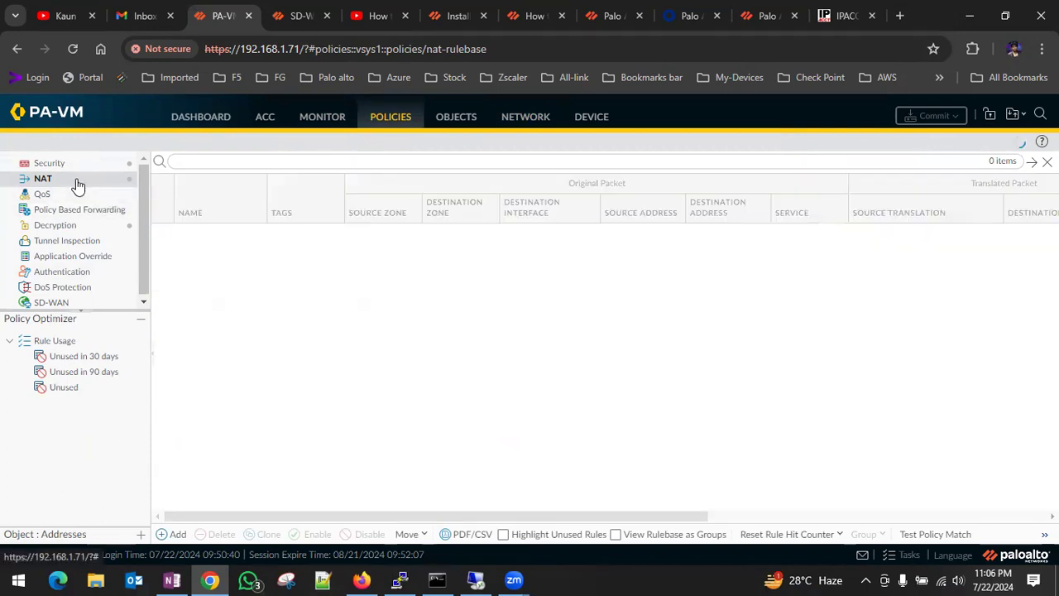
left_click_drag(535, 516, 738, 516)
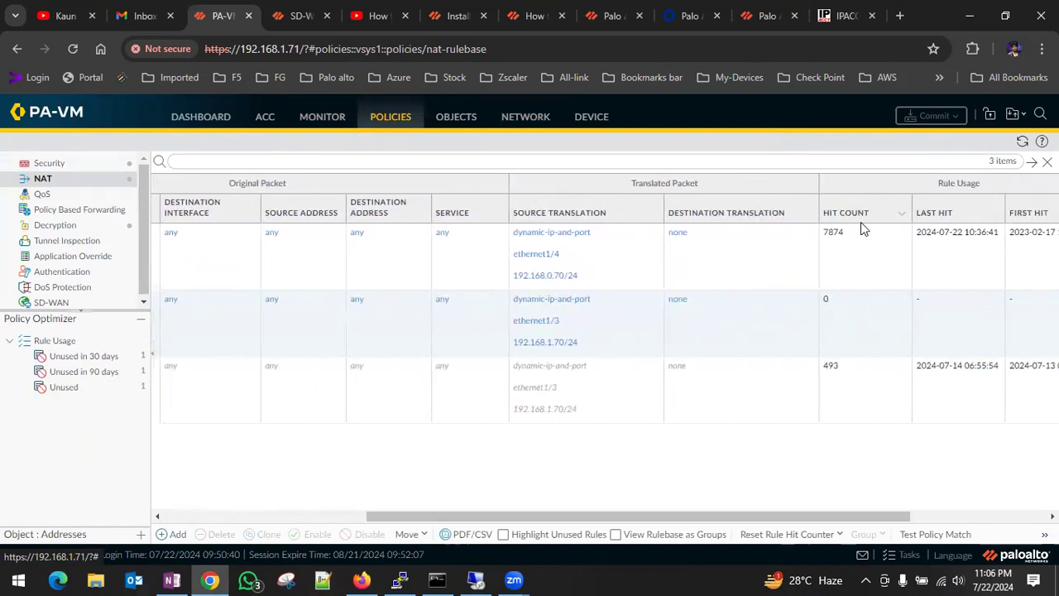
left_click_drag(405, 512, 187, 513)
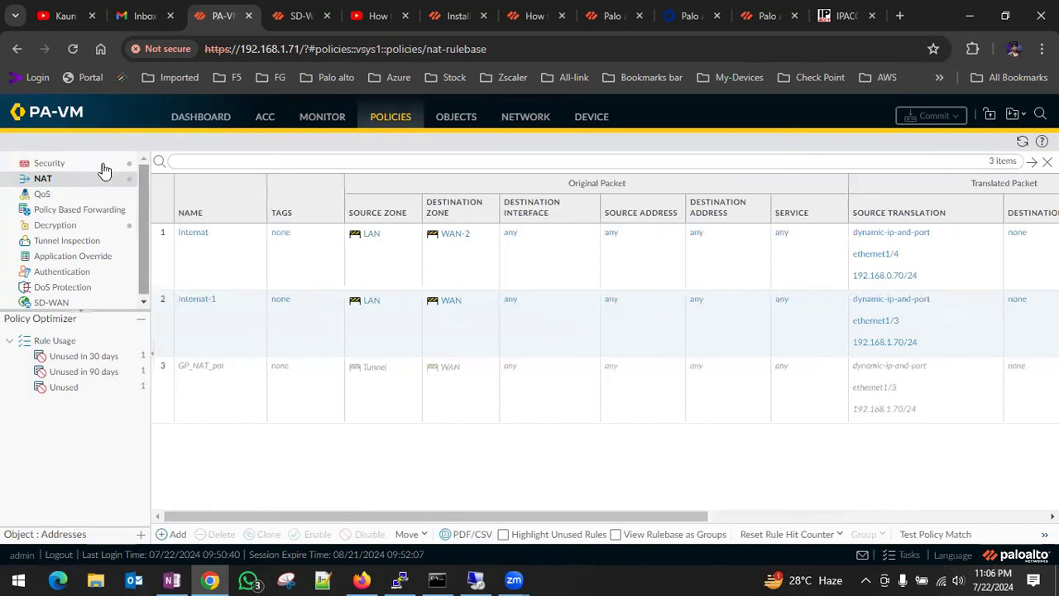
left_click(71, 165)
left_click(41, 178)
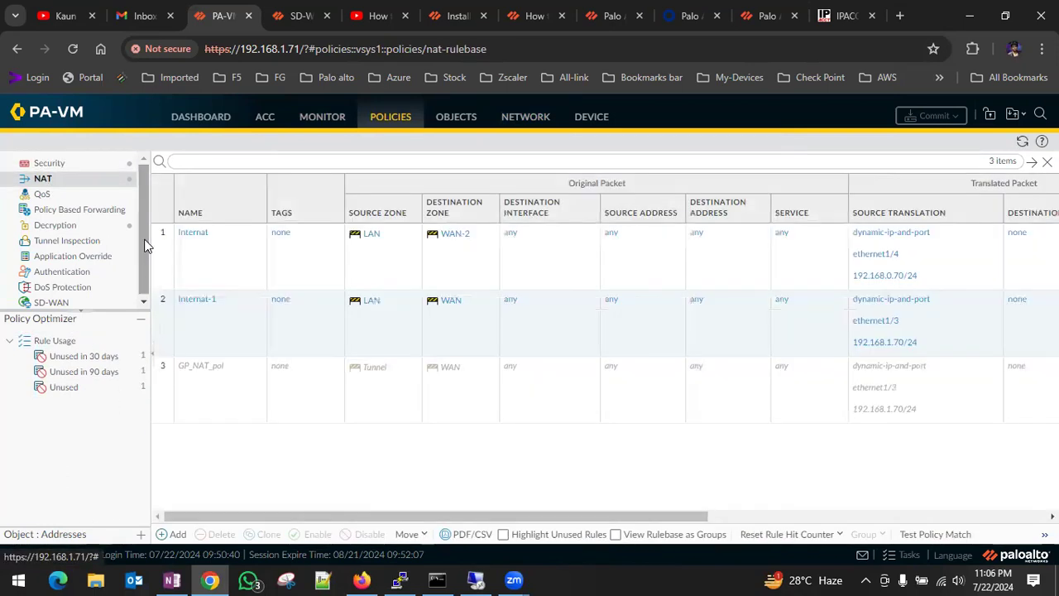
Move the NAT rule Internet-1 above the Internet rule and commit the change, keeping the commit job running.
left_click(161, 316)
left_click_drag(162, 240, 163, 237)
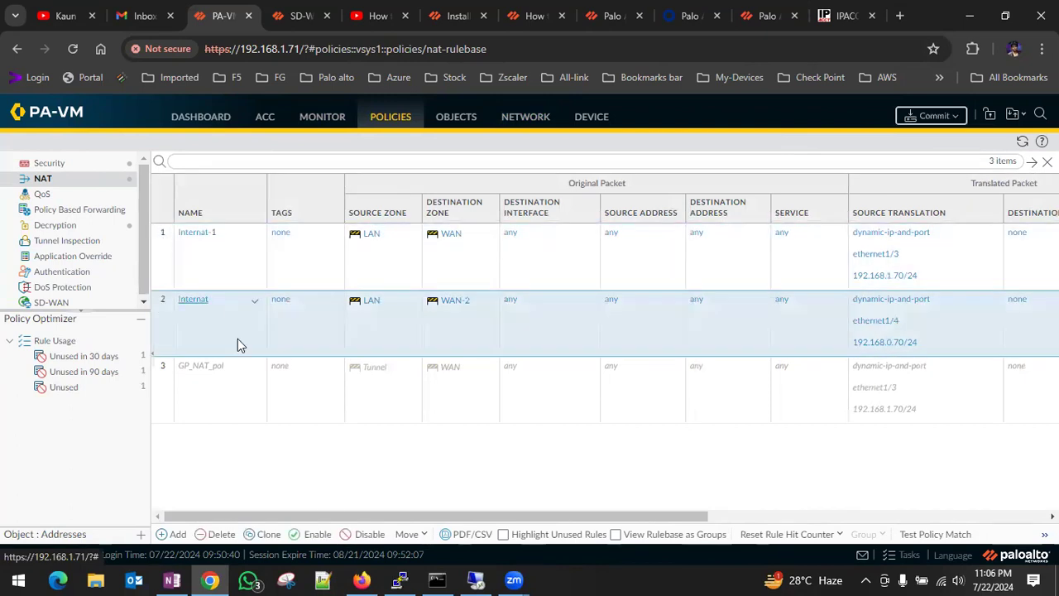
left_click(934, 117)
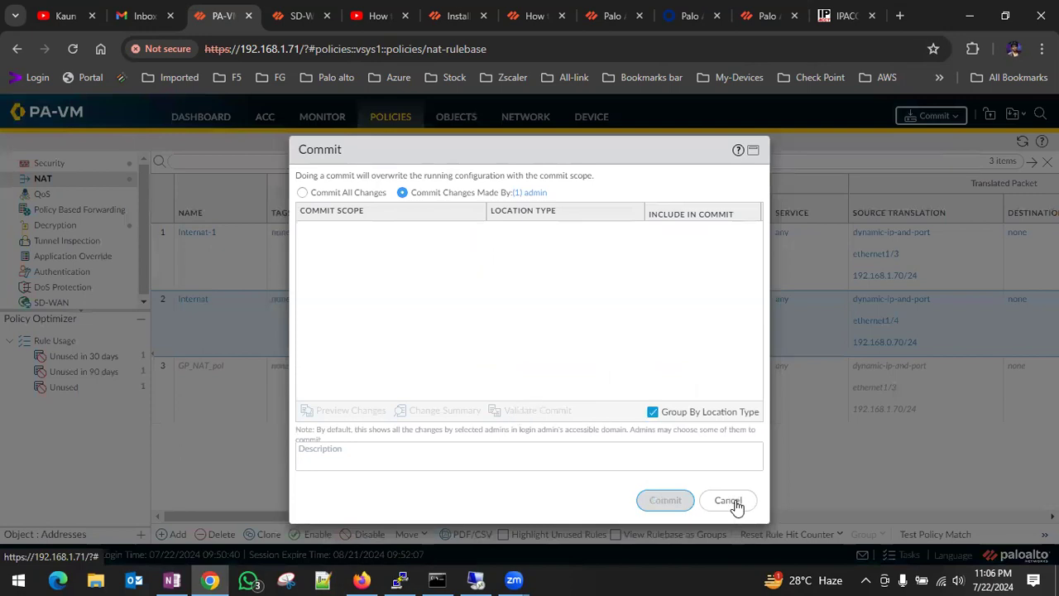
left_click(665, 499)
left_click(664, 499)
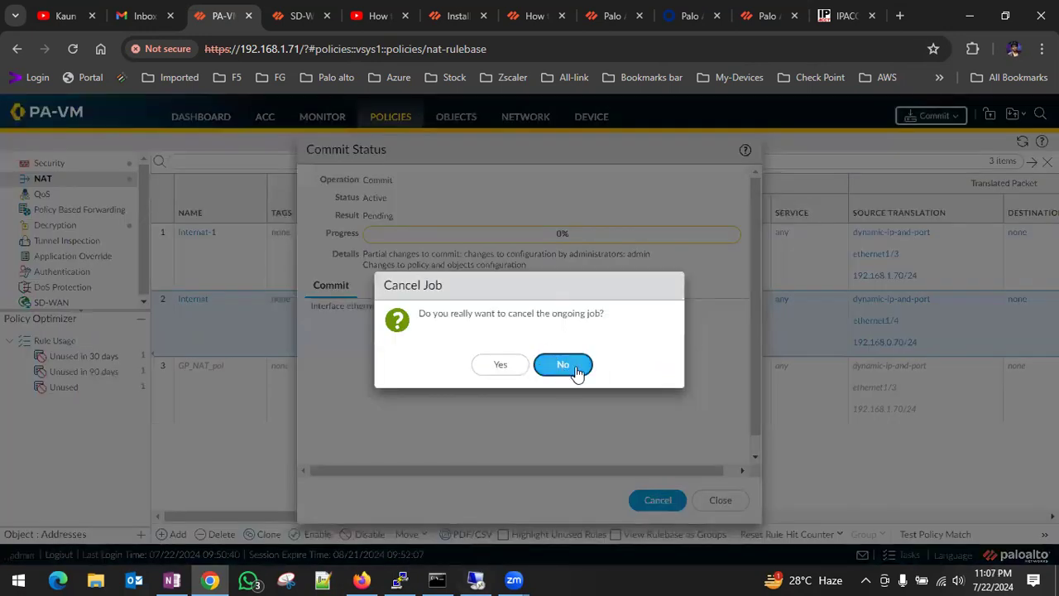
left_click(572, 371)
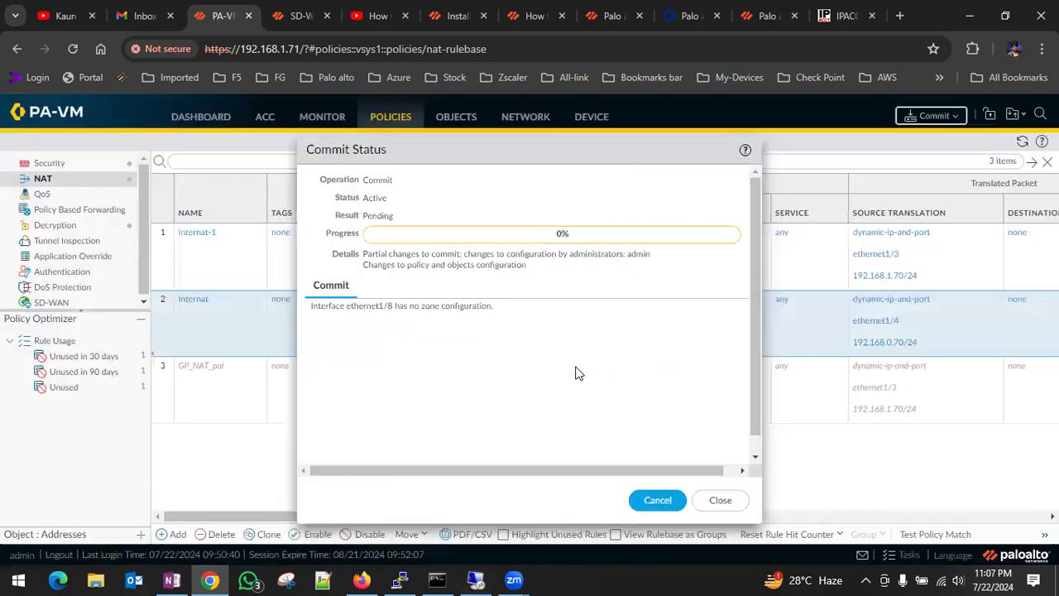
Switch to the PA-WIN-10 virtual machine, check the running ping and reload the Facebook page, allowing the form resubmission.
left_click(476, 579)
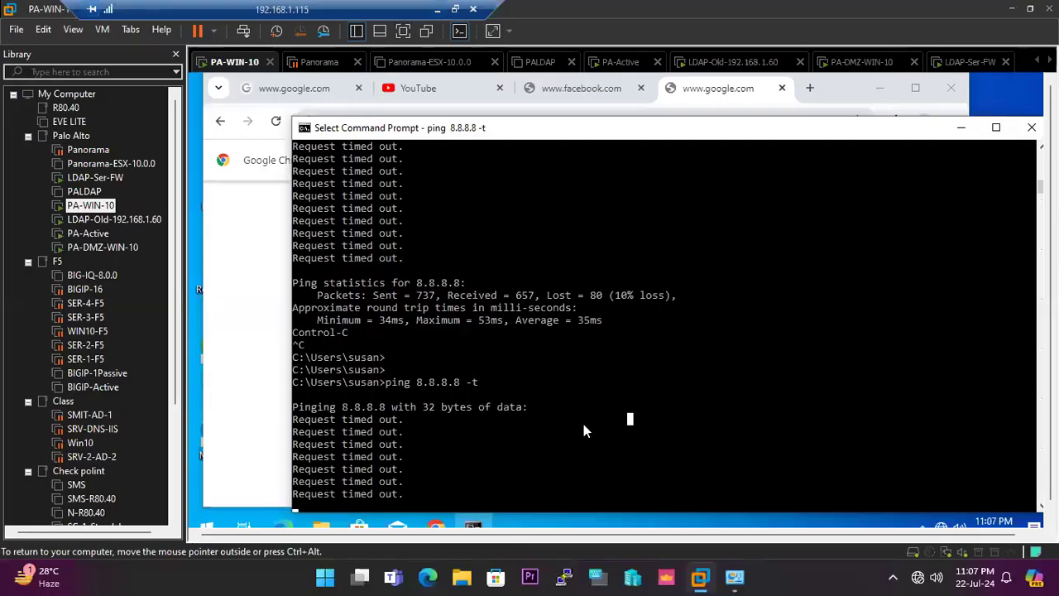
left_click(620, 94)
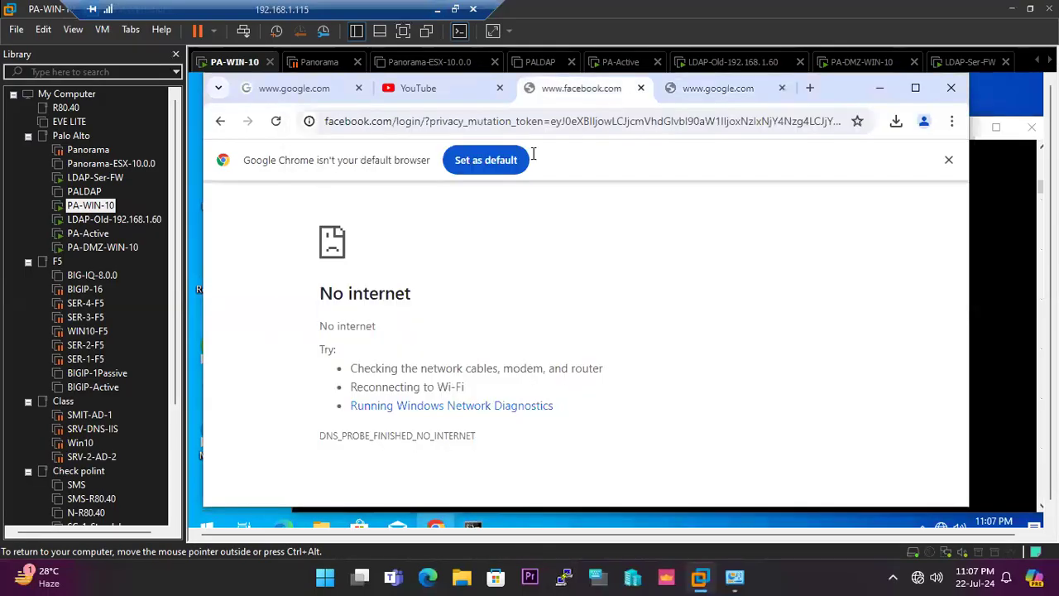
left_click(276, 121)
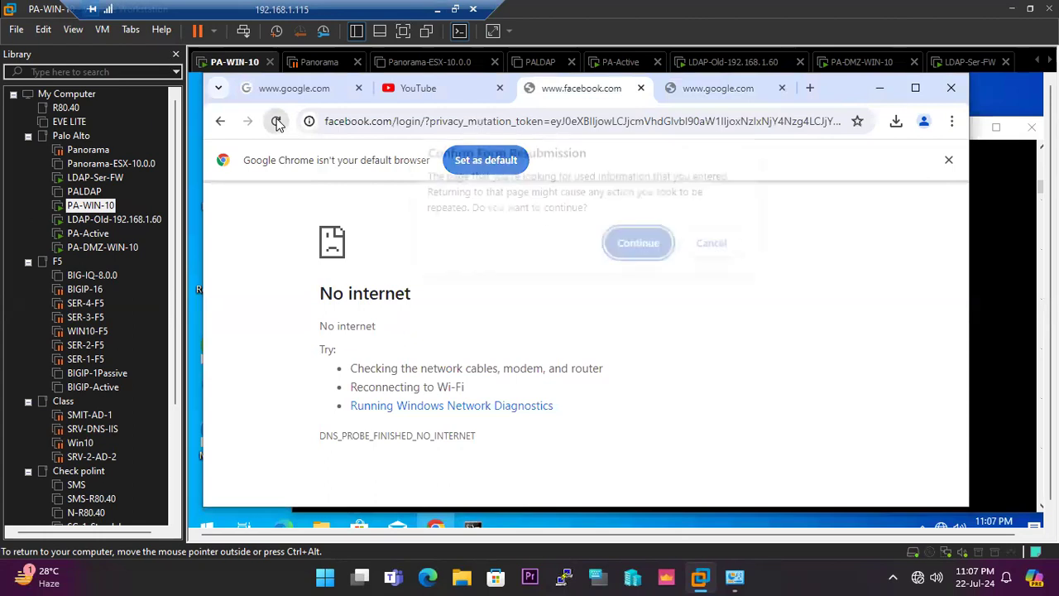
left_click(637, 251)
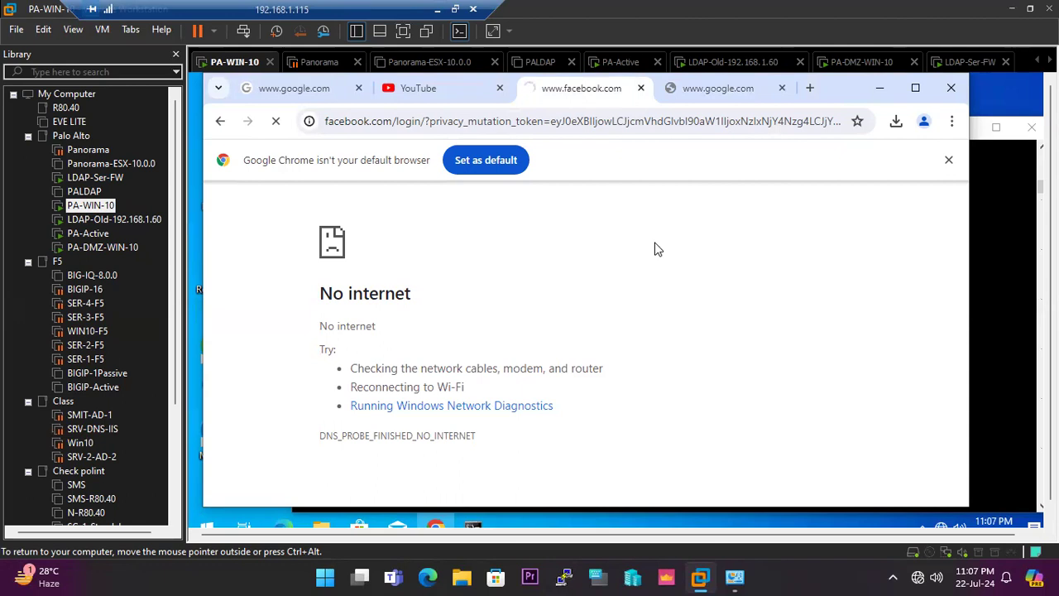
Return to the firewall's web interface, close the commit status and examine the latest traffic log entries' destination zones and actions.
left_click(436, 9)
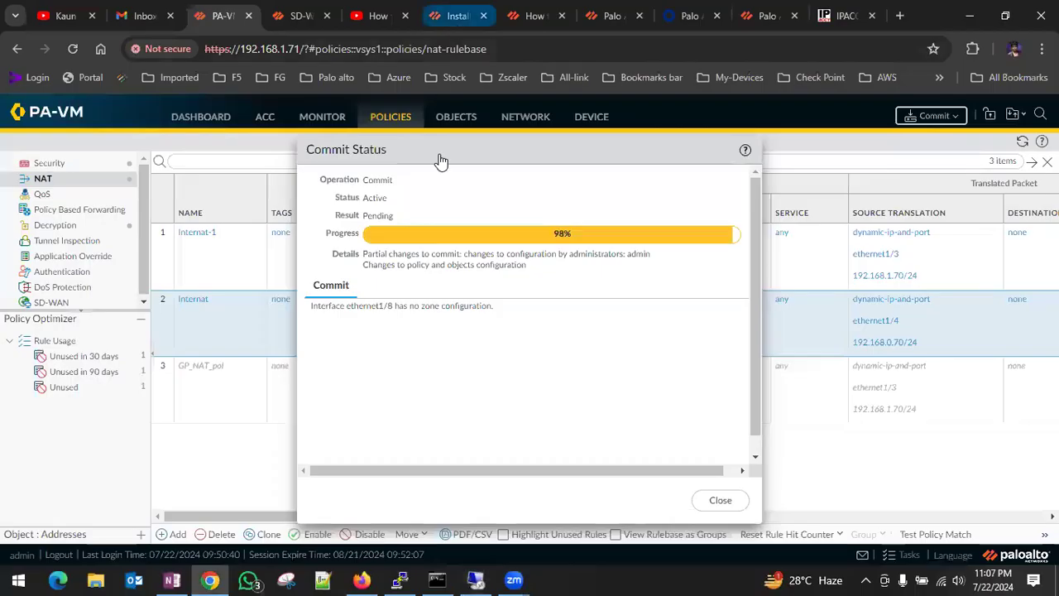
left_click(719, 501)
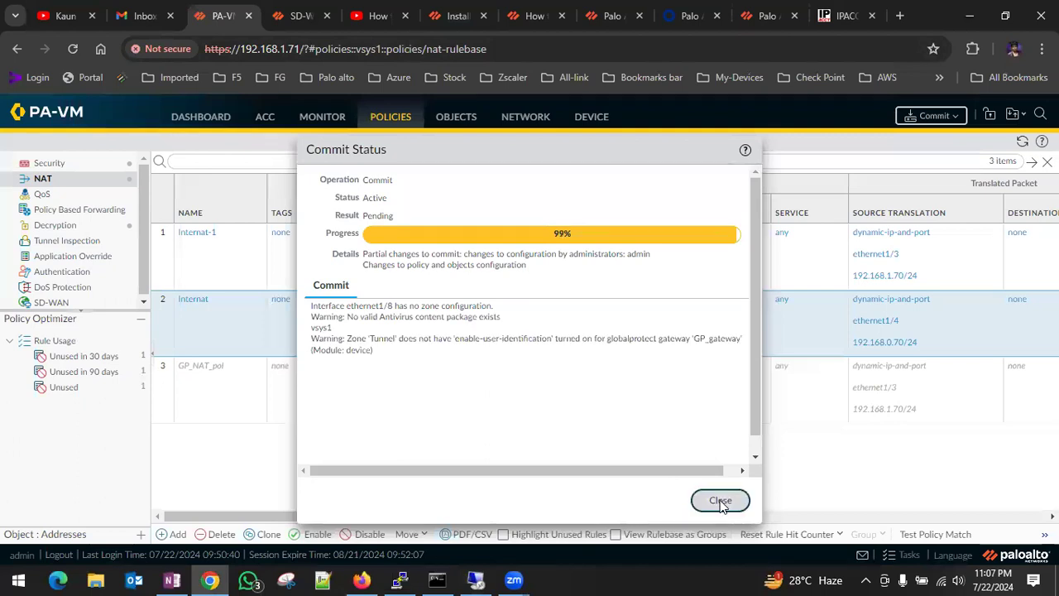
left_click(320, 116)
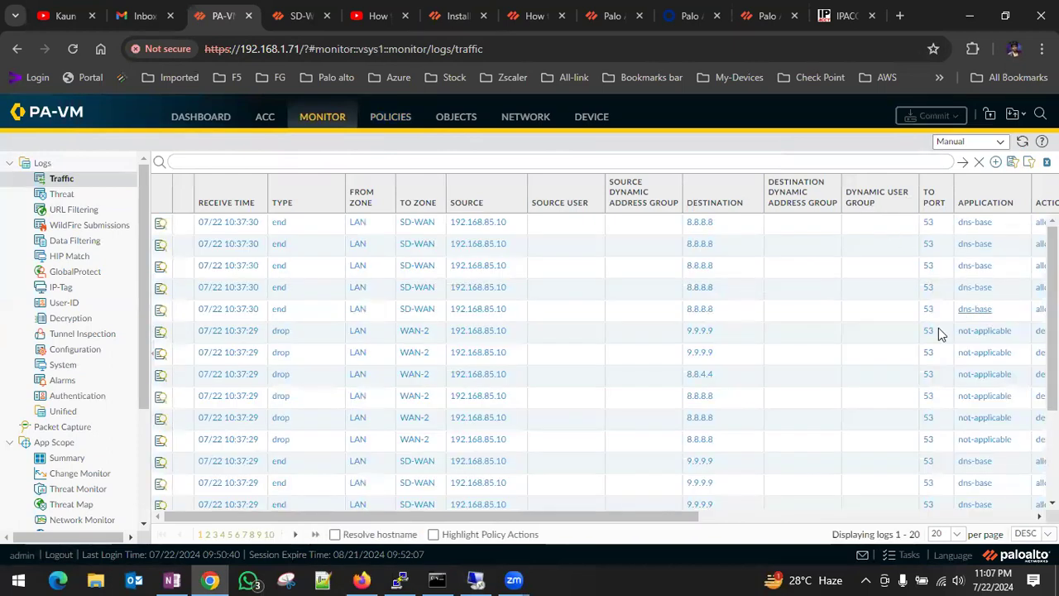
left_click_drag(662, 523, 236, 385)
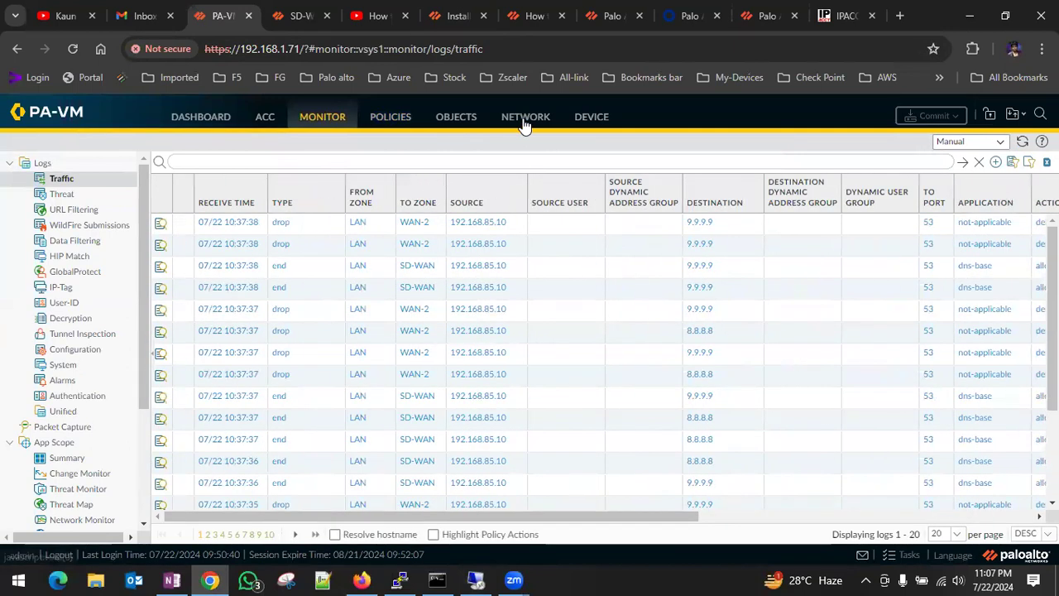
Check the SD-WAN interface profile, and review the reordered NAT rules' zones and source translations.
left_click(525, 120)
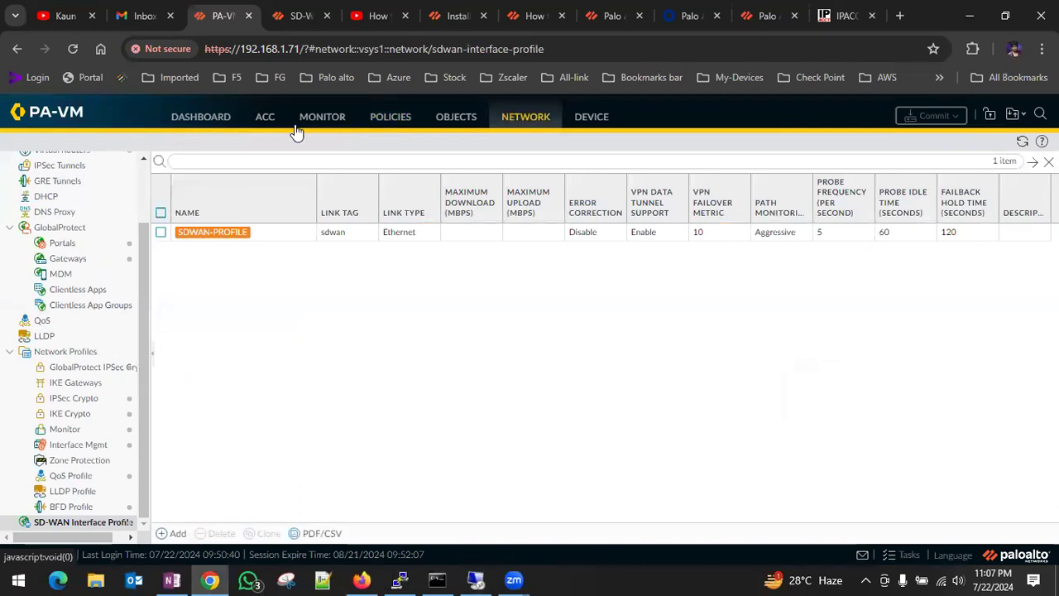
scroll(110, 244, "up", 2)
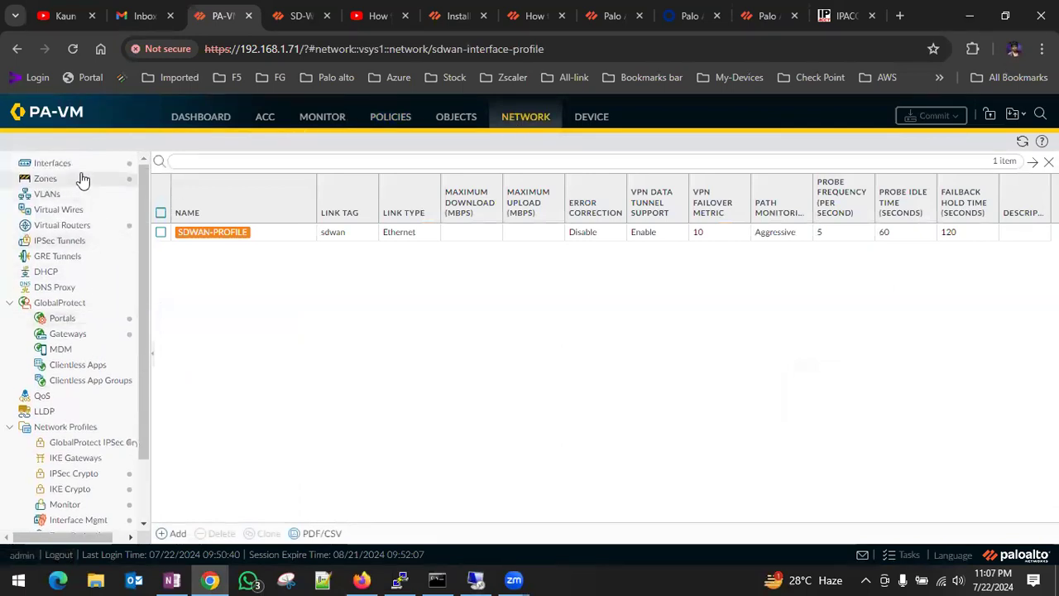
left_click(397, 120)
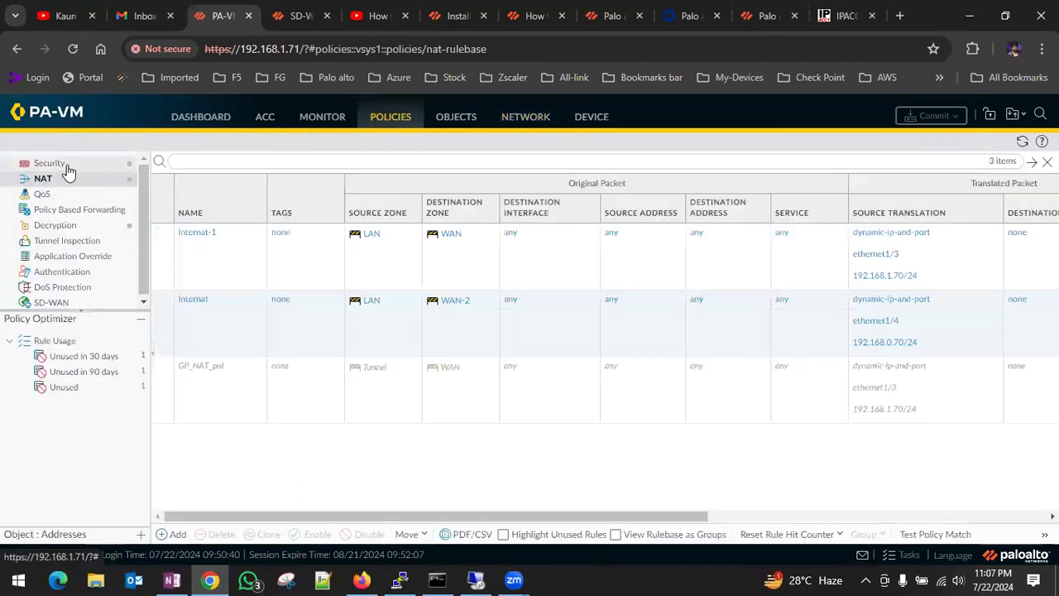
left_click_drag(443, 515, 317, 499)
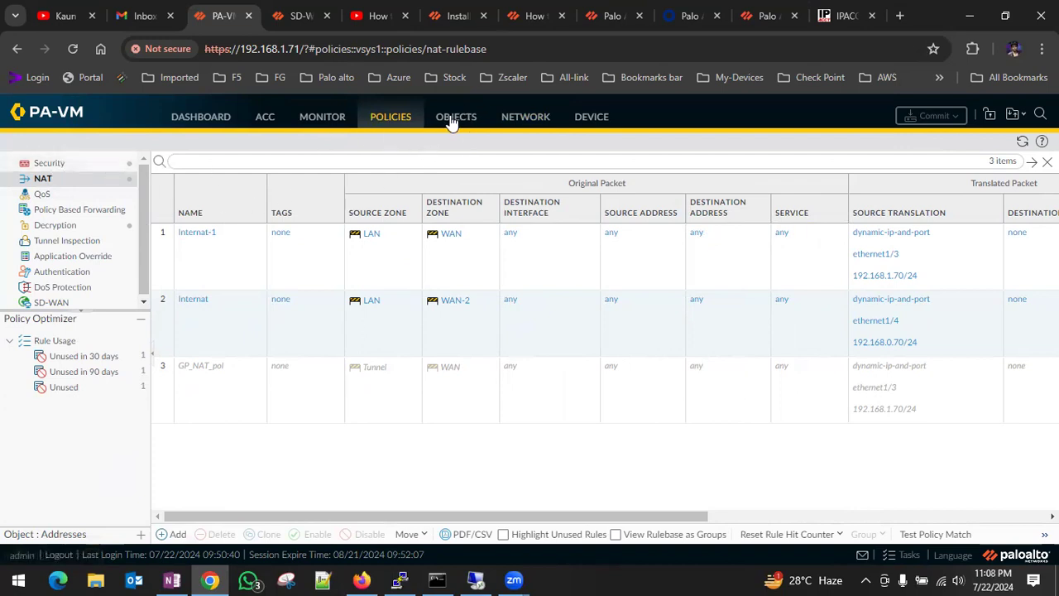
Try to set the interface of the default virtual router's internet static route to sd_wan, with destination 0.0.0.0/0.
left_click(546, 120)
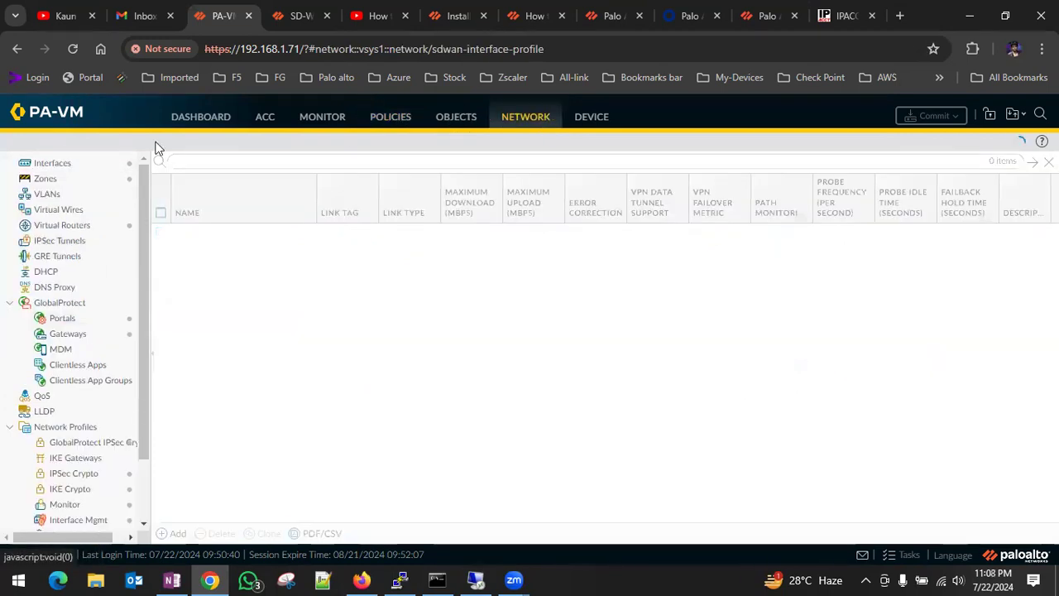
left_click(79, 226)
left_click(189, 202)
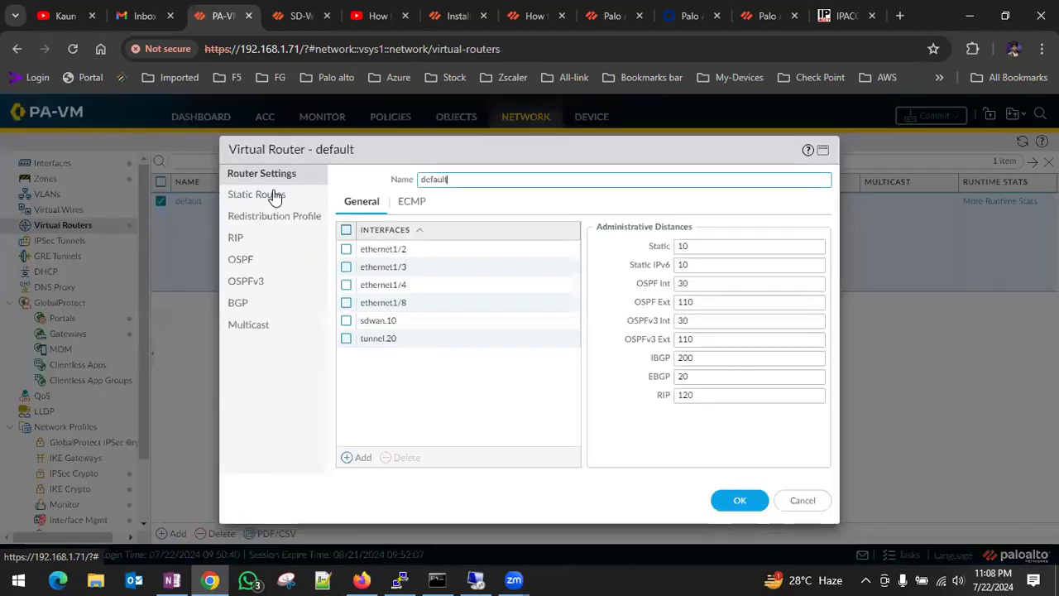
left_click(276, 198)
left_click(378, 283)
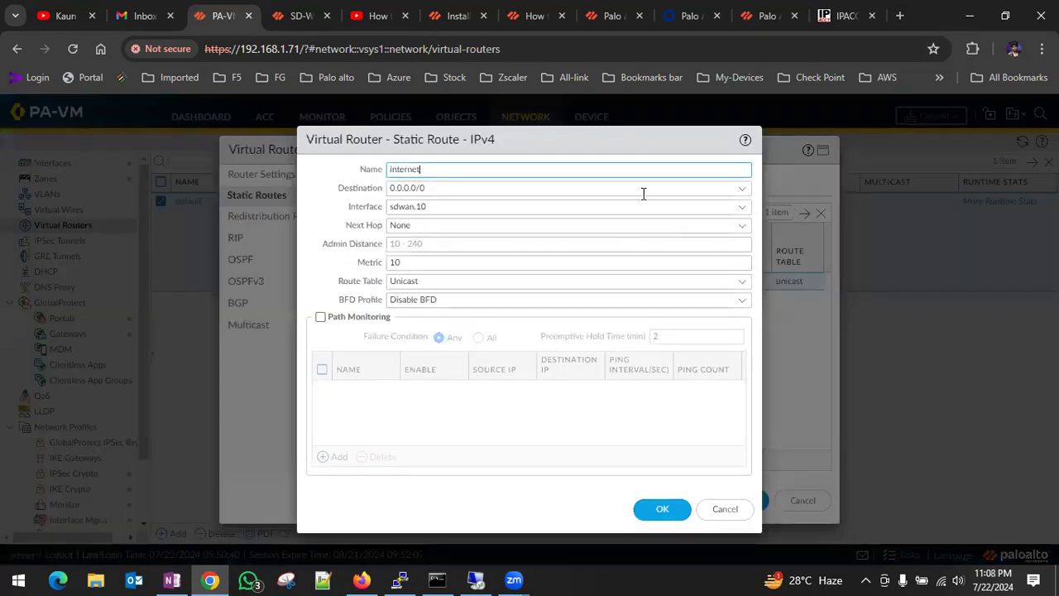
left_click(739, 211)
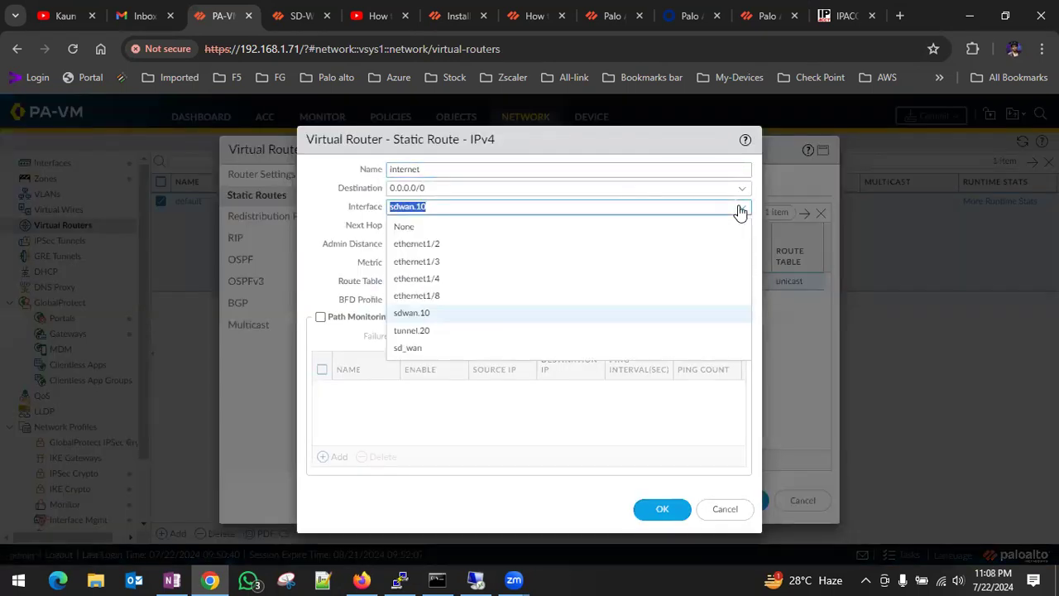
left_click(420, 348)
left_click(744, 191)
left_click(418, 207)
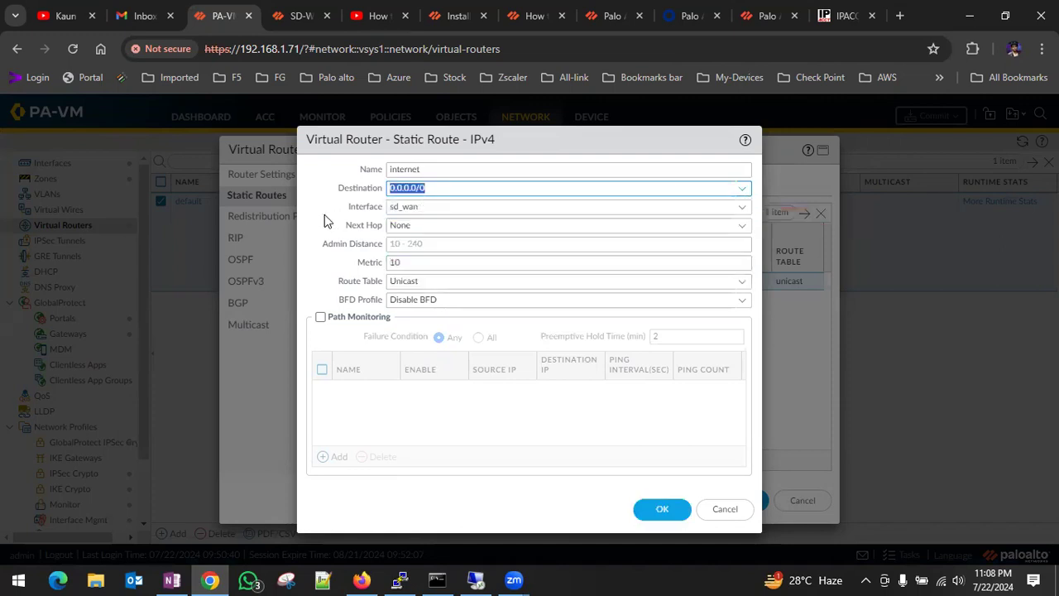
left_click(664, 511)
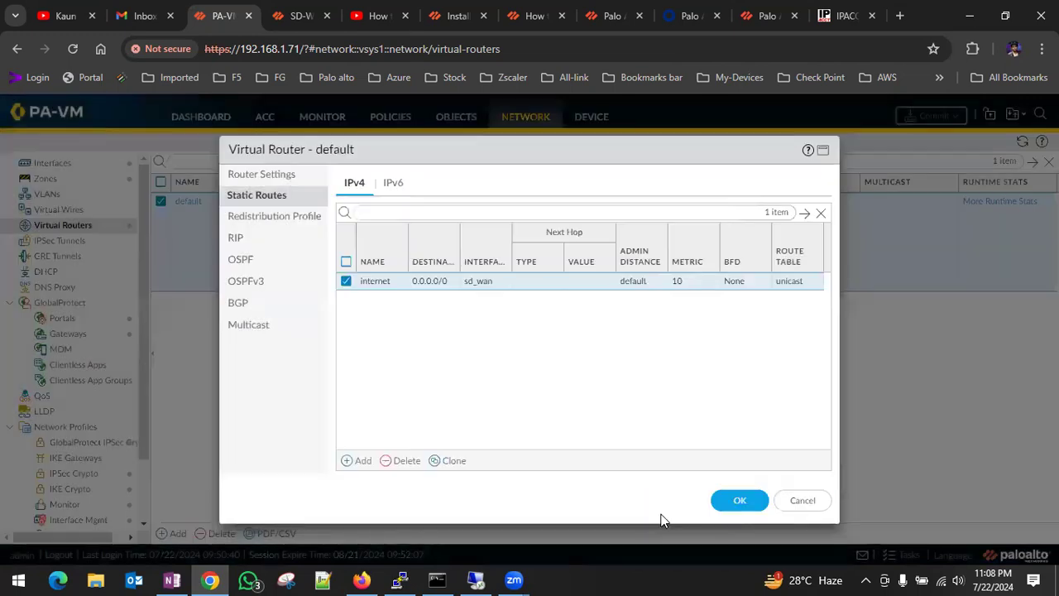
left_click(731, 499)
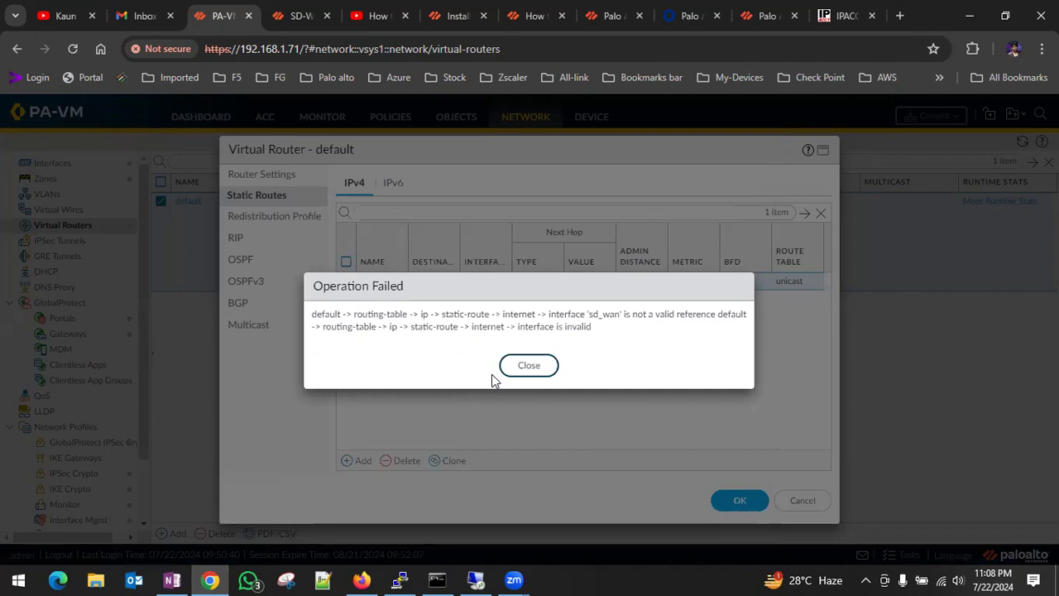
left_click(528, 365)
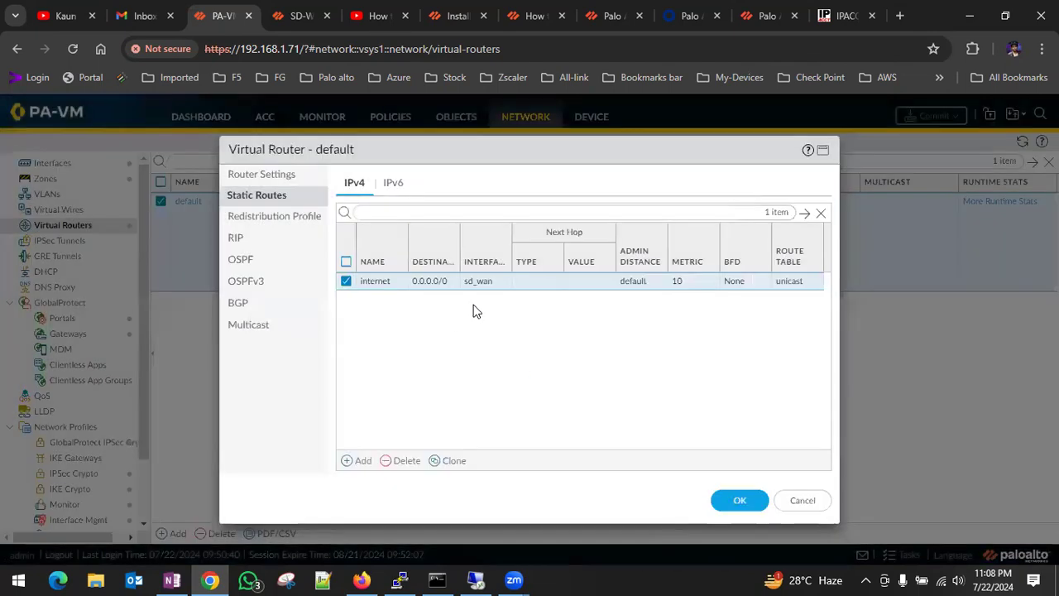
Try to set the internet static route's interface to sdwan.10 and its destination to 0.0.0.0/0.
left_click(381, 284)
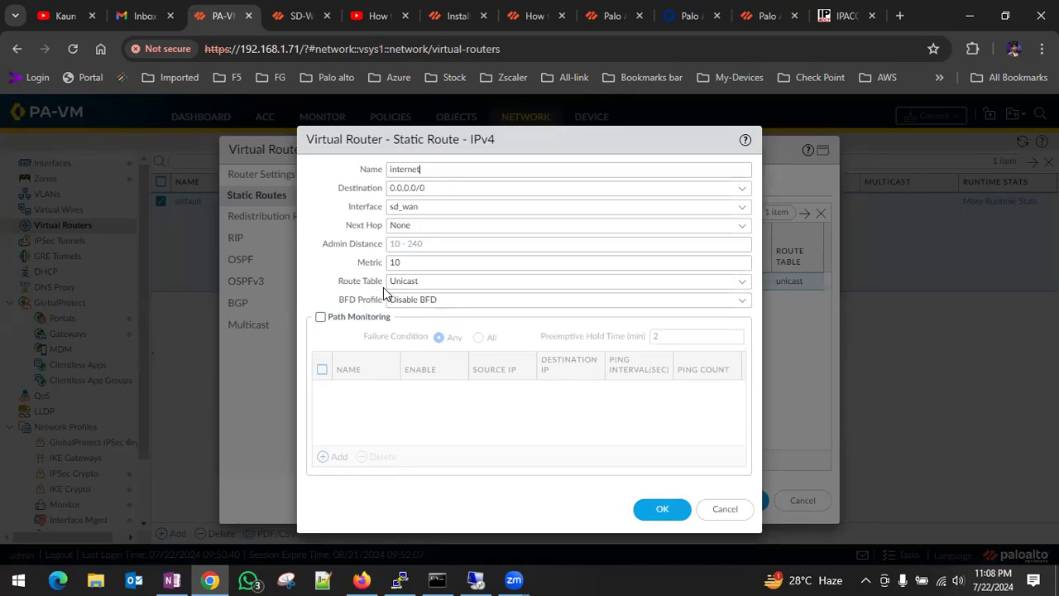
left_click(742, 215)
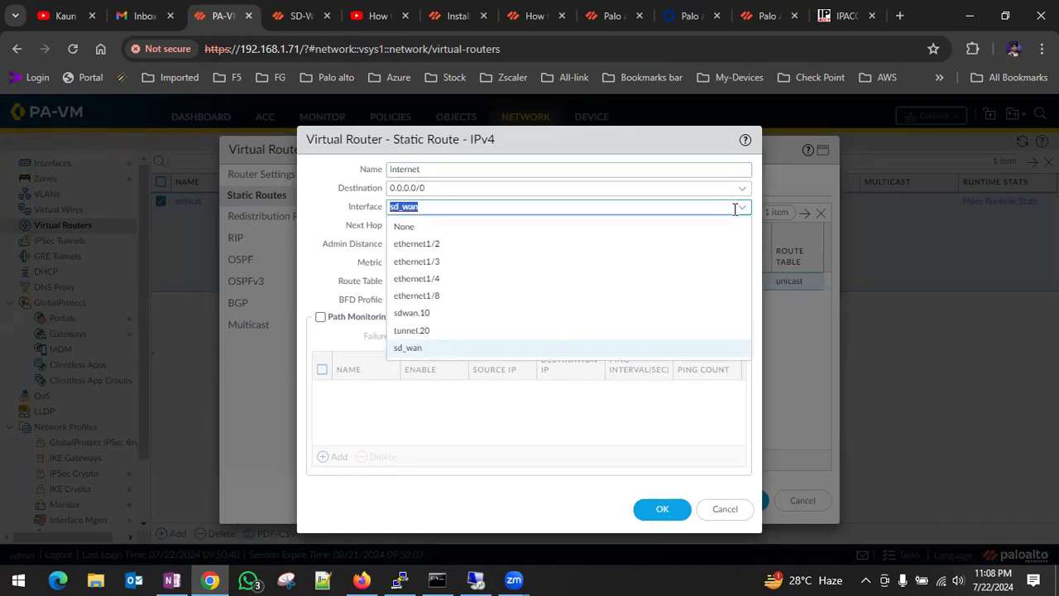
left_click(441, 314)
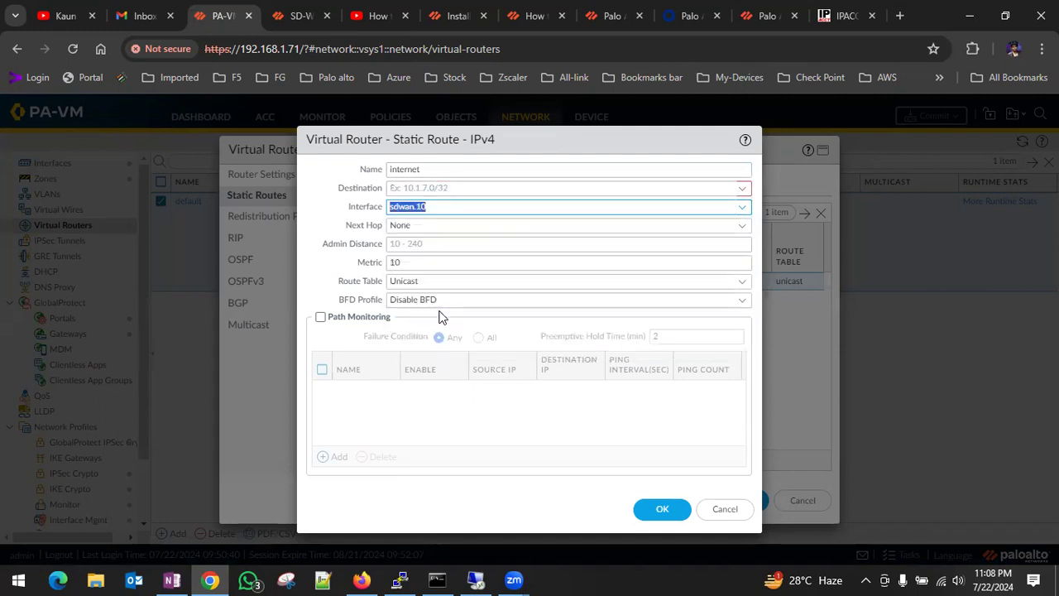
left_click(742, 188)
left_click(434, 209)
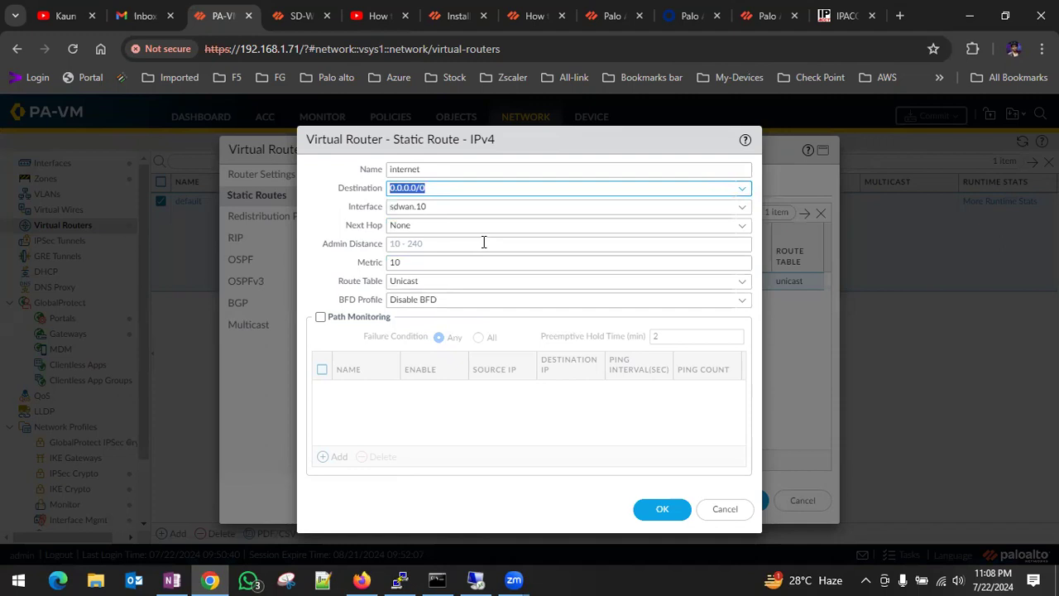
Try Next VR as the internet route's next hop, return it to None and accept the route.
left_click(741, 229)
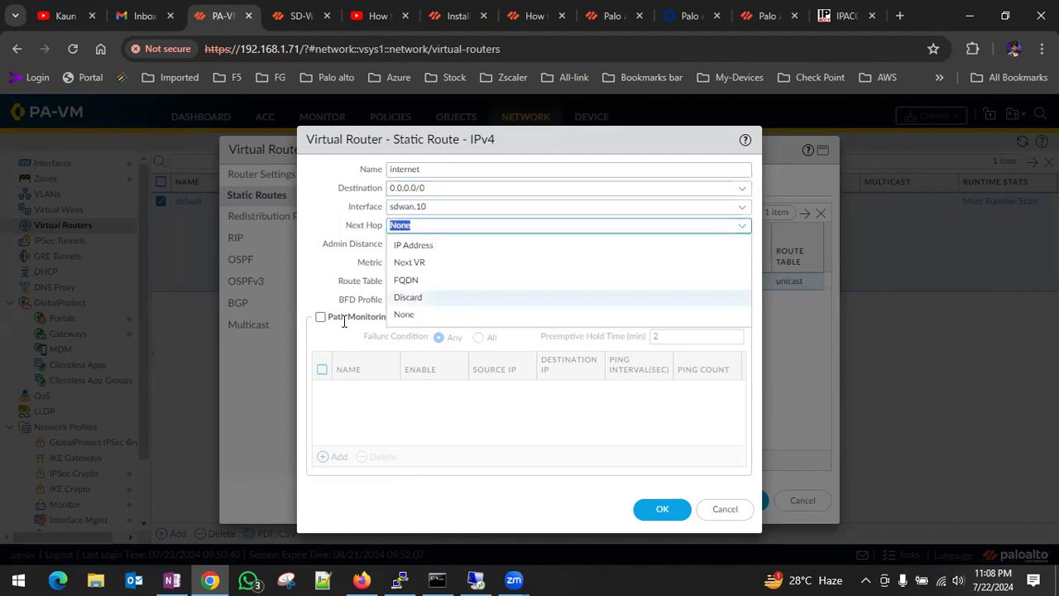
left_click(414, 263)
left_click(742, 247)
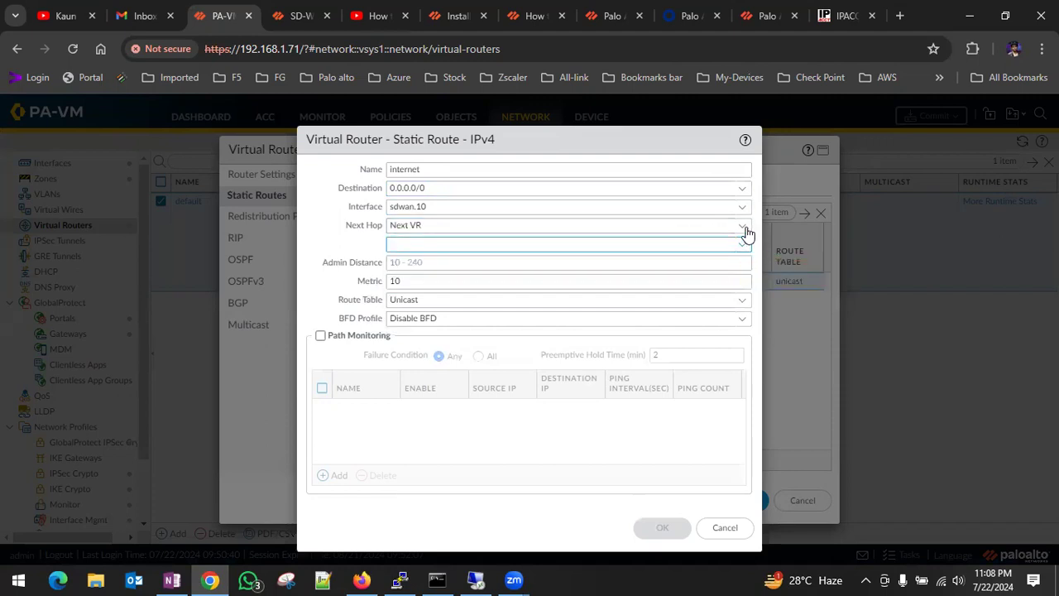
left_click(744, 231)
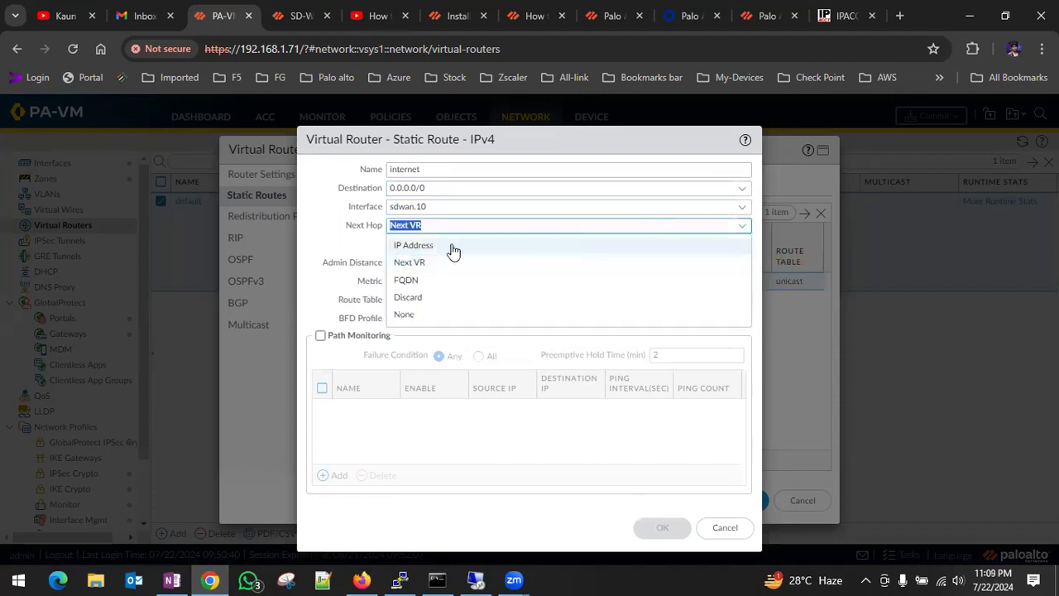
left_click(405, 314)
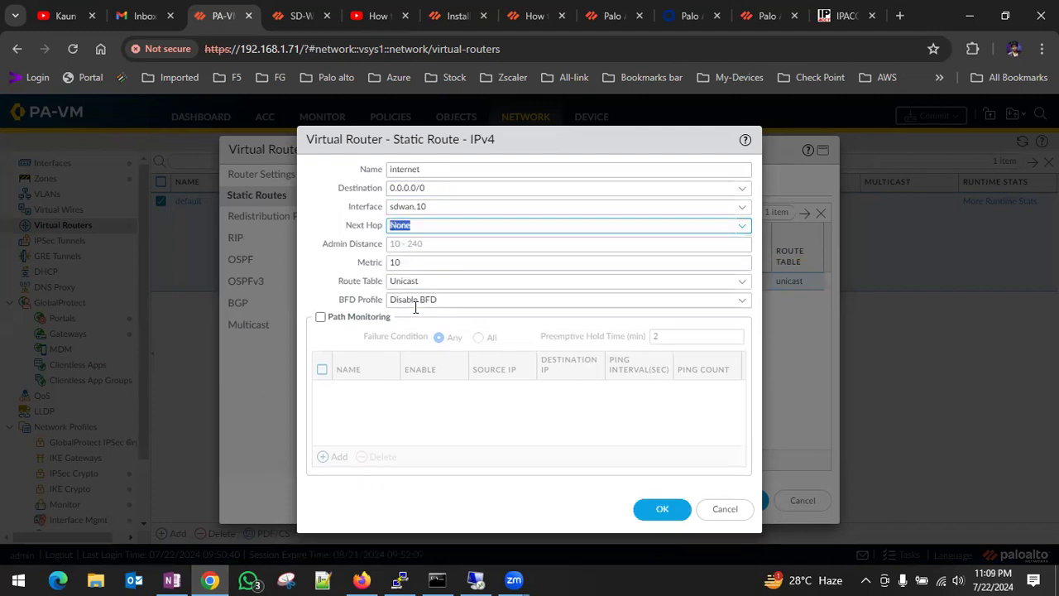
left_click(662, 510)
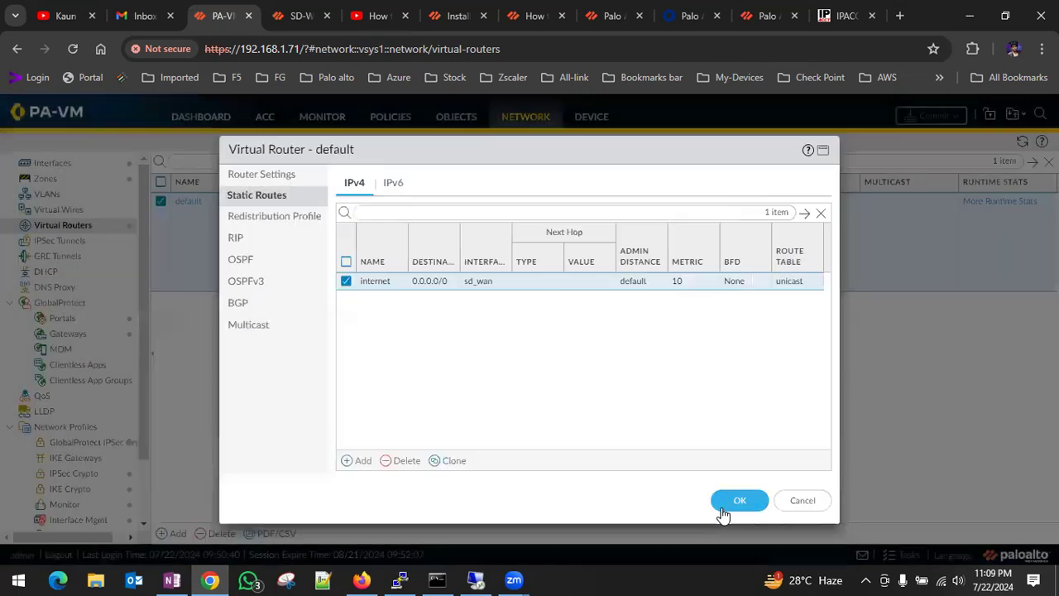
Check the default virtual router's redistribution profile settings and close the router without saving.
left_click(284, 215)
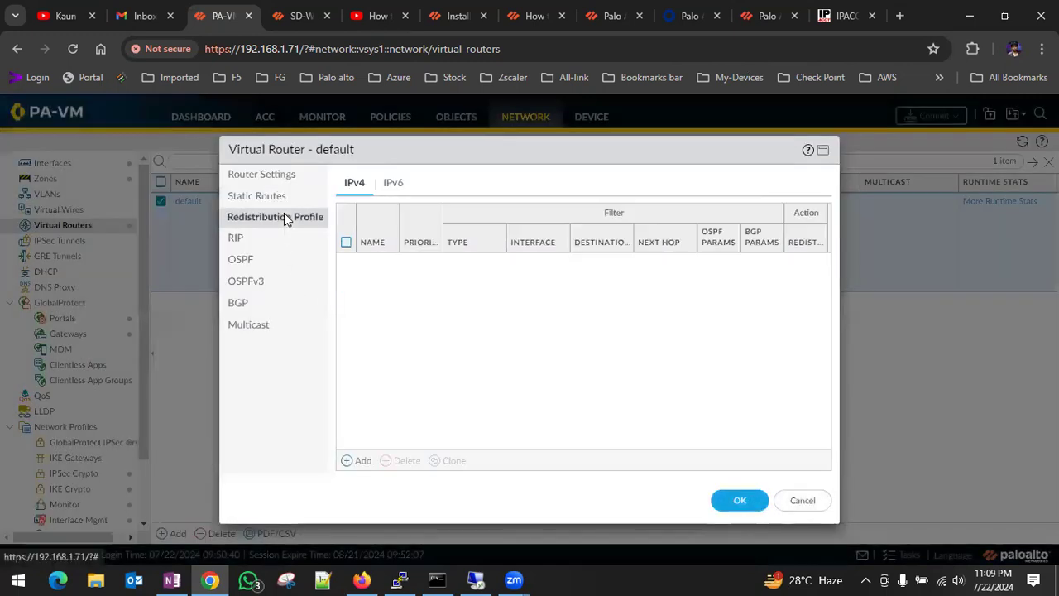
left_click(245, 247)
left_click(271, 221)
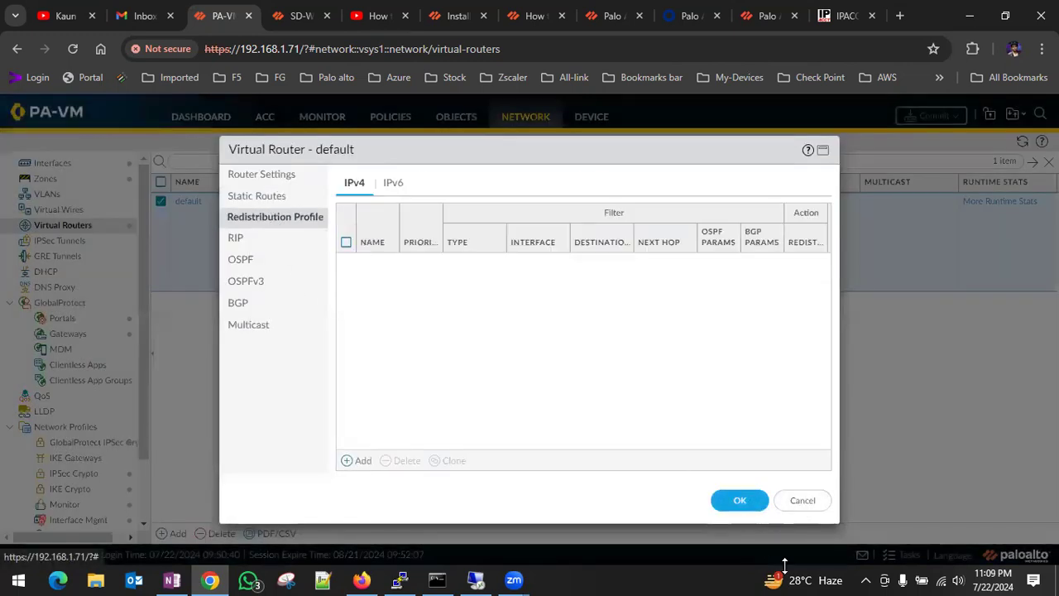
left_click(802, 500)
Examine the default virtual router's runtime route table and forwarding table for the default route's interface.
left_click(995, 205)
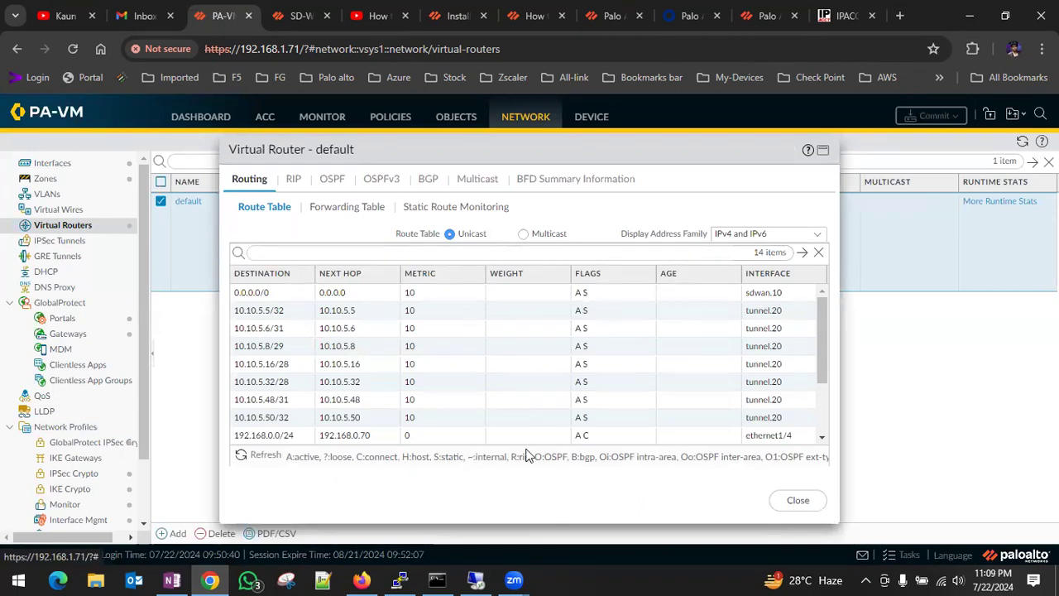
left_click(346, 209)
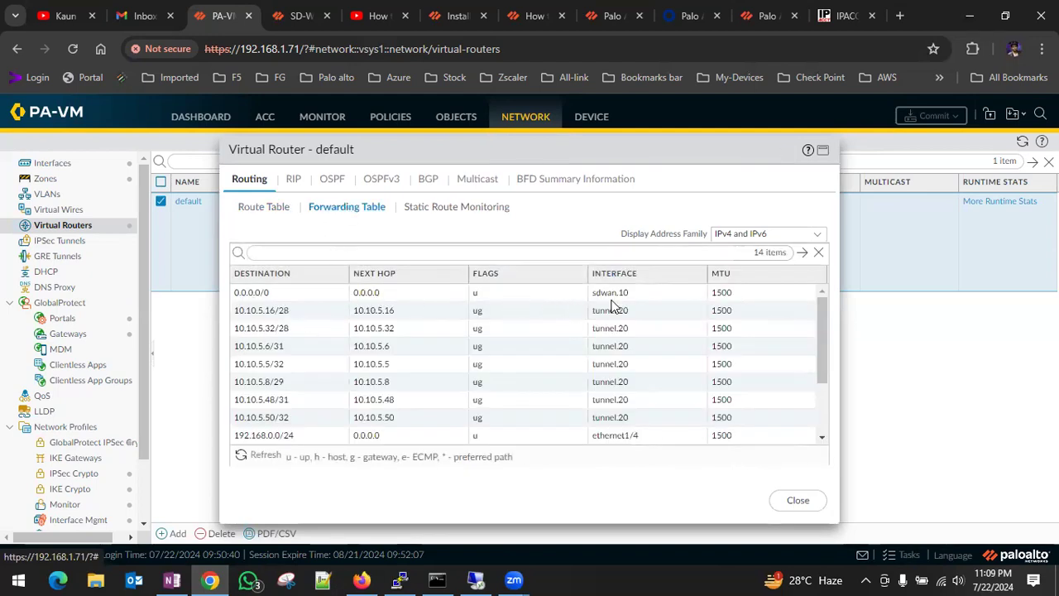
left_click(263, 207)
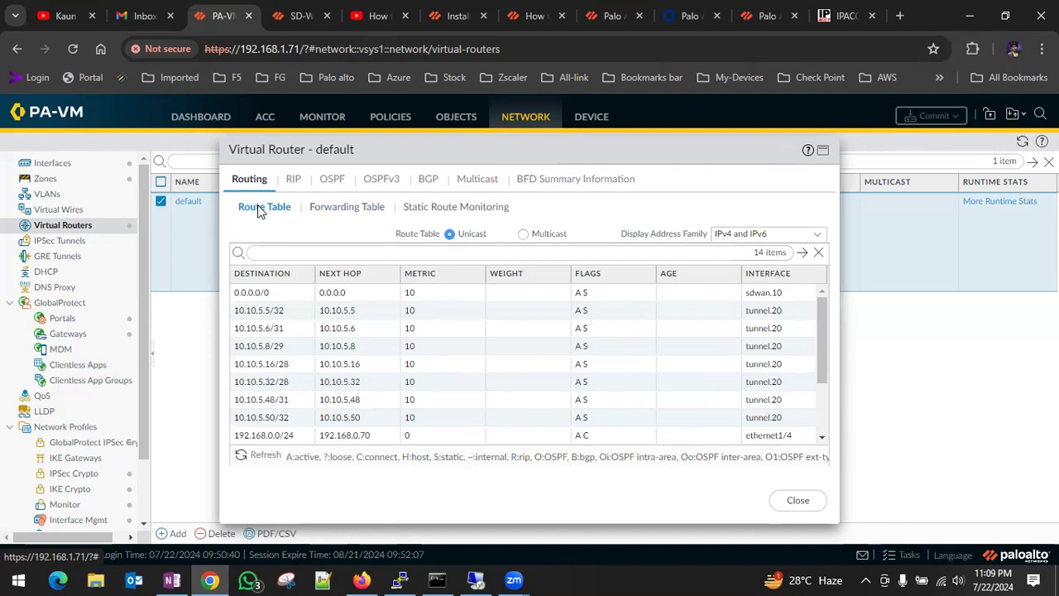
left_click(795, 499)
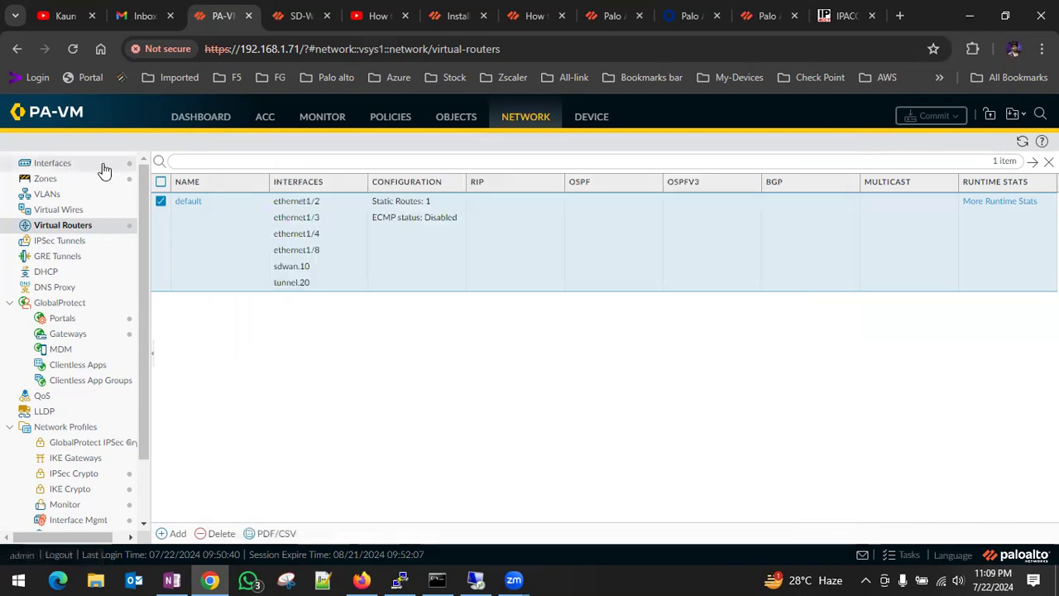
Set the destination zone of the first NAT rule, Internat-1, to SD-WAN.
left_click(399, 118)
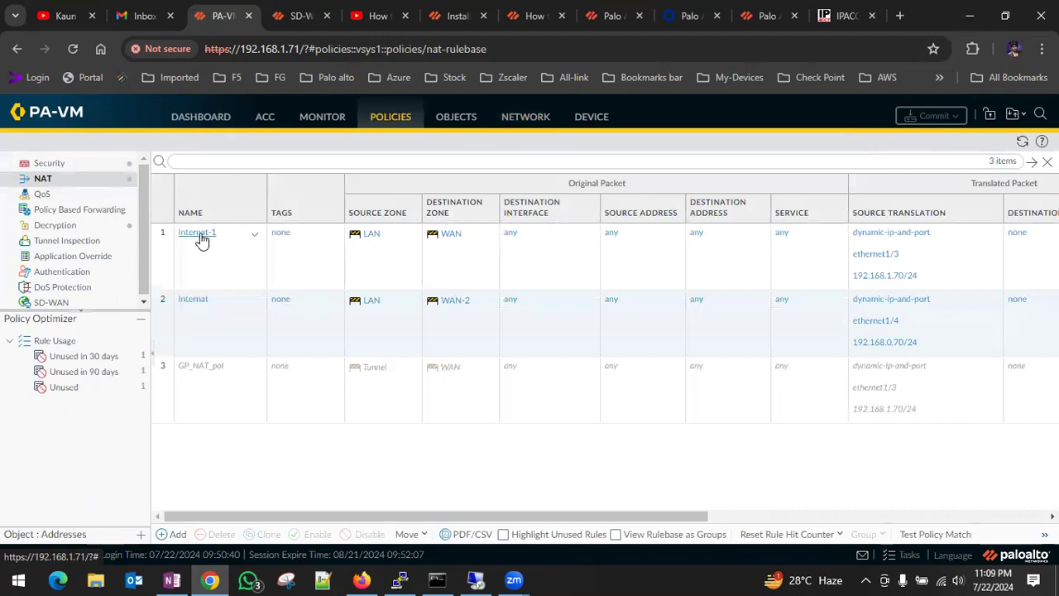
left_click(199, 233)
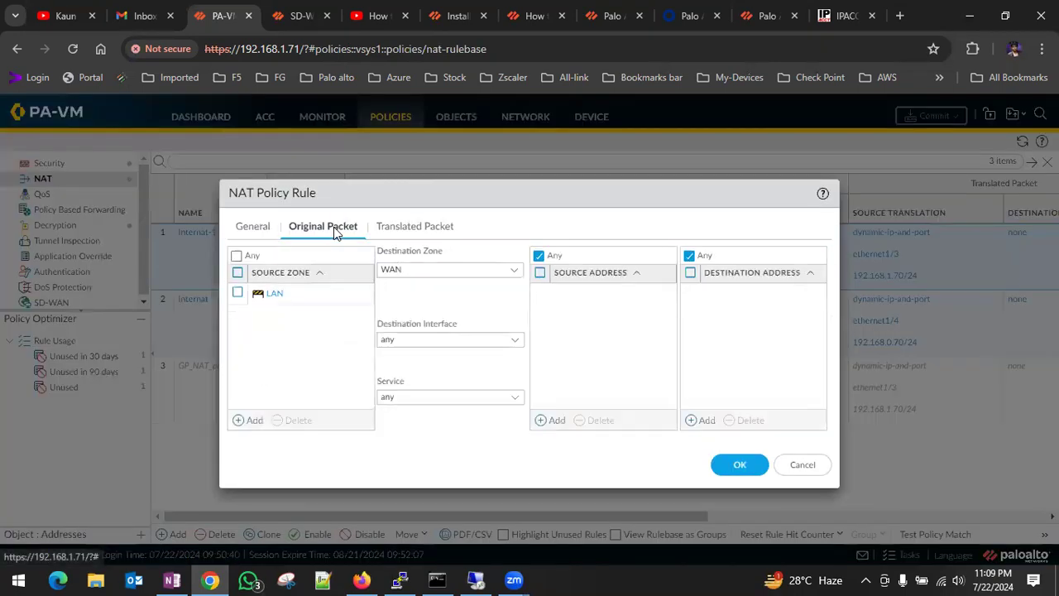
left_click(380, 227)
left_click(337, 229)
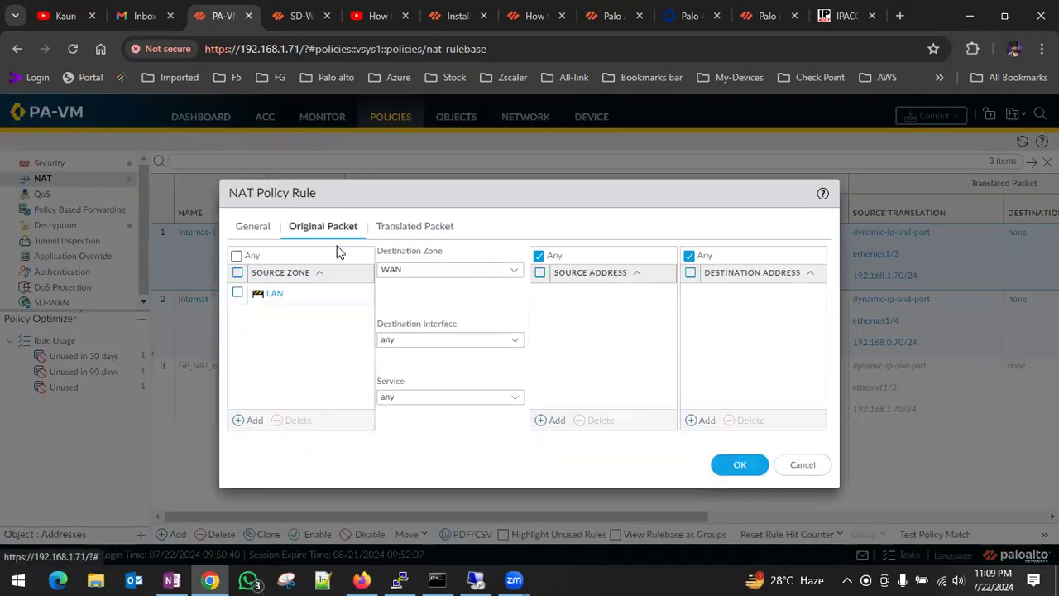
left_click(513, 271)
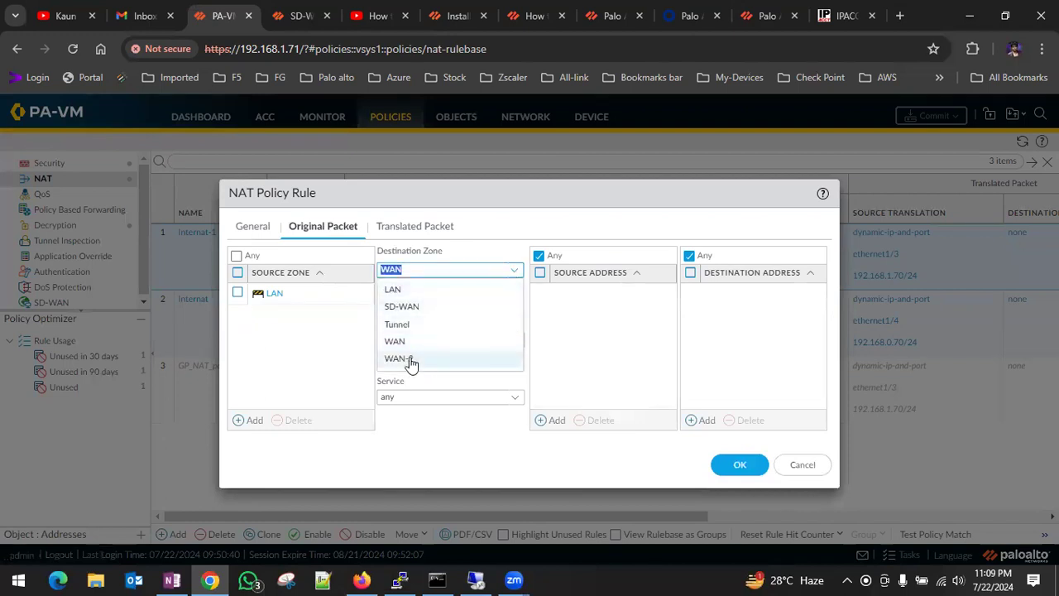
left_click(444, 307)
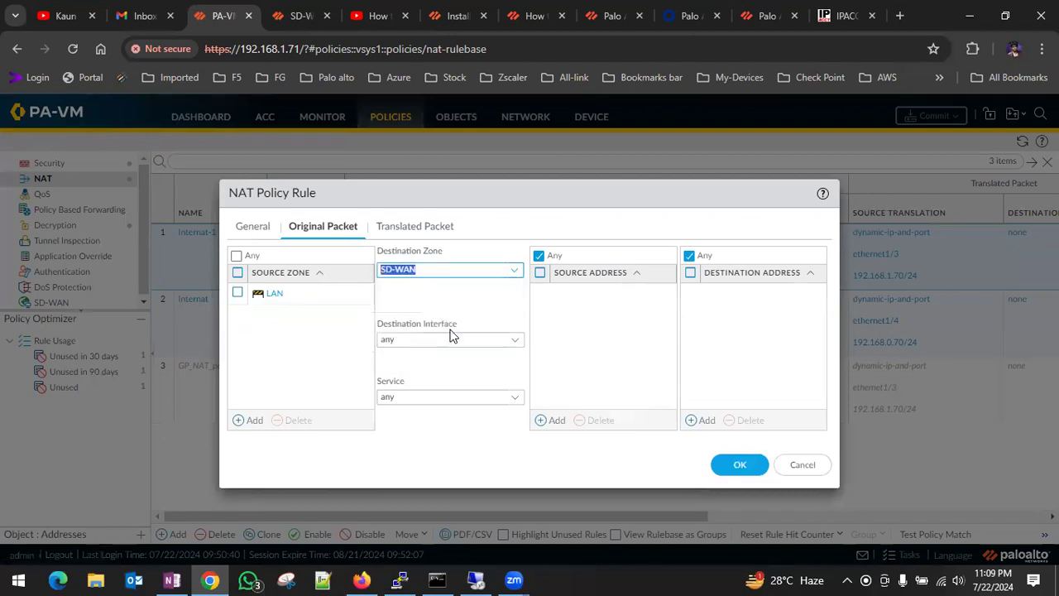
left_click(740, 464)
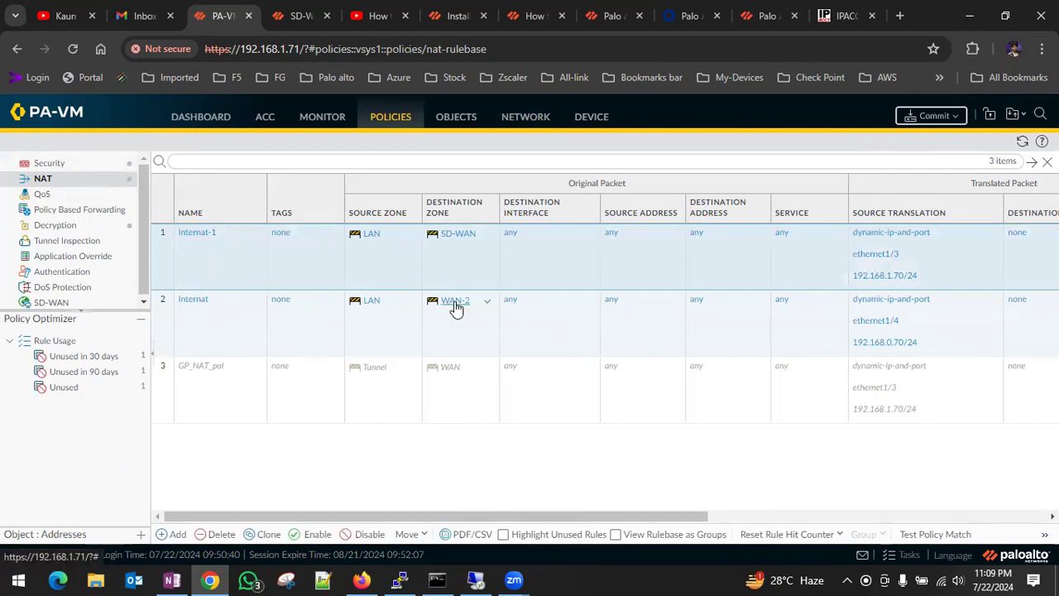
Try to copy the SD-WAN destination zone from the first NAT rule to the second one.
left_click(488, 304)
left_click_drag(465, 236, 460, 306)
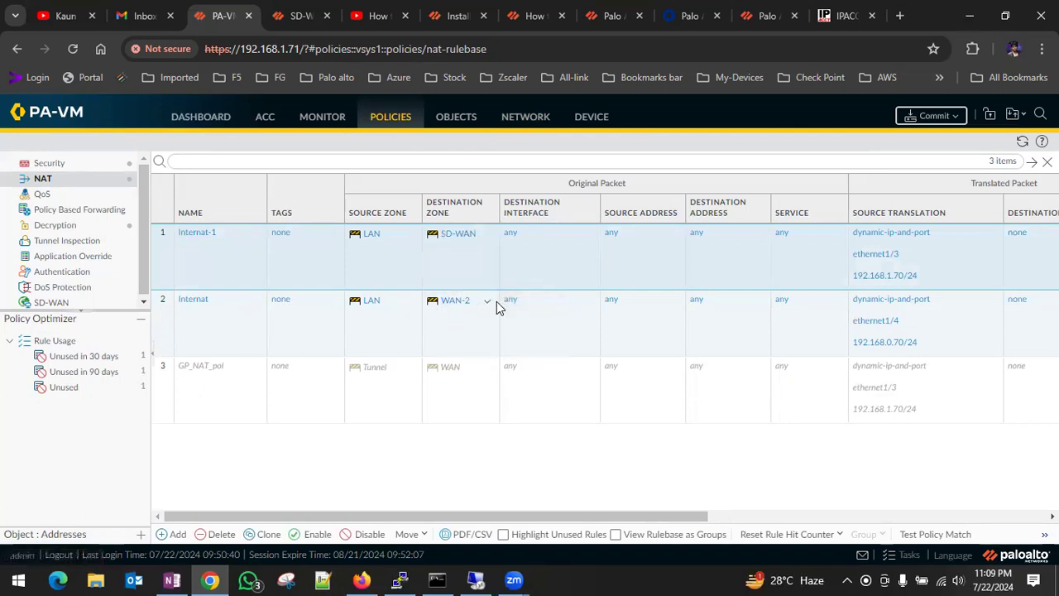
left_click(488, 303)
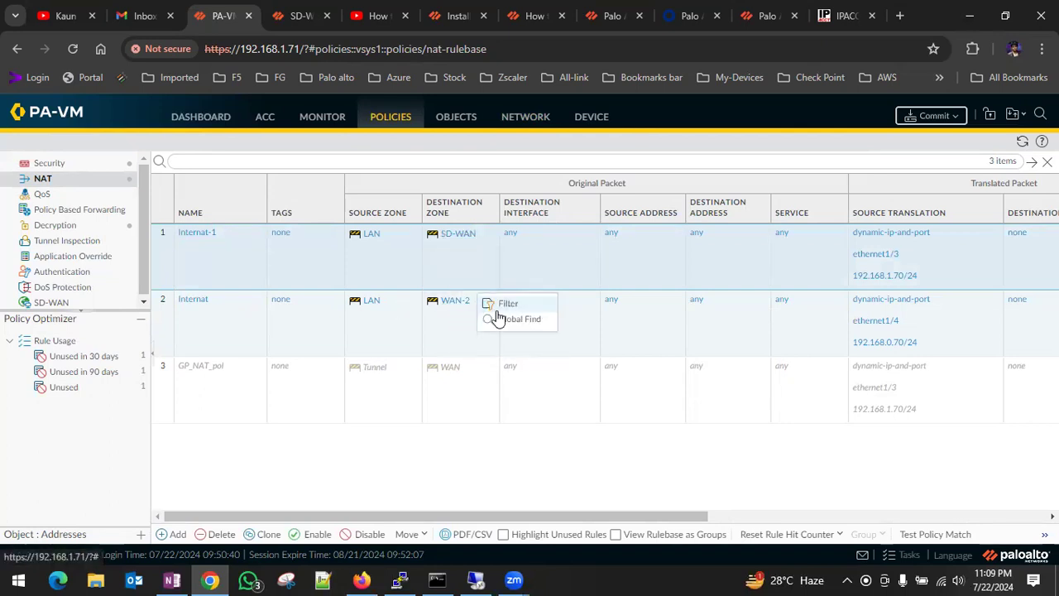
Set the destination zone of the second NAT rule, Internat, to SD-WAN and start a commit.
left_click(186, 299)
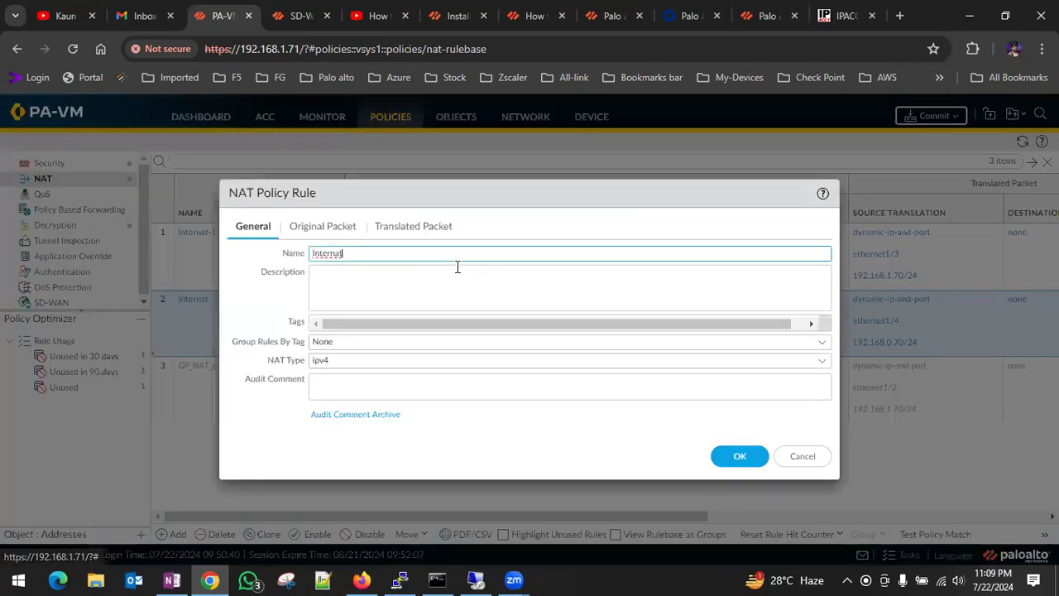
left_click(331, 230)
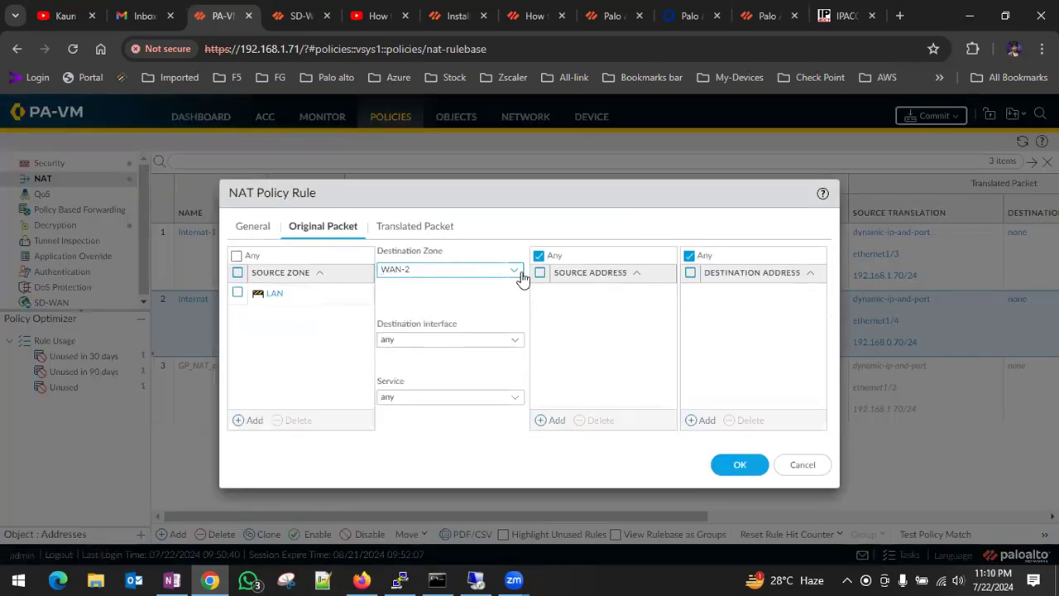
left_click(515, 270)
left_click(414, 310)
left_click(735, 465)
left_click(932, 116)
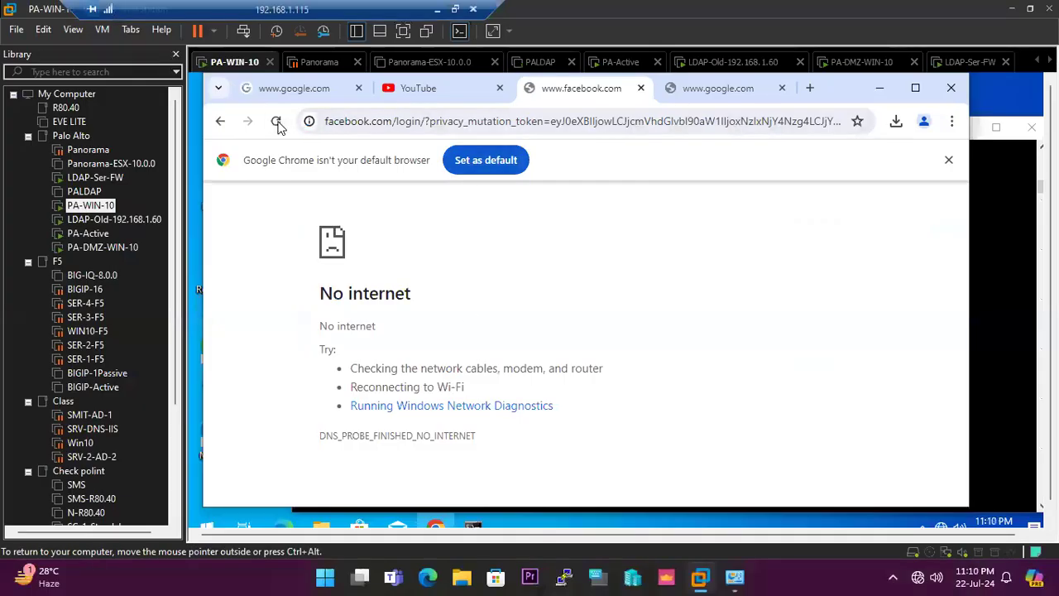
On the PA-WIN-10 virtual machine, reload the Facebook page, allowing the form resubmission, and bring up the running ping.
left_click(276, 120)
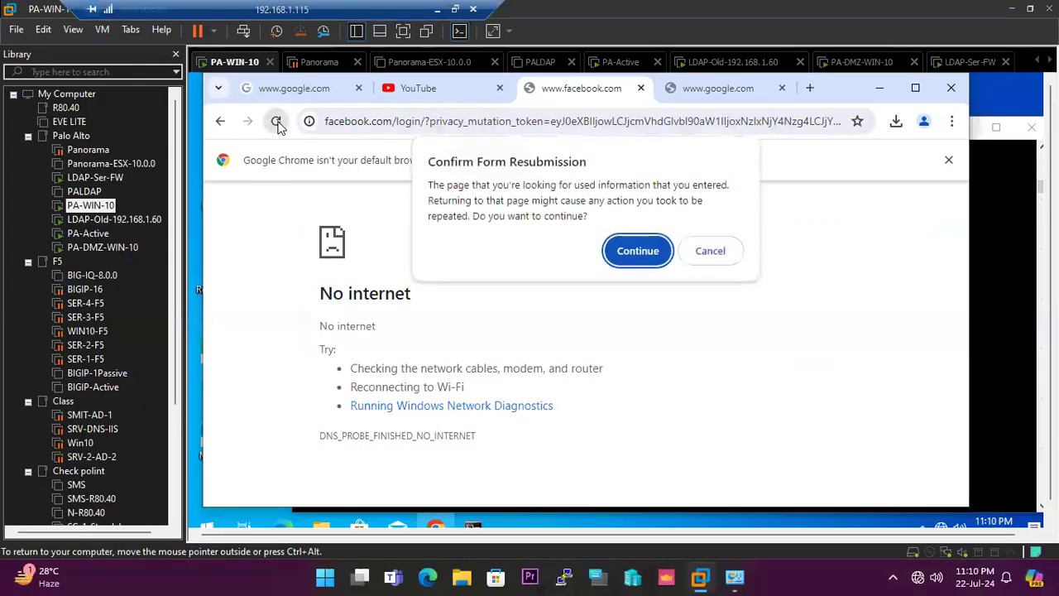
key("Return")
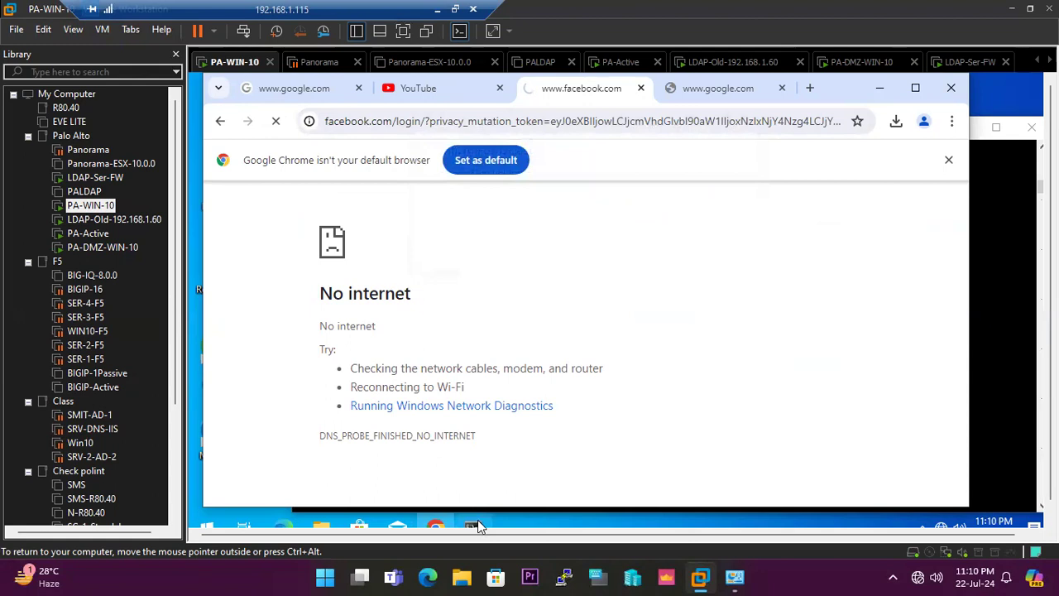
left_click(993, 488)
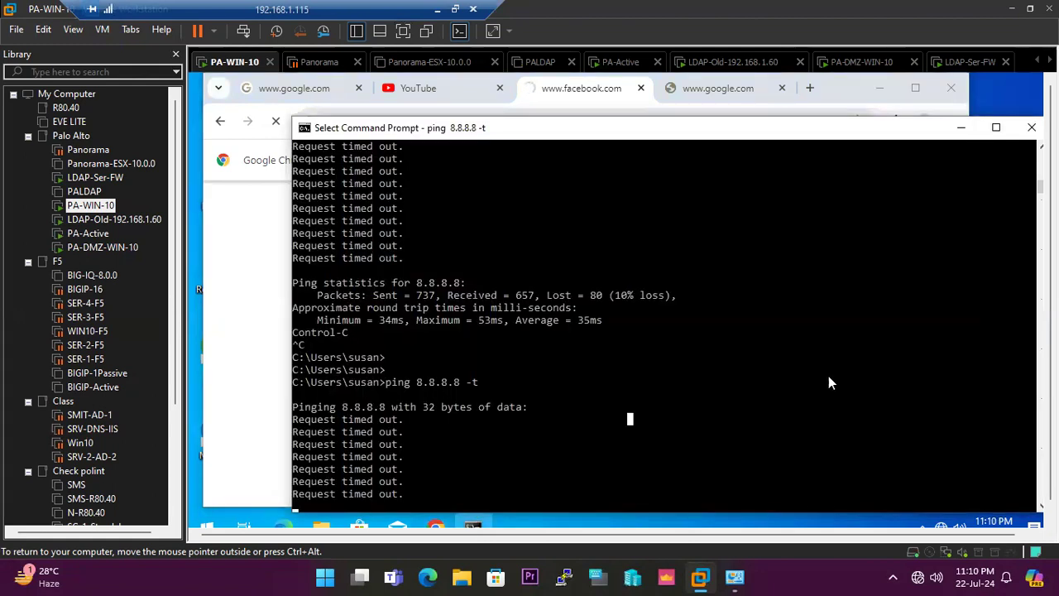
Stop the running ping in the Command Prompt and rerun ping 8.8.8.8 -t.
key("Escape")
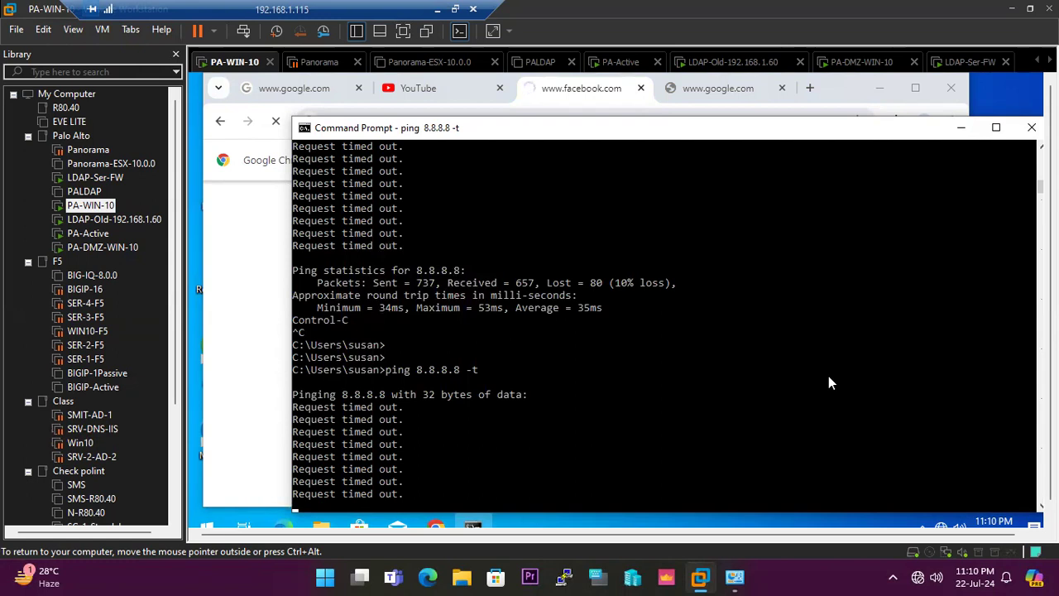
key("ctrl+c")
key("Up")
key("Return")
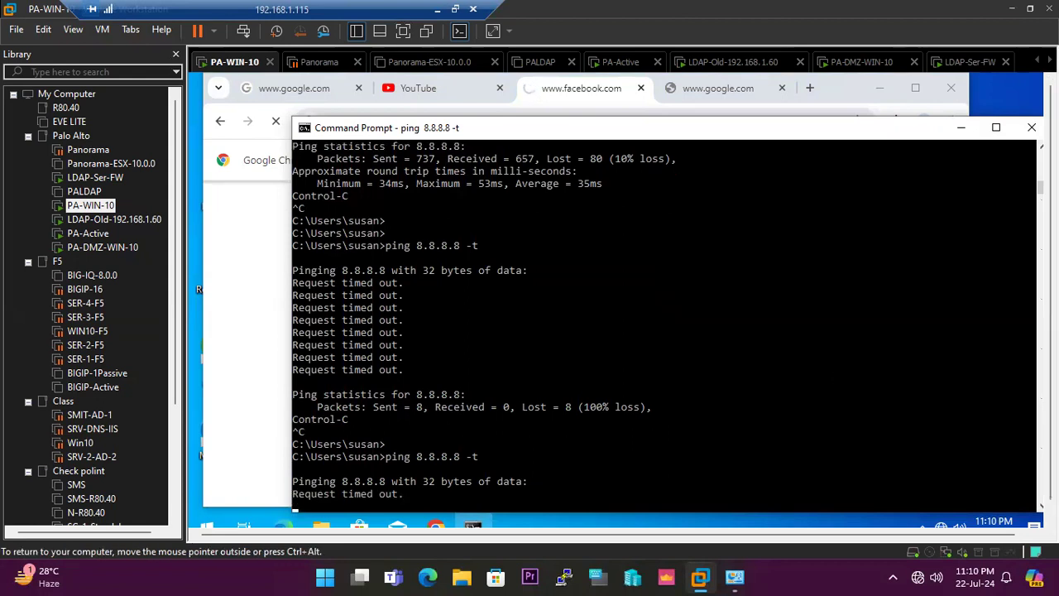
Check the virtual machine's network connection status, narrow the library pane and examine the latest ping output.
left_click(940, 526)
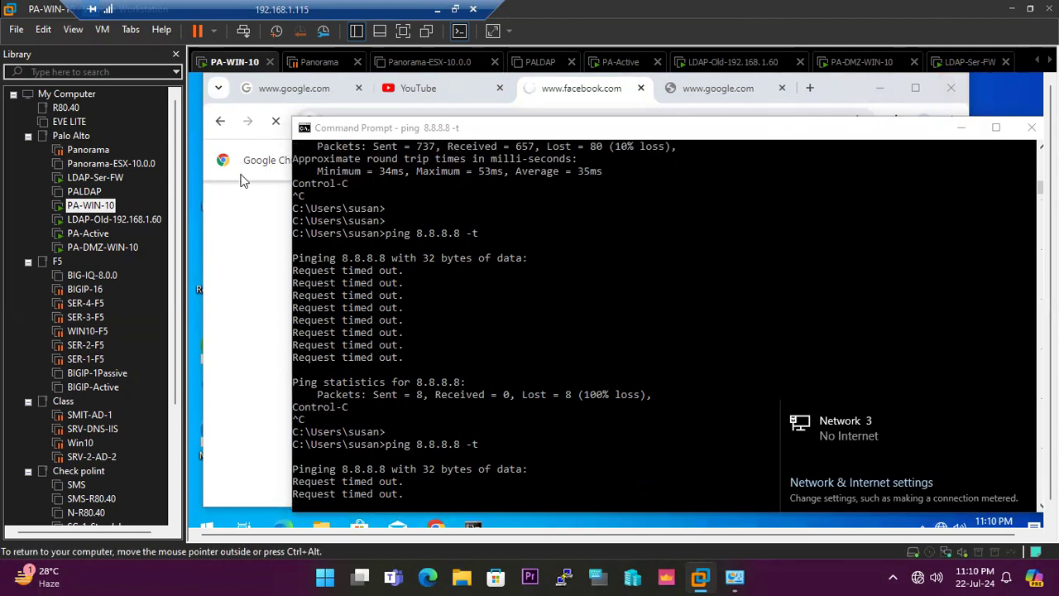
left_click_drag(185, 189, 163, 197)
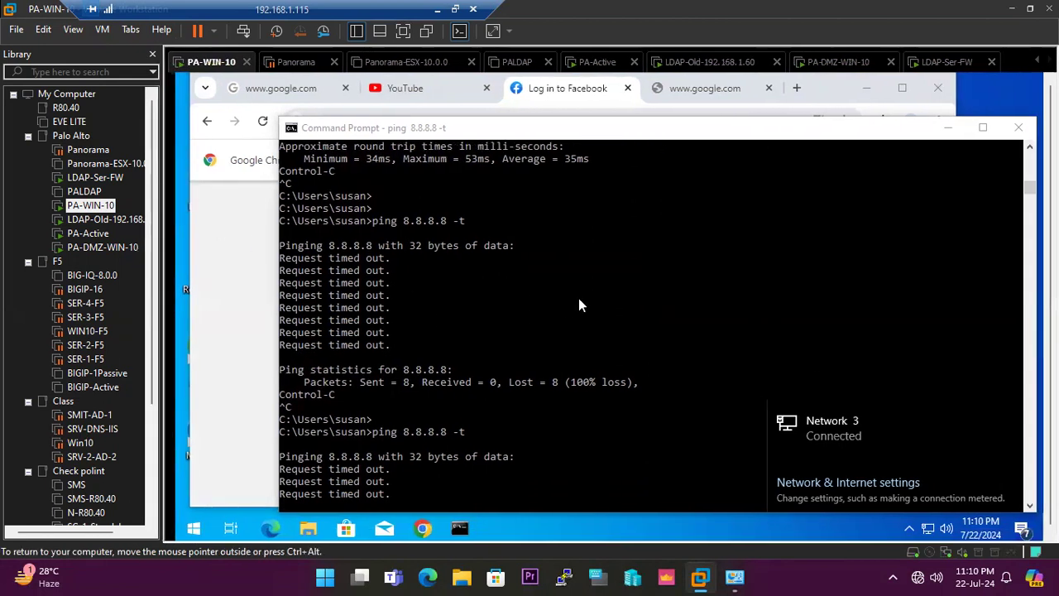
scroll(569, 339, "down", 2)
On the virtual machine, open a second Command Prompt and run NCPA.CPL to bring up Network Connections.
left_click(193, 527)
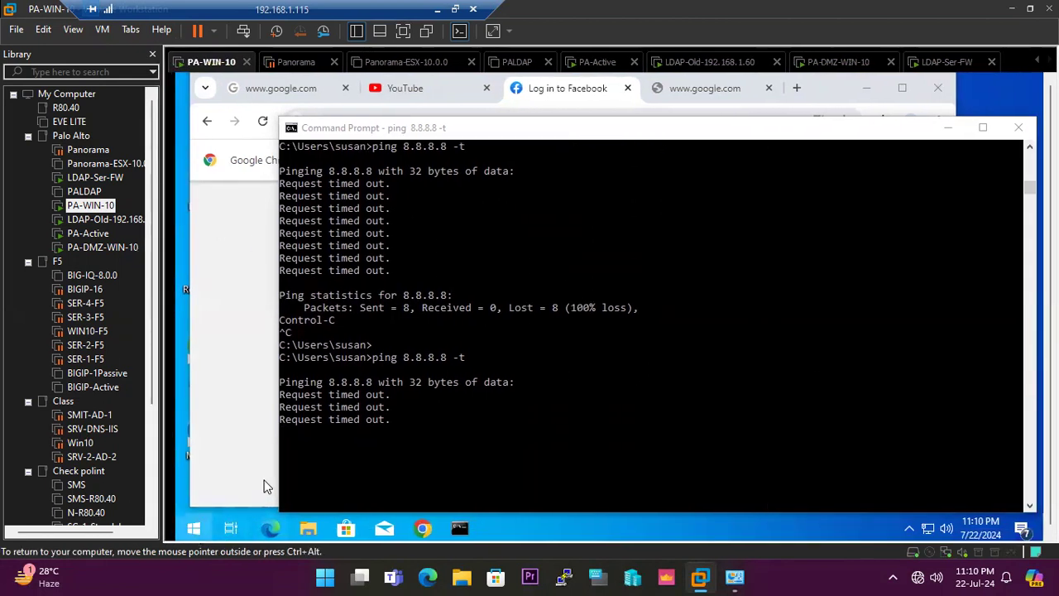
type("CMD")
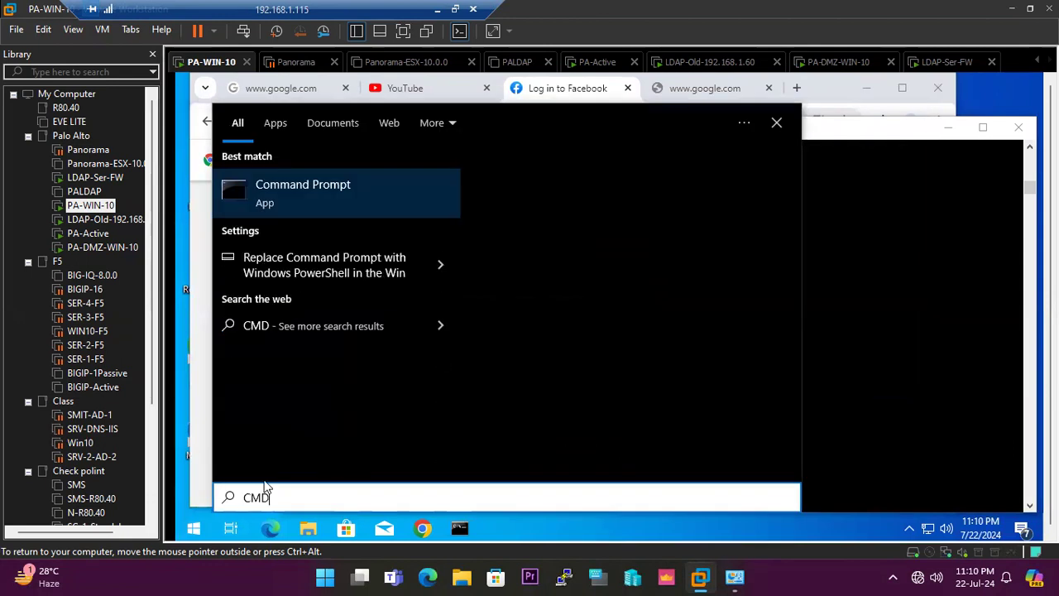
key("Return")
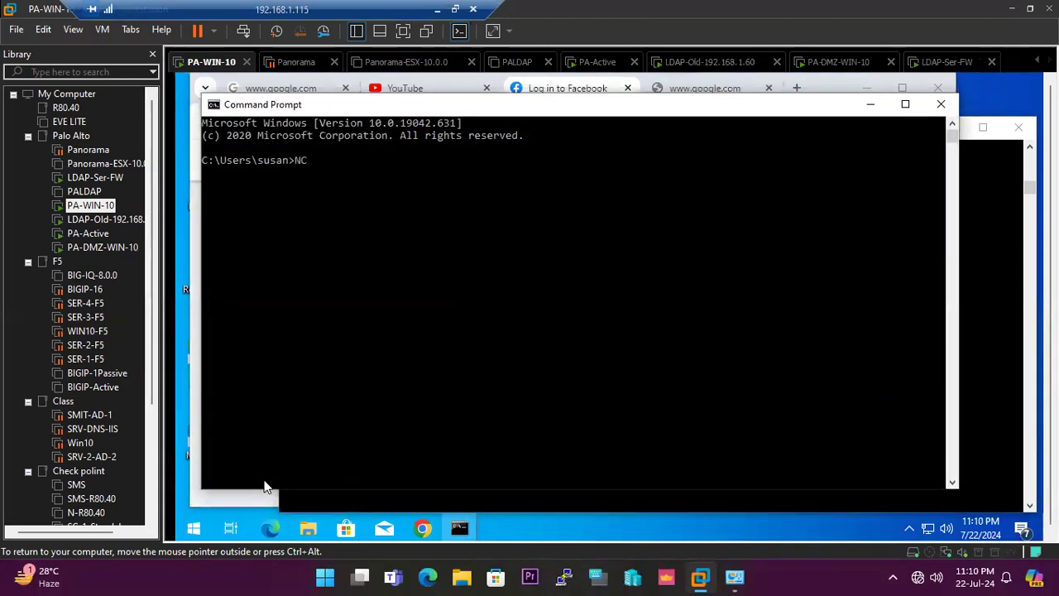
type("NCPA.CPL")
key("Return")
Reset the Ethernet0 adapter by disabling it and enabling it again.
left_click(236, 181)
right_click(240, 184)
left_click(242, 185)
right_click(247, 183)
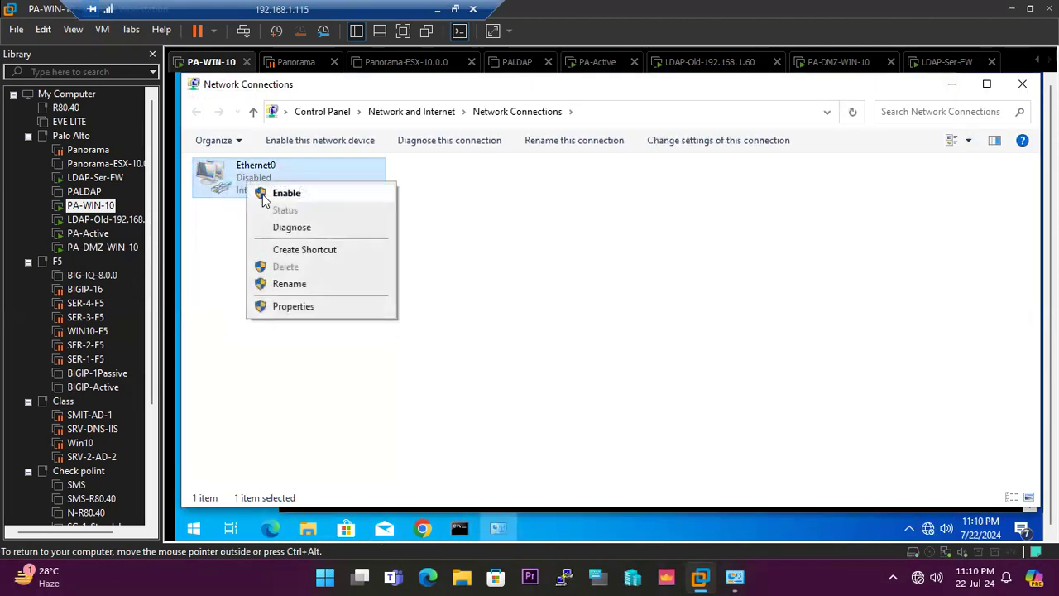
left_click(281, 193)
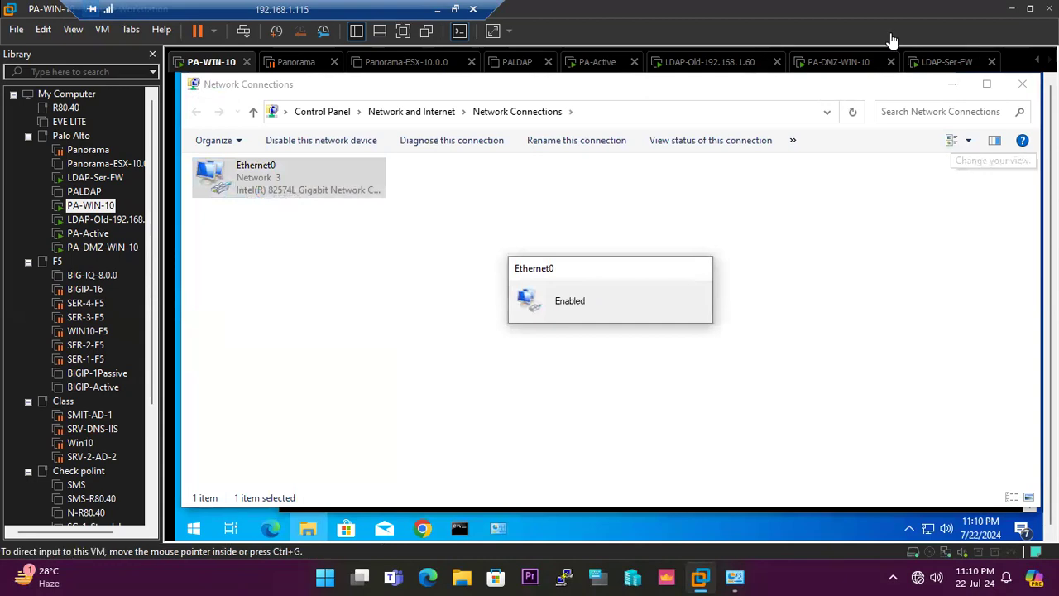
Switch to the PA-VM web interface and close the commit status.
double_click(404, 10)
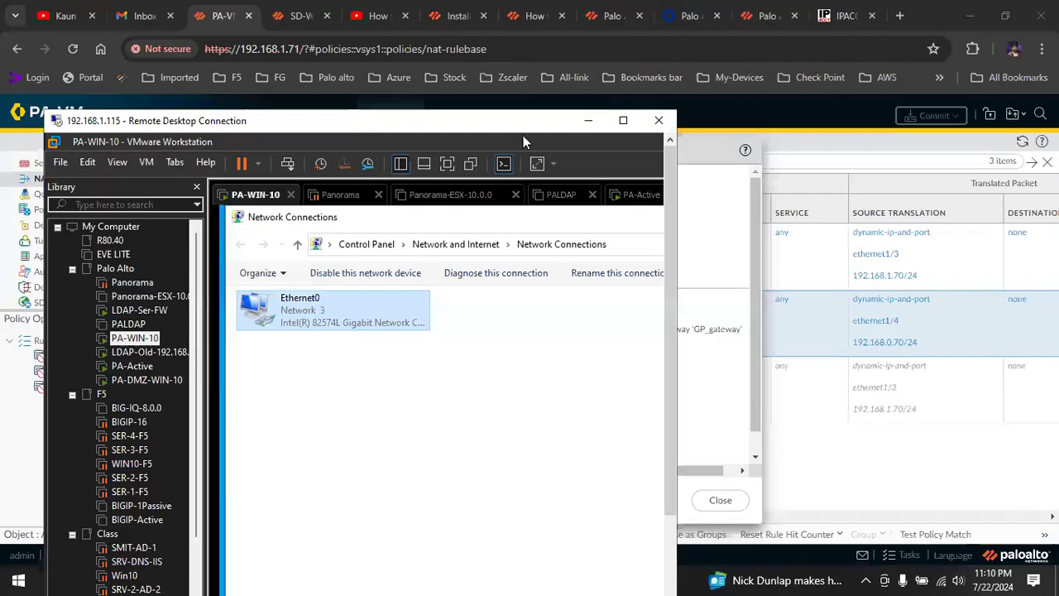
left_click(588, 119)
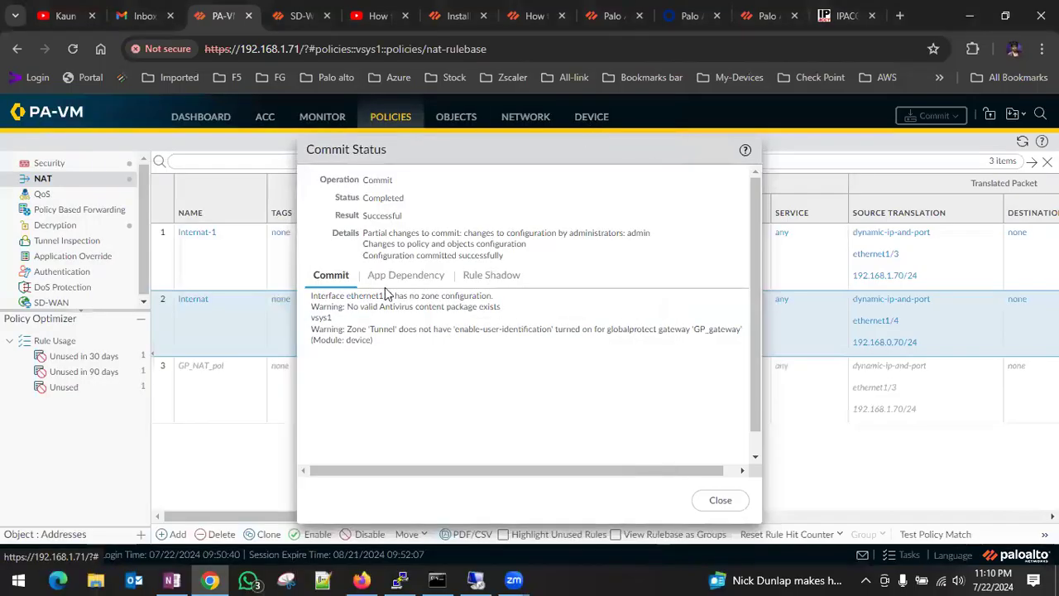
left_click(720, 500)
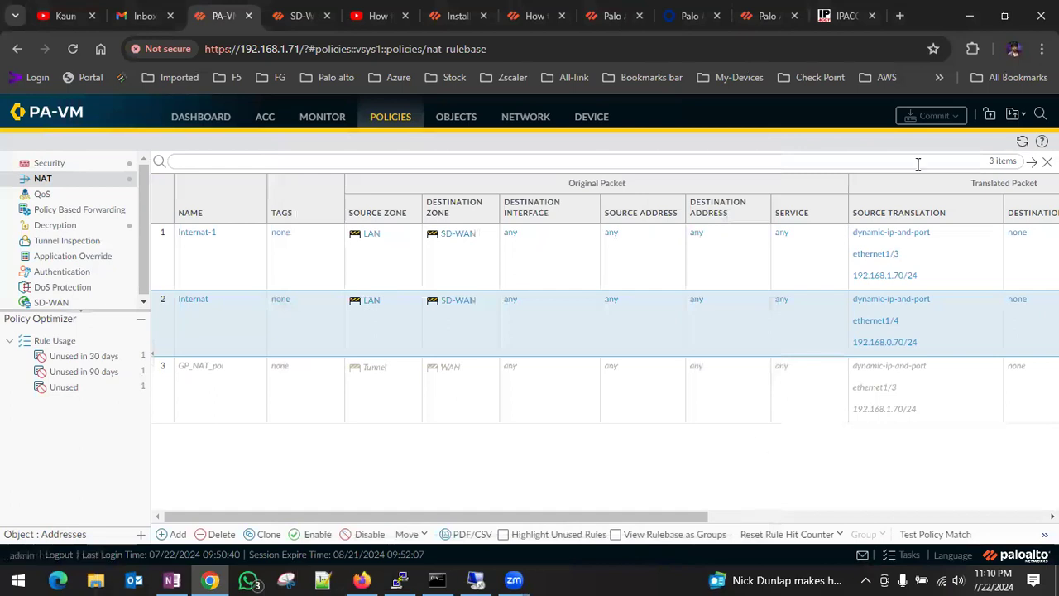
Refresh the firewall's traffic log and examine the zones, actions and matching rules of the latest entries.
left_click(320, 120)
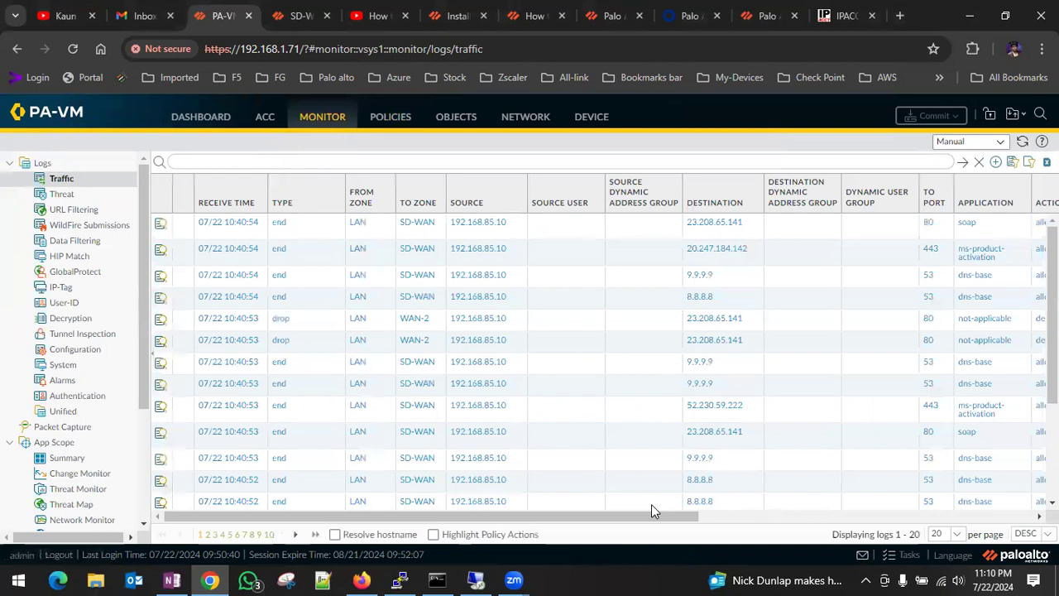
left_click(962, 162)
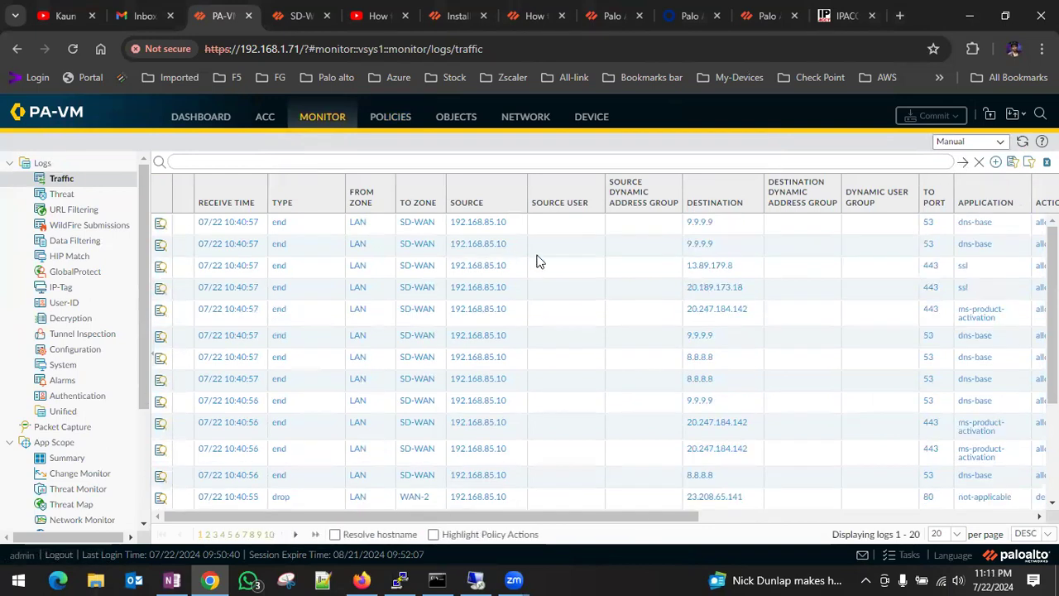
left_click_drag(579, 516, 756, 523)
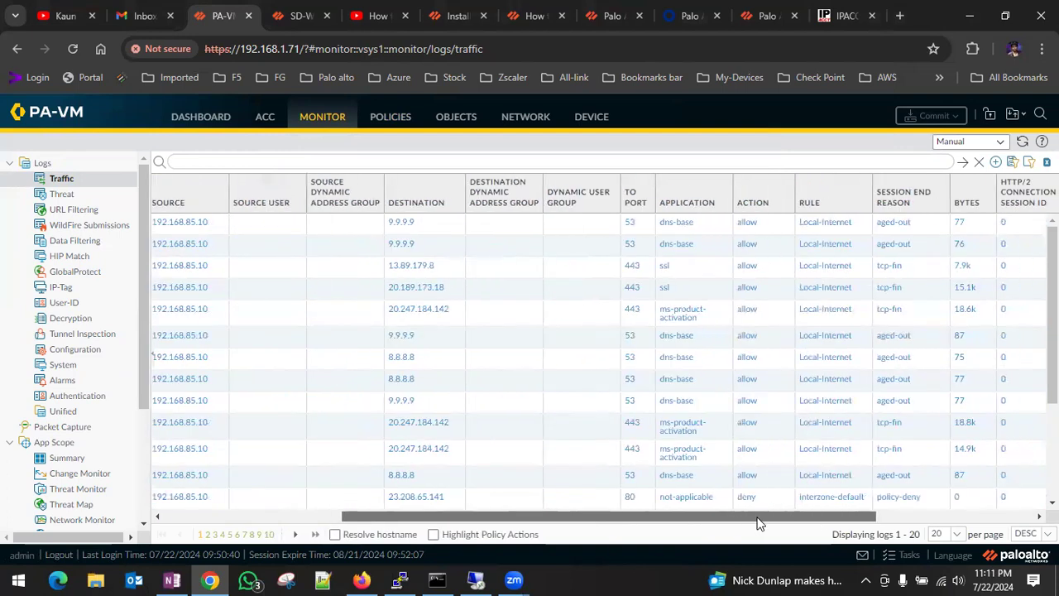
Return to the PA-WIN-10 virtual machine and test browsing by viewing YouTube and reloading both Google pages in Chrome.
left_click(475, 579)
left_click(622, 121)
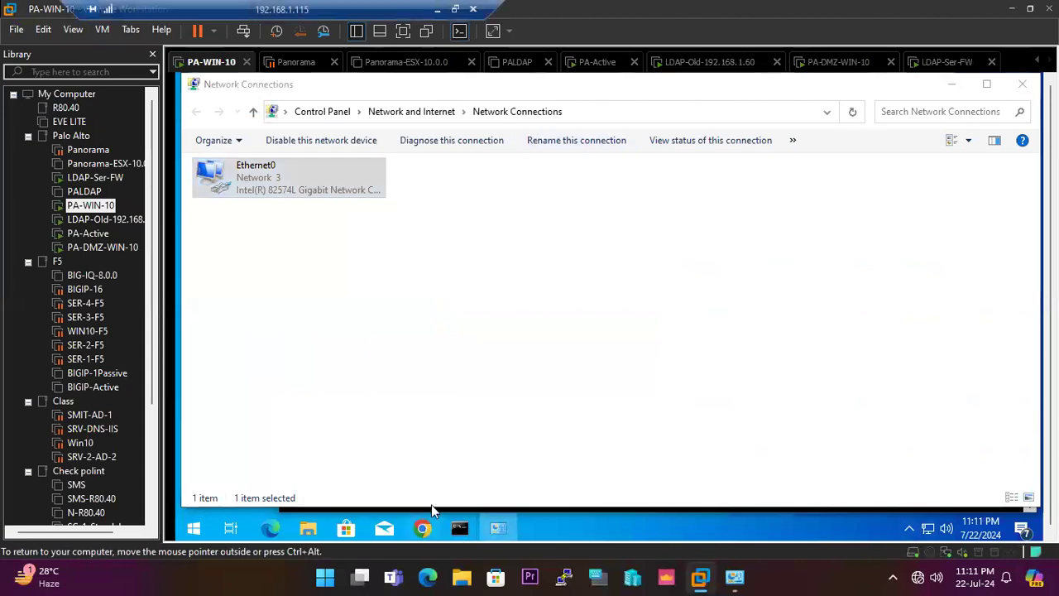
left_click(421, 528)
left_click(414, 87)
left_click(238, 81)
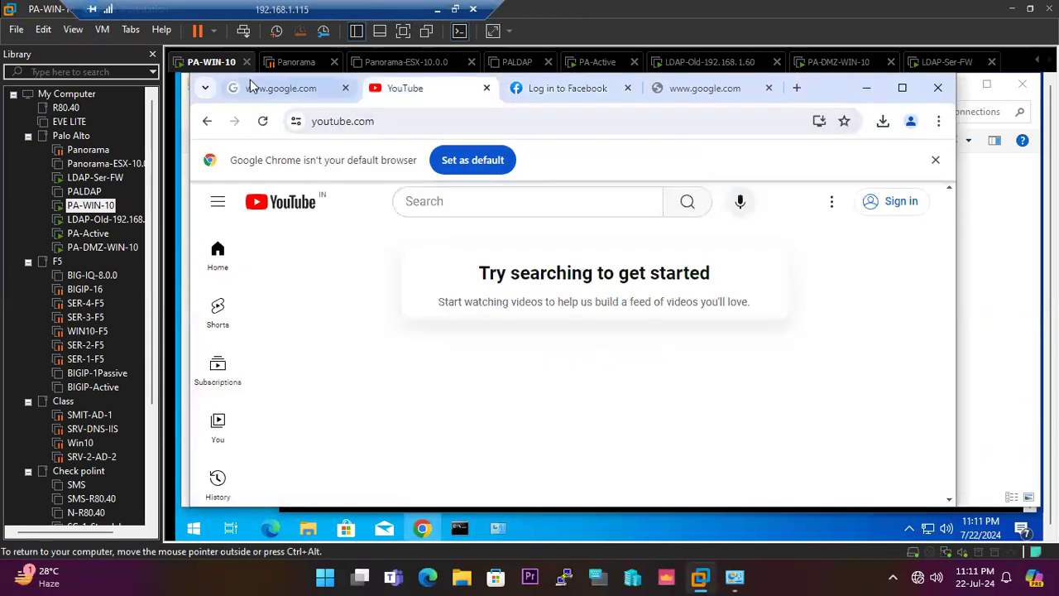
left_click(265, 124)
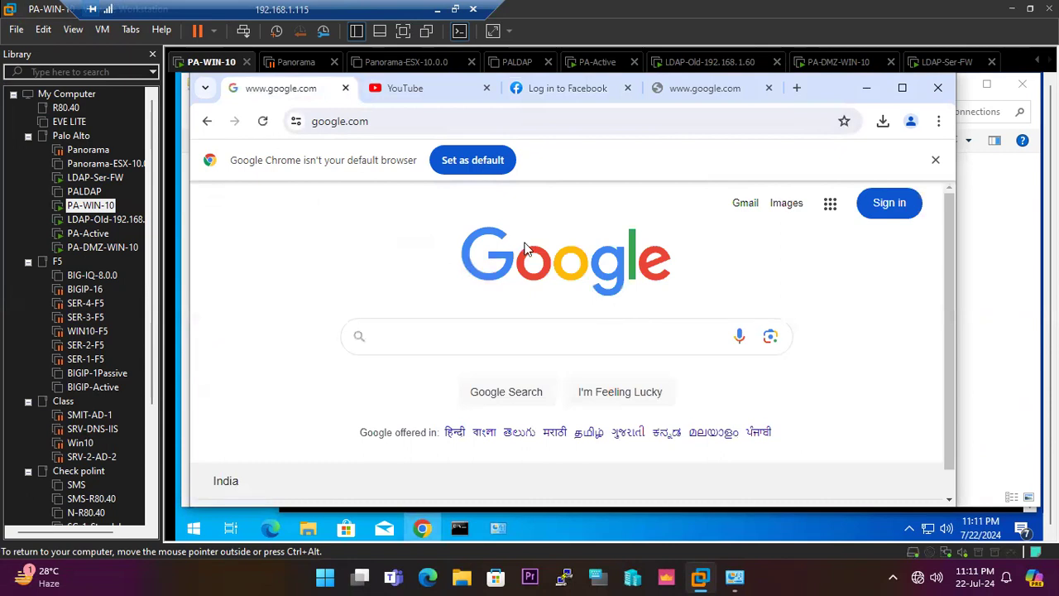
left_click(708, 96)
left_click(262, 121)
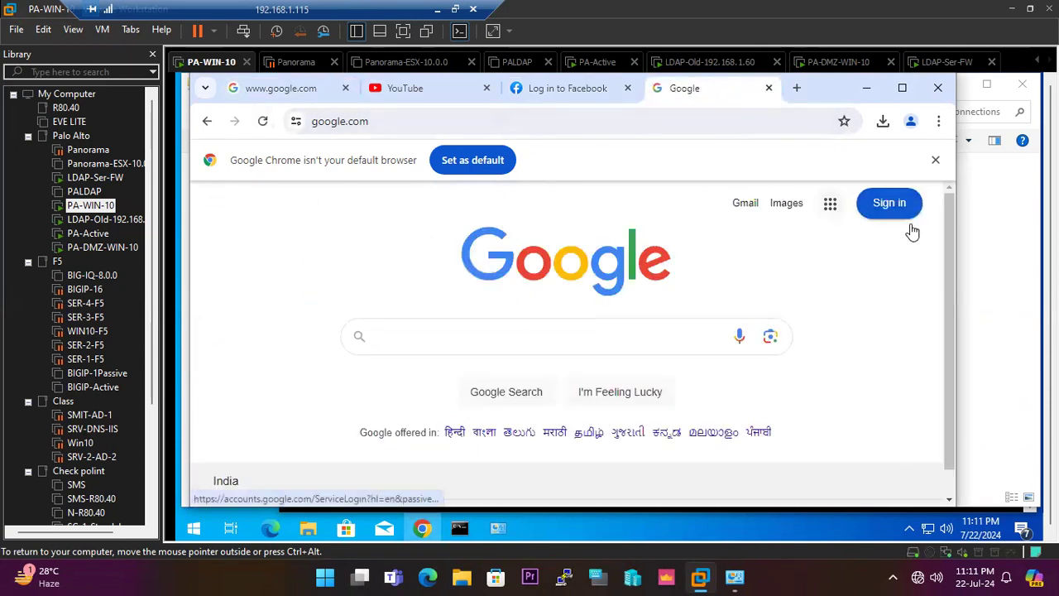
left_click_drag(949, 253, 948, 339)
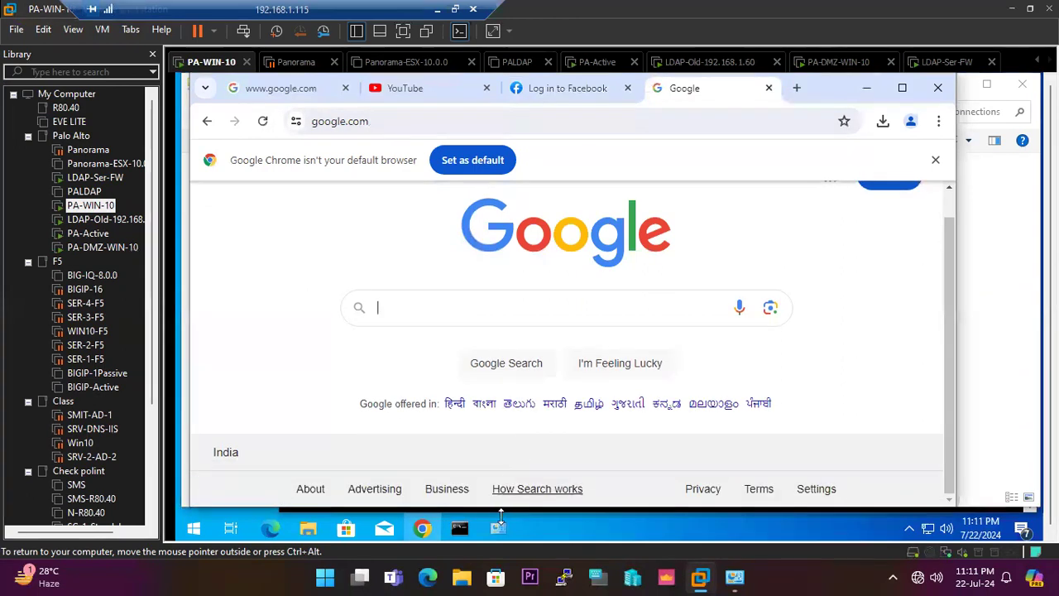
Examine the running ping to 8.8.8.8 and run TRACERT 8.8.8.8 in the other Command Prompt.
left_click(462, 529)
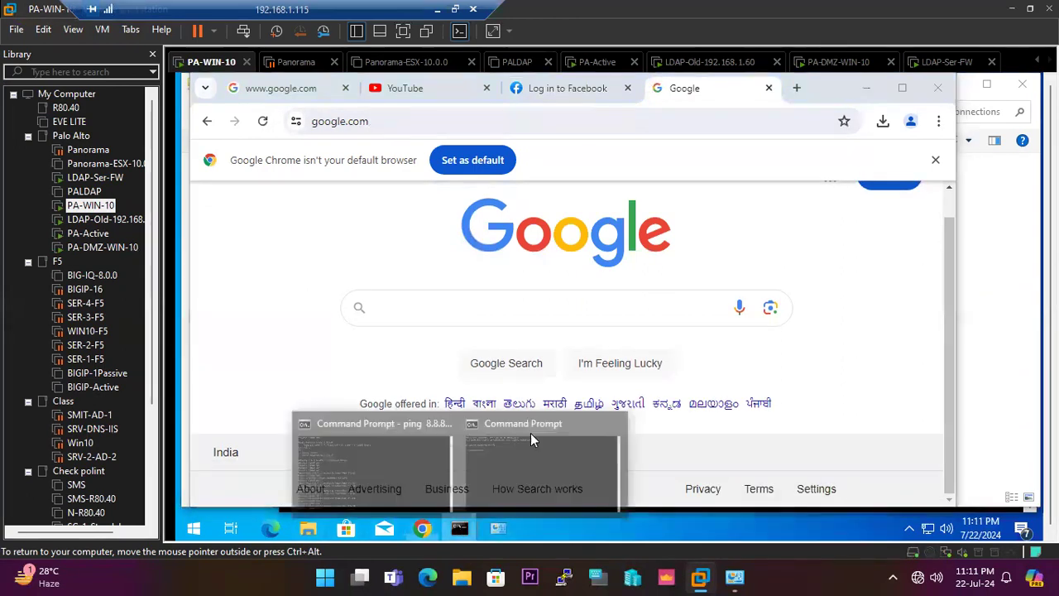
left_click(392, 450)
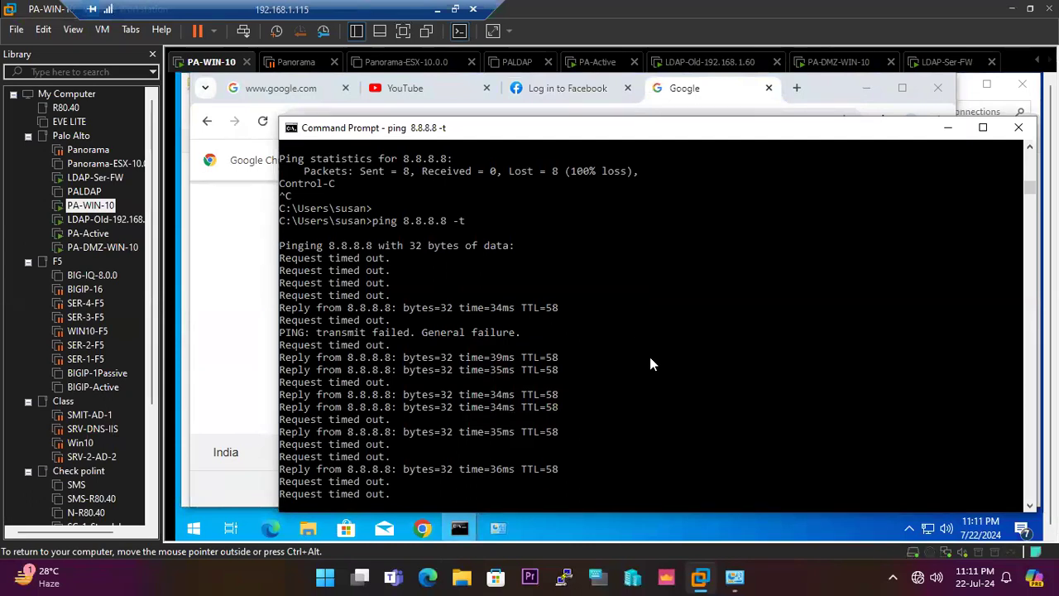
mouse_move(460, 528)
left_click(519, 468)
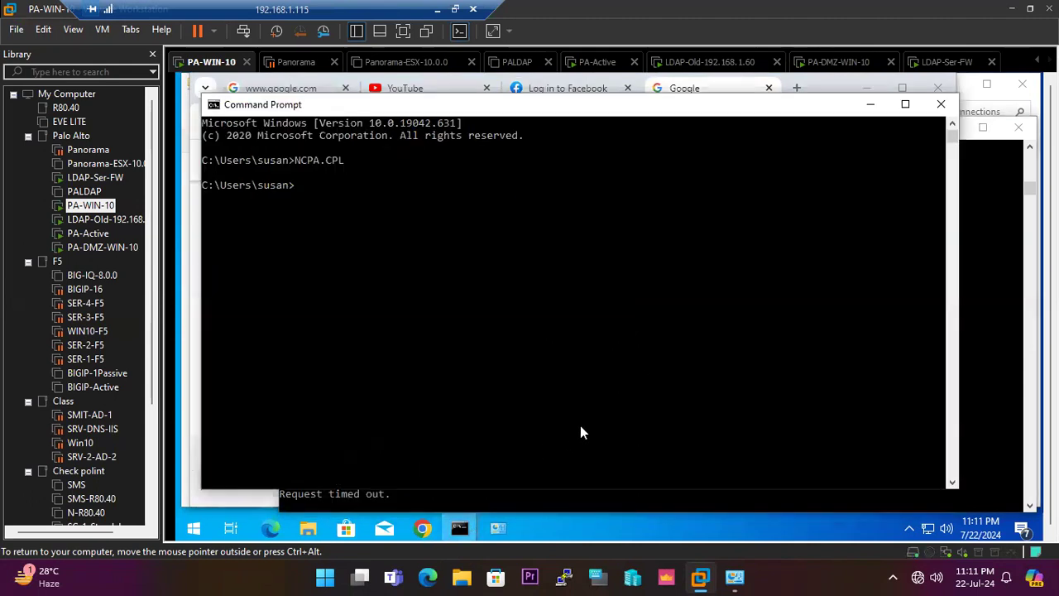
type("TRACERT")
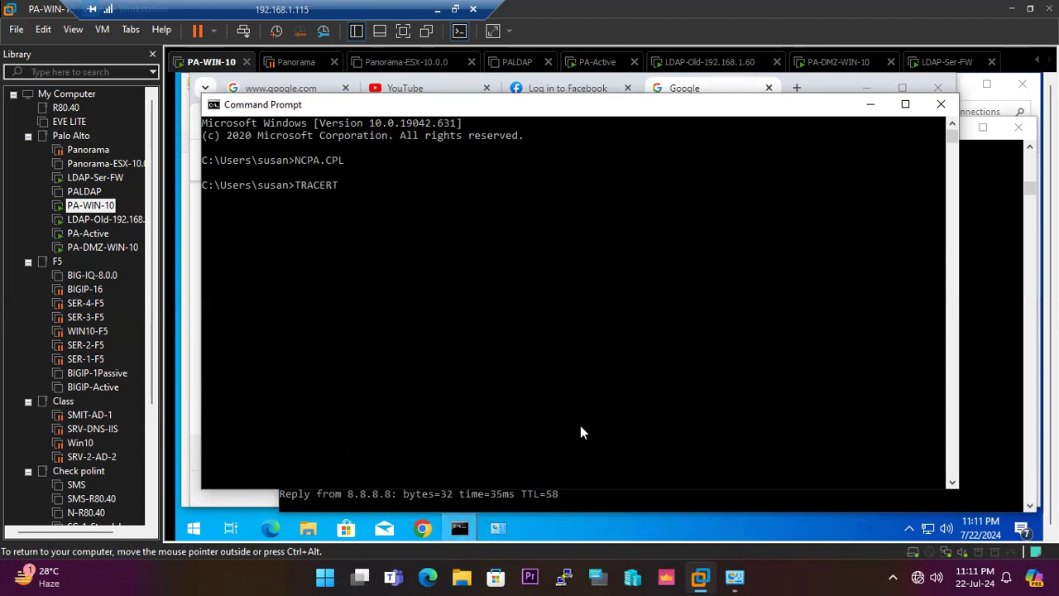
type(" 8.8.8.8")
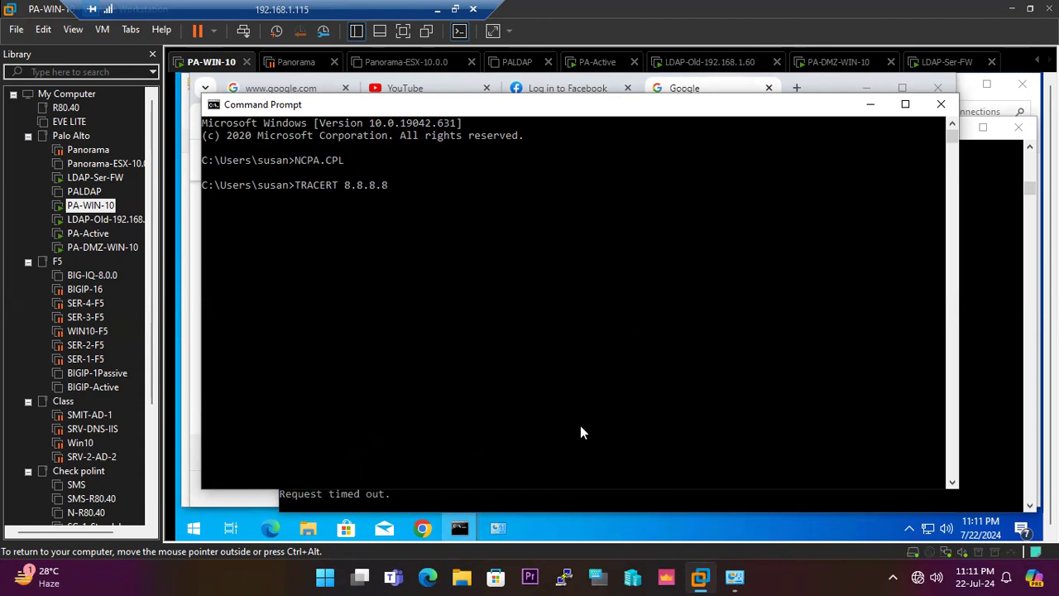
key("Return")
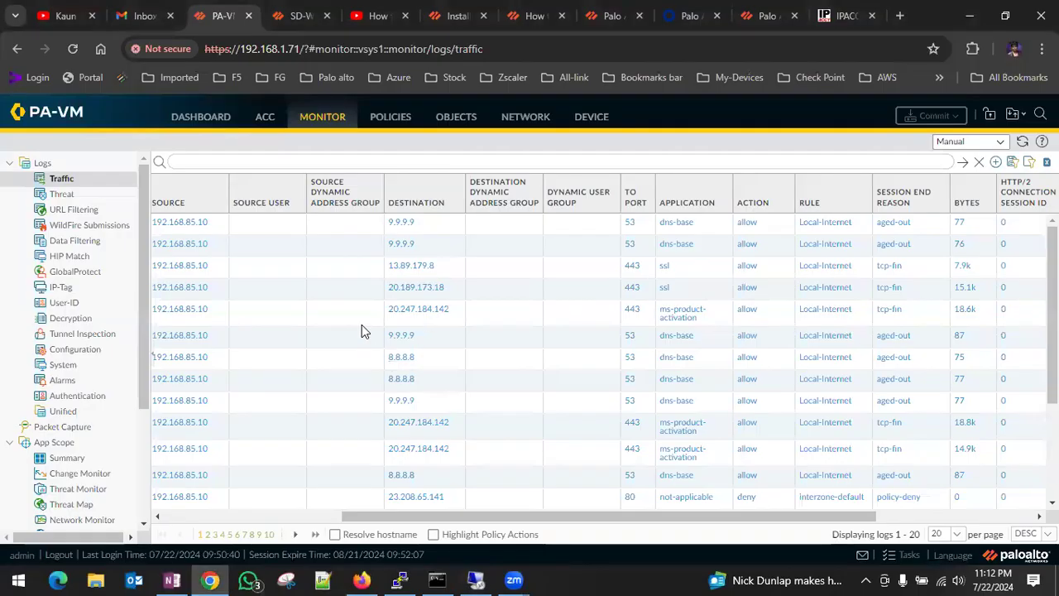
On the firewall, change the Link State of ethernet1/3 in its advanced interface settings and commit the configuration.
left_click(526, 117)
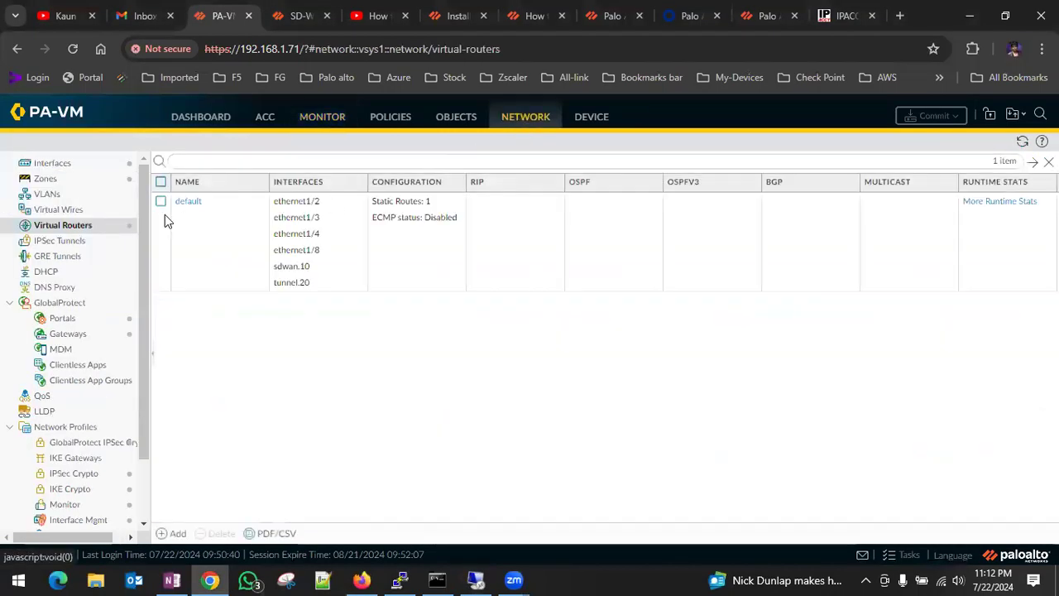
left_click(82, 165)
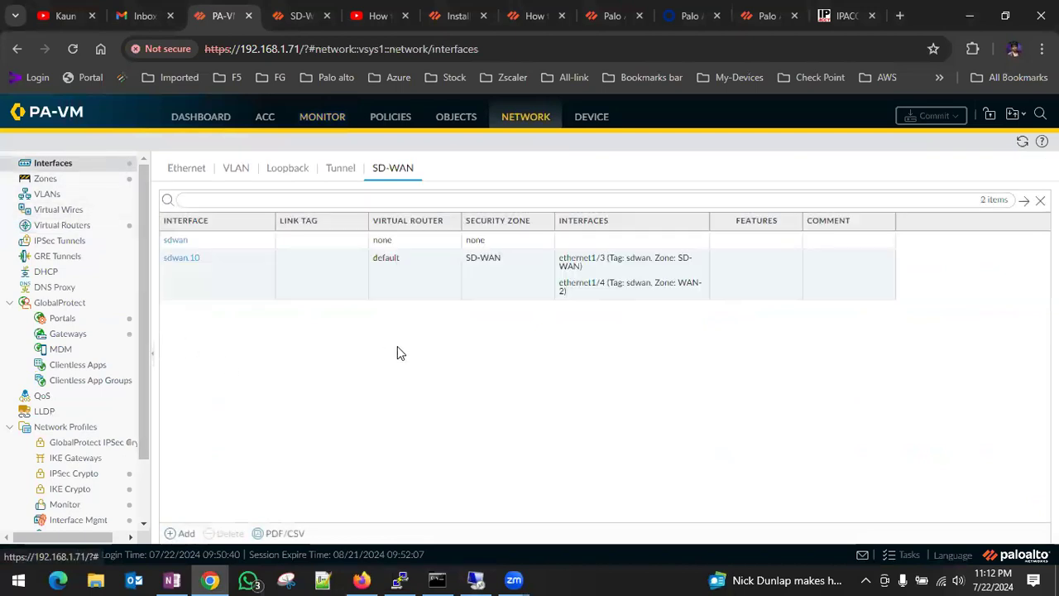
left_click(203, 174)
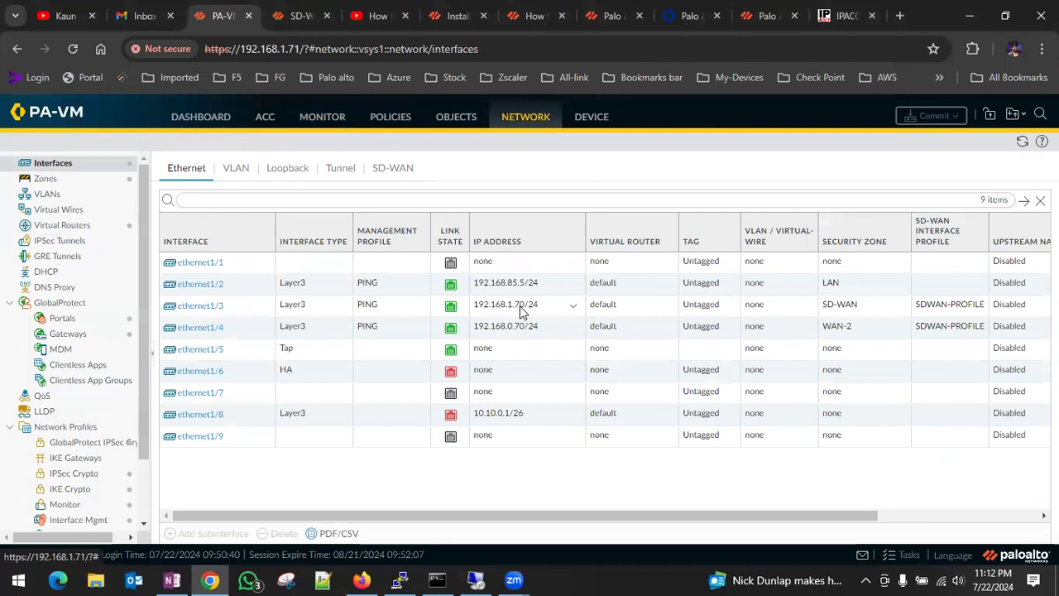
left_click(201, 307)
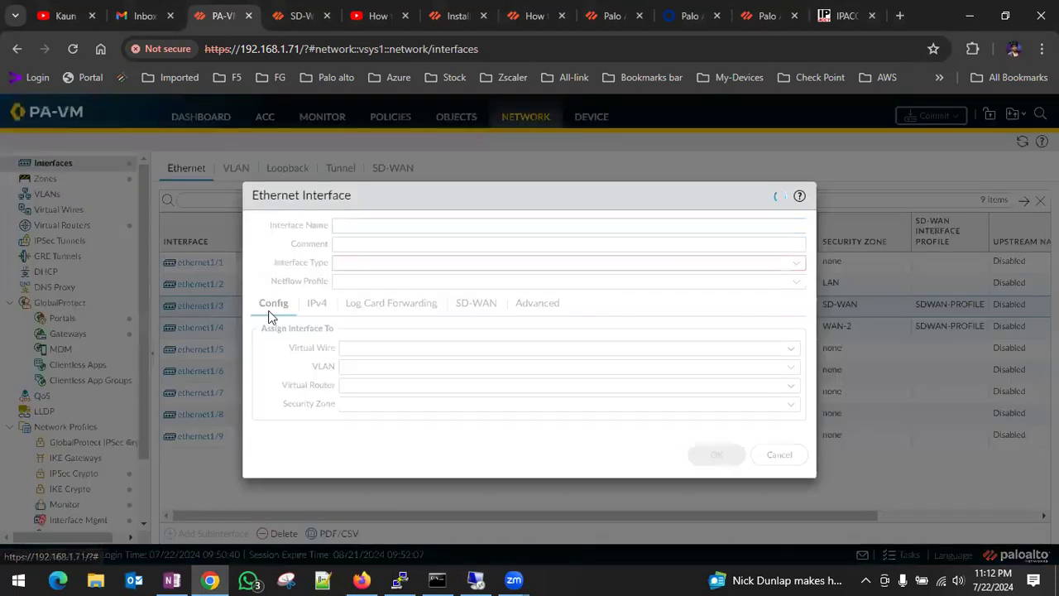
left_click(465, 303)
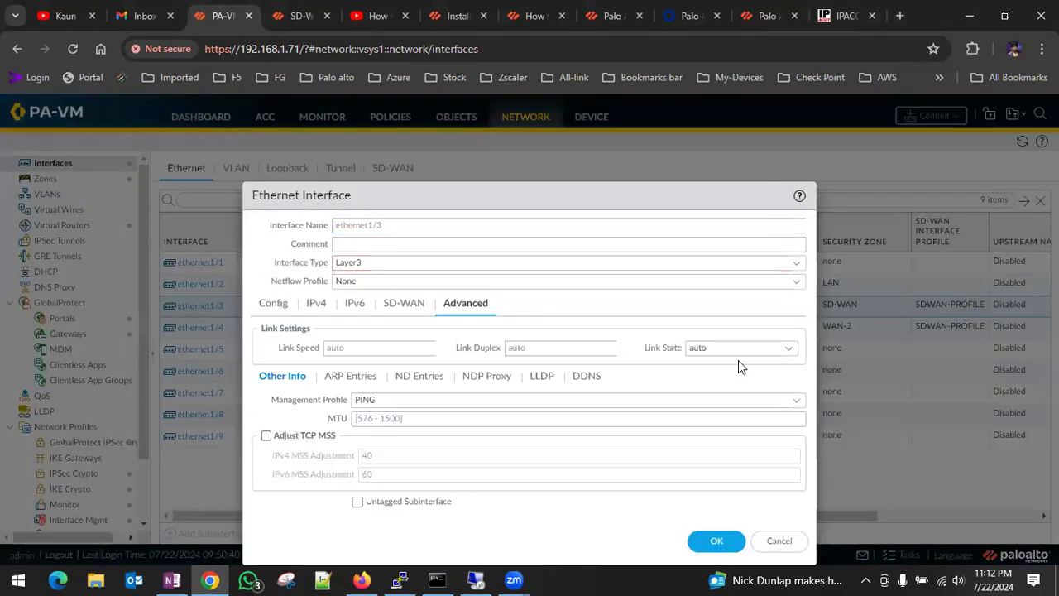
left_click(787, 348)
left_click(700, 402)
left_click(713, 540)
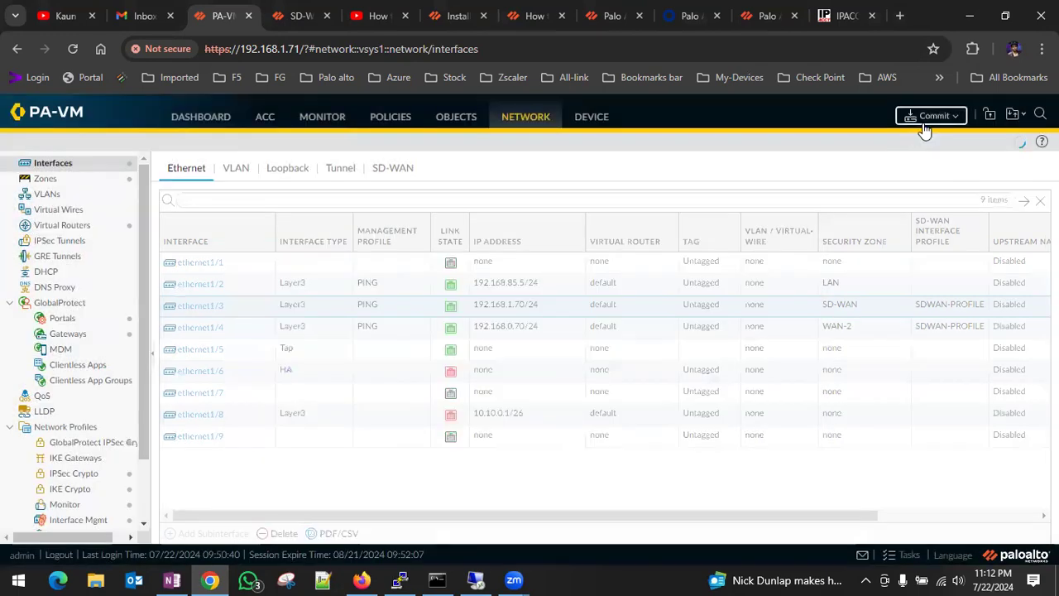
left_click(925, 118)
left_click(662, 501)
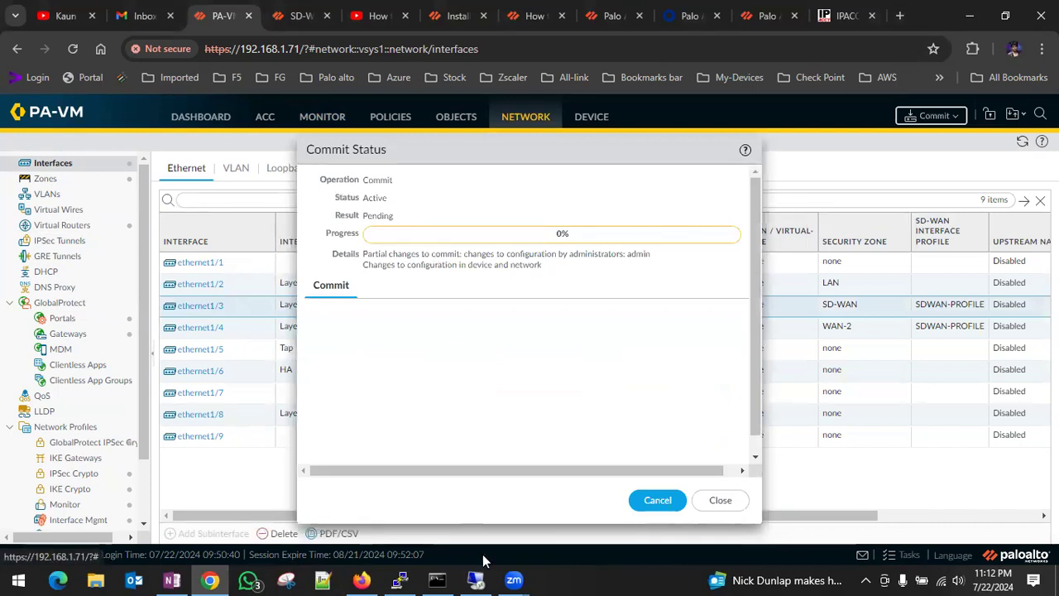
Switch back to the virtual machine, check the trace route output and load google.com in two new Chrome tabs.
left_click(476, 579)
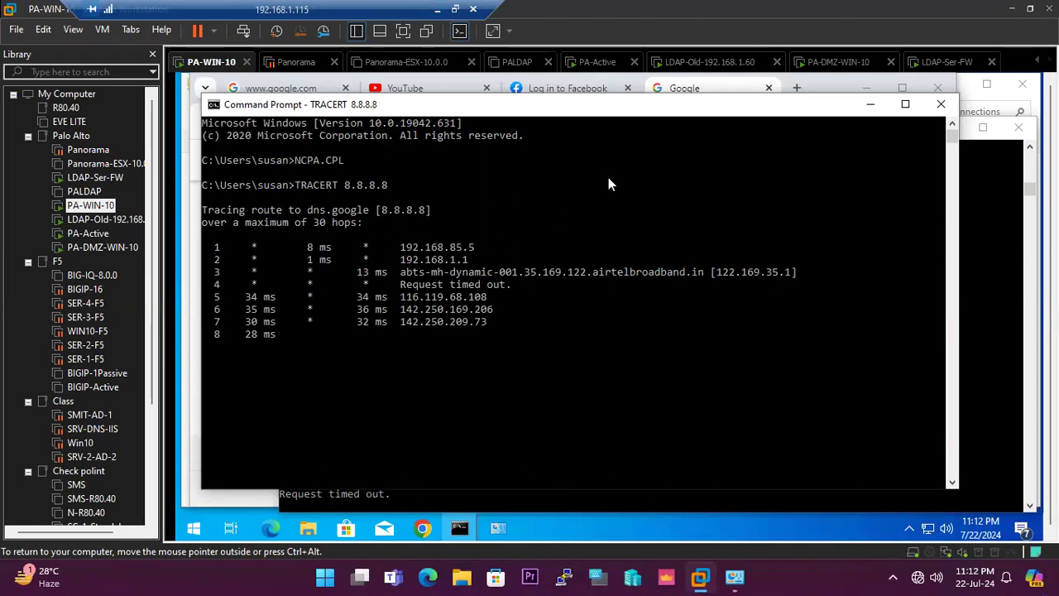
left_click(796, 88)
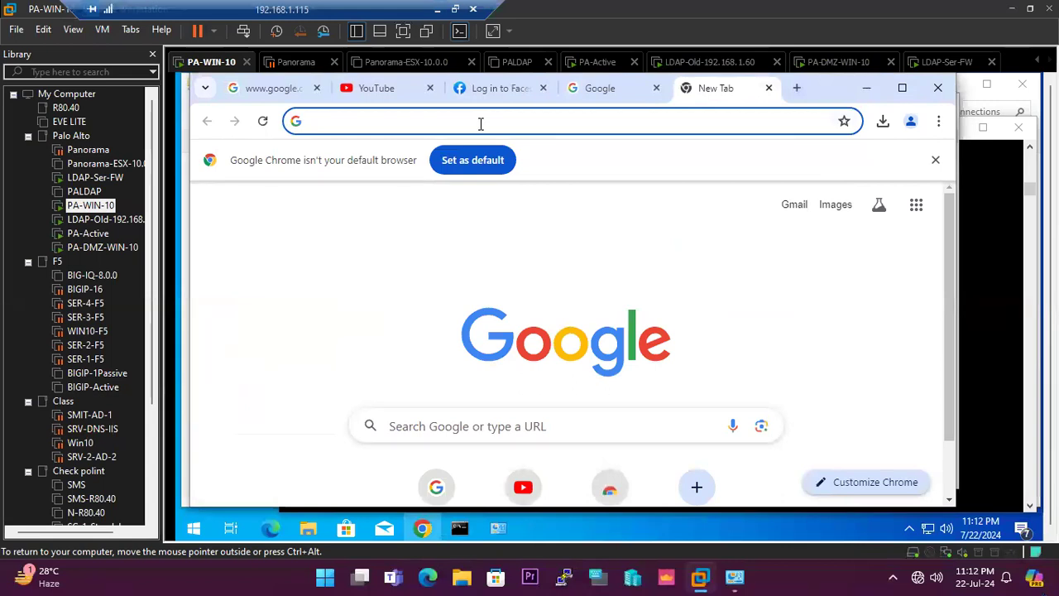
type("google.com")
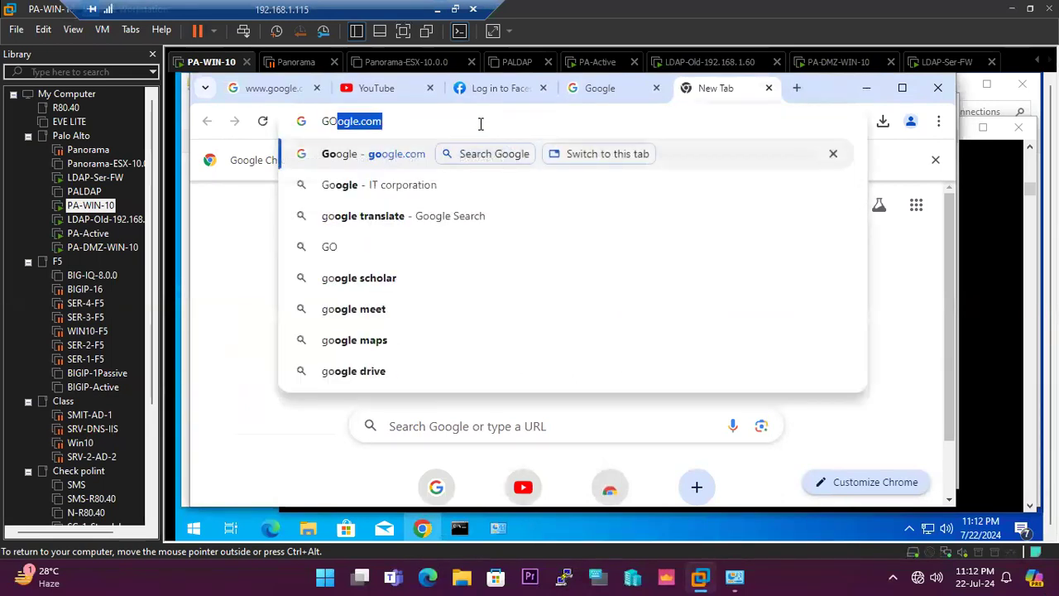
key("Return")
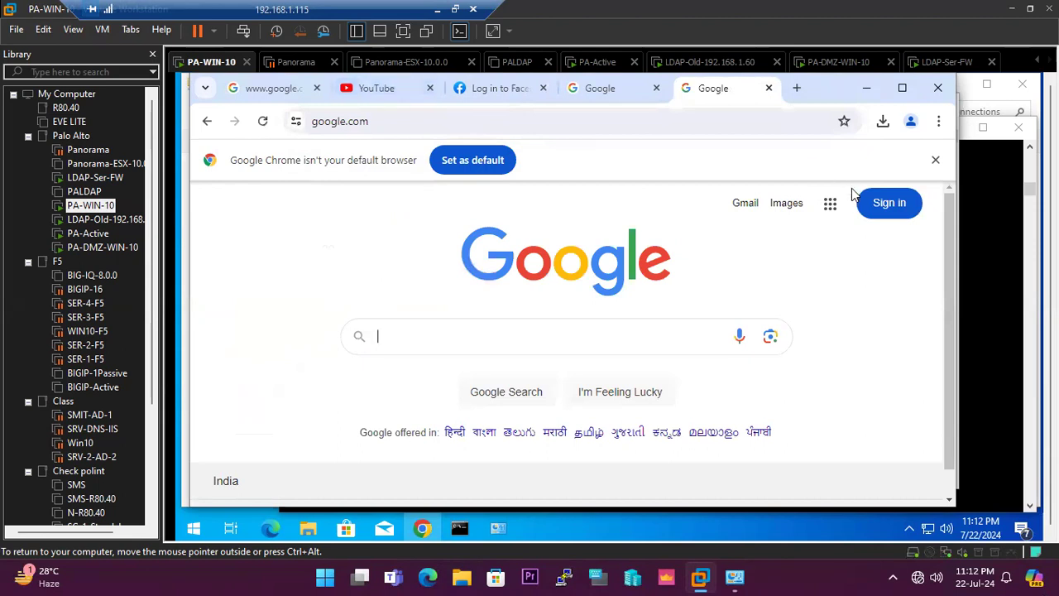
left_click(796, 88)
left_click(510, 115)
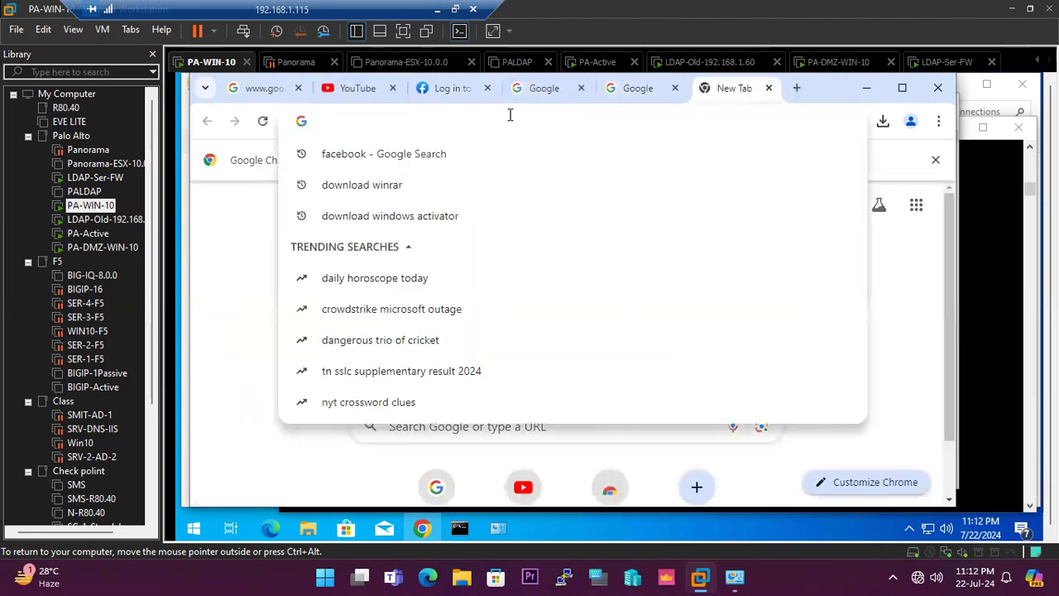
type("GOogle.com")
key("Return")
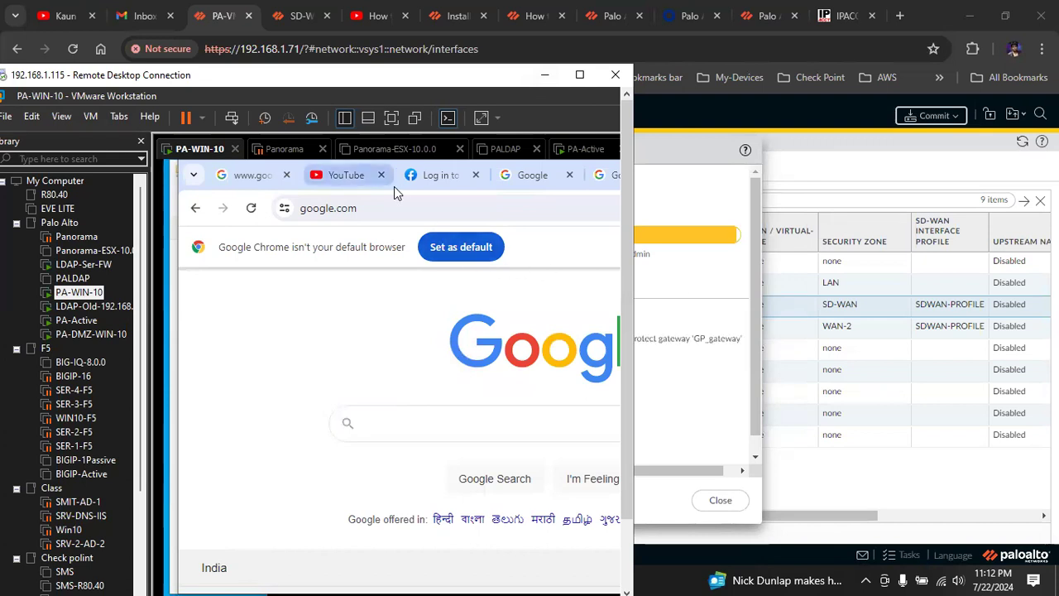
Reload the YouTube, Facebook and Google pages in Chrome, continuing with the form resubmission on Facebook.
left_click(351, 180)
left_click(255, 213)
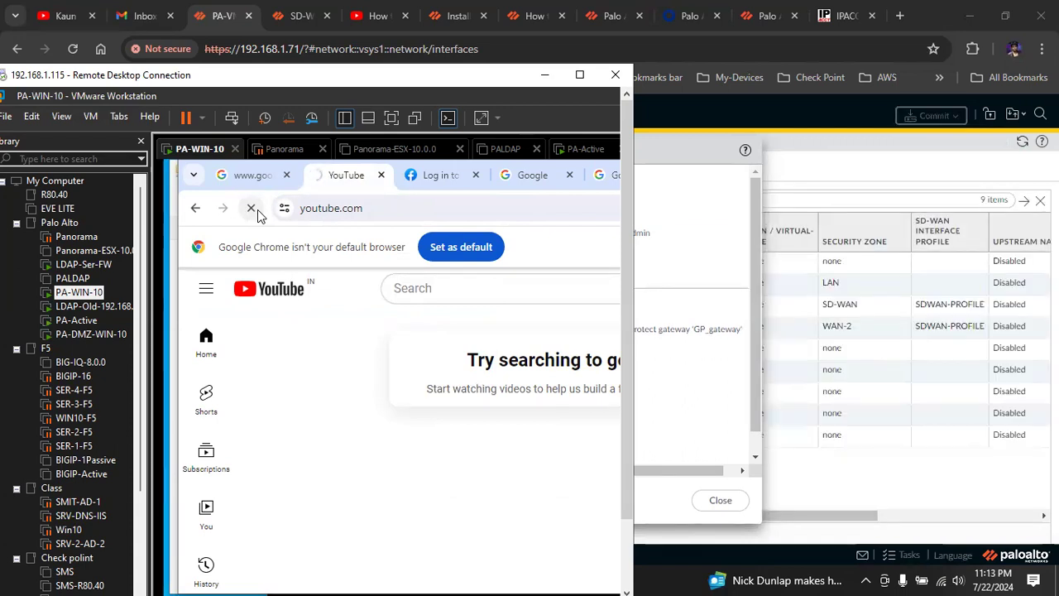
left_click(422, 179)
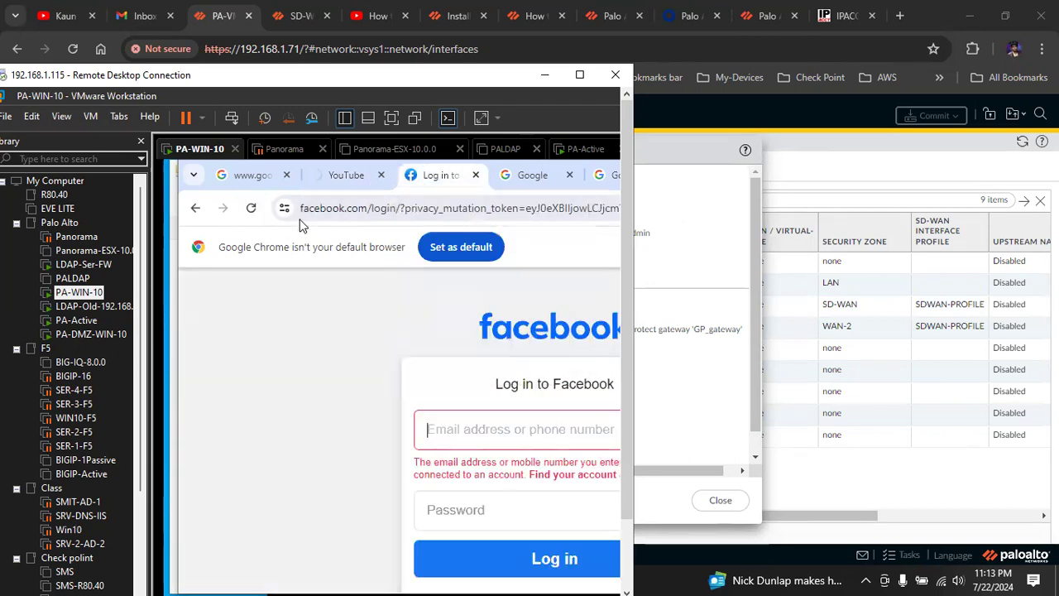
left_click(251, 208)
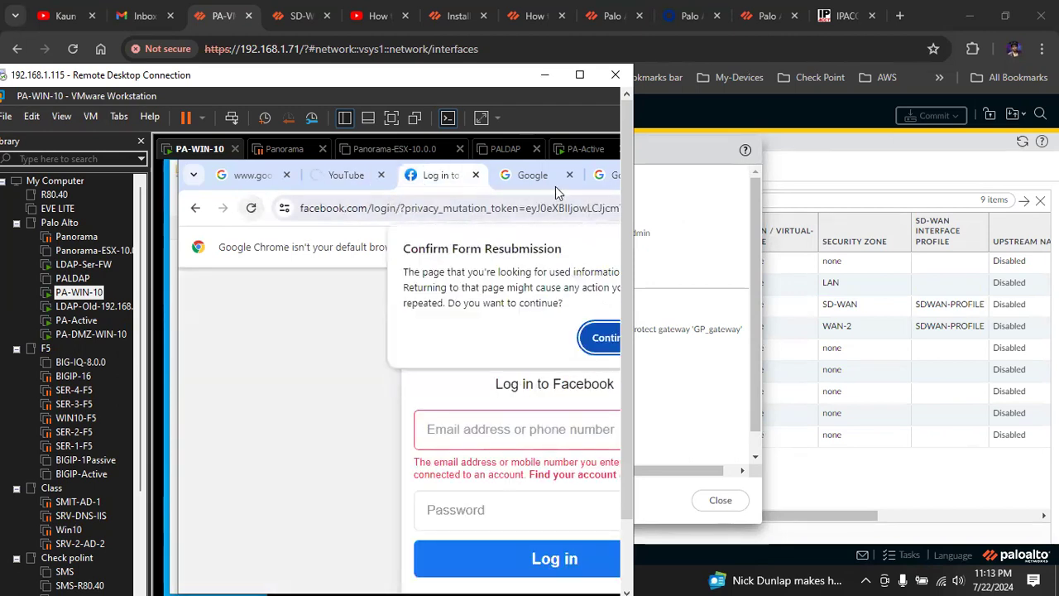
left_click(599, 338)
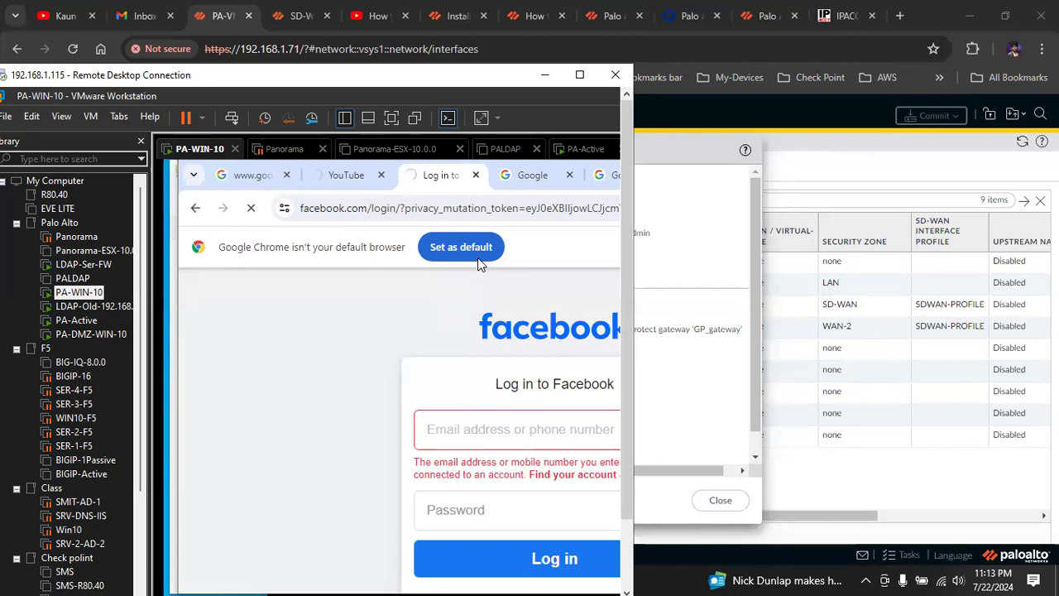
left_click(513, 182)
left_click(252, 209)
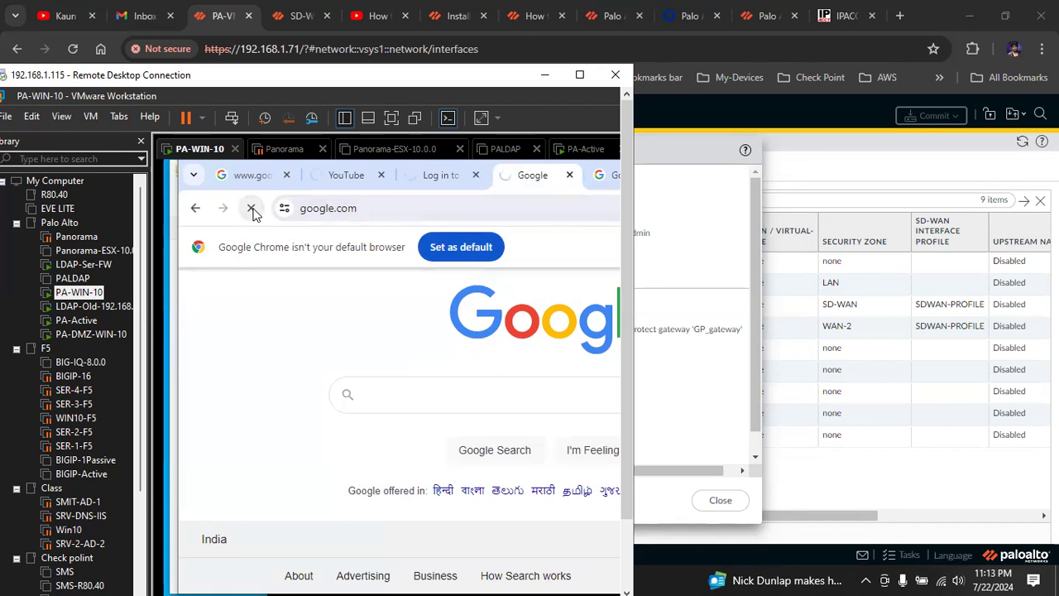
Maximize the remote desktop window and run TRACERT 8.8.8.8 again in the second Command Prompt.
left_click(579, 74)
mouse_move(460, 528)
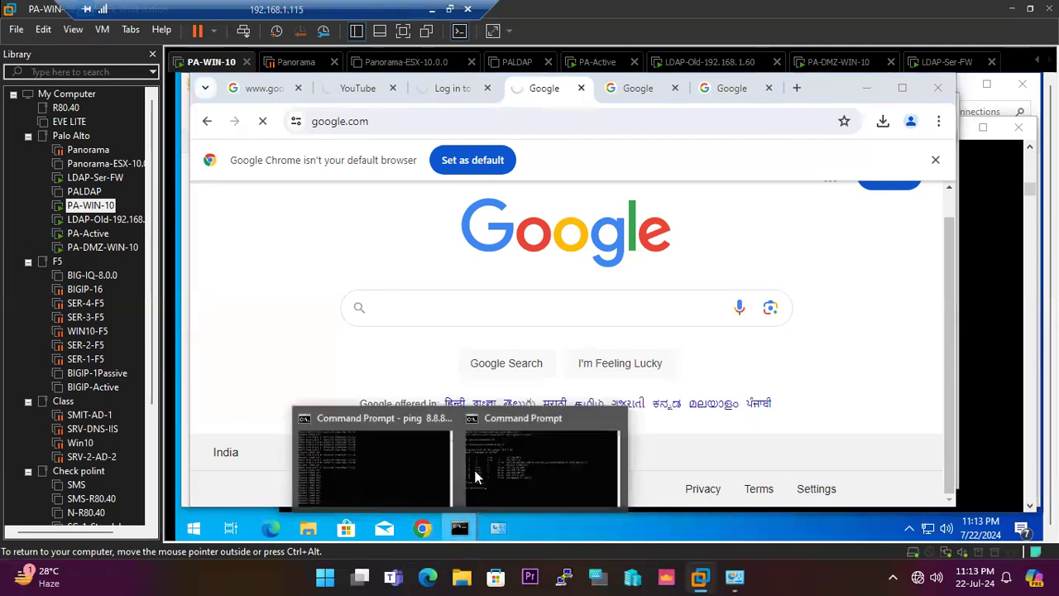
left_click(513, 451)
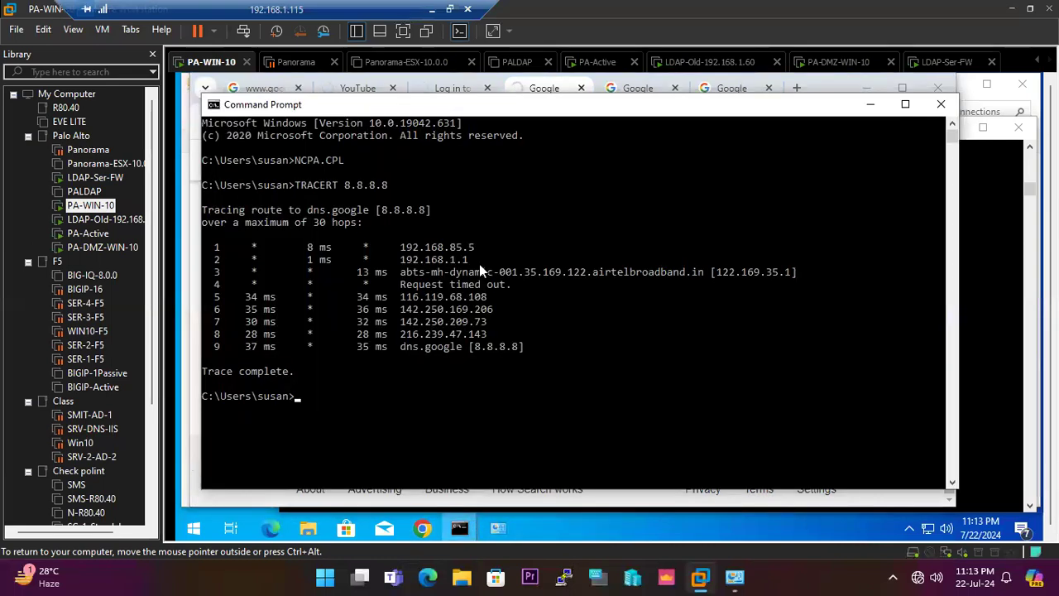
key("Up")
key("Return")
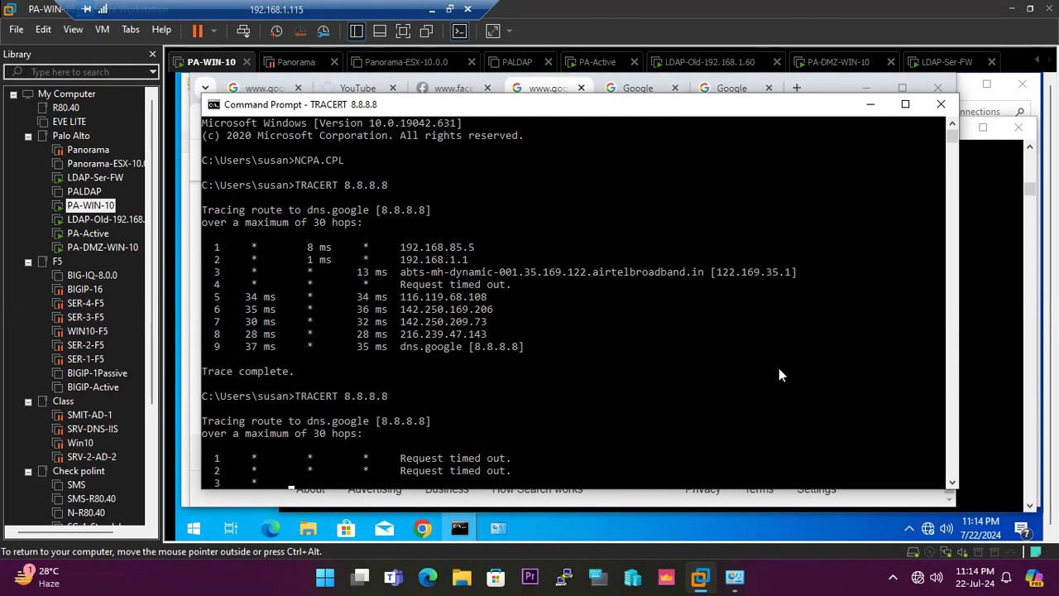
Minimize the Command Prompt, reload the google.com page in Chrome and check the Facebook and YouTube tabs.
left_click(874, 114)
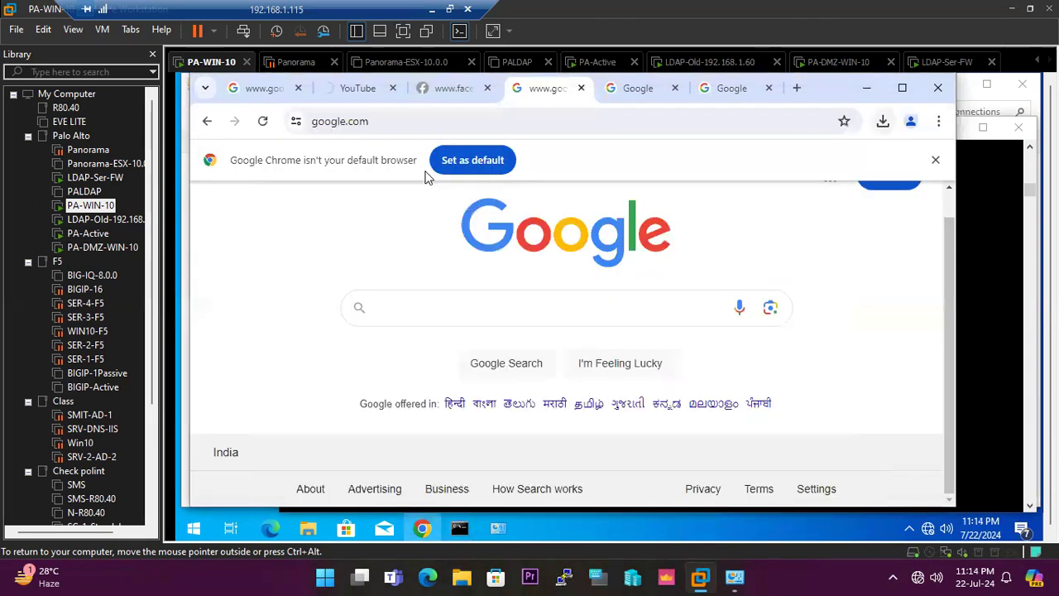
left_click(263, 121)
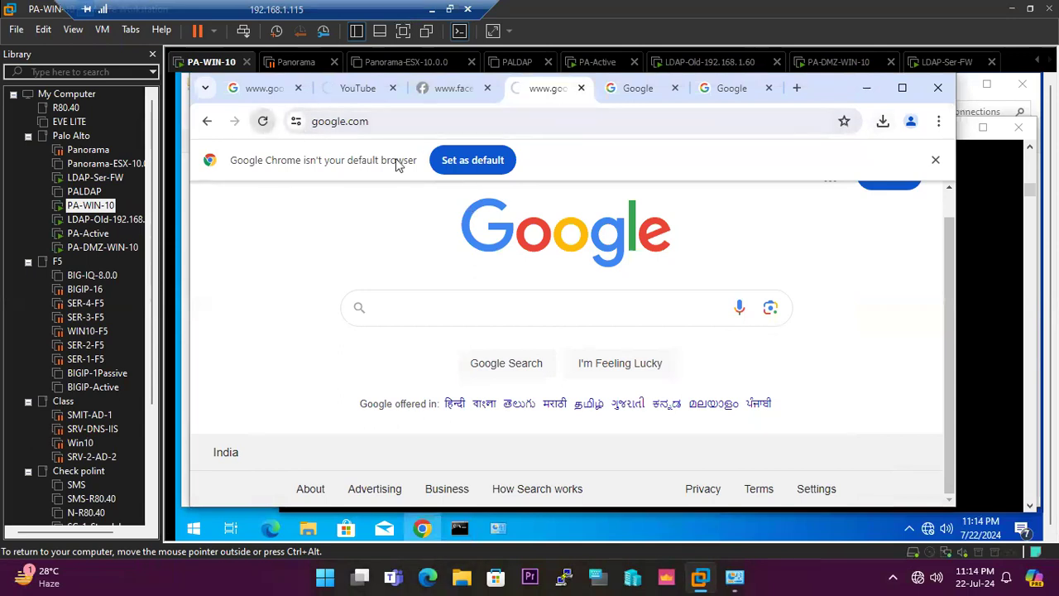
left_click(450, 88)
left_click(348, 98)
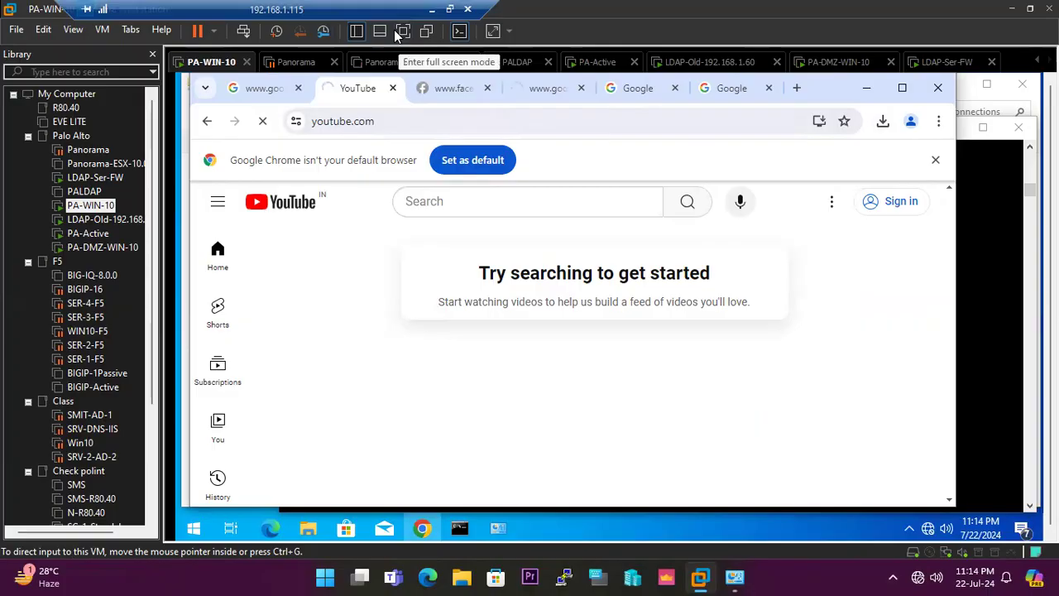
Restore the remote desktop window's size, return to the firewall web interface and close the commit status.
left_click(449, 8)
left_click(550, 61)
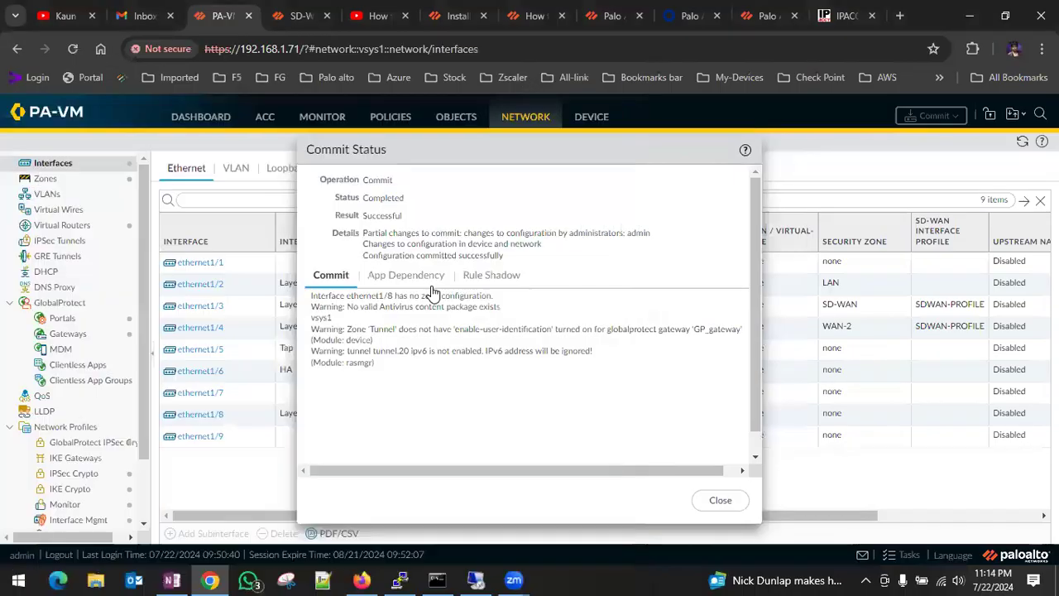
left_click(711, 503)
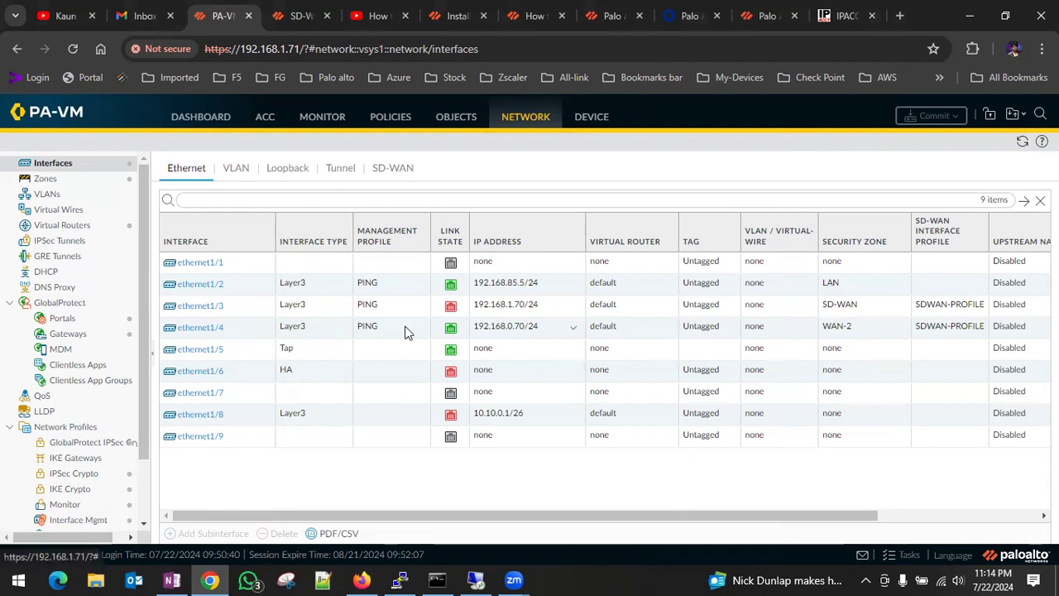
Review the IPv4 settings of ethernet1/4, assign the interface to the SD-WAN security zone and commit the configuration.
left_click(204, 331)
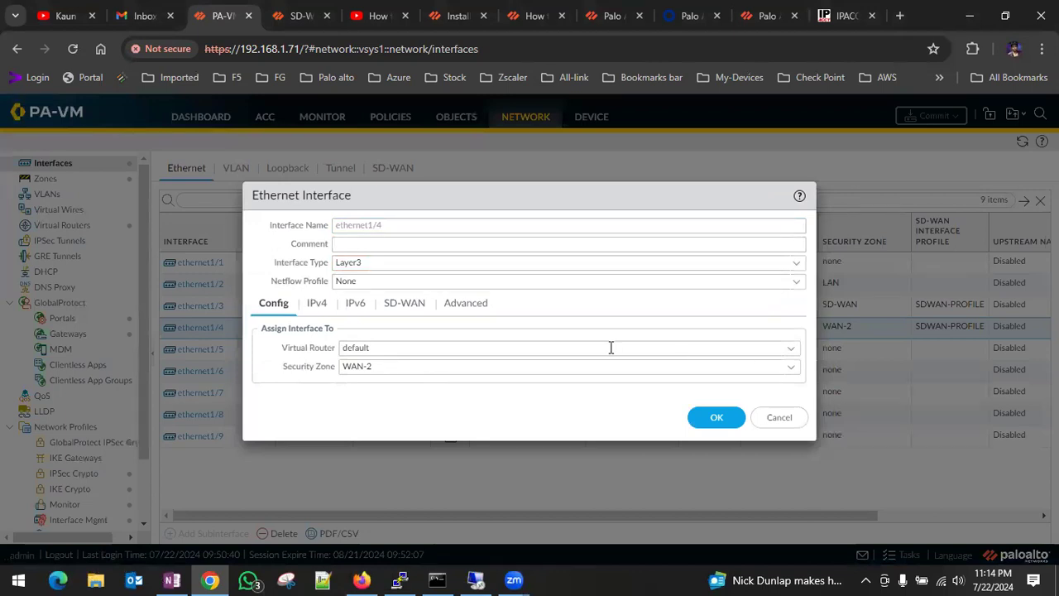
left_click(317, 303)
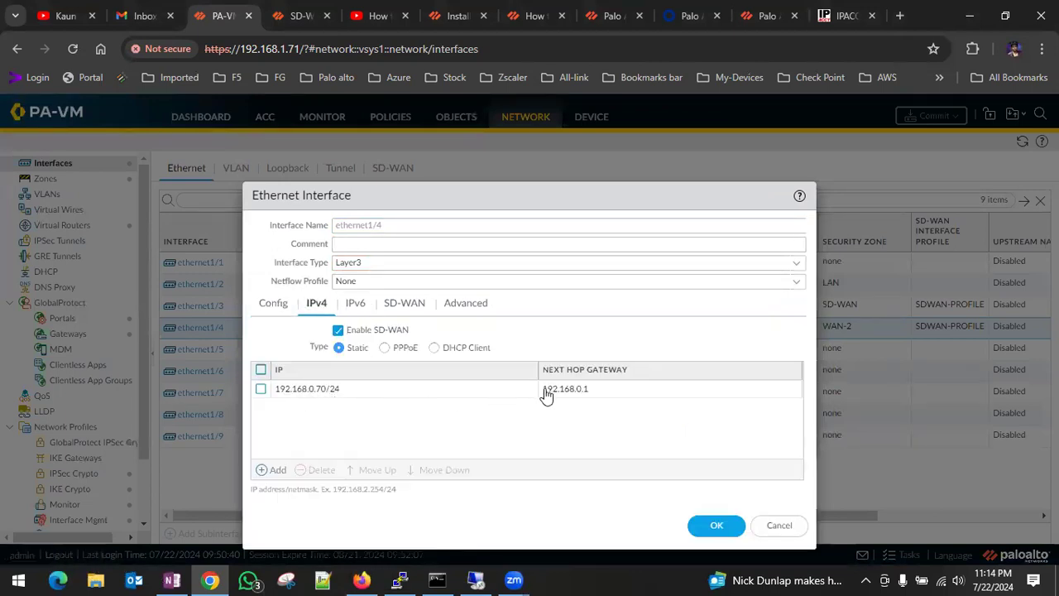
left_click(273, 306)
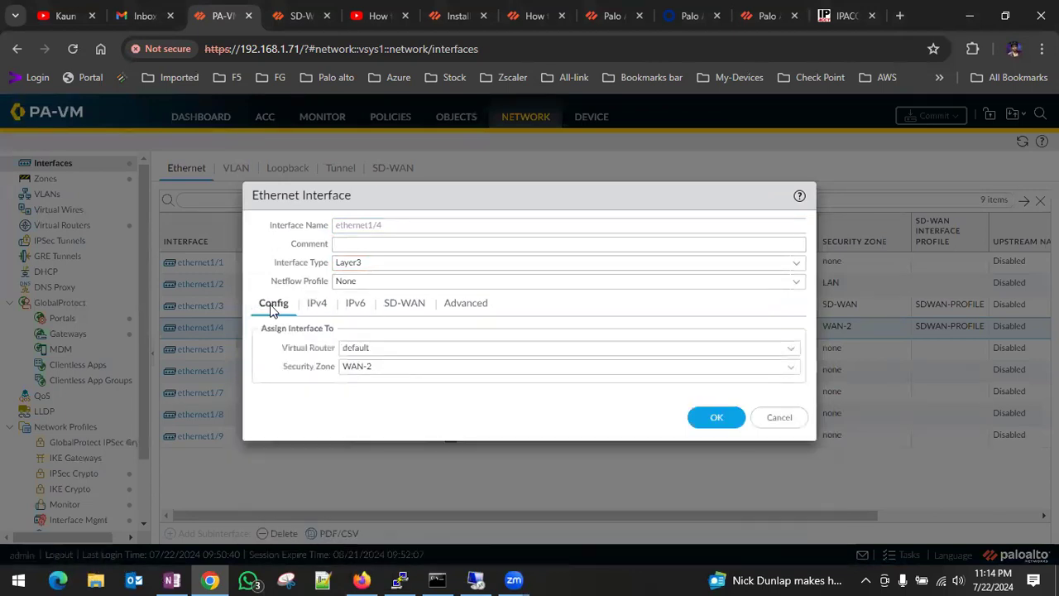
left_click(791, 368)
left_click(379, 422)
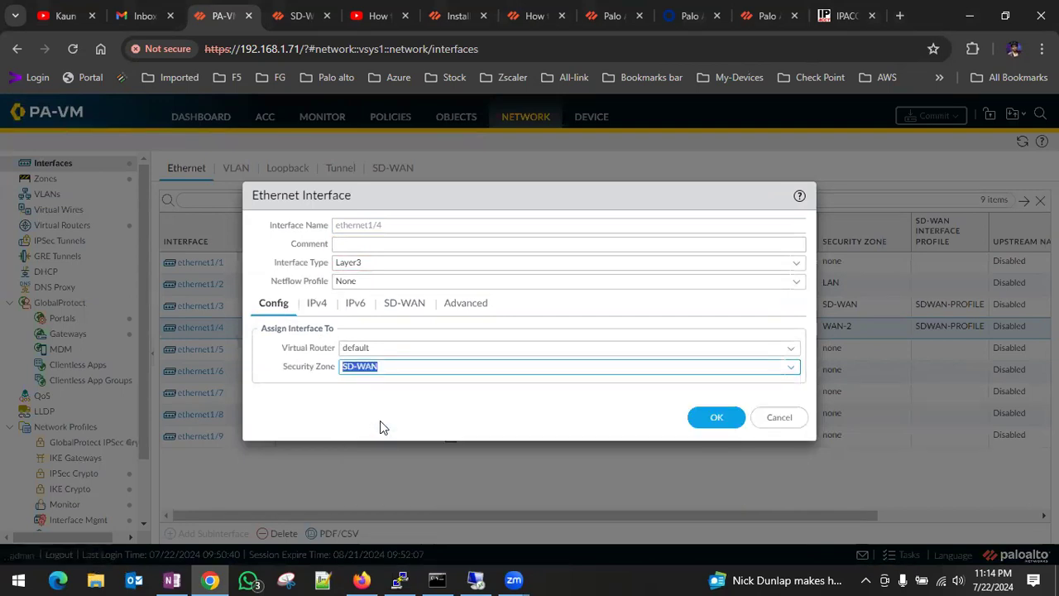
left_click(703, 420)
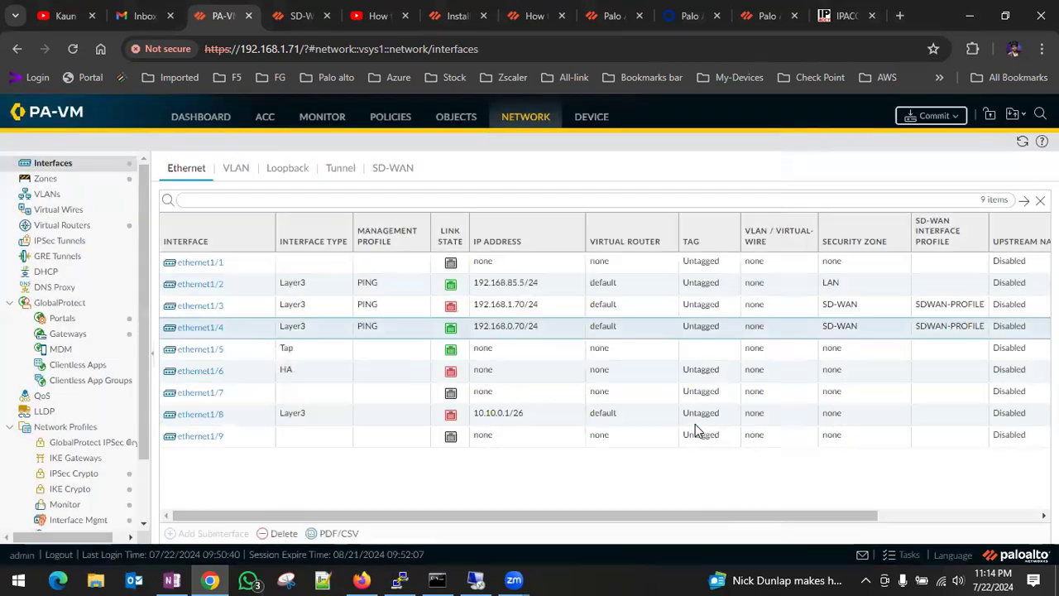
left_click(935, 115)
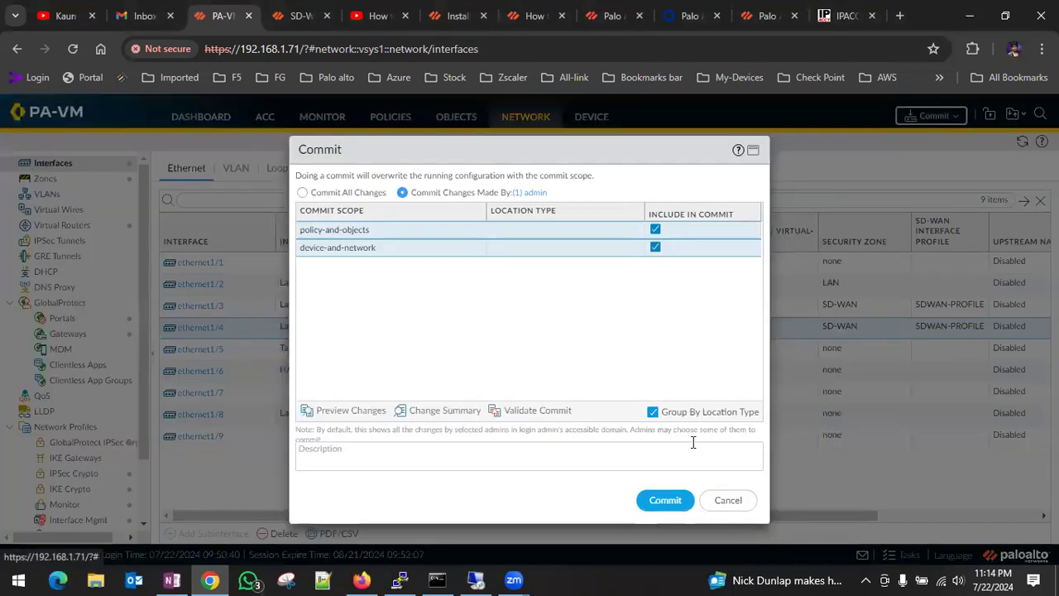
left_click(665, 501)
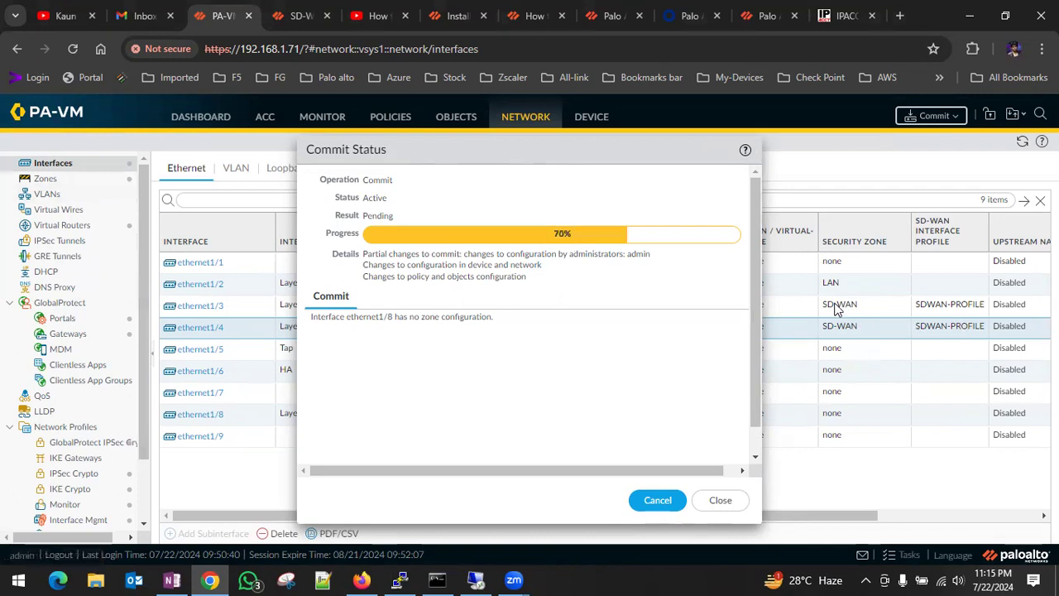
Switch to the virtual machine, widen and reposition the remote desktop window, then stop the running trace and rerun TRACERT 8.8.8.8.
left_click(475, 579)
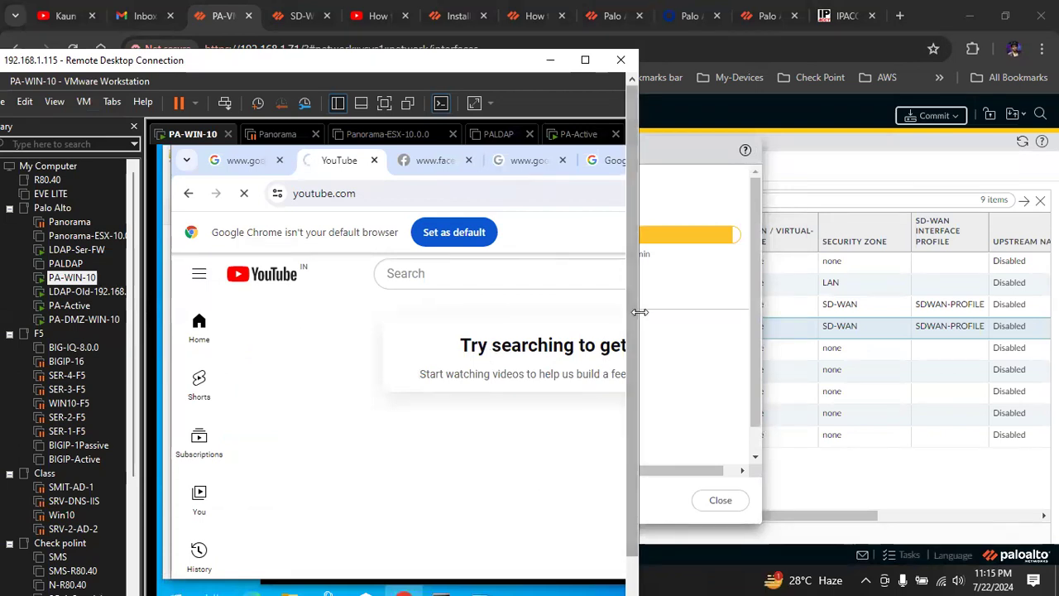
left_click_drag(639, 312, 803, 314)
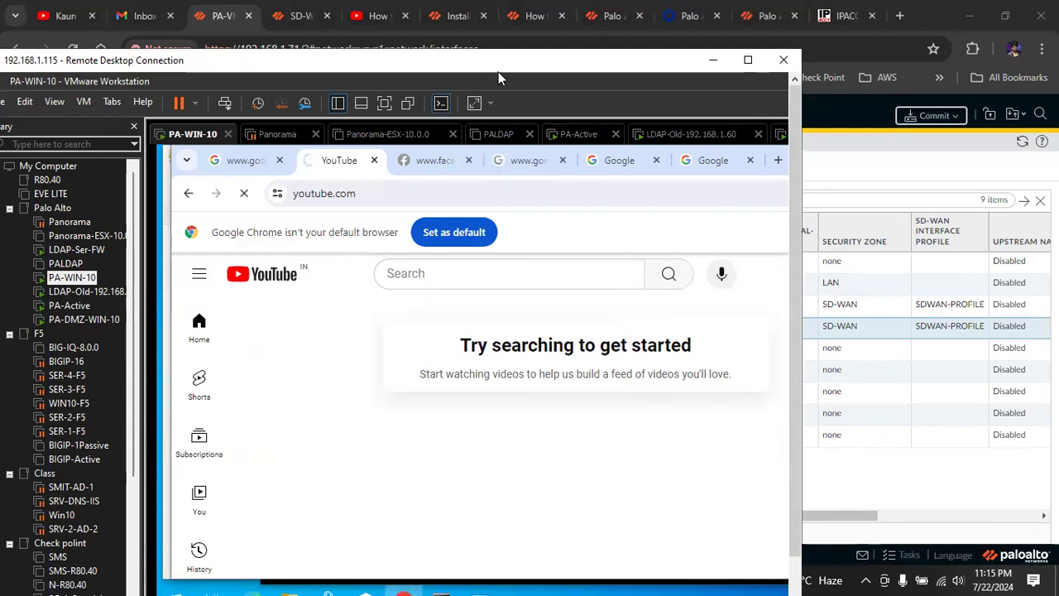
left_click_drag(498, 72, 504, 24)
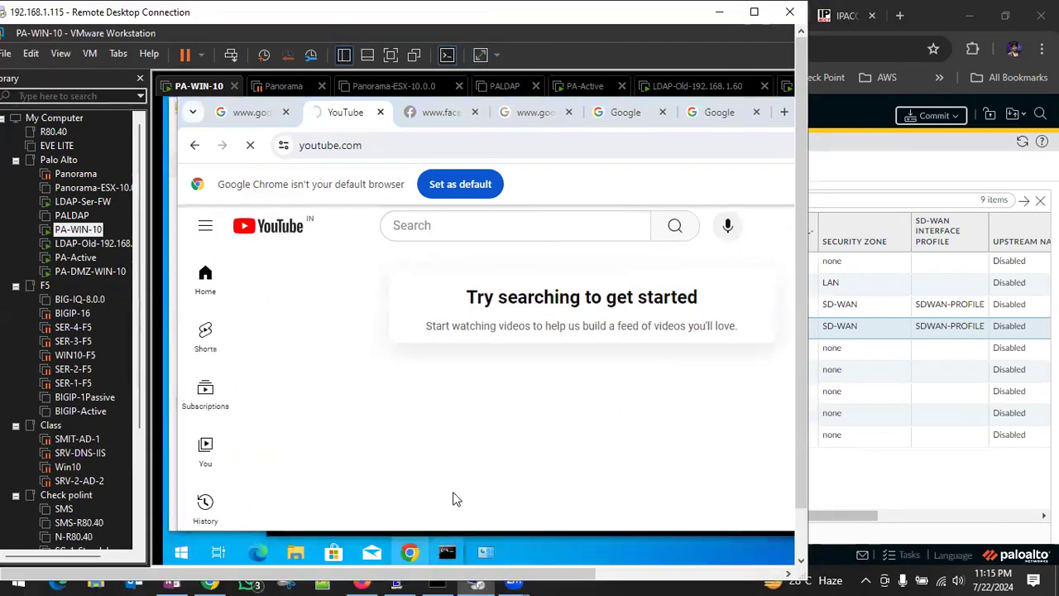
mouse_move(447, 551)
left_click(513, 488)
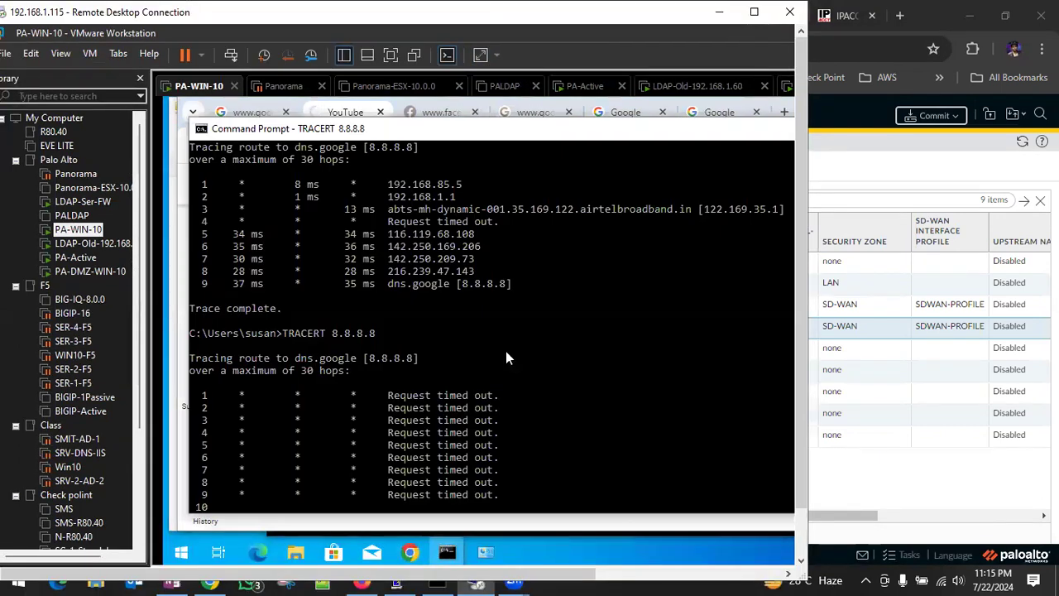
key("ctrl+c")
key("Up")
key("Return")
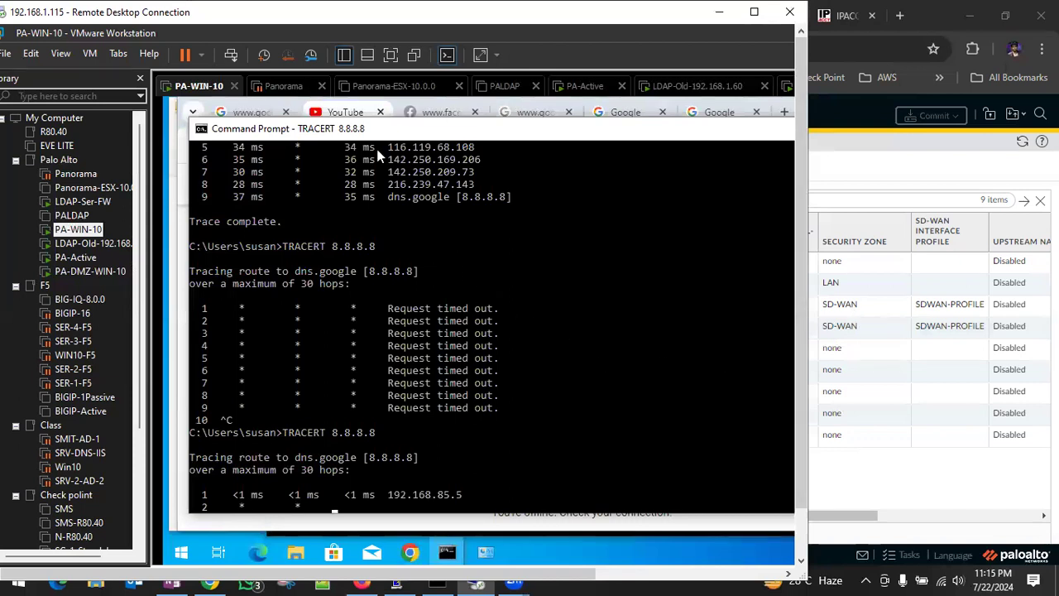
Check the YouTube and Facebook tabs in Chrome, reload google.com and view the neighbouring Google tab.
left_click(337, 113)
left_click(438, 113)
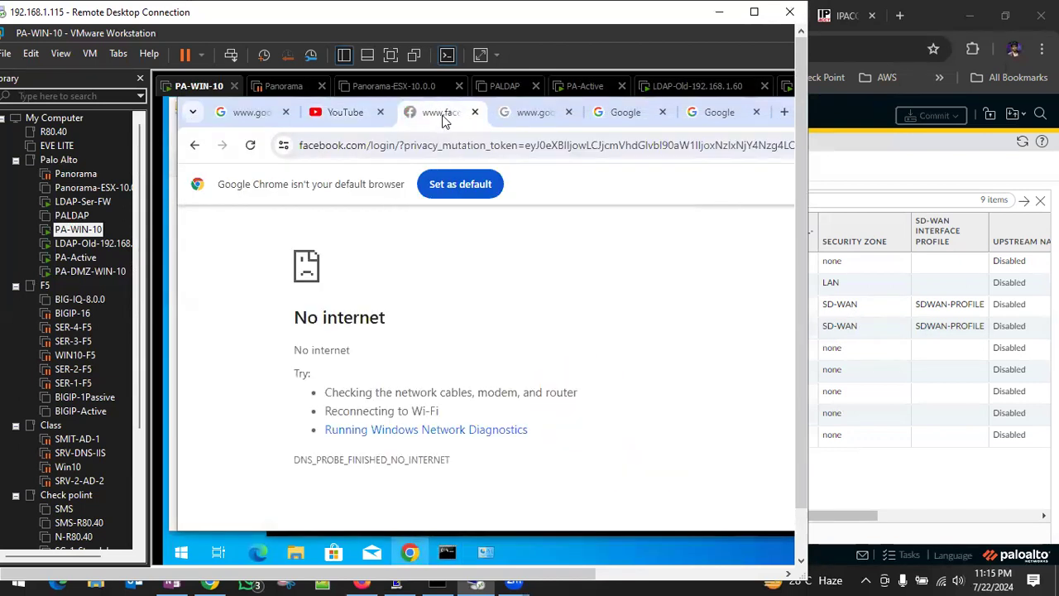
left_click(536, 114)
left_click(249, 146)
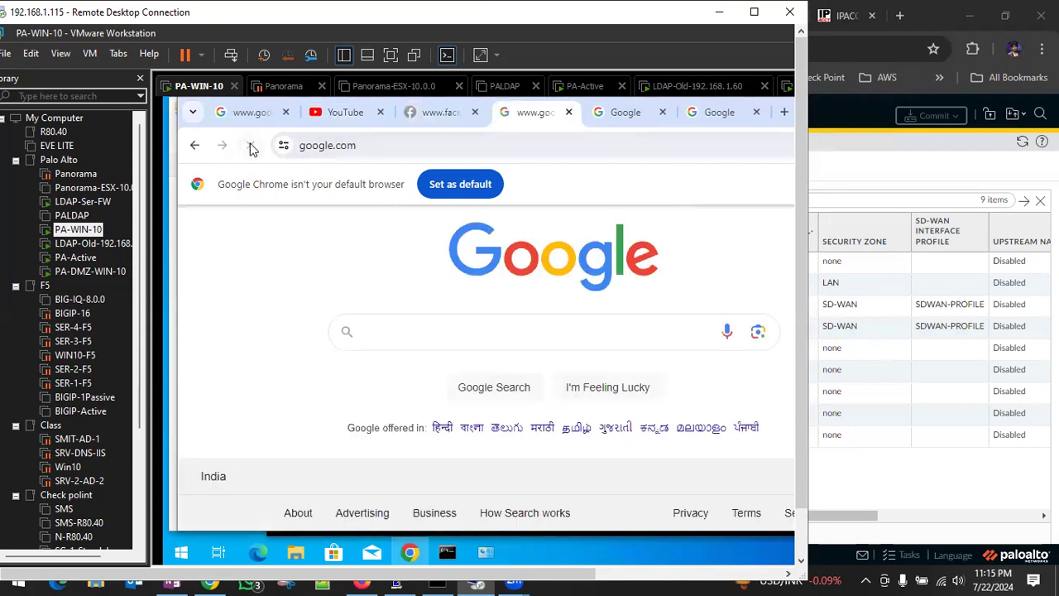
left_click(398, 146)
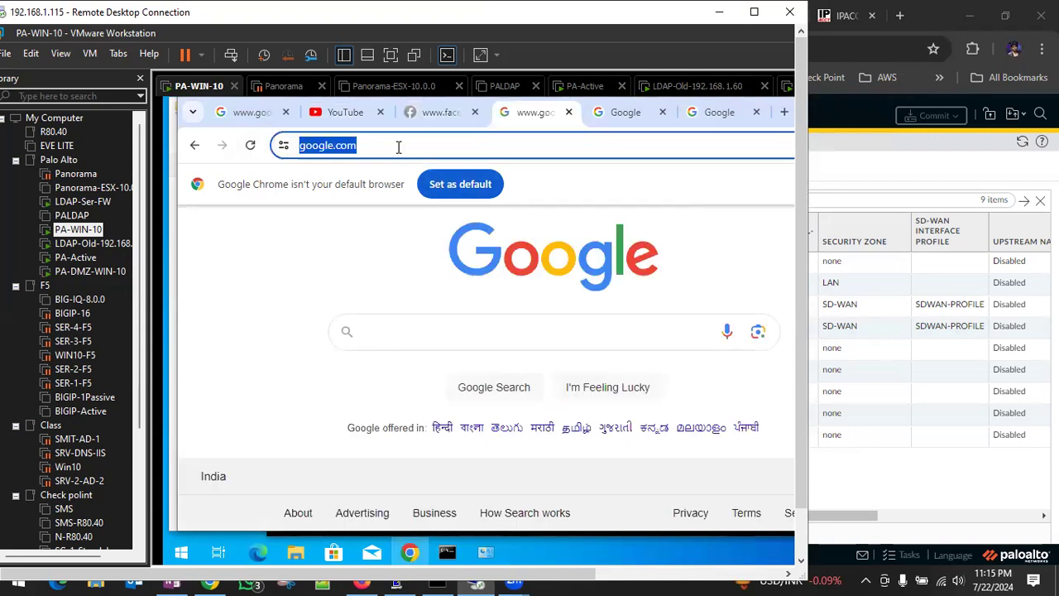
key("Return")
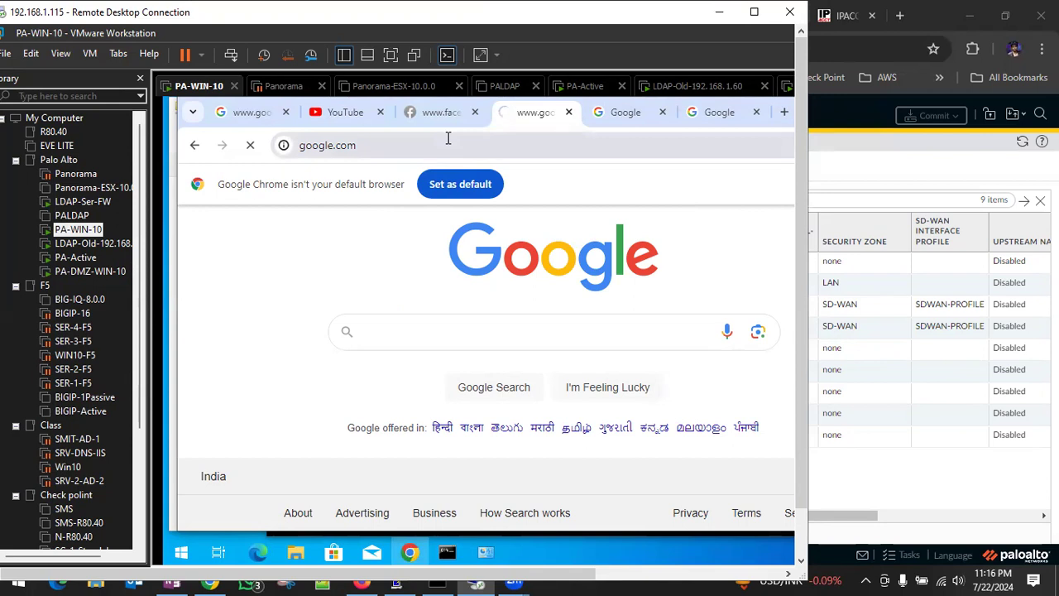
left_click(608, 113)
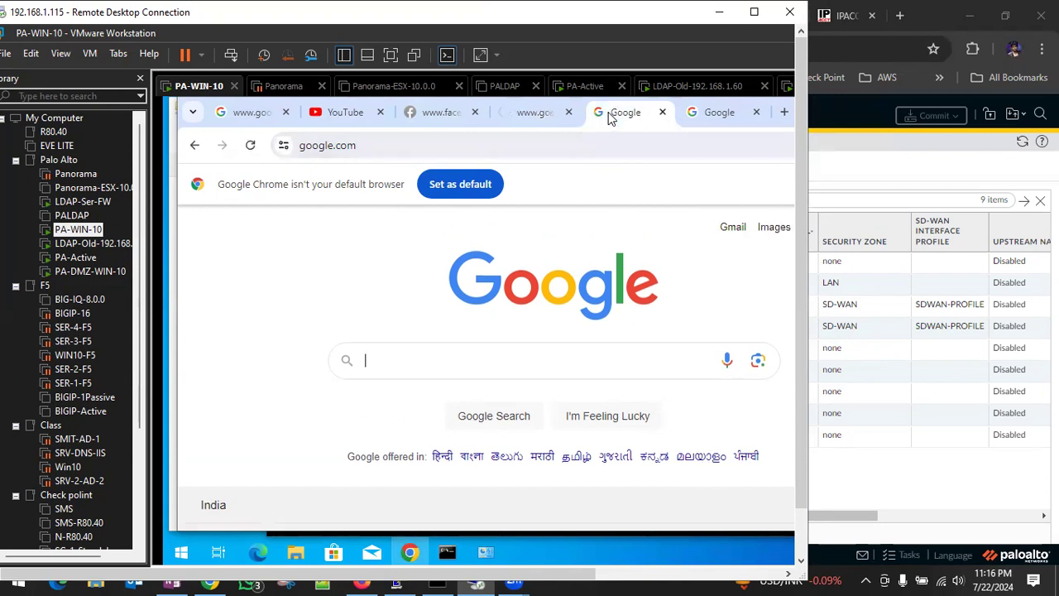
left_click(377, 147)
Check the TRACERT output in the Command Prompt, return to the firewall web interface and close the commit status.
left_click(448, 552)
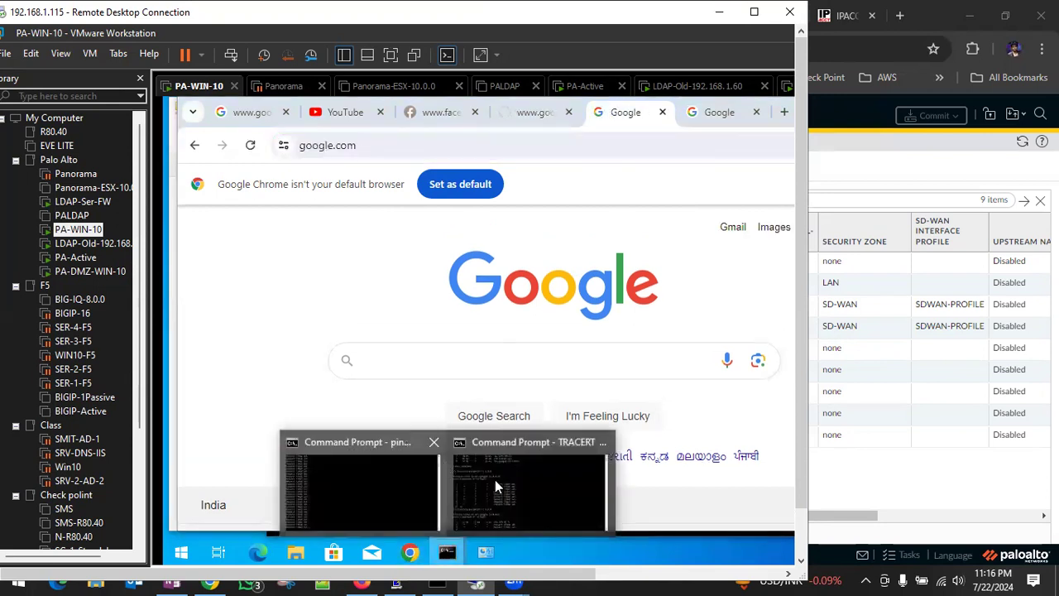
left_click(495, 487)
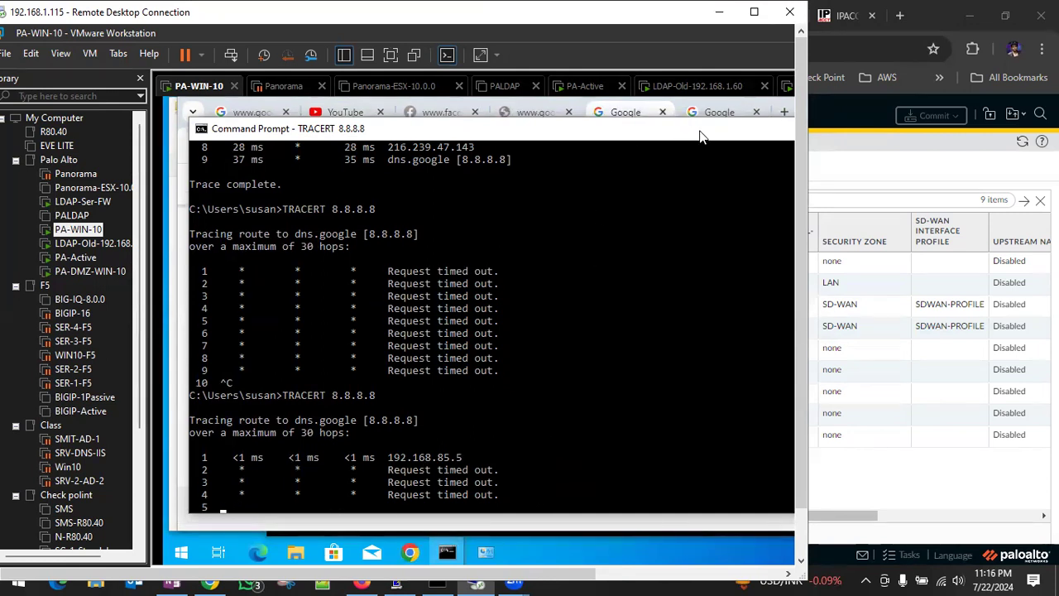
left_click_drag(712, 130, 612, 163)
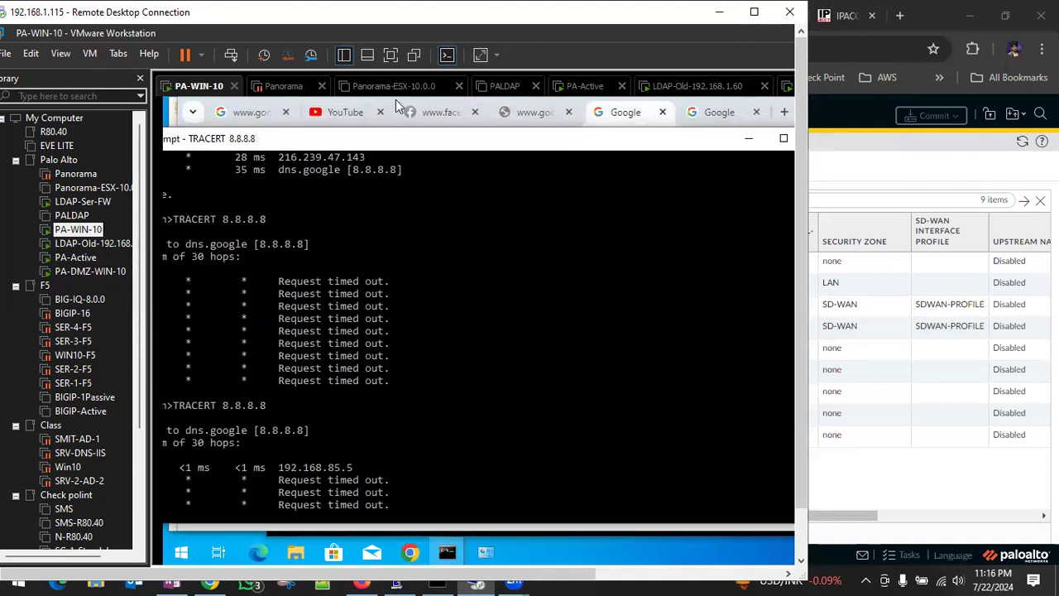
left_click(216, 584)
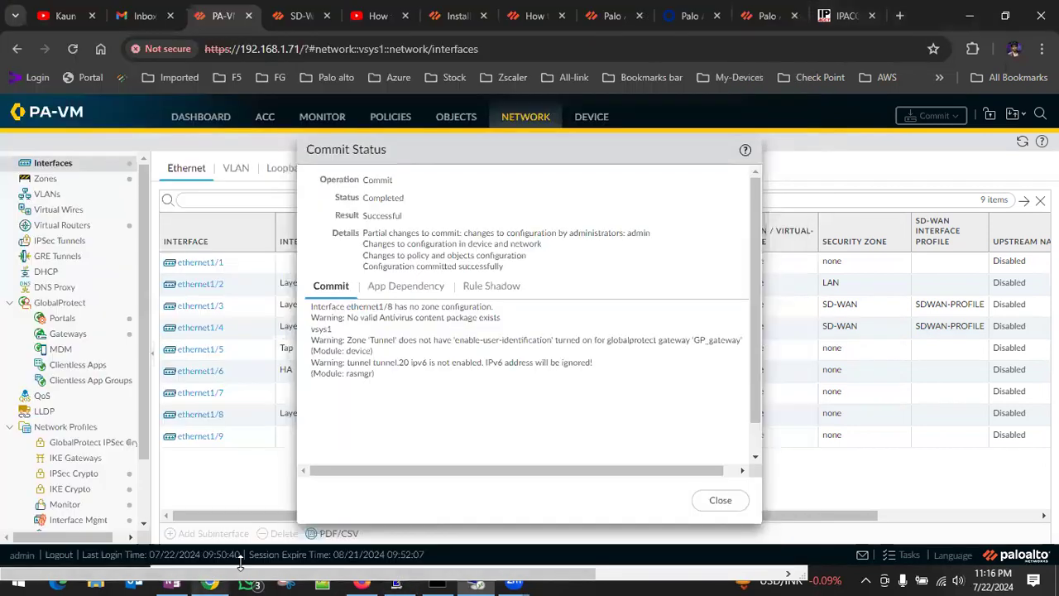
left_click(721, 502)
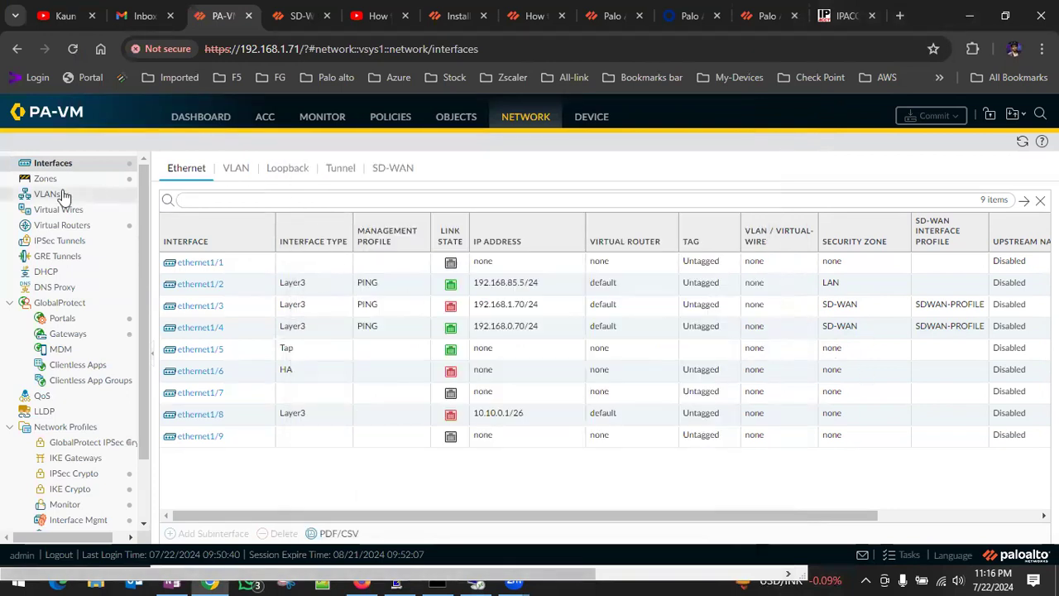
Open the firewall's traffic logs and review the application, action, rule and session end reason of the latest LAN to SD-WAN sessions.
left_click(325, 120)
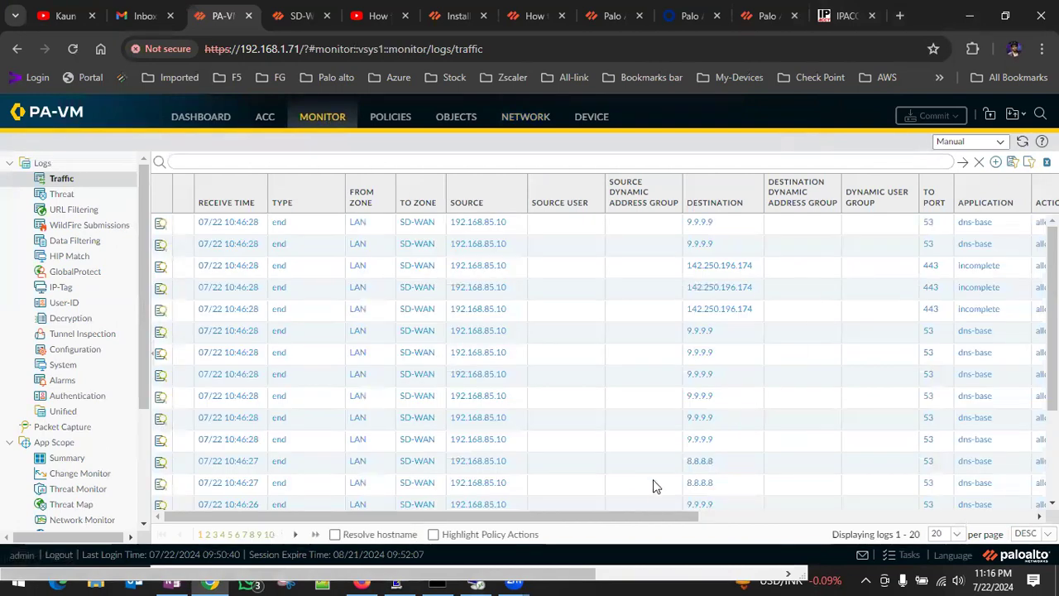
left_click_drag(654, 516, 805, 520)
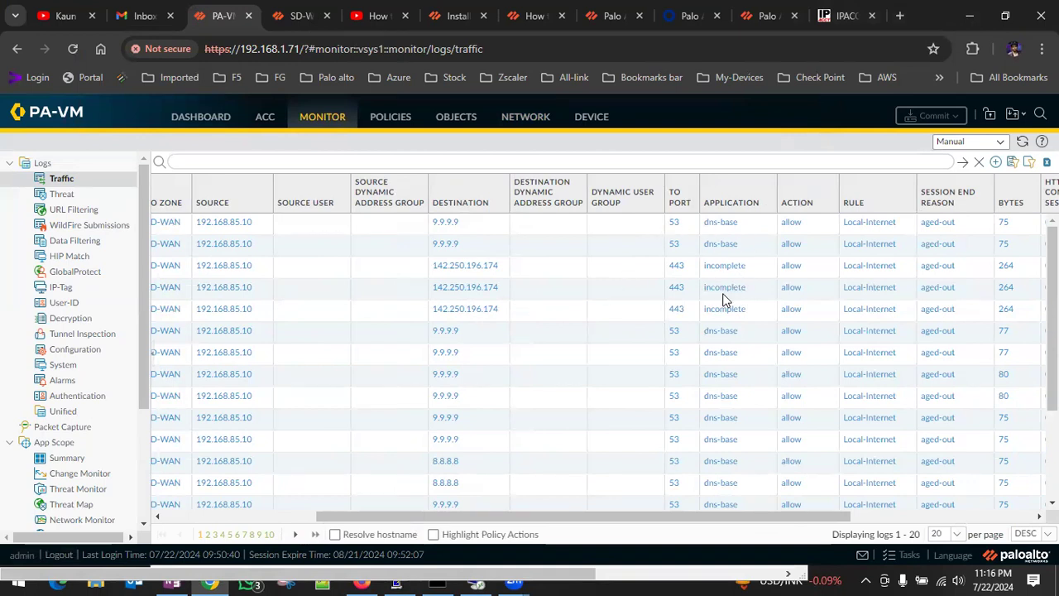
left_click_drag(518, 517, 220, 506)
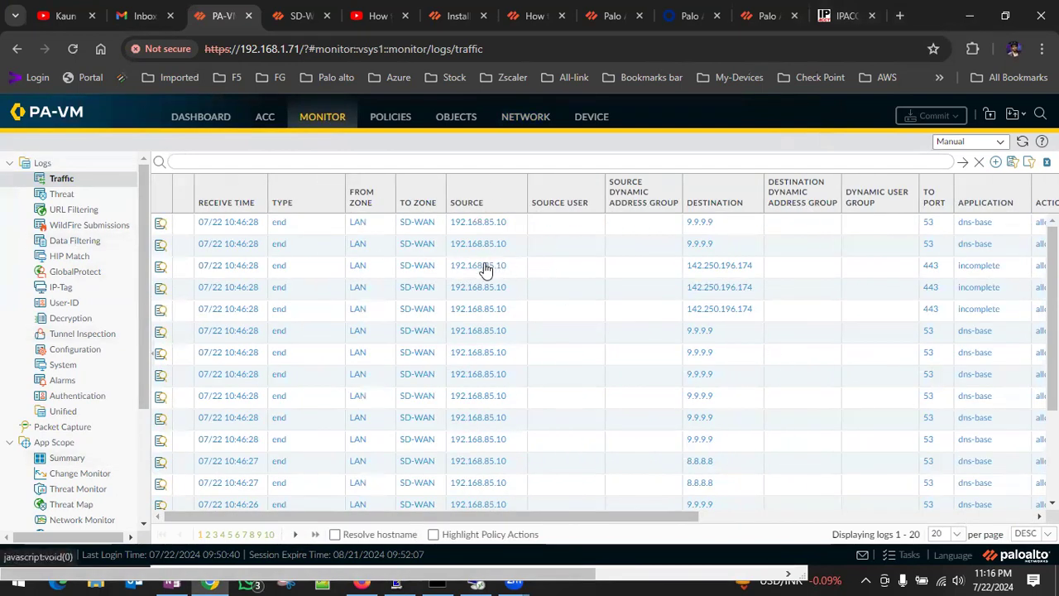
Examine the detailed log of the newest session to 9.9.9.9, checking its source NAT IP, destination interface and packet details, and close it.
left_click(161, 224)
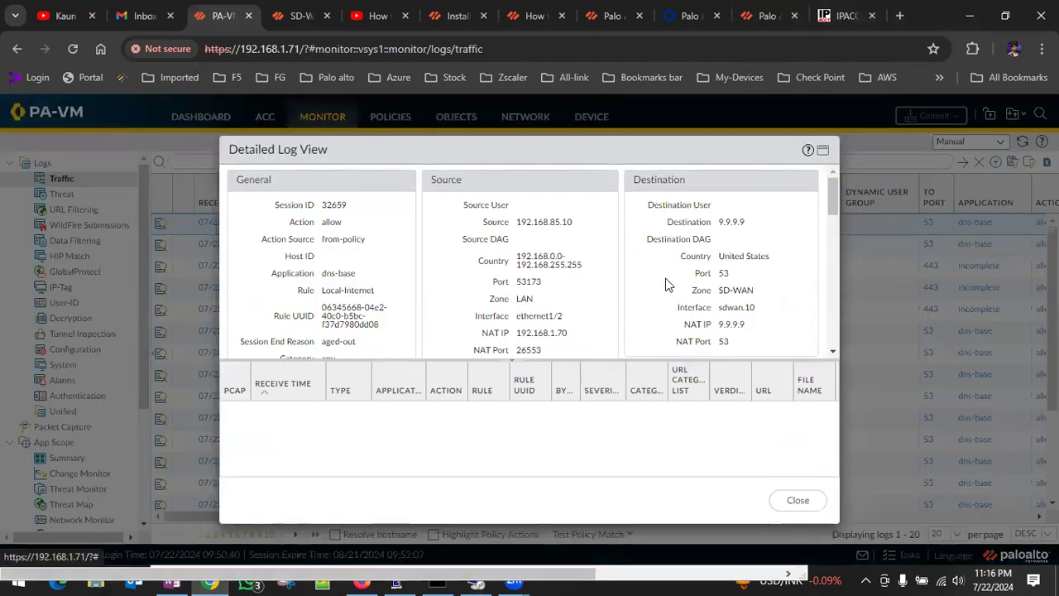
scroll(667, 281, "down", 1)
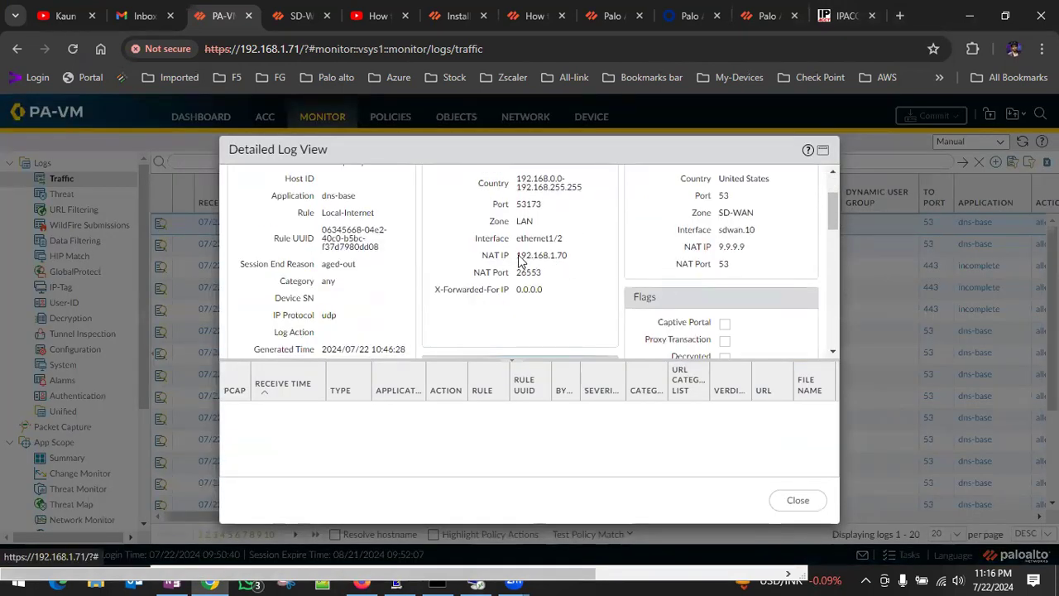
left_click_drag(516, 257, 566, 258)
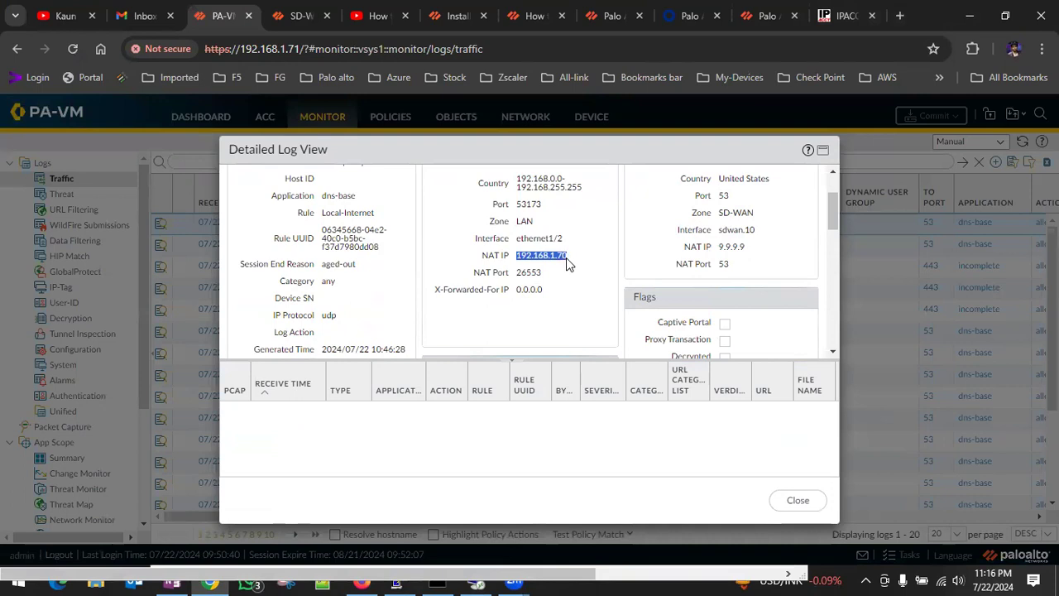
scroll(565, 259, "down", 2)
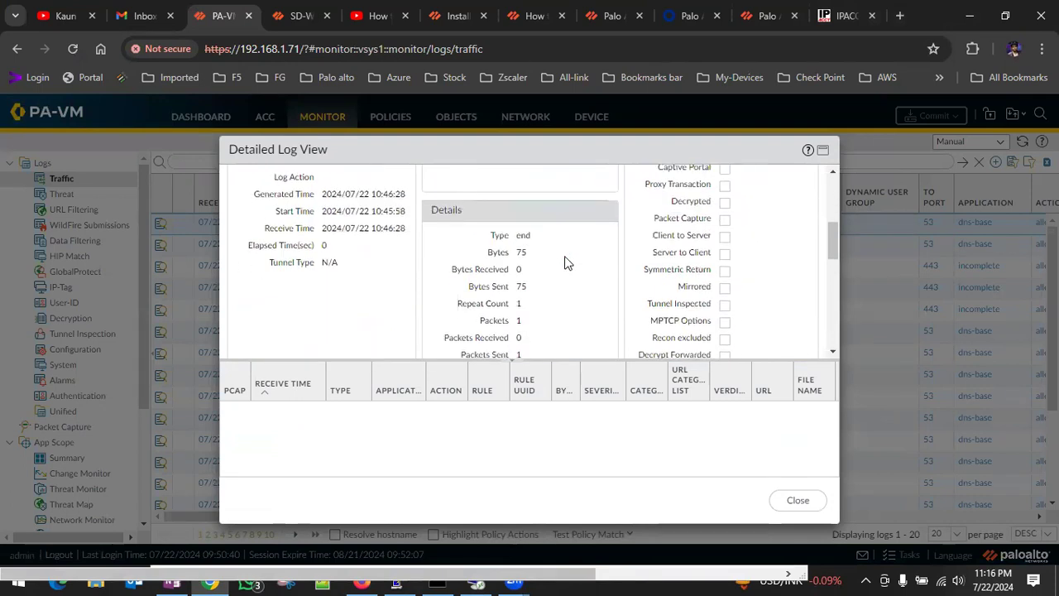
scroll(565, 263, "up", 3)
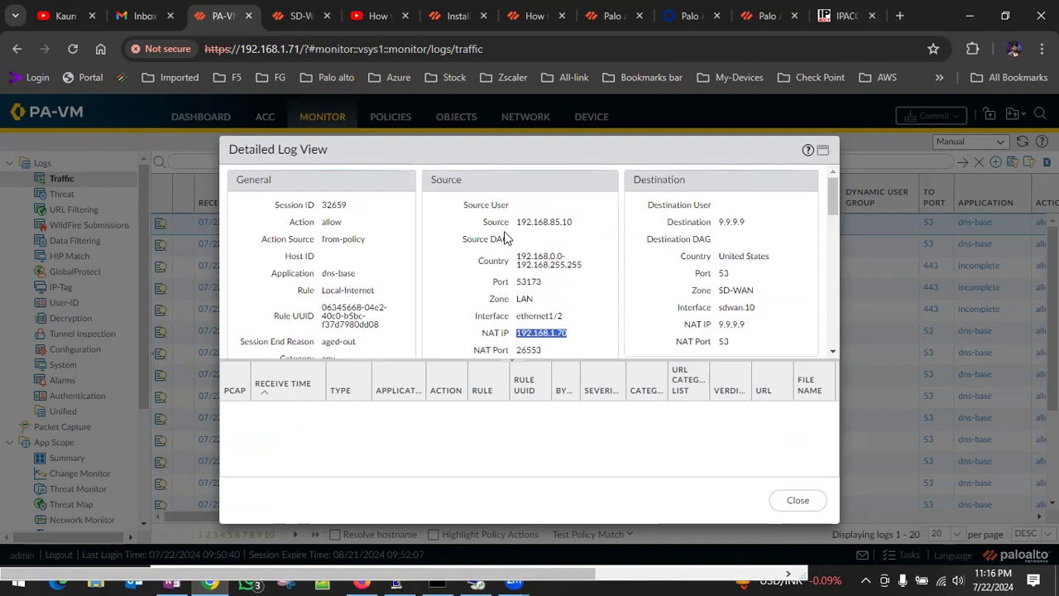
scroll(479, 270, "down", 2)
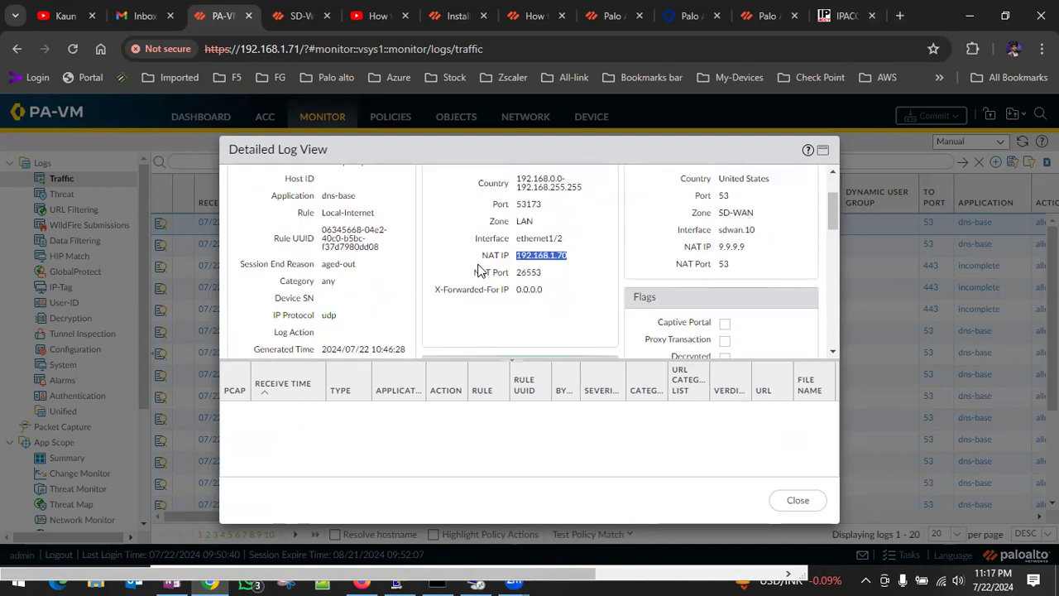
scroll(568, 289, "down", 3)
scroll(560, 295, "up", 8)
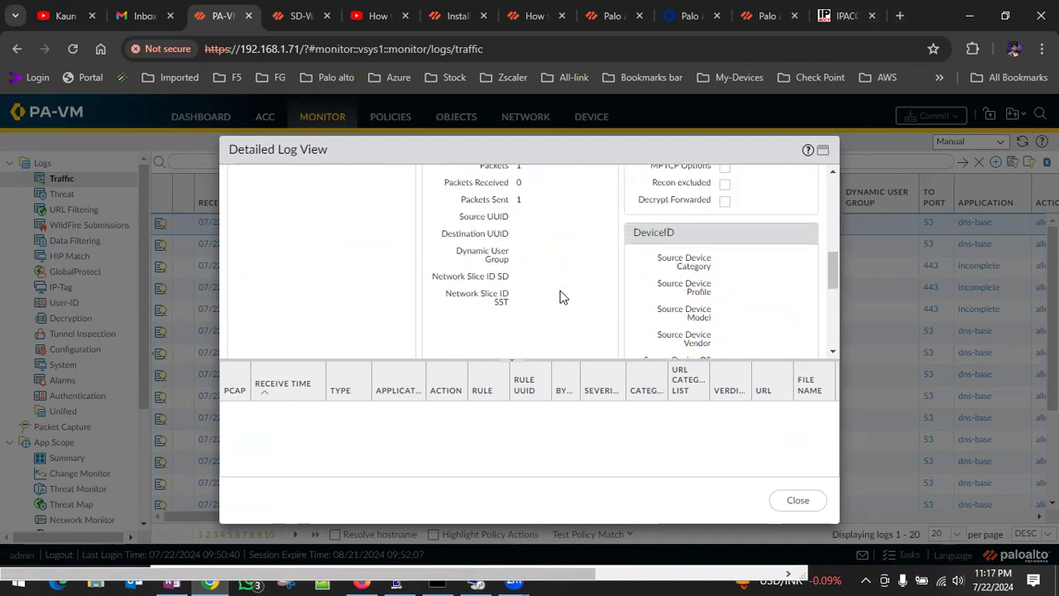
left_click(797, 500)
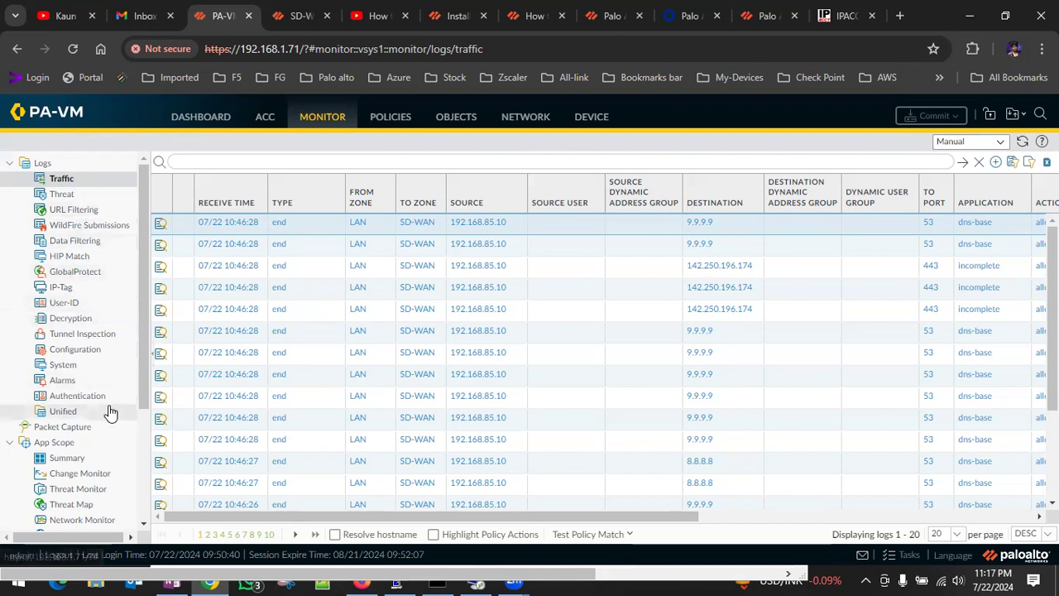
scroll(110, 413, "down", 3)
scroll(109, 408, "up", 3)
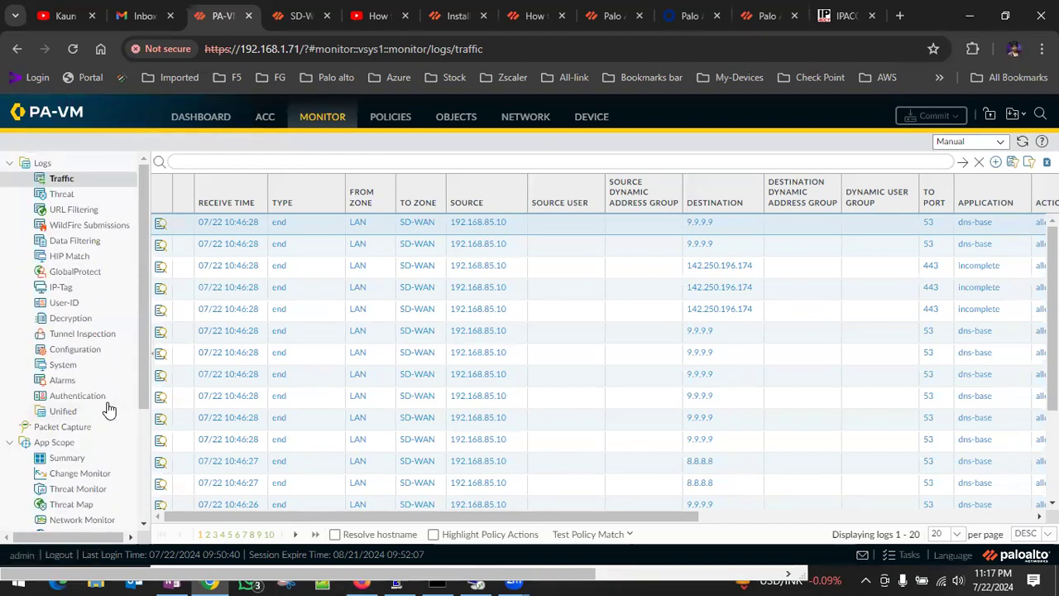